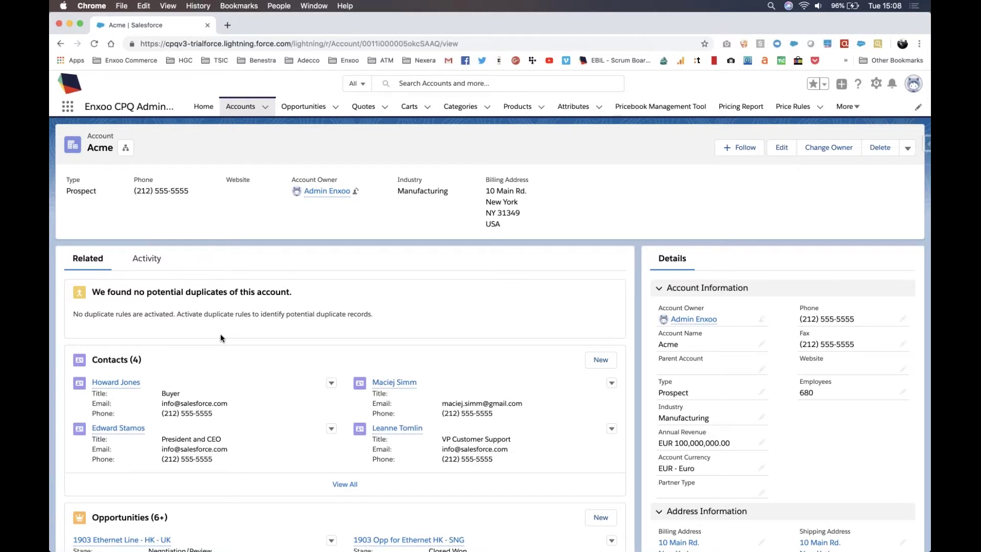
# Step: From Acme's opportunities, open MASIM 002 - General Demo Opp, then quote 00000019, and launch Configure
pyautogui.scroll(-5, 220, 335)
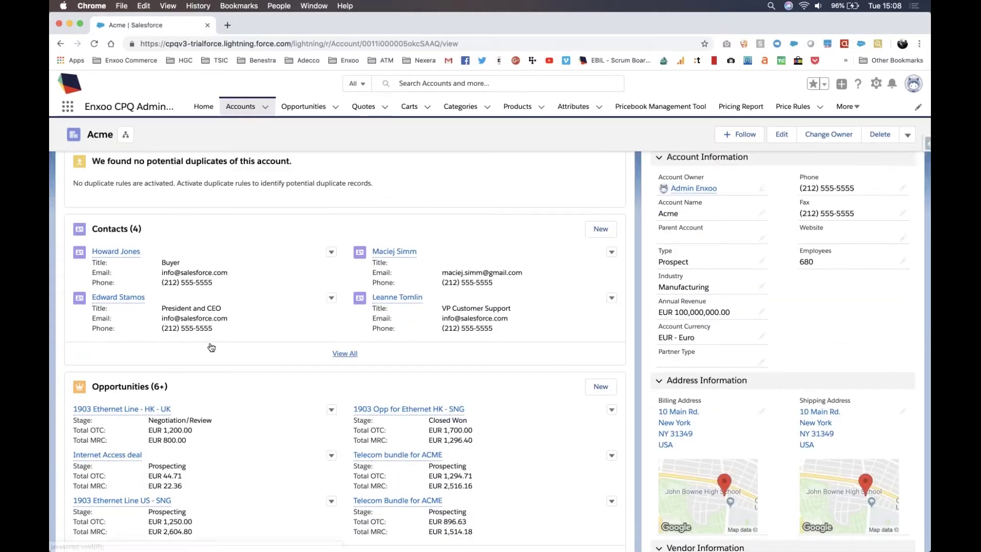
pyautogui.scroll(5, 215, 349)
pyautogui.scroll(-10, 326, 441)
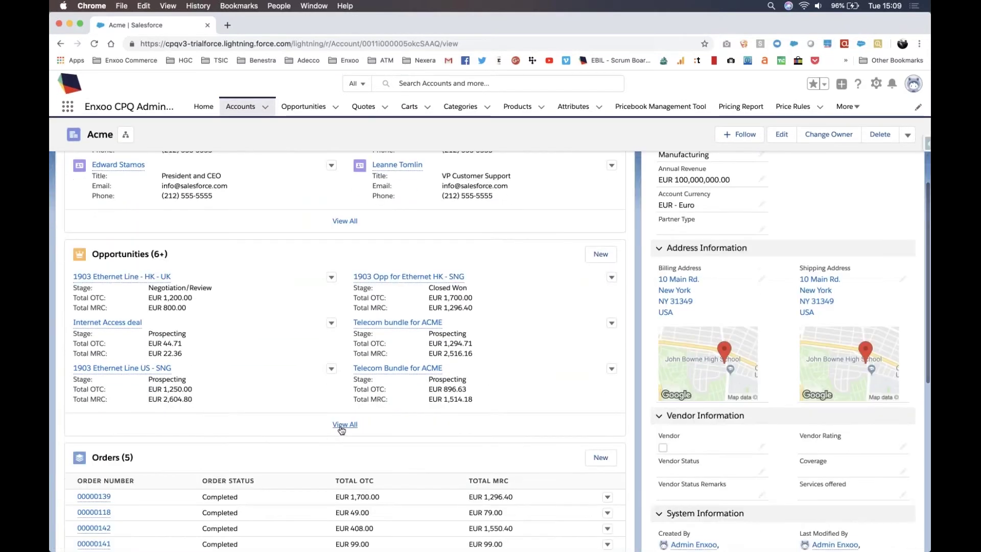
pyautogui.click(342, 424)
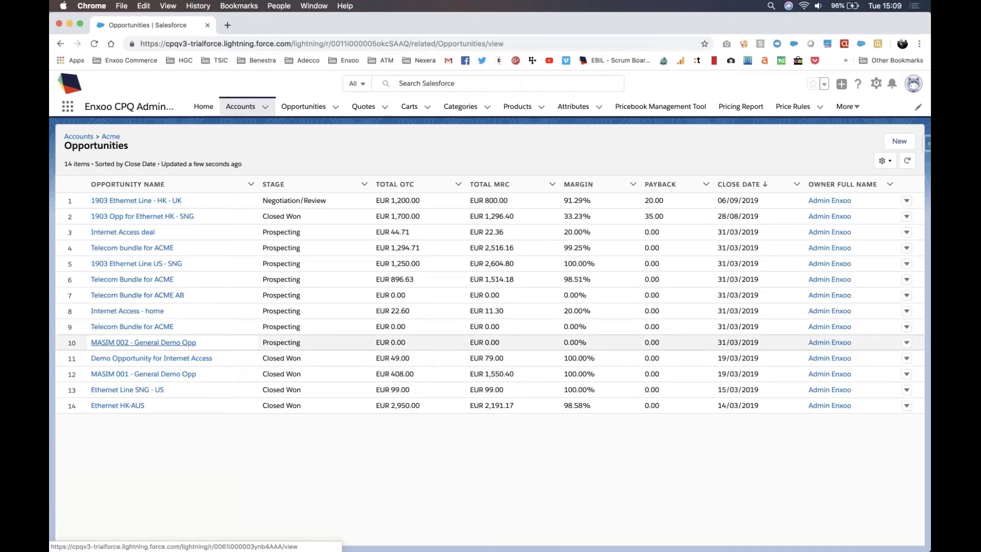
pyautogui.click(143, 343)
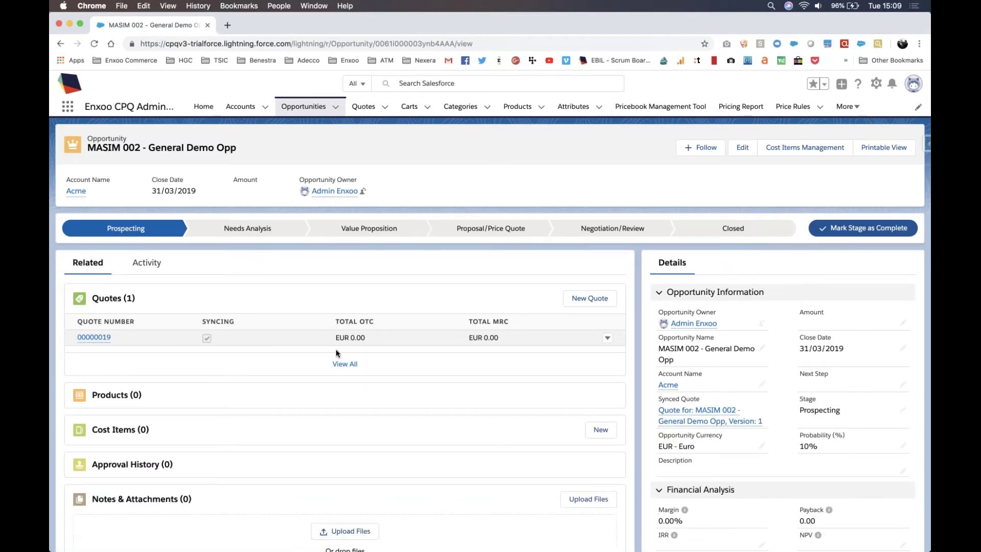
pyautogui.moveTo(94, 337)
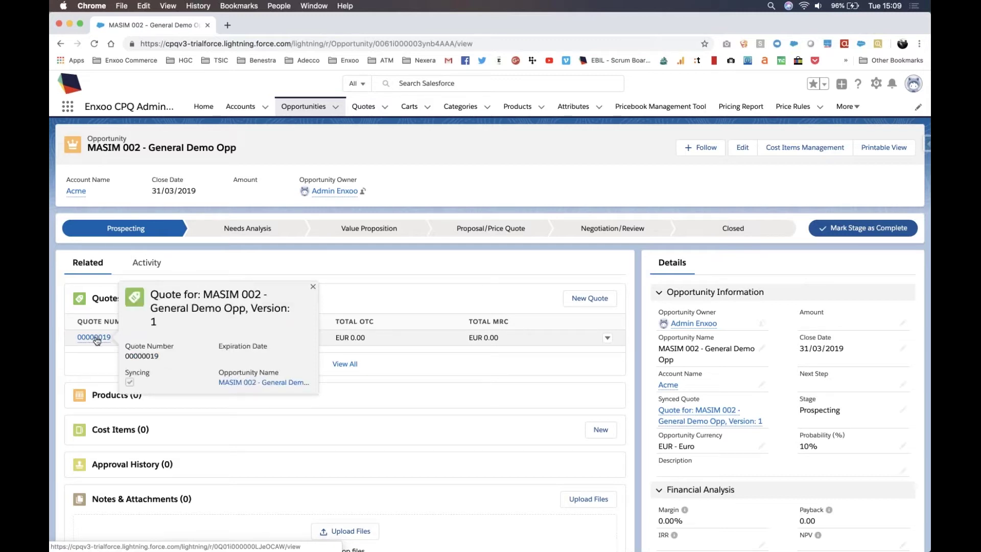
pyautogui.click(95, 337)
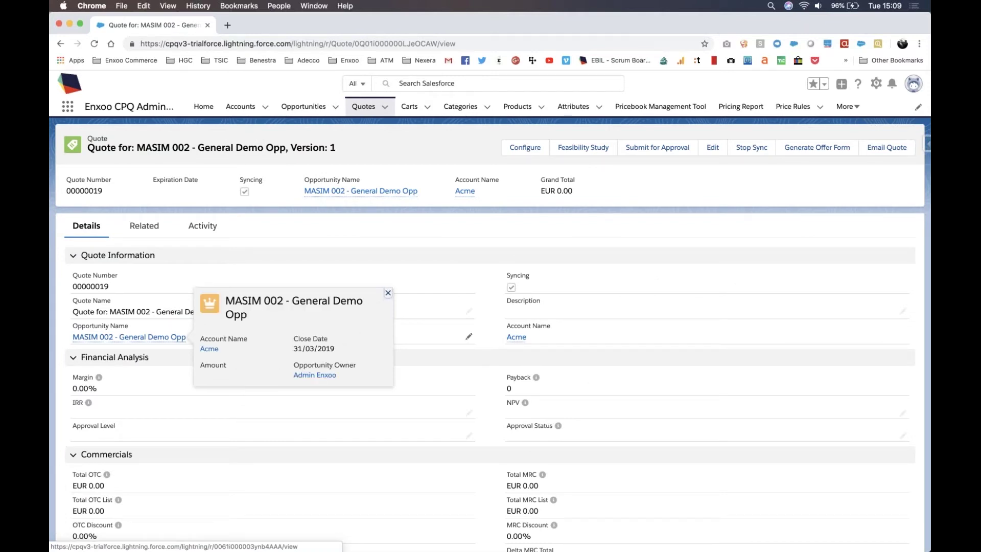
pyautogui.click(523, 158)
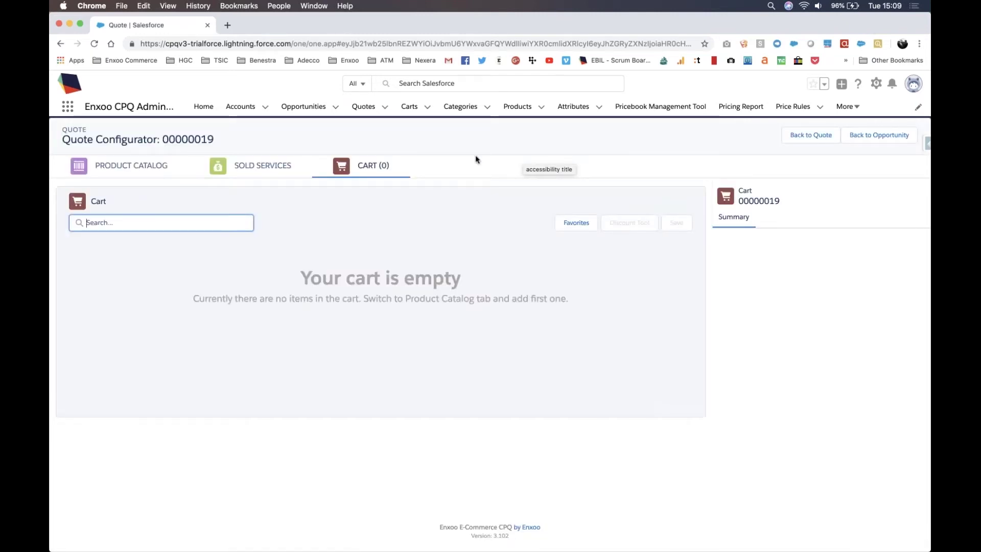
# Step: Add the Wavelength product from the Product Catalog to the cart
pyautogui.click(129, 169)
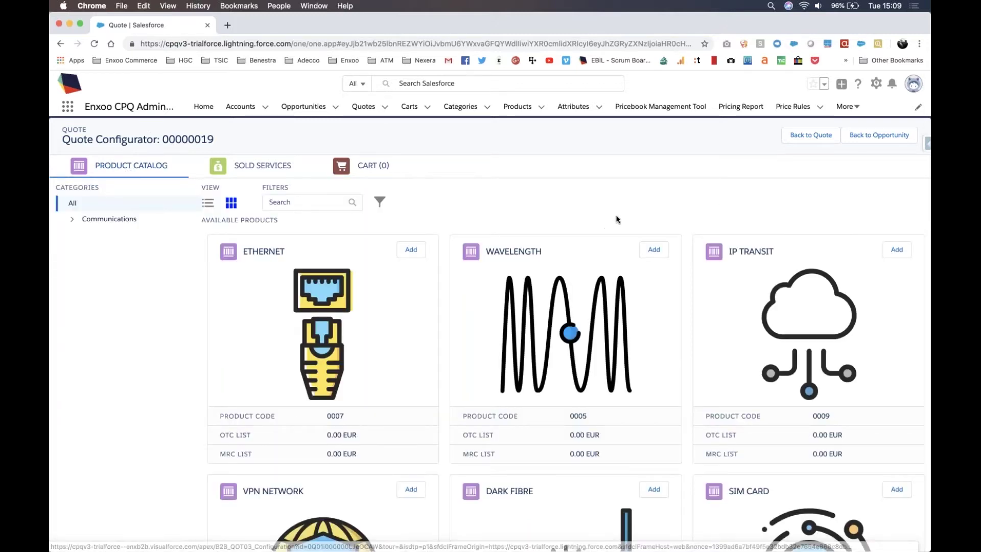
pyautogui.click(655, 250)
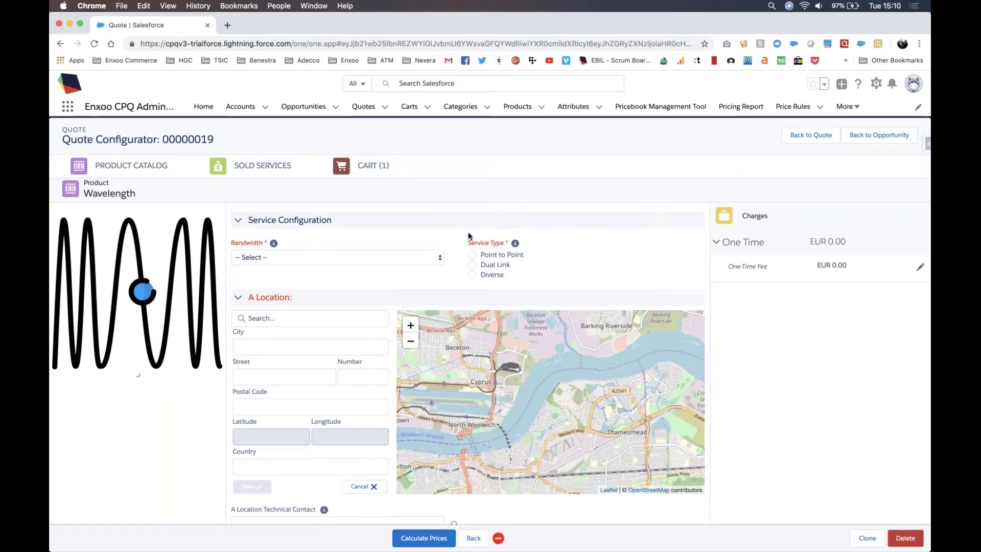
# Step: Set the Wavelength bandwidth to 10G as a point-to-point service
pyautogui.click(334, 258)
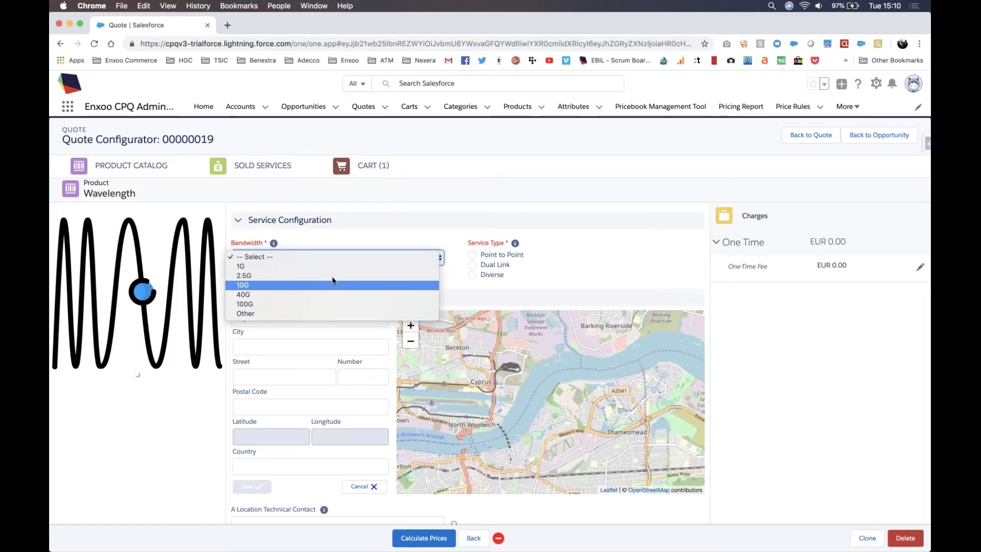
pyautogui.click(290, 251)
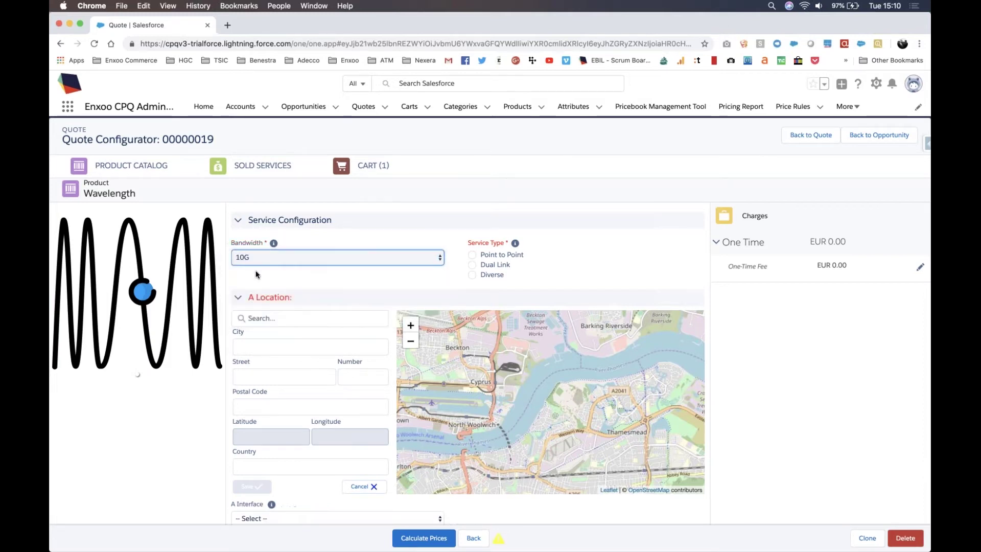
pyautogui.click(471, 255)
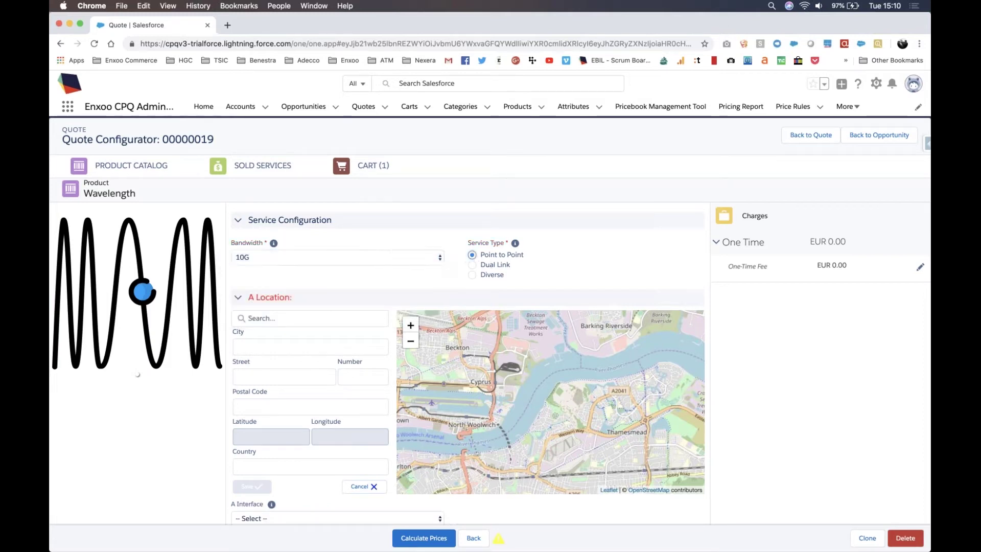
pyautogui.scroll(-3, 297, 180)
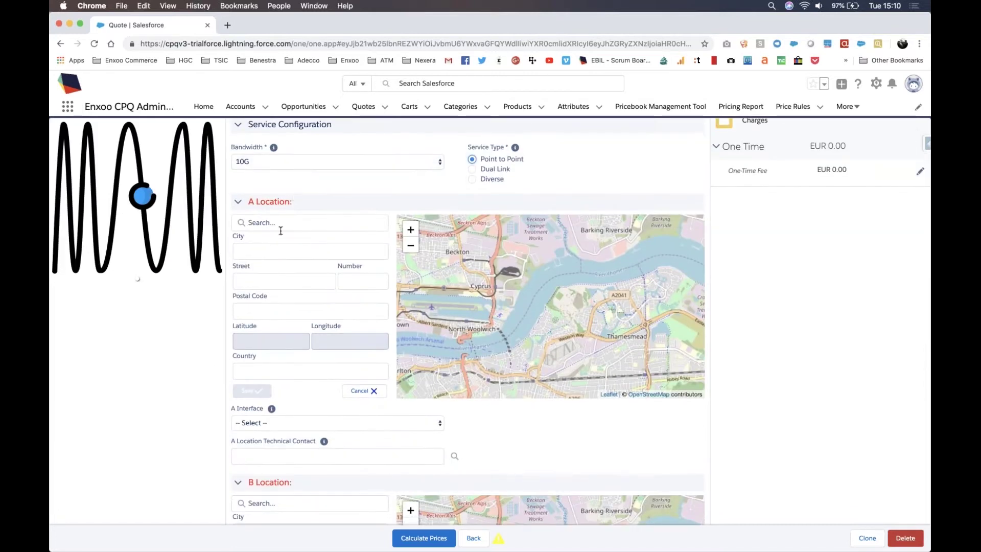
pyautogui.click(283, 221)
pyautogui.write('wars')
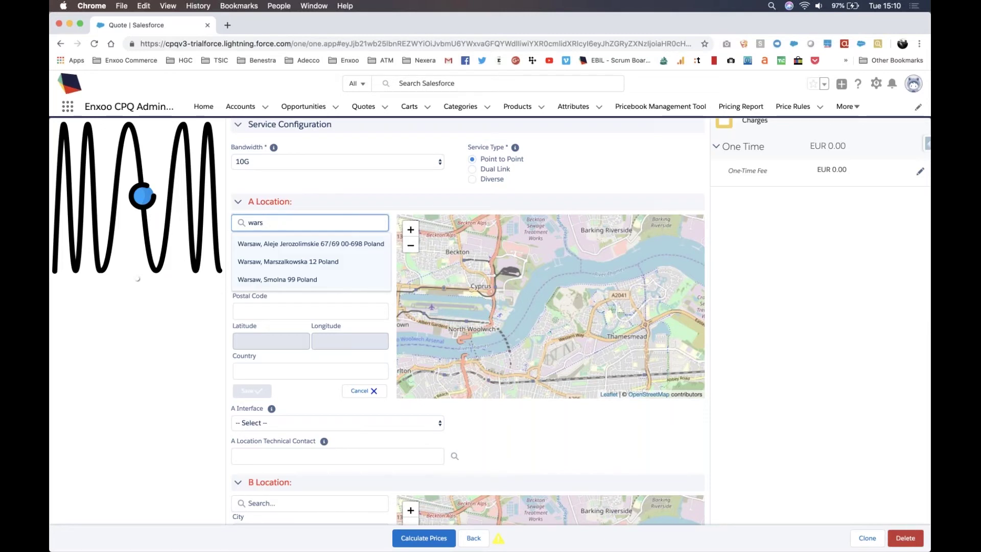
pyautogui.click(293, 279)
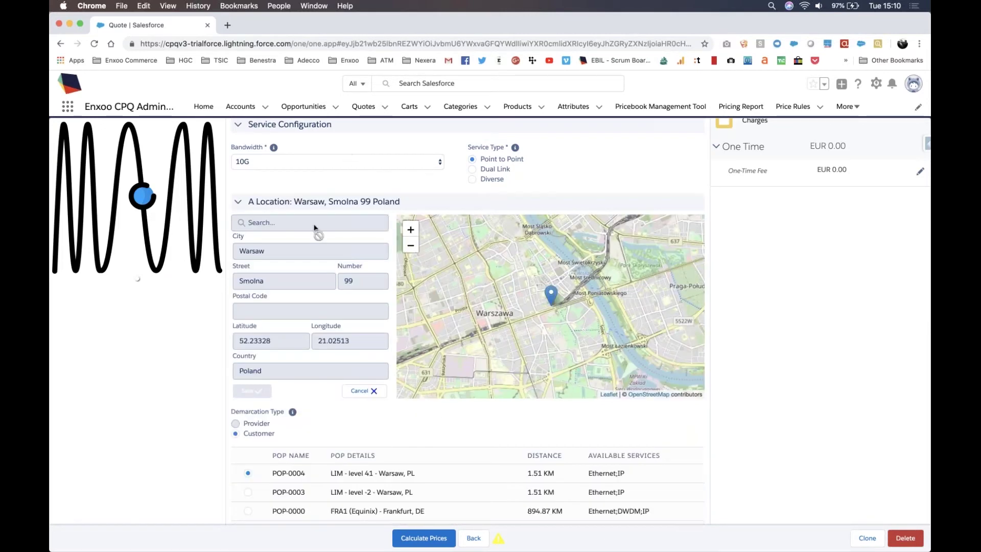
pyautogui.scroll(-1, 314, 230)
pyautogui.scroll(-10, 313, 230)
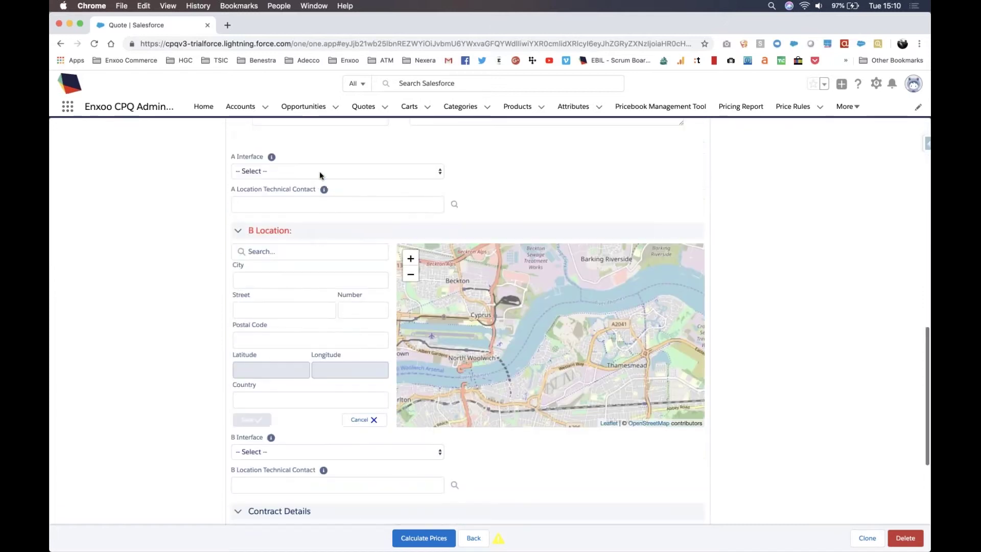
pyautogui.click(320, 173)
pyautogui.click(317, 198)
# Step: Set location B to Frankfurt Kleyerstrasse 90 with 10-Gigabit Ethernet, and a 24 Months contract term
pyautogui.click(297, 251)
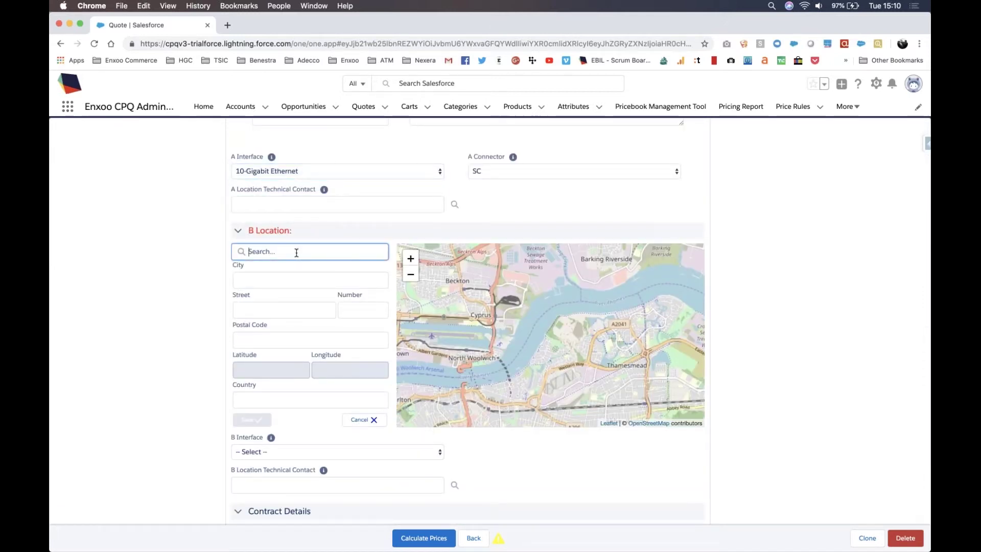
pyautogui.write('frank')
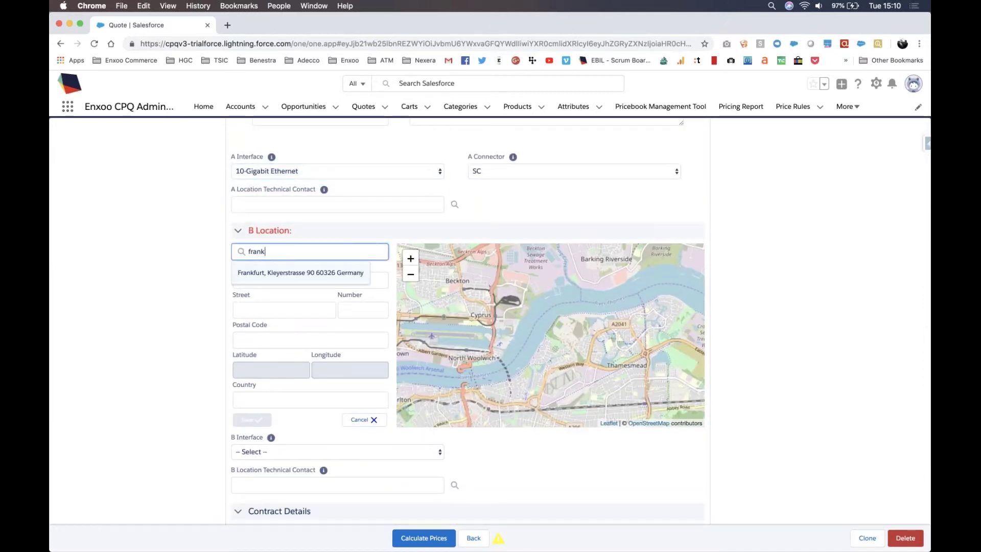
pyautogui.click(299, 275)
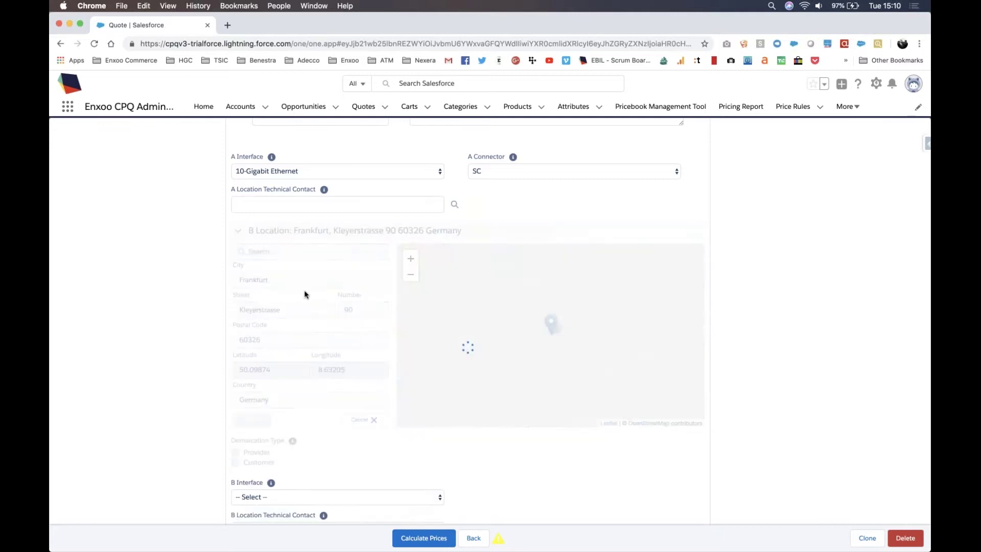
pyautogui.scroll(-4, 318, 366)
pyautogui.click(313, 377)
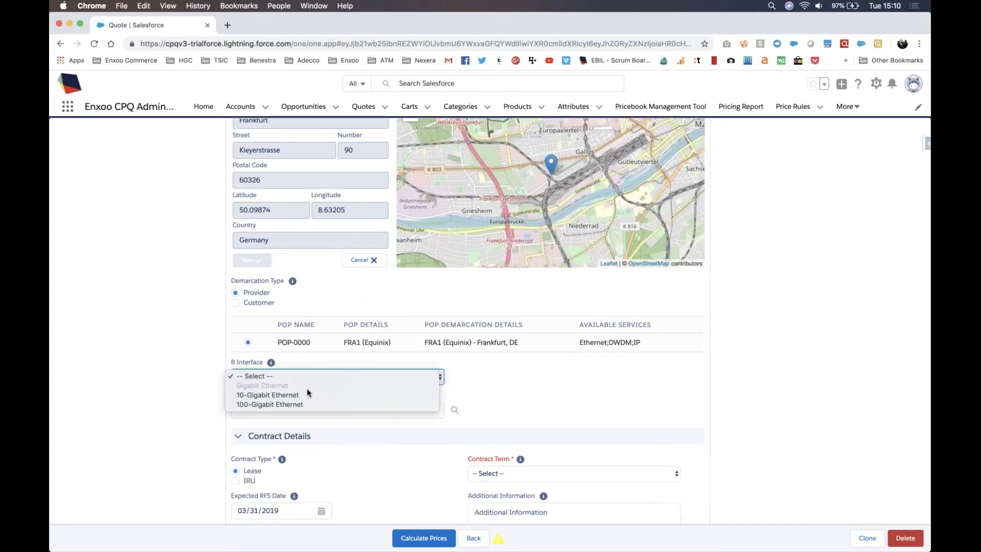
pyautogui.click(308, 394)
pyautogui.scroll(-2, 278, 395)
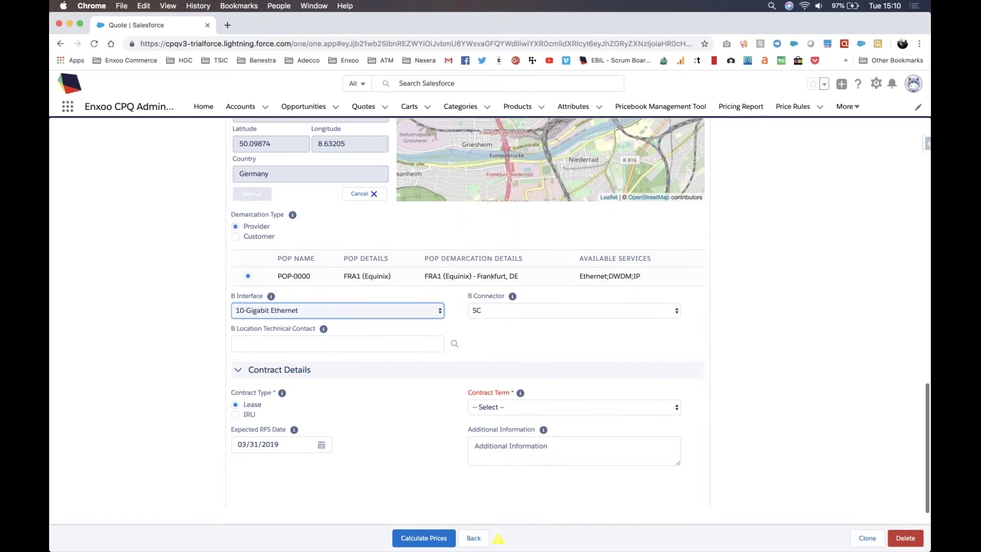
pyautogui.click(531, 406)
pyautogui.click(532, 433)
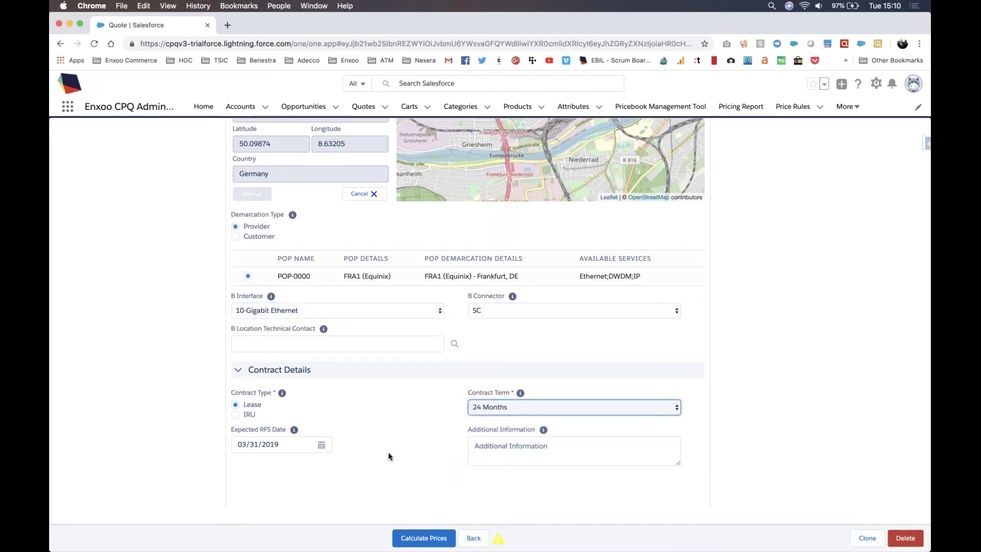
# Step: Calculate prices (EUR 408.00 OTC, EUR 1,550.40 MRC) and return to the quote record
pyautogui.click(429, 538)
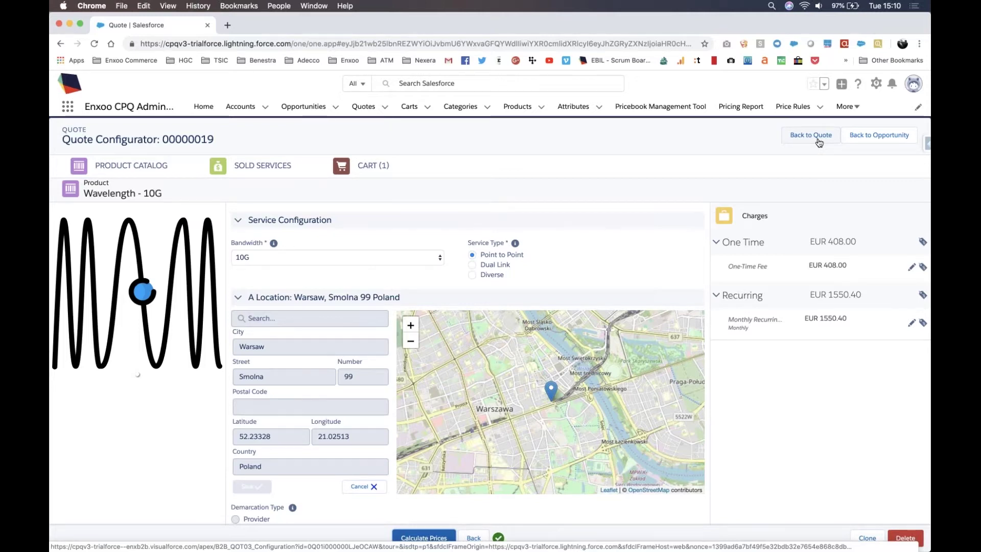
pyautogui.click(818, 138)
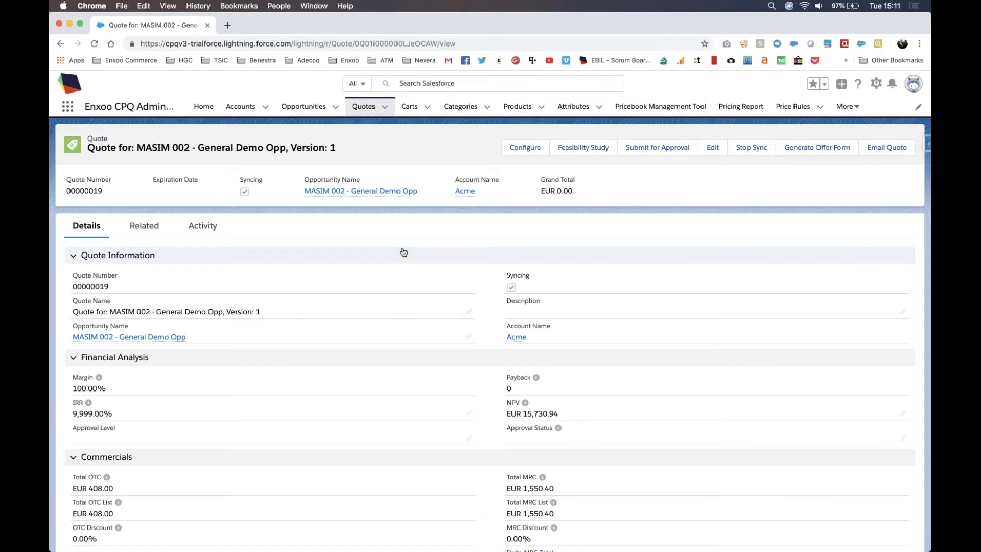
# Step: Request a feasibility study for the quote, assigned to the admin user
pyautogui.click(583, 147)
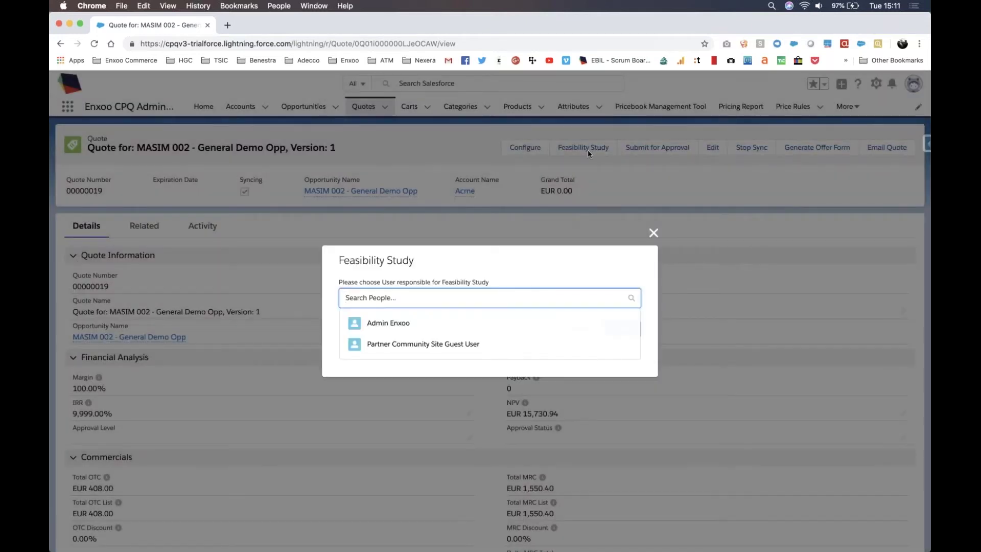
pyautogui.click(487, 330)
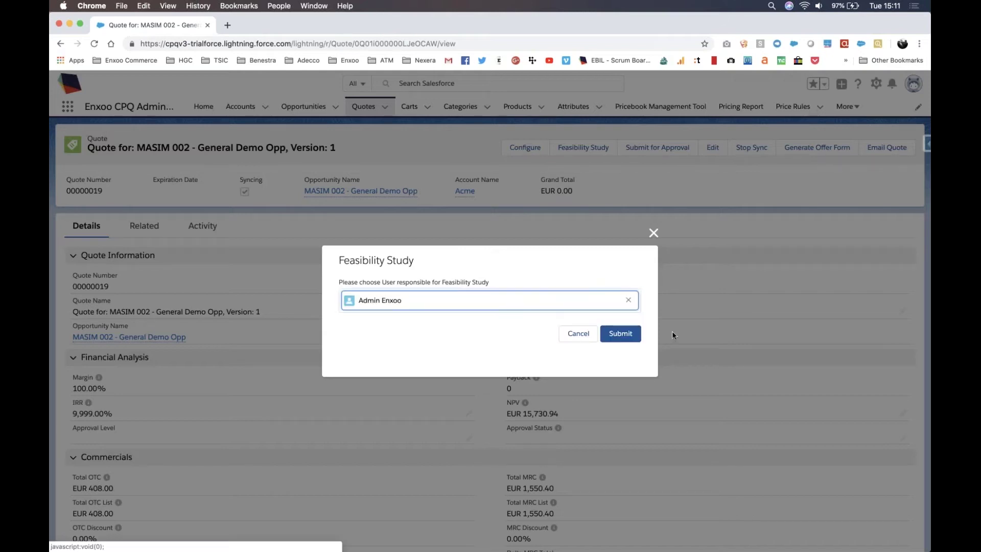
pyautogui.click(618, 334)
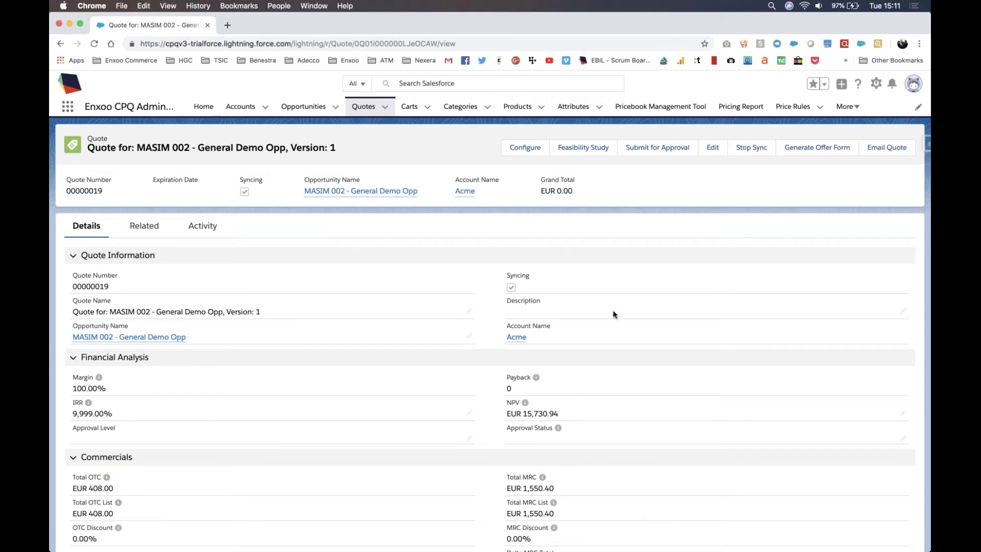
# Step: Submit the quote for approval and confirm it is Approved at AUTOMATIC level
pyautogui.click(667, 149)
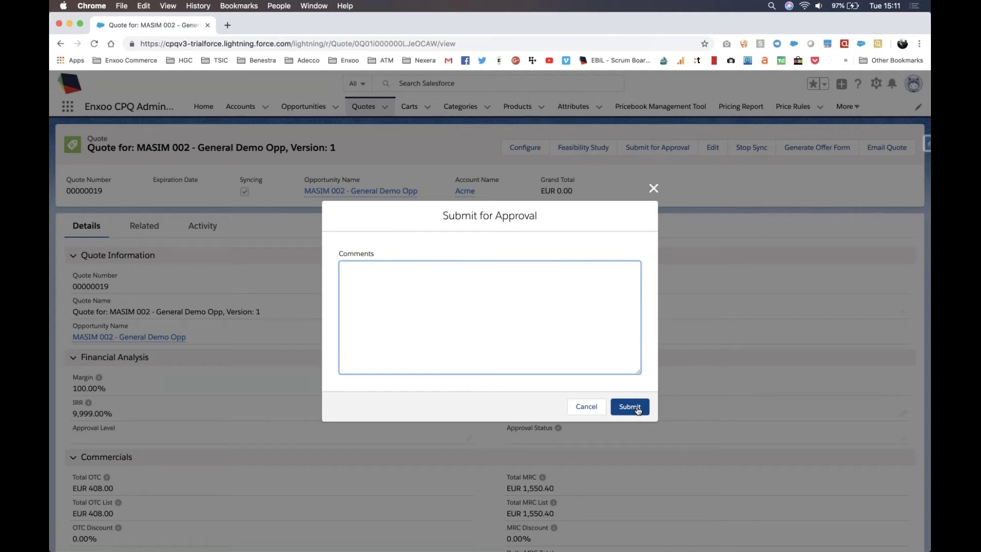
pyautogui.click(630, 407)
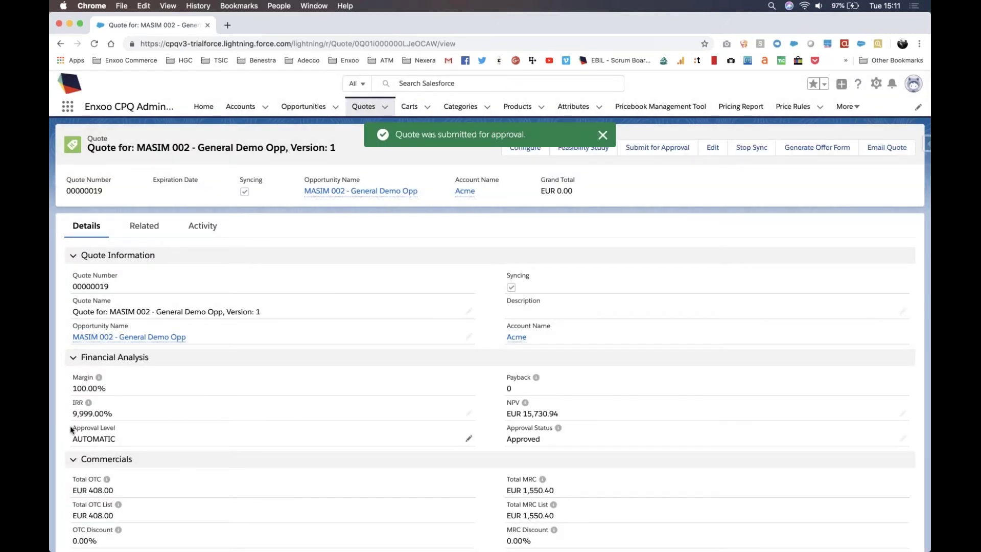
pyautogui.moveTo(69, 425); pyautogui.dragTo(126, 445)
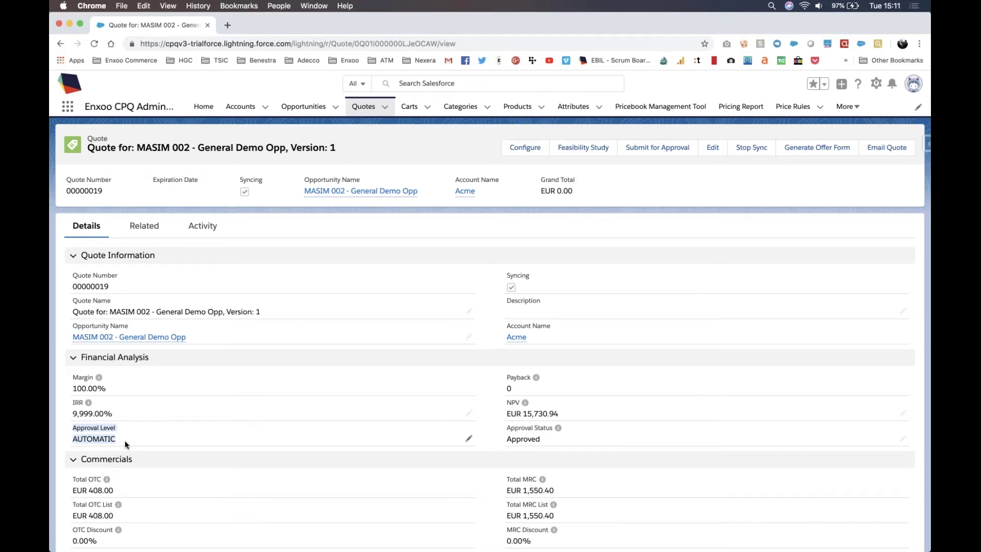
# Step: Generate SOF-00000019.pdf with the Offer Form [ENXOO] template and review its preview
pyautogui.click(793, 150)
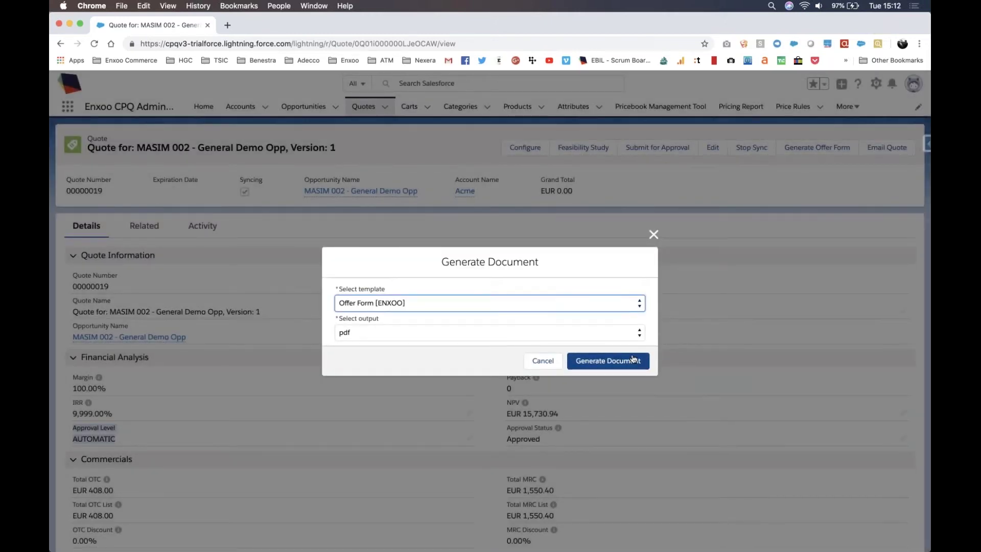
pyautogui.click(634, 359)
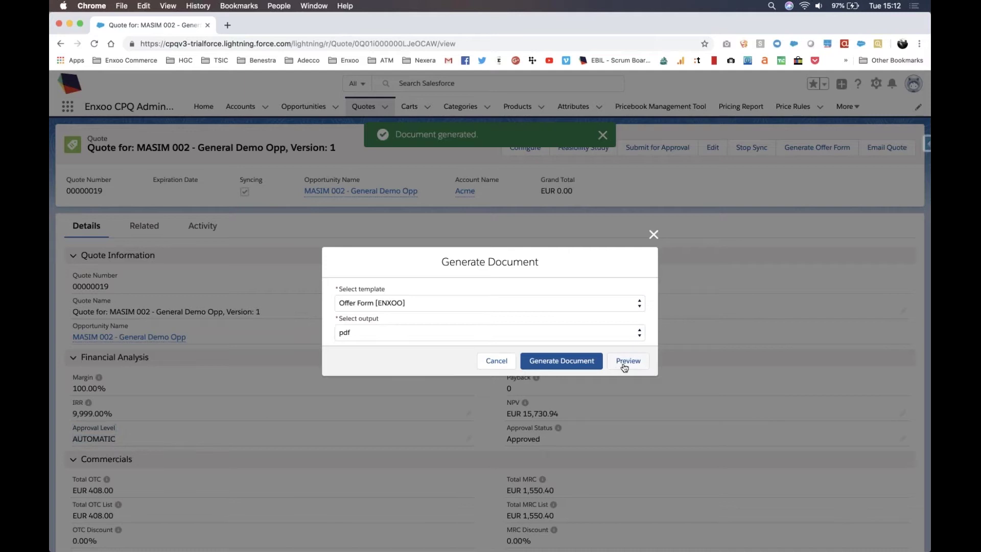
pyautogui.click(624, 363)
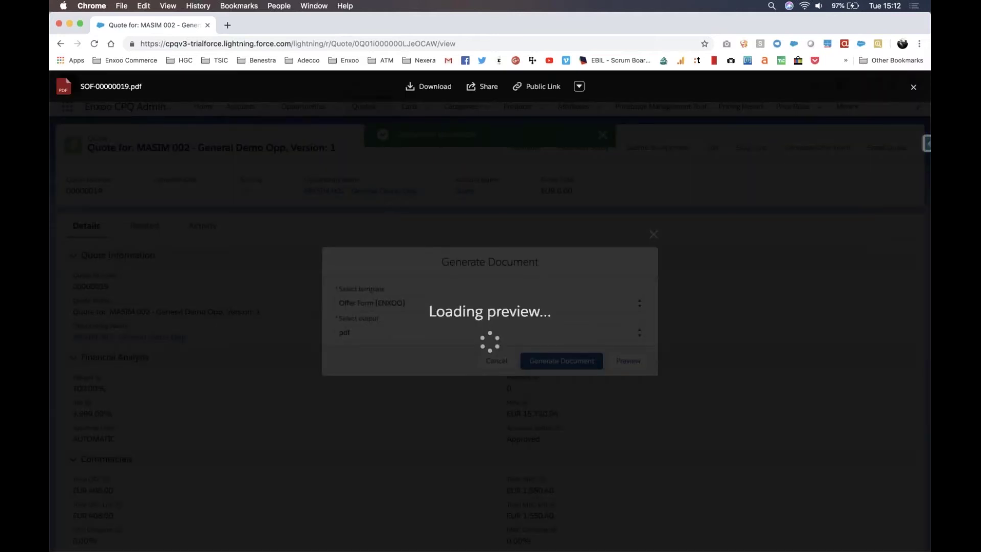
pyautogui.scroll(-3, 551, 340)
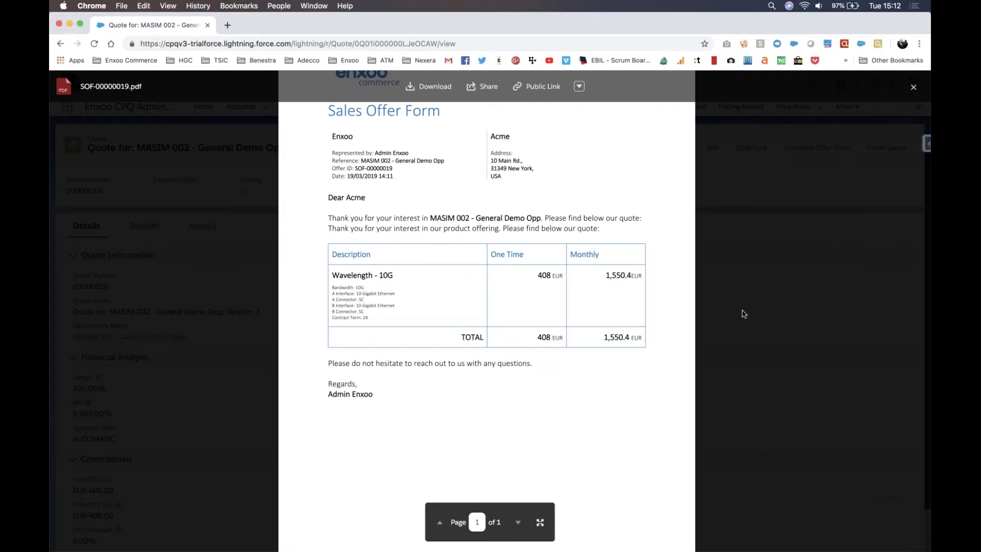
pyautogui.click(814, 324)
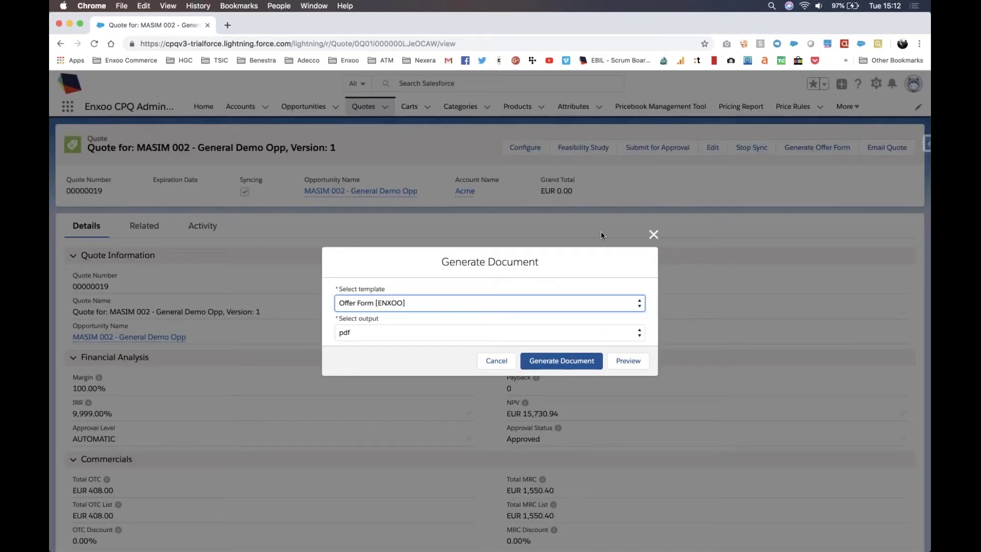
pyautogui.click(654, 235)
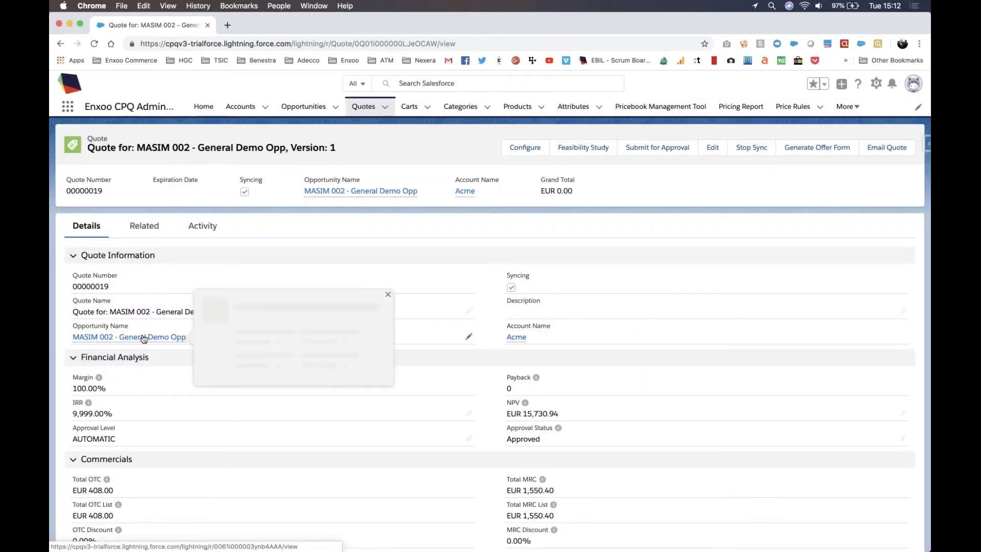
# Step: Make Negotiation/Review the current stage of MASIM 002 - General Demo Opp
pyautogui.click(143, 338)
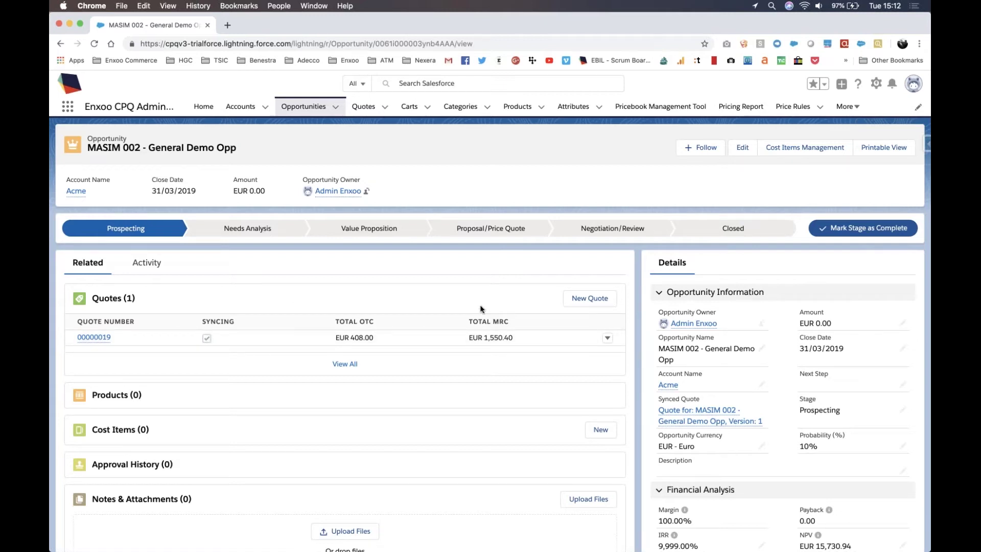
pyautogui.click(513, 228)
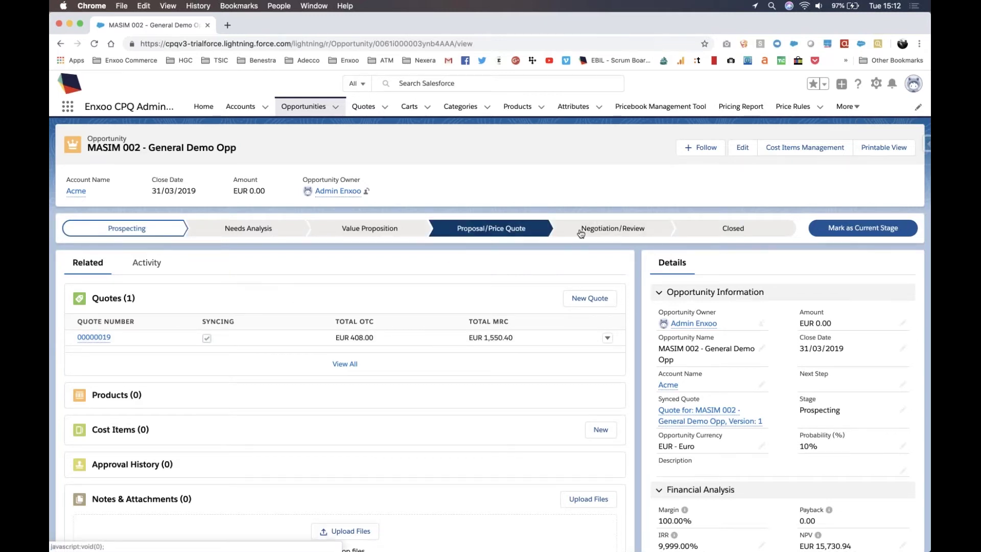
pyautogui.click(635, 230)
pyautogui.click(862, 228)
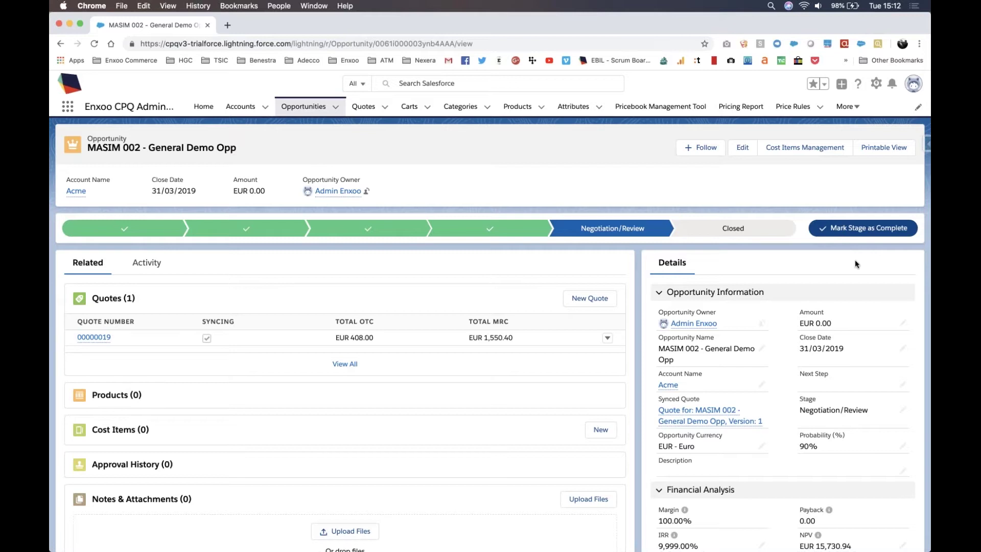
# Step: Close the opportunity as Closed Won and return to its record
pyautogui.click(862, 230)
pyautogui.click(491, 320)
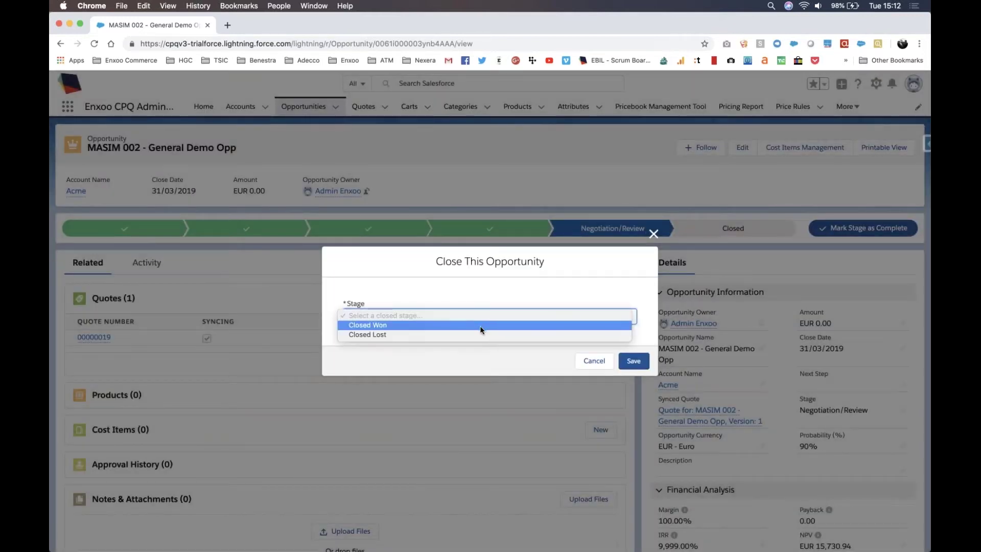
pyautogui.click(541, 330)
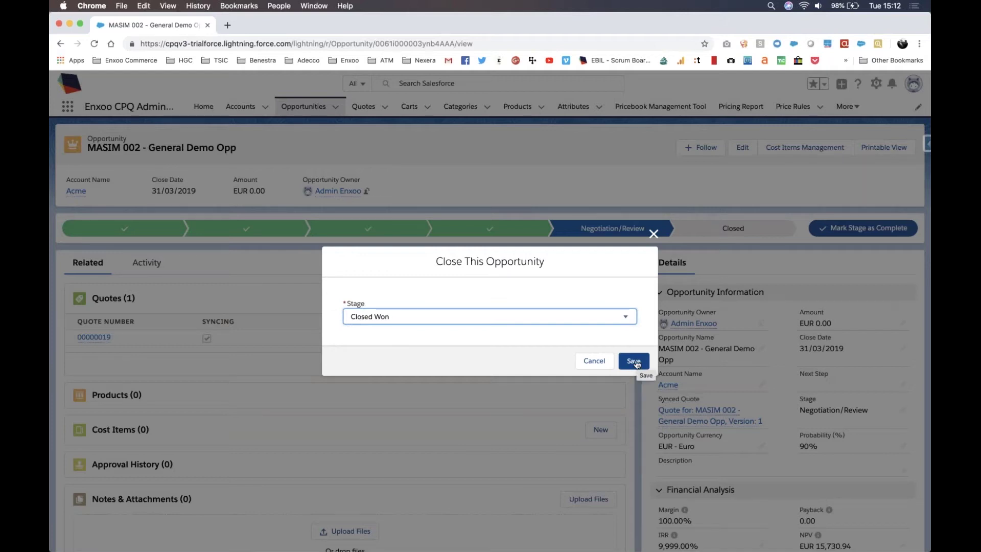
pyautogui.click(637, 363)
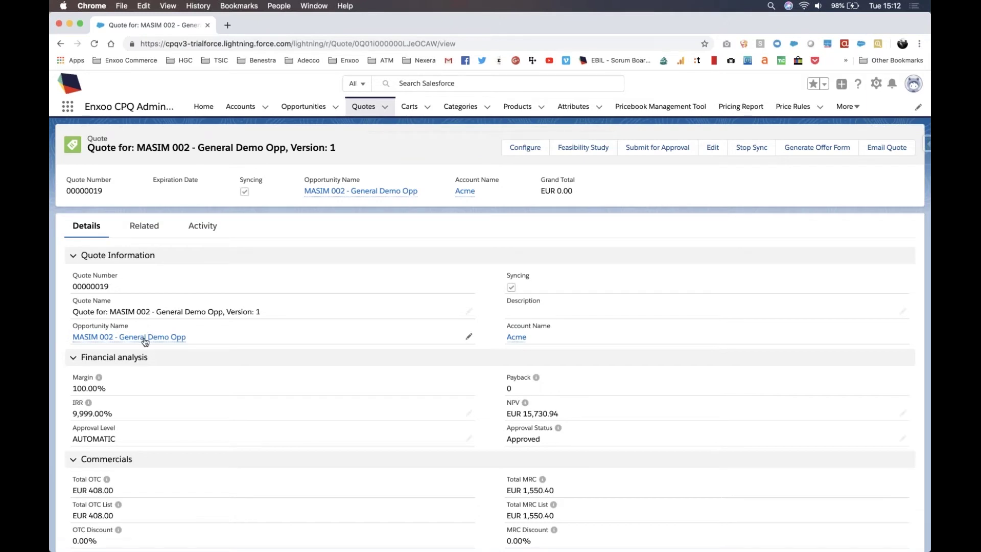
pyautogui.click(145, 342)
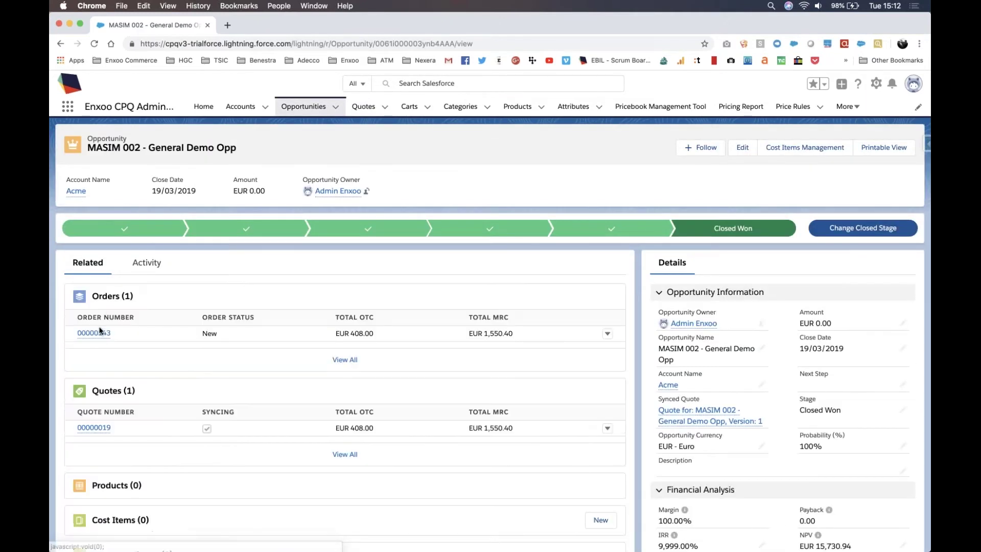
# Step: Set order 00000143's status to Verified, save, and reload to see In progress
pyautogui.click(99, 335)
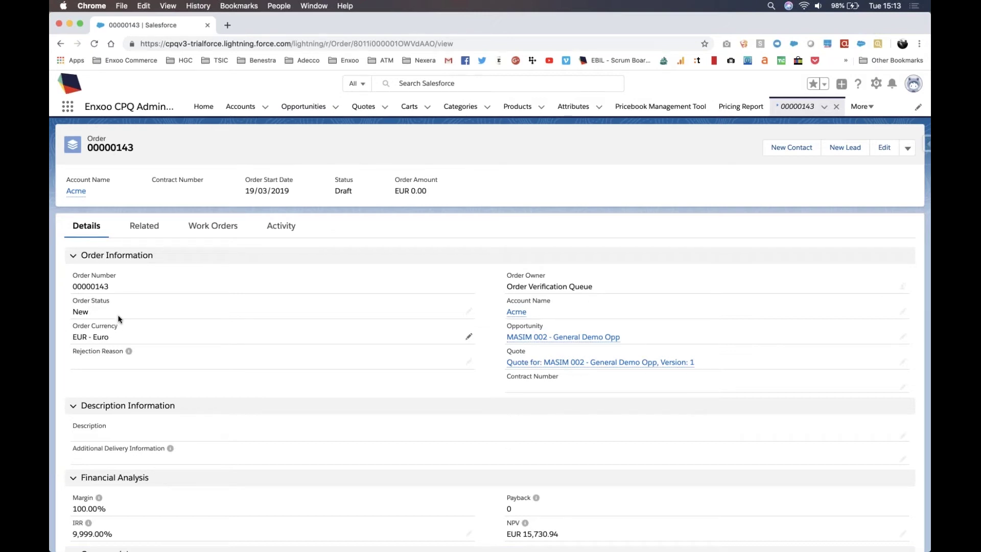
pyautogui.click(468, 313)
pyautogui.click(468, 325)
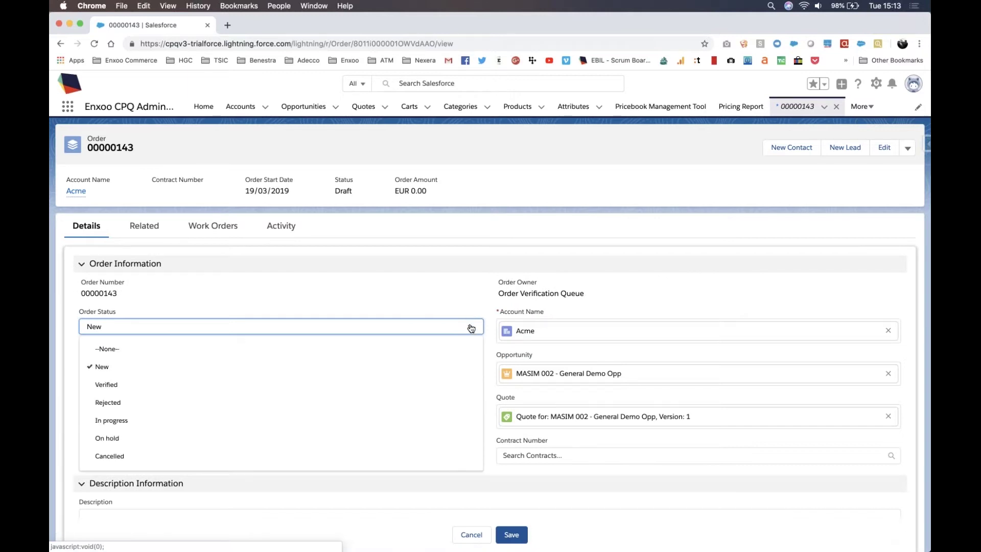
pyautogui.click(427, 383)
pyautogui.click(510, 535)
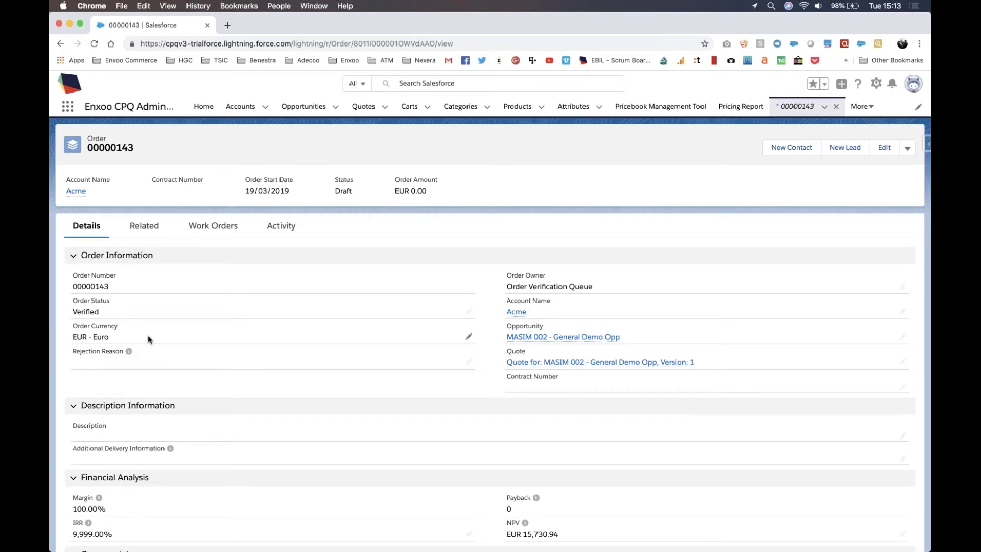
pyautogui.press('super+r')
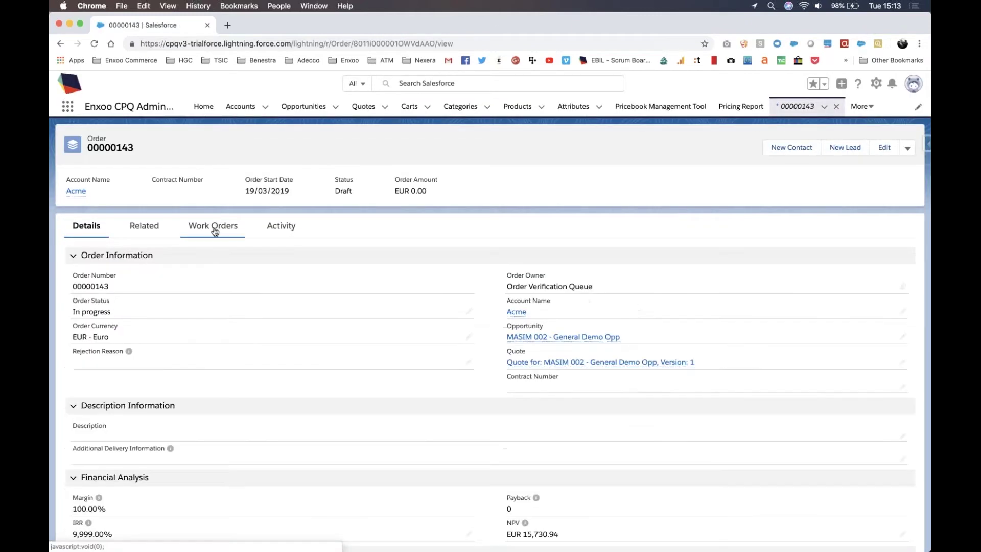
# Step: Move the Field Service Visit work order to Completed and reload the work orders board
pyautogui.click(215, 230)
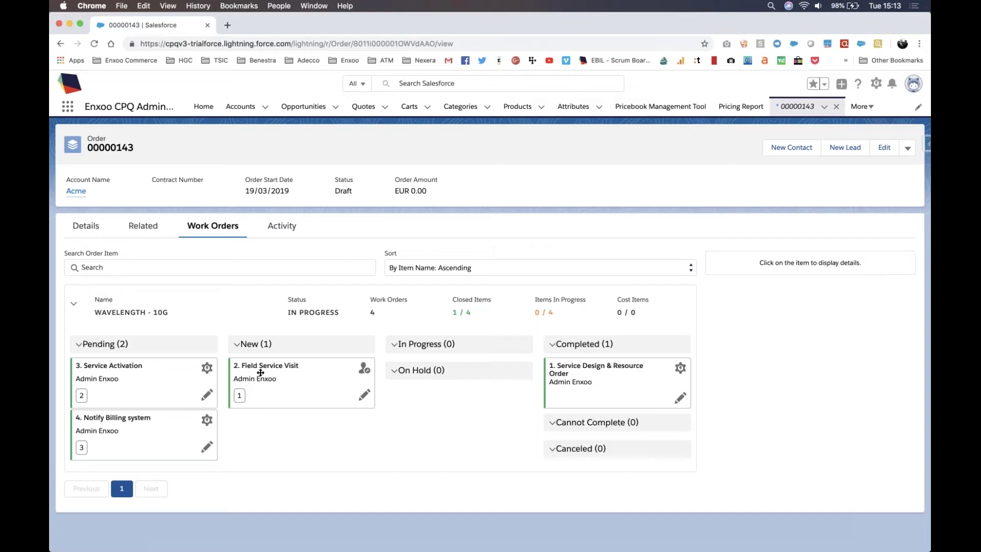
pyautogui.moveTo(261, 373); pyautogui.dragTo(567, 361)
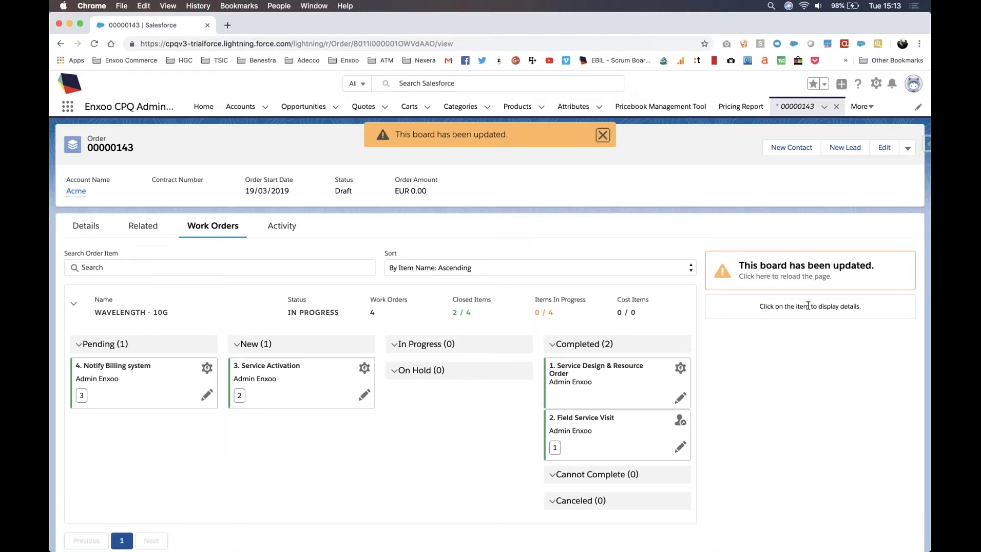
pyautogui.click(809, 280)
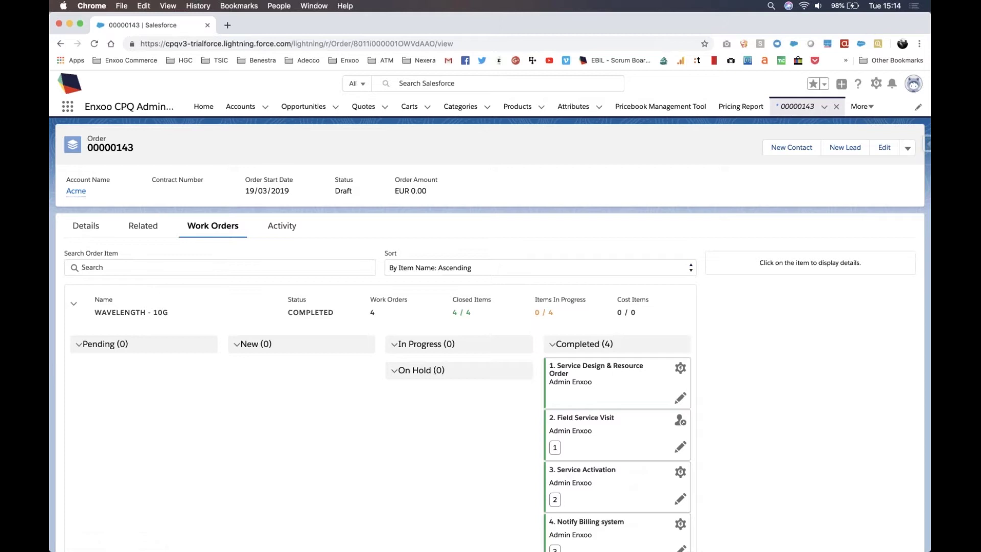
pyautogui.scroll(-2, 756, 408)
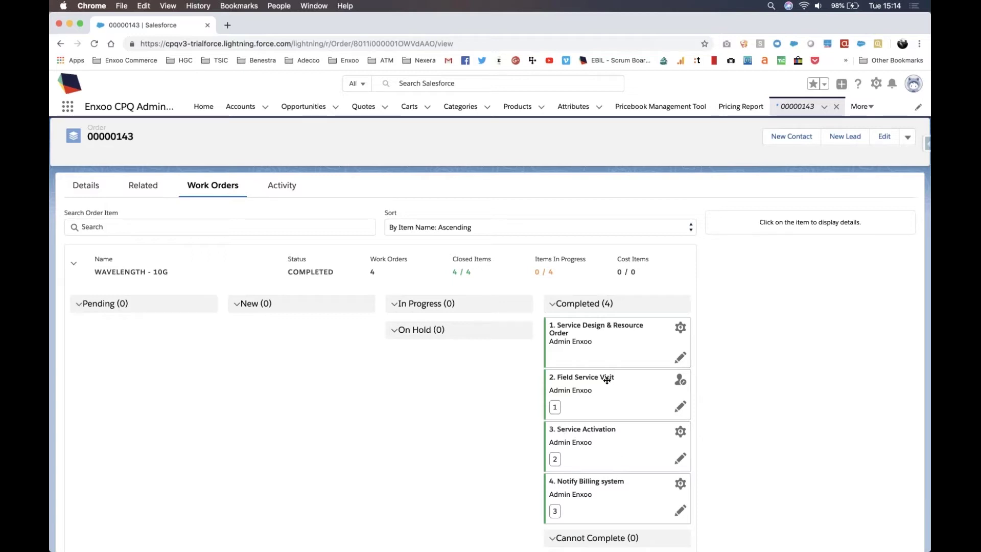
# Step: Open the Active service SVC-00019 for Acme from the Wavelength - 10G order item
pyautogui.click(295, 269)
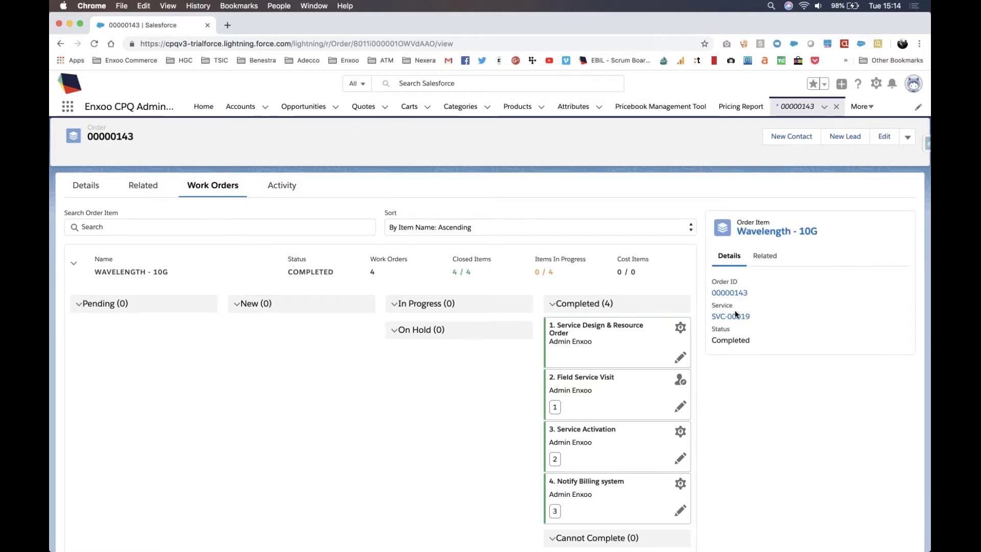
pyautogui.click(736, 315)
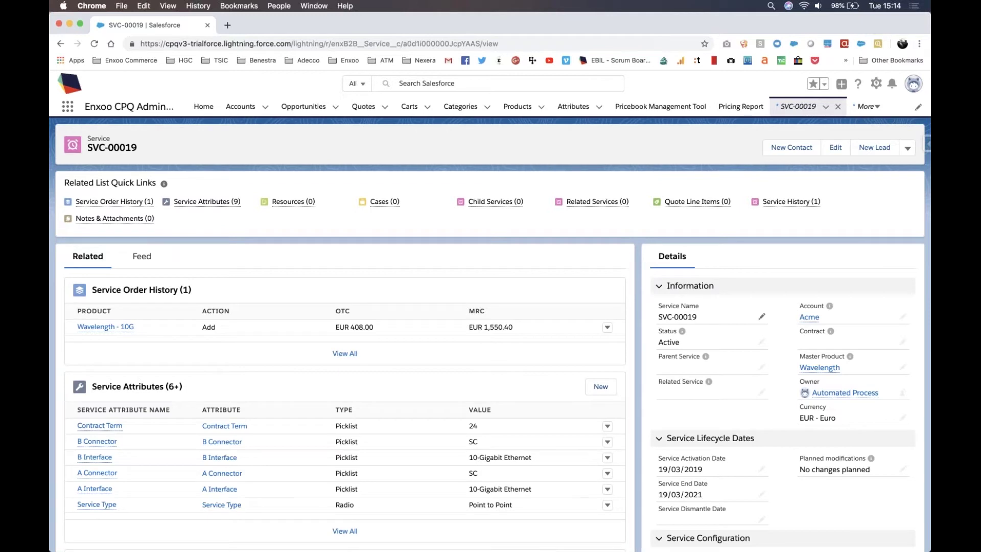
pyautogui.moveTo(713, 337); pyautogui.dragTo(650, 332)
pyautogui.moveTo(828, 321); pyautogui.dragTo(799, 305)
# Step: Scroll through the service record, then switch to the 'Enxoo for Communications – Short Demo' slide
pyautogui.scroll(-3, 407, 309)
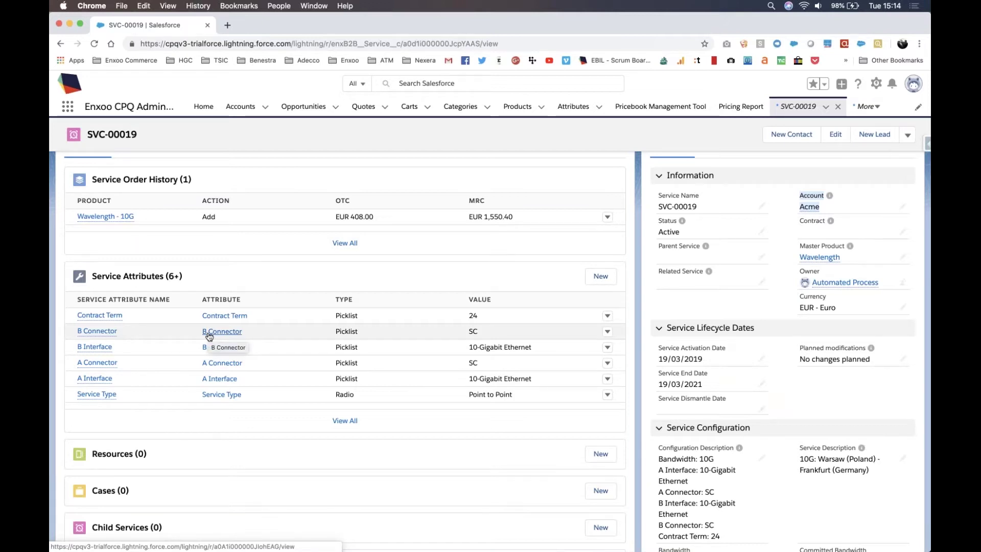
pyautogui.scroll(-12, 763, 359)
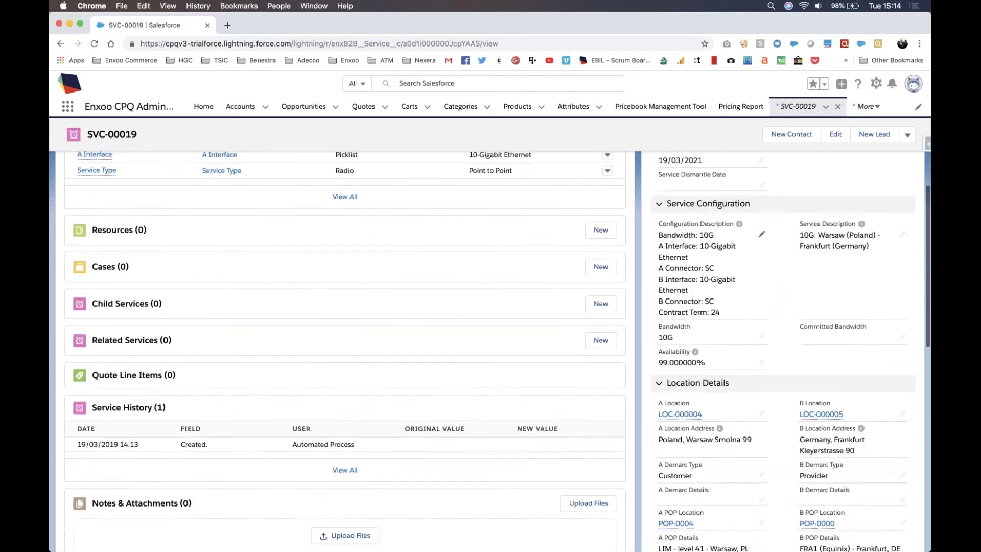
pyautogui.scroll(-5, 764, 359)
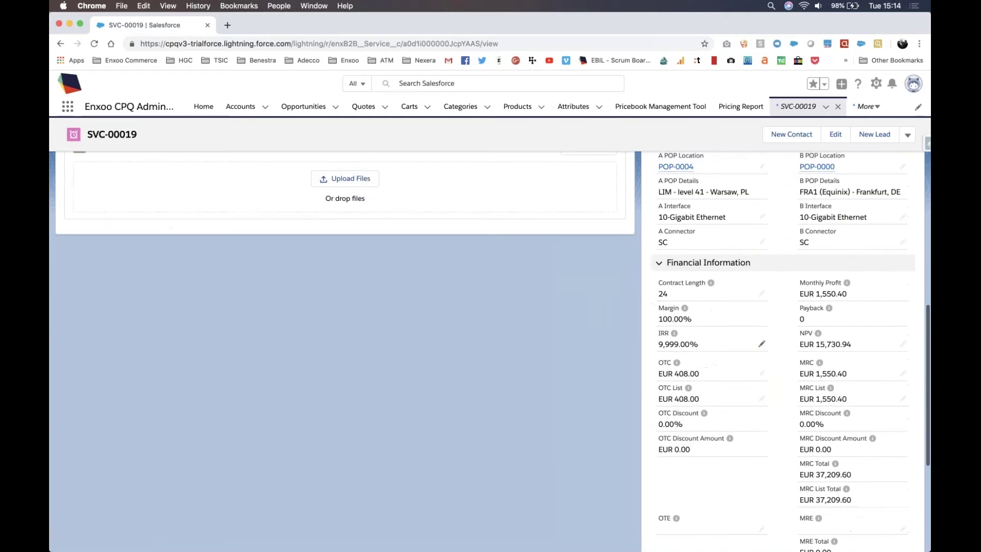
pyautogui.scroll(15, 758, 321)
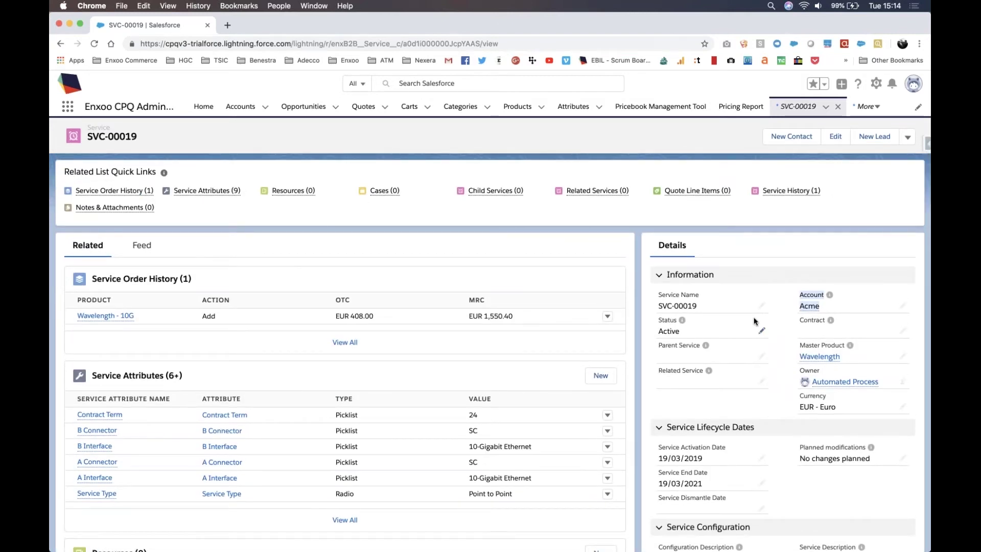
pyautogui.hotkey('ctrl', 'Right')
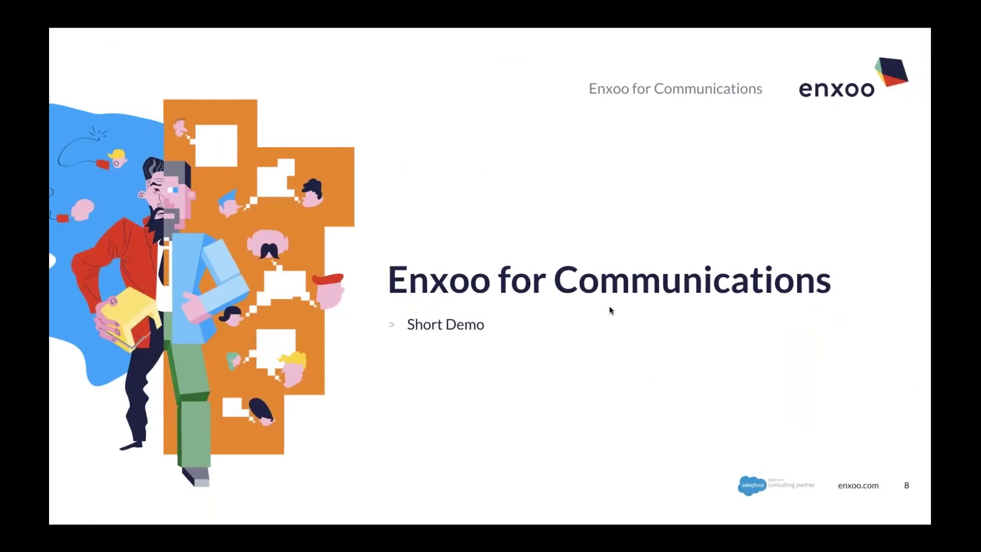
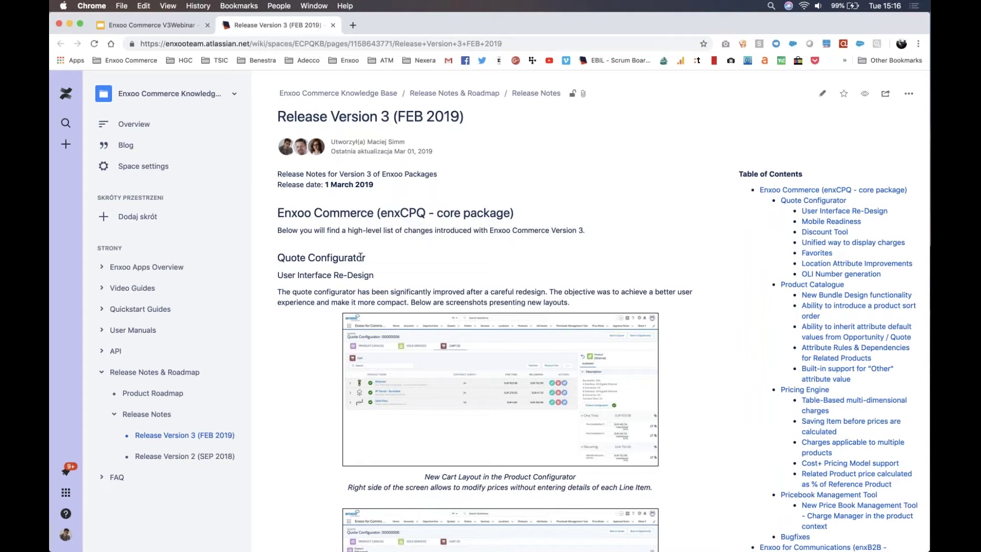
# Step: Scroll through the Release Version 3 notes in Confluence
pyautogui.scroll(-5, 361, 257)
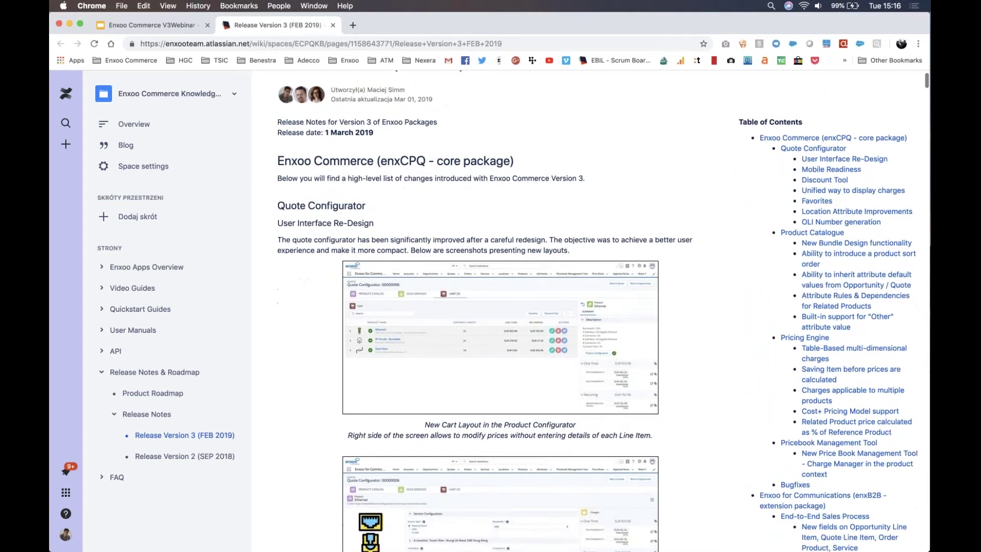
pyautogui.scroll(-10, 500, 307)
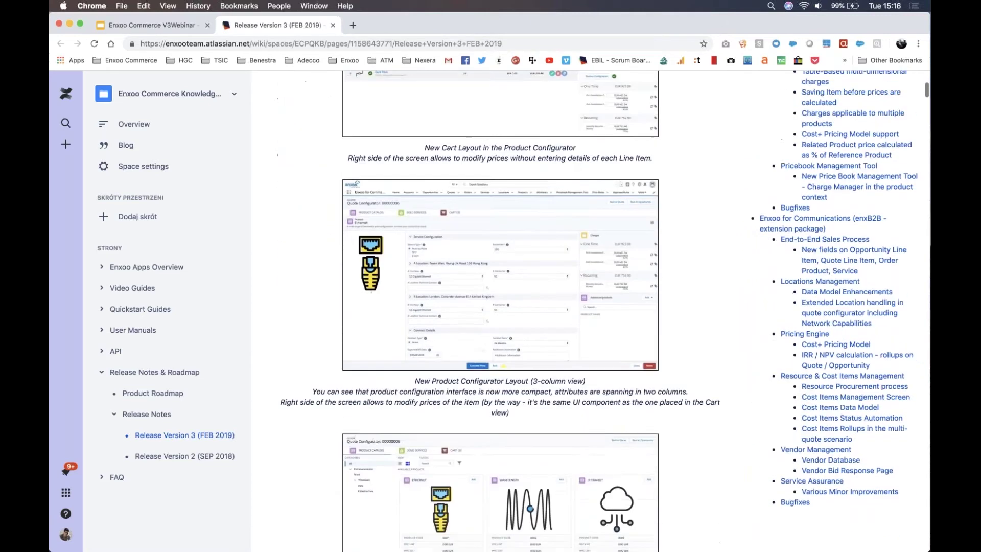
pyautogui.scroll(-4, 500, 306)
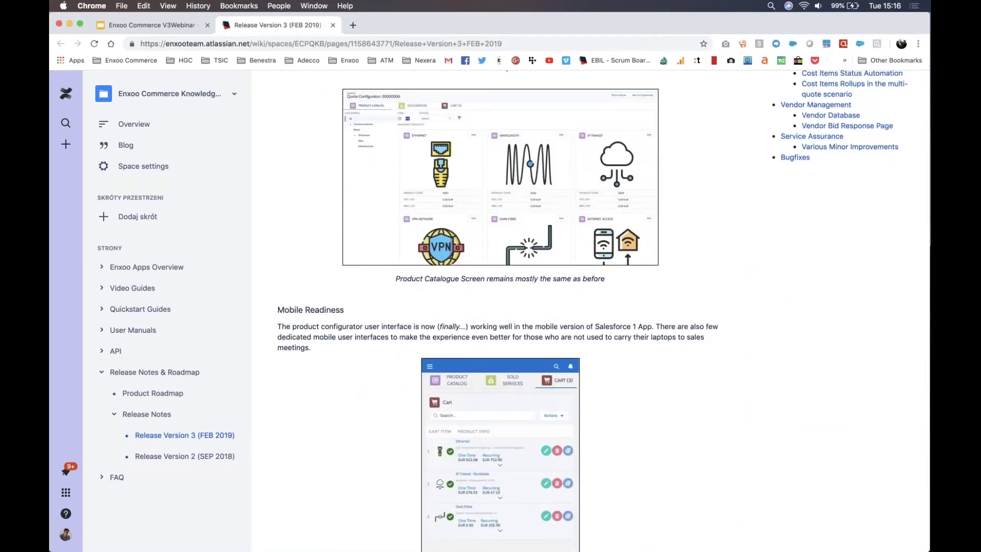
pyautogui.scroll(-10, 490, 306)
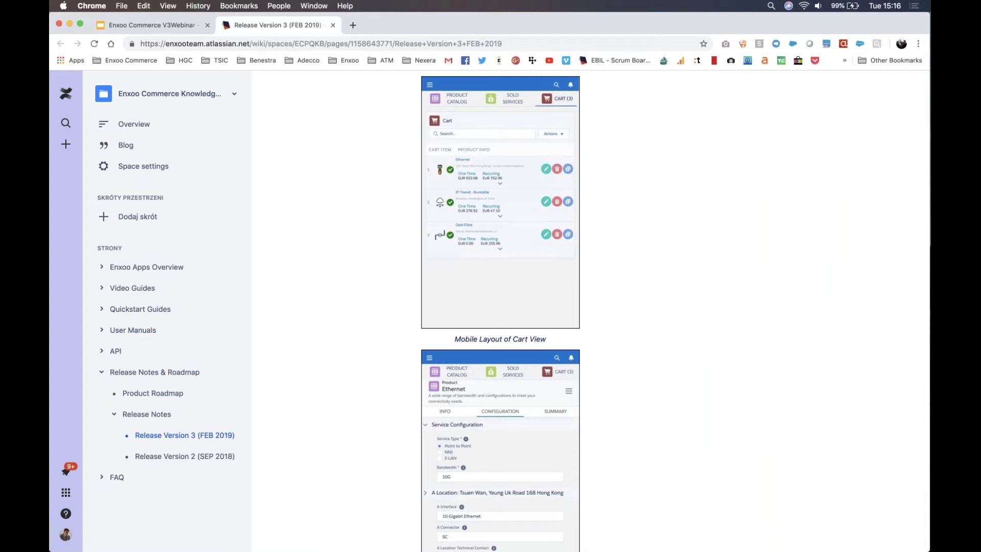
pyautogui.scroll(-10, 498, 311)
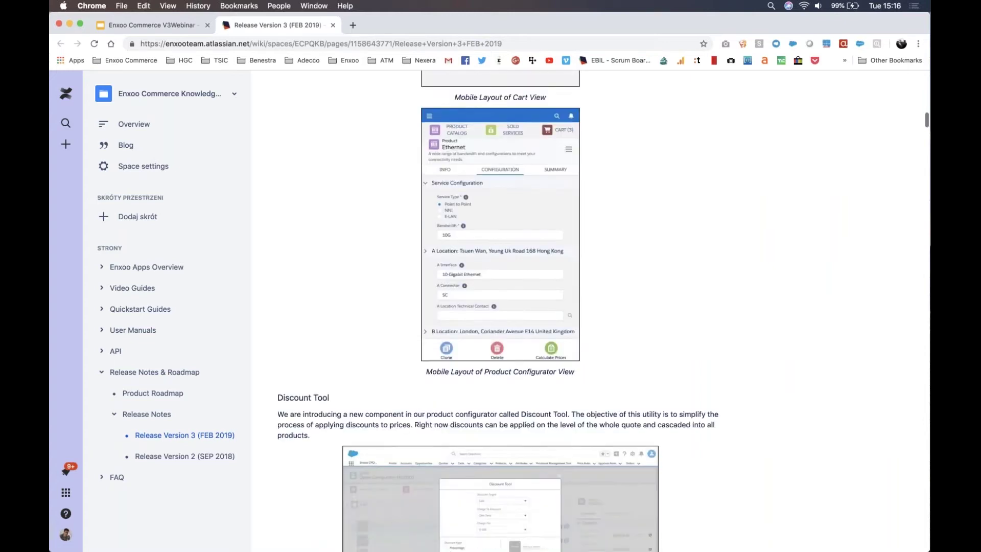
pyautogui.scroll(-3, 498, 311)
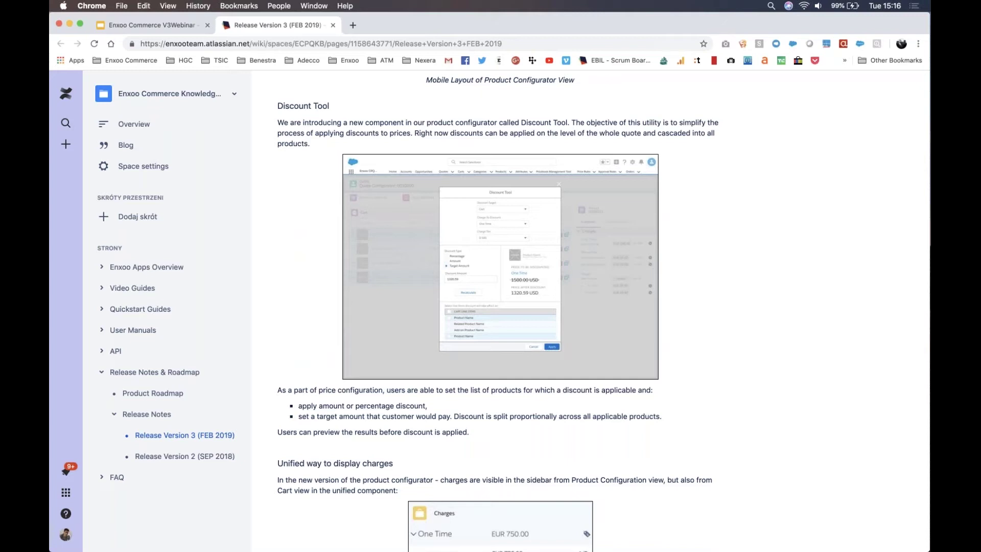
pyautogui.scroll(-12, 498, 311)
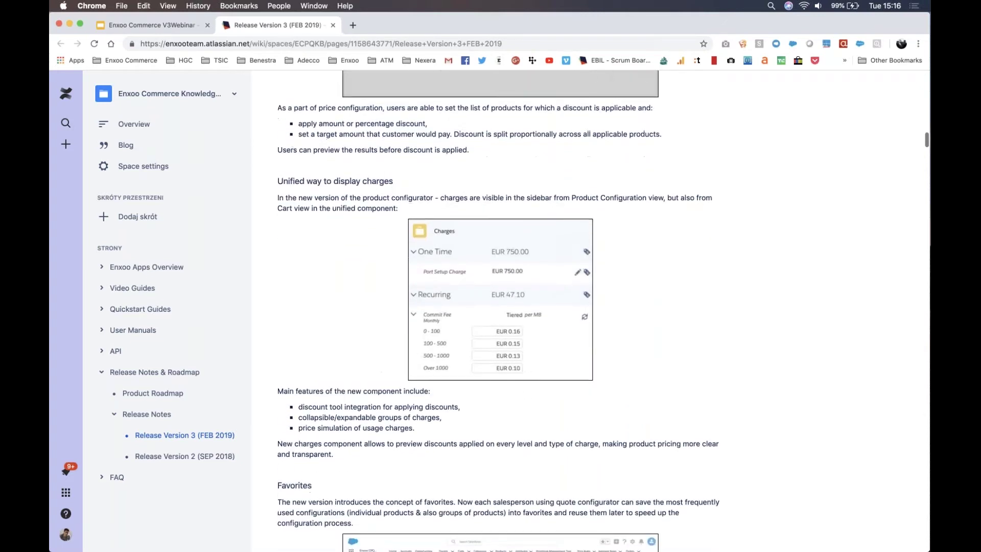
pyautogui.scroll(-18, 498, 311)
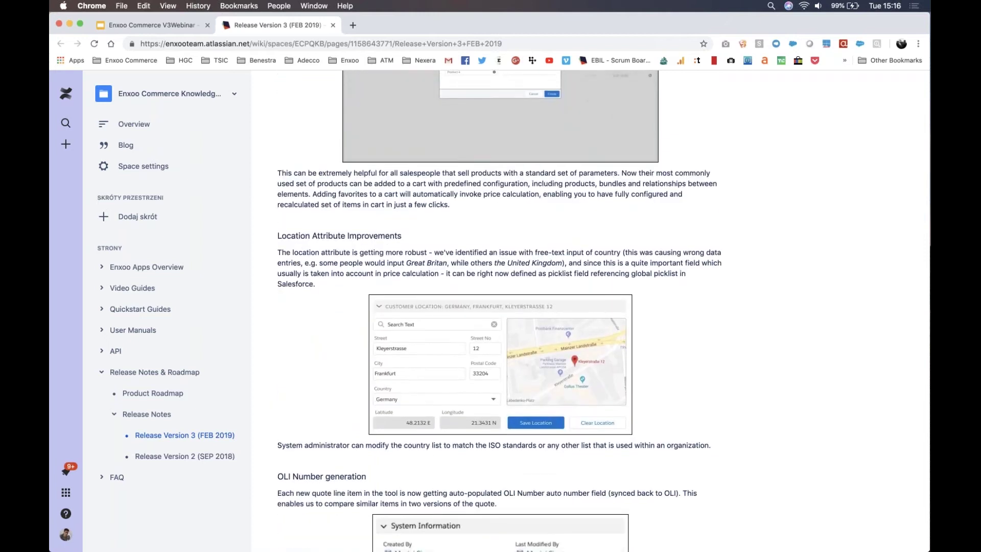
pyautogui.scroll(-4, 498, 311)
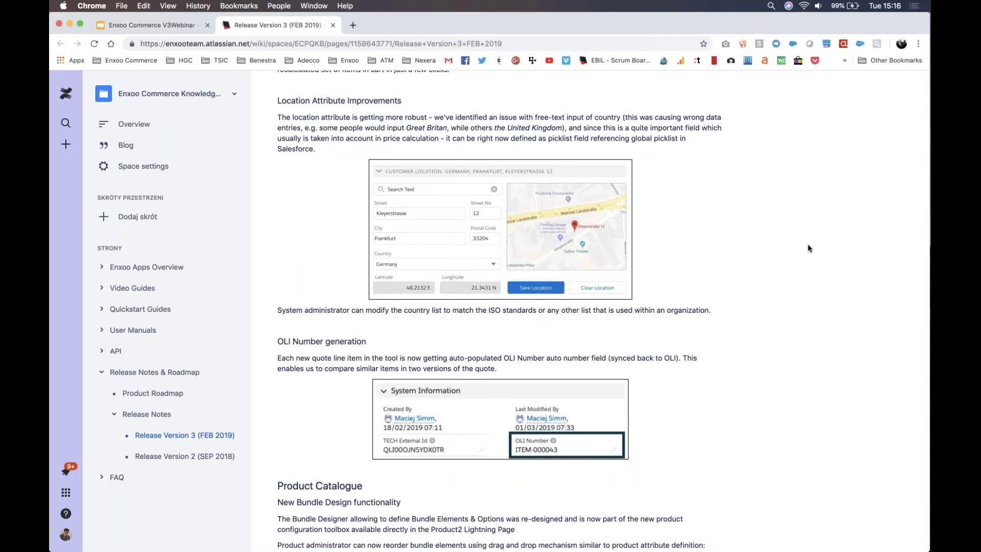
pyautogui.scroll(-20, 807, 249)
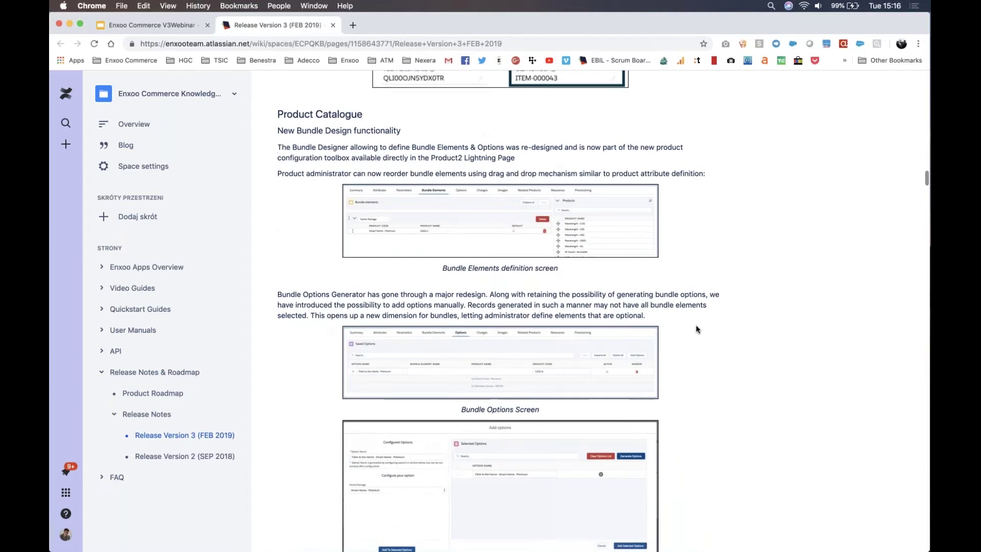
pyautogui.scroll(20, 697, 346)
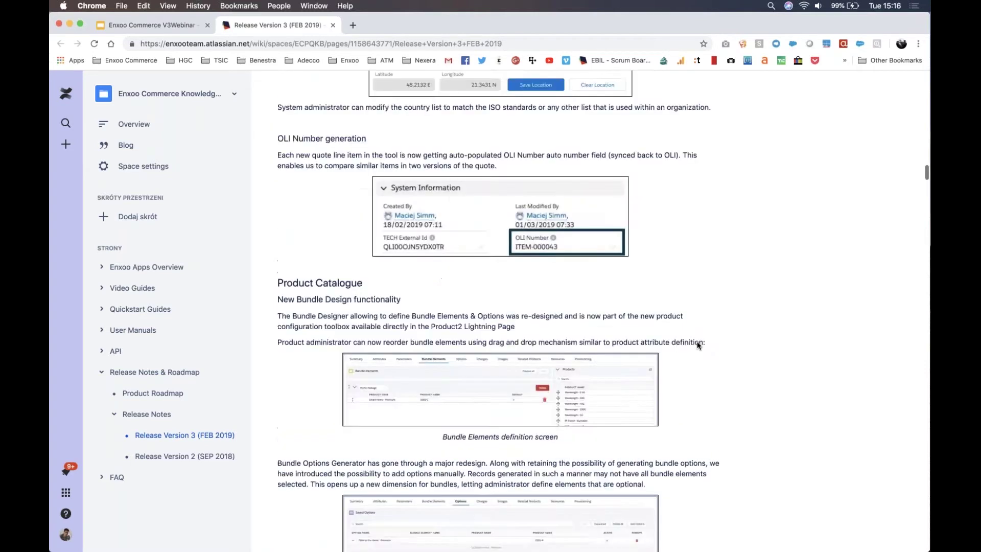
pyautogui.scroll(10, 698, 345)
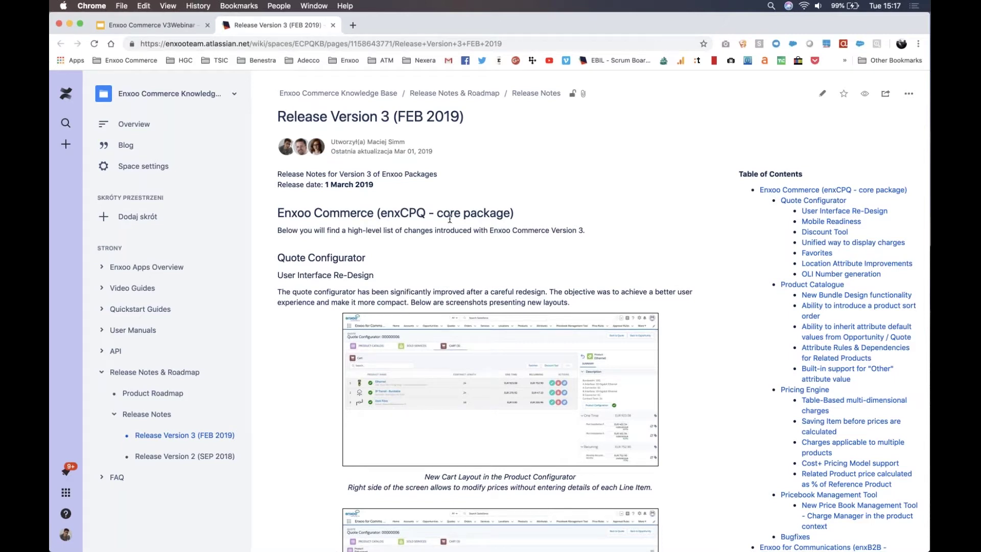
# Step: Skim down to the bugfix table, then return to the webinar deck's Release Notes slide
pyautogui.scroll(-15, 450, 218)
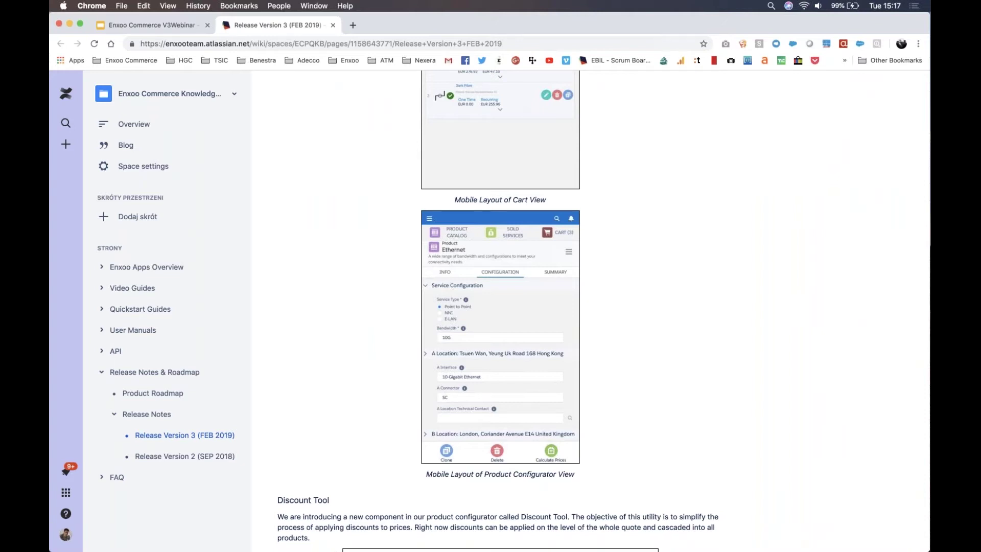
pyautogui.scroll(-20, 491, 307)
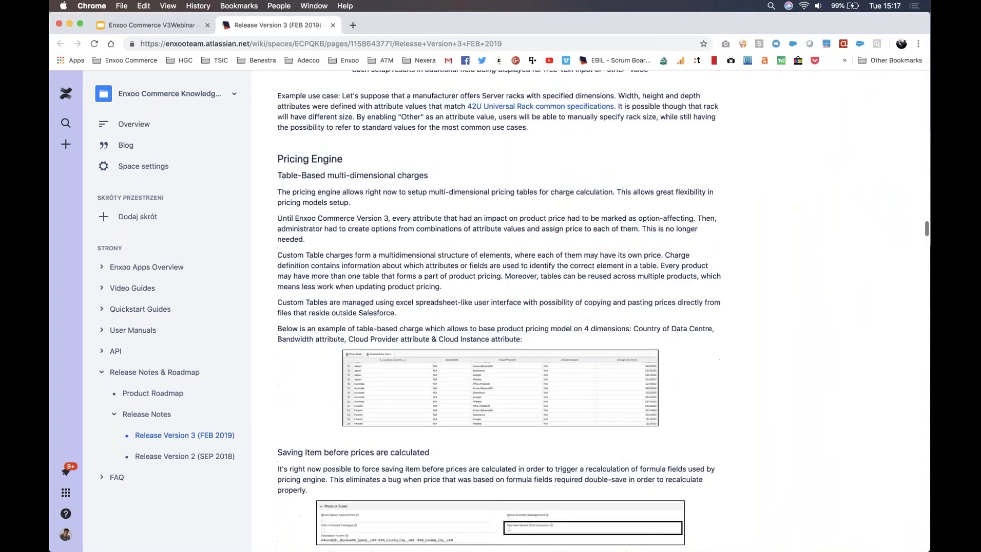
pyautogui.scroll(-6, 366, 176)
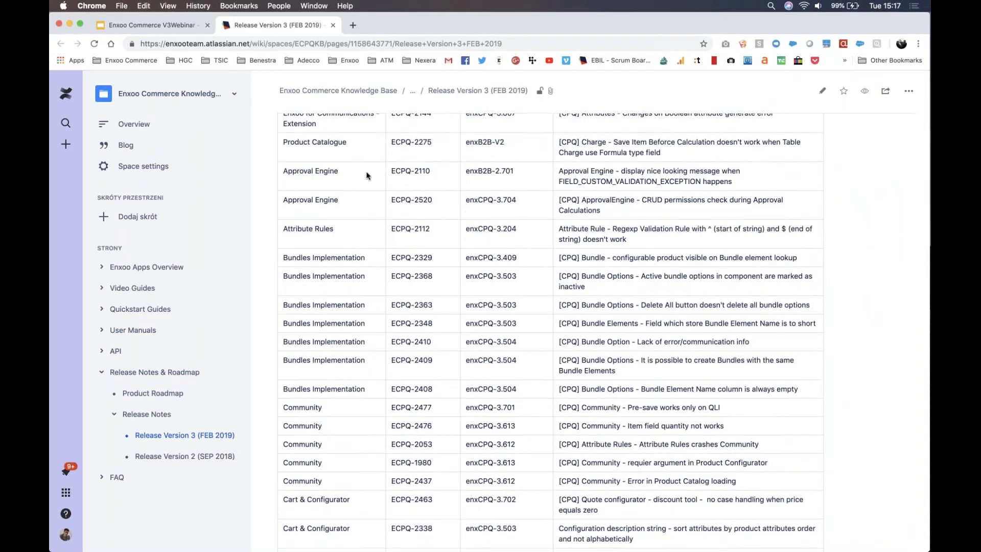
pyautogui.scroll(3, 366, 175)
pyautogui.scroll(1, 366, 175)
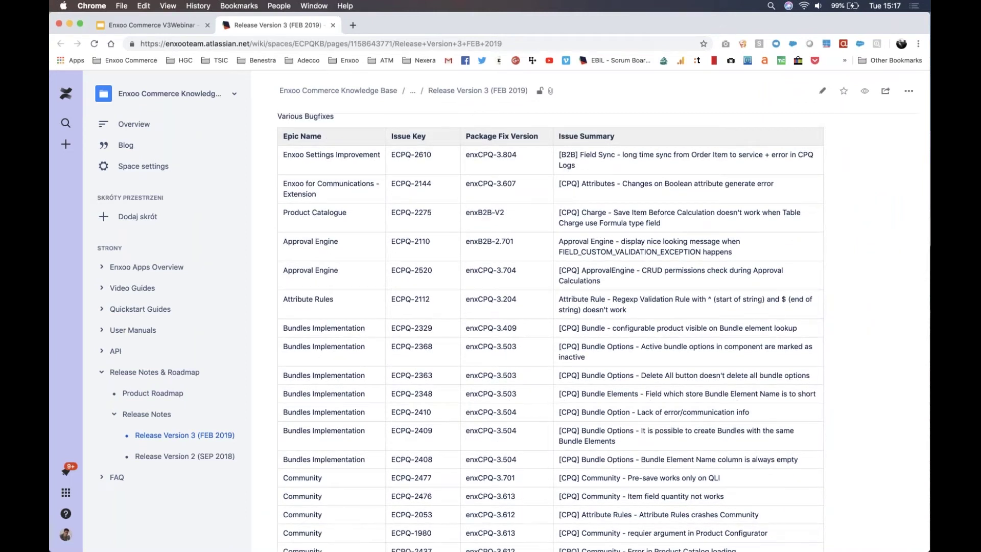
pyautogui.scroll(-4, 550, 327)
pyautogui.scroll(20, 550, 326)
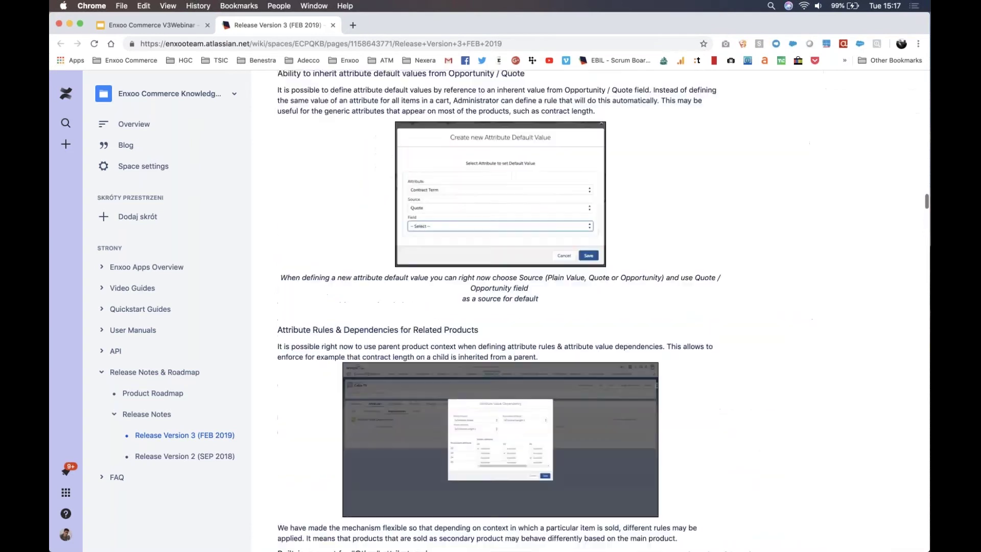
pyautogui.scroll(20, 500, 332)
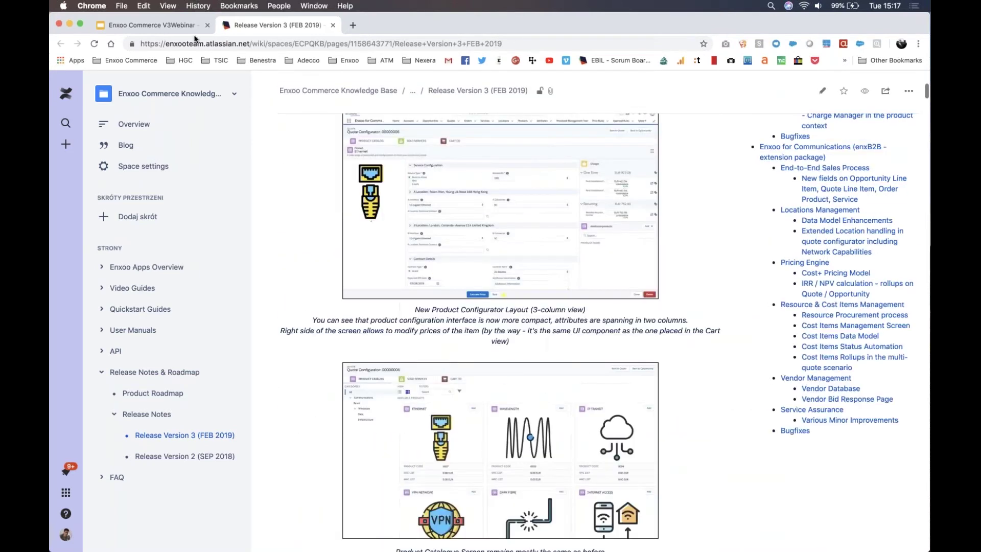
pyautogui.click(172, 26)
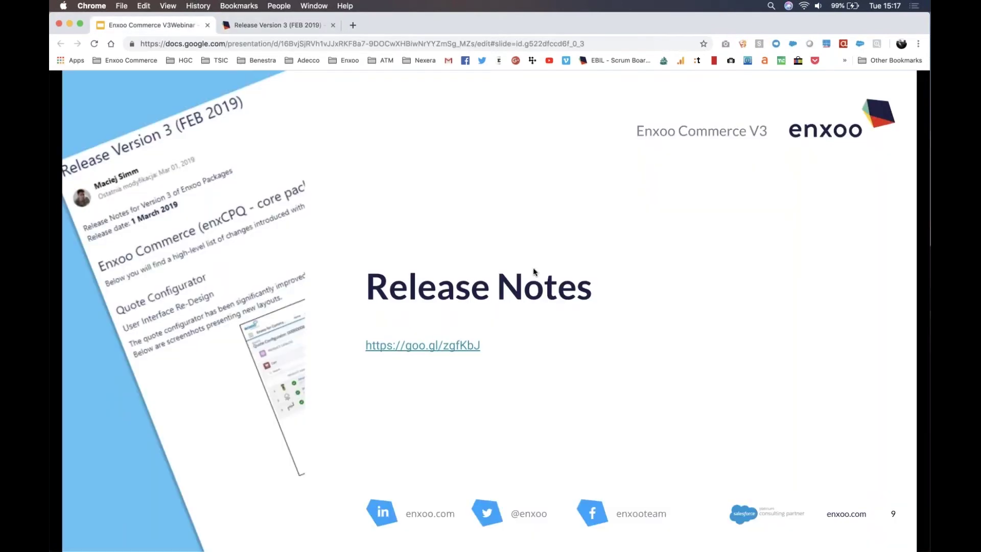
# Step: Advance the slideshow through Configurator Redesign to the Discount Tool and Favorites slide, then exit full screen
pyautogui.press('Right')
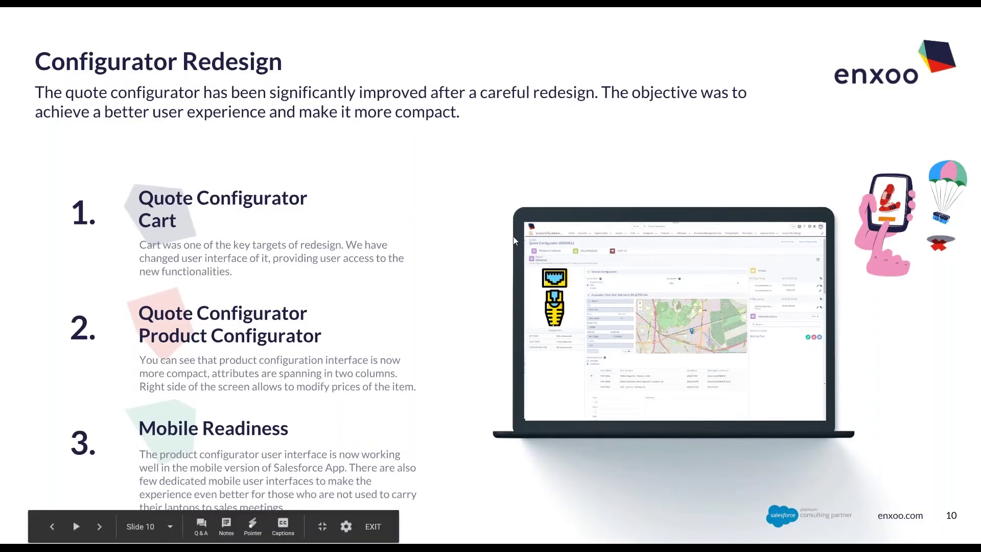
pyautogui.click(449, 244)
pyautogui.press('Escape')
# Step: Switch to the Salesforce quote cart holding Ethernet, Premium SLA (Ref 1) and Home Internet Connection
pyautogui.click(69, 17)
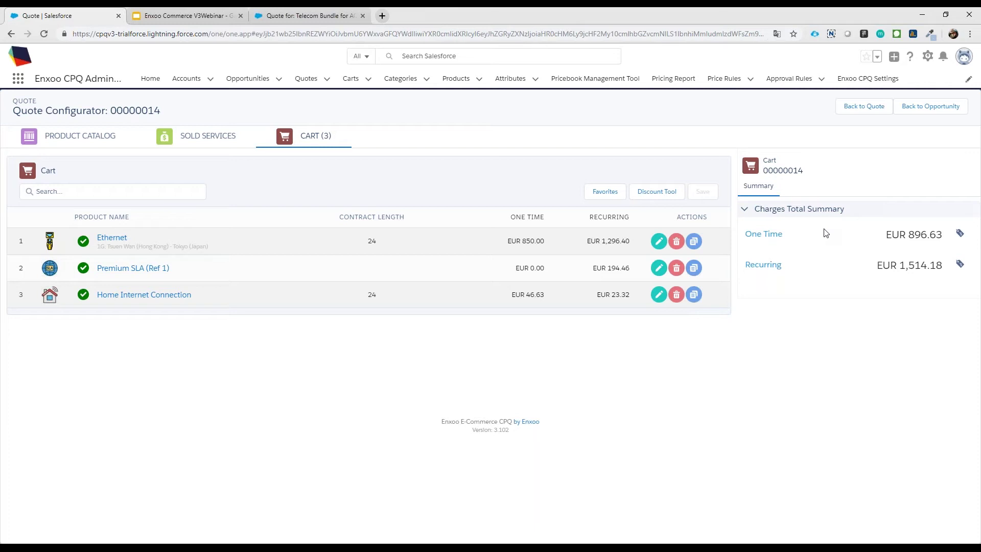
pyautogui.click(443, 247)
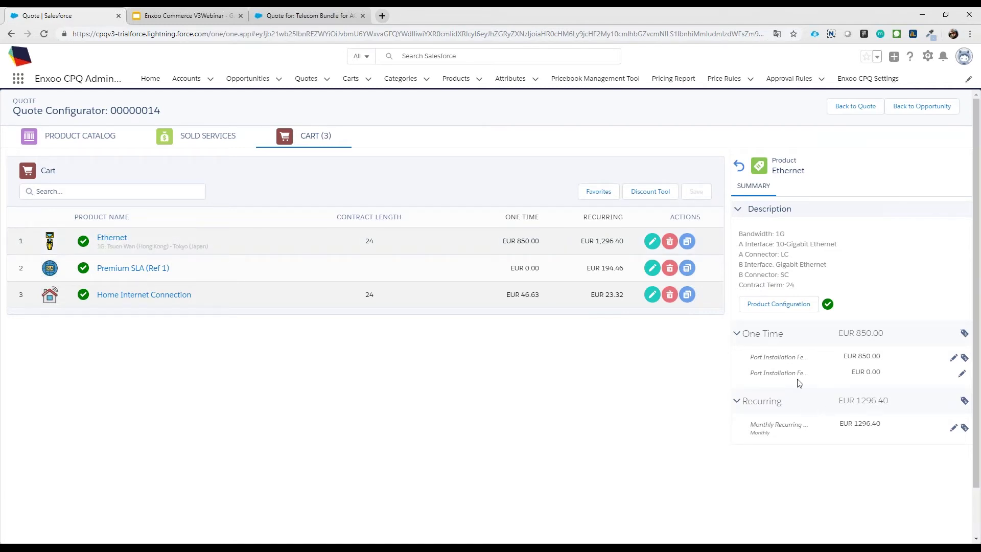
pyautogui.click(652, 241)
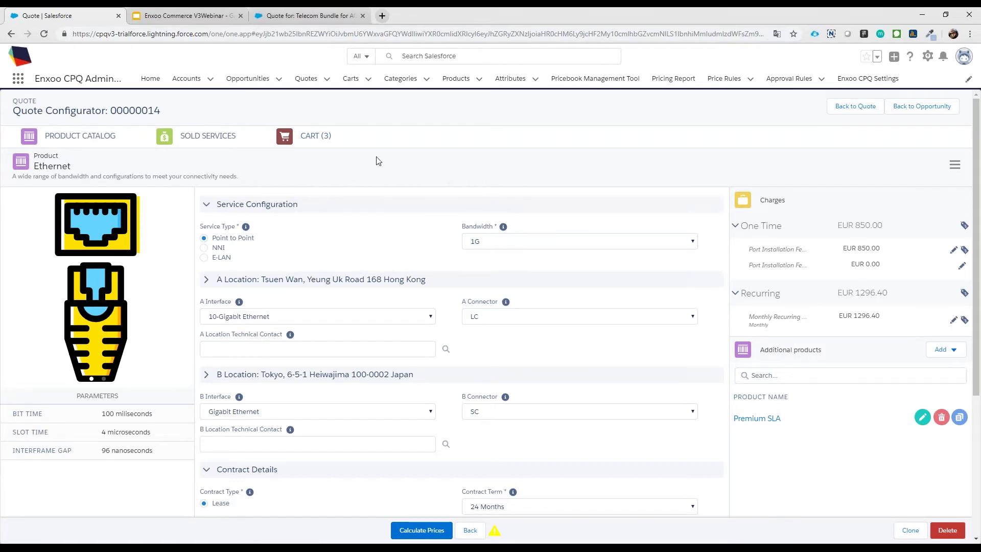
pyautogui.click(313, 145)
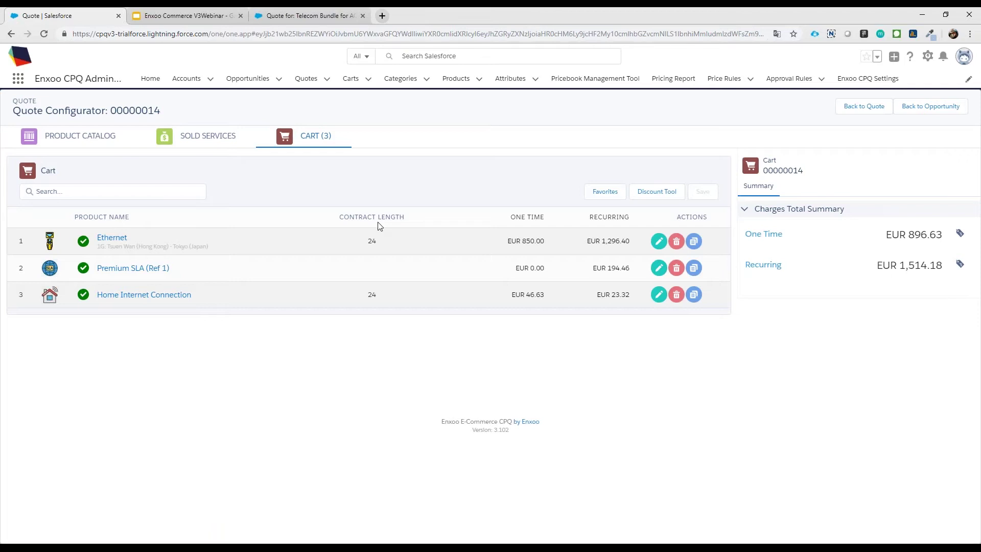
pyautogui.click(659, 191)
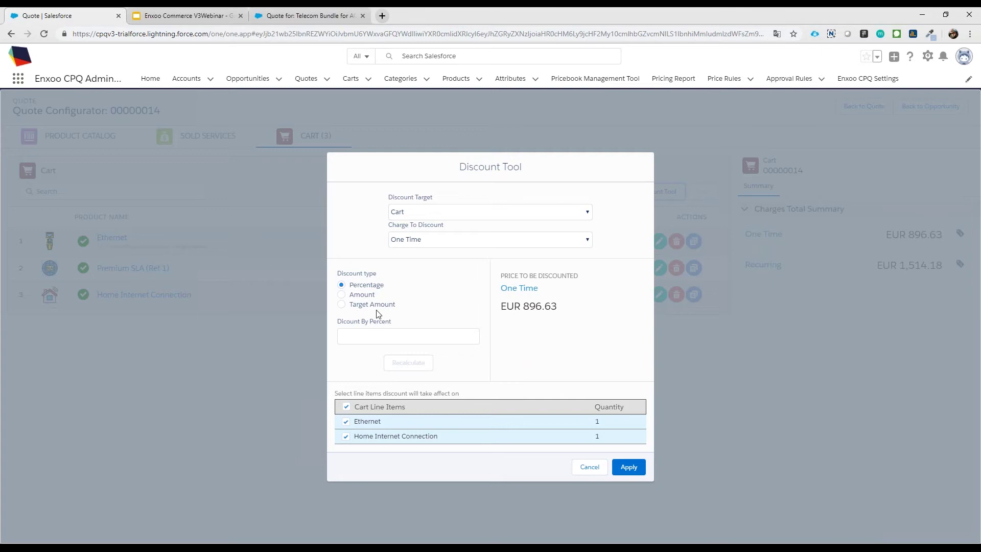
pyautogui.click(340, 304)
pyautogui.click(378, 342)
pyautogui.write('800')
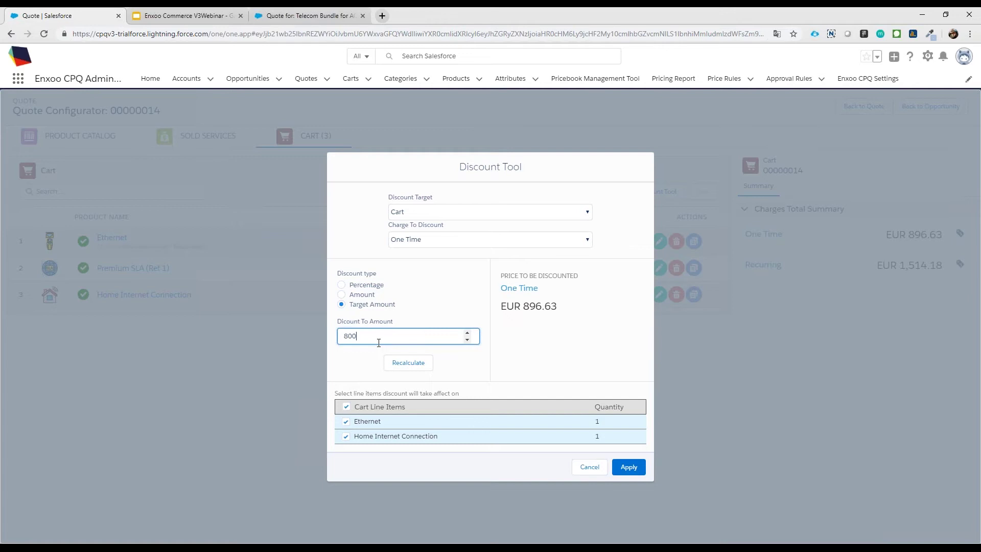
pyautogui.click(403, 364)
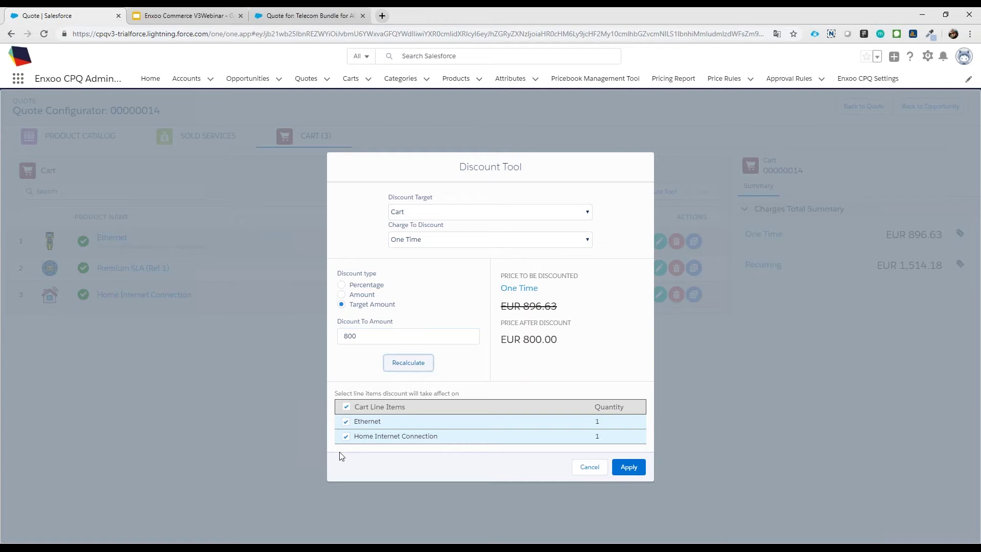
pyautogui.click(589, 468)
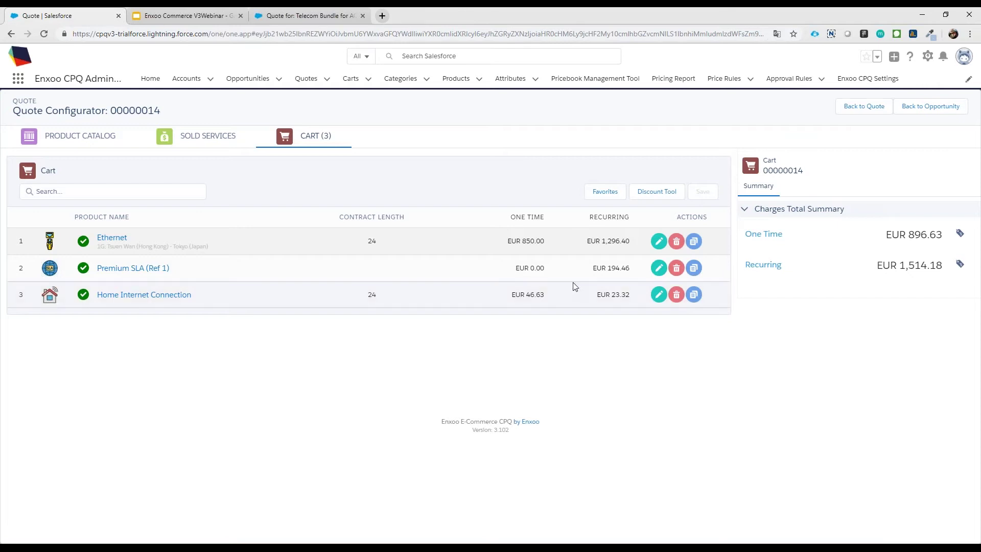
pyautogui.click(606, 193)
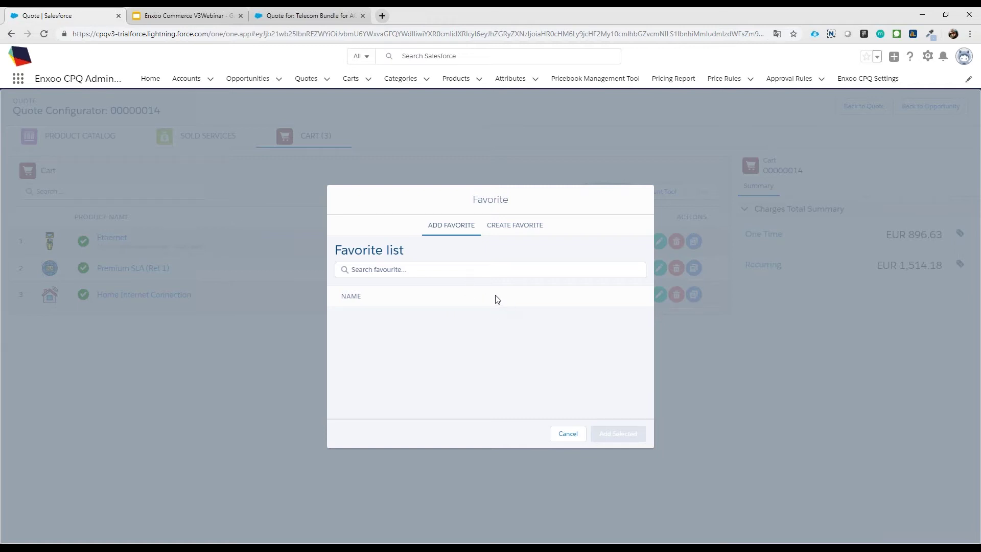
pyautogui.click(520, 224)
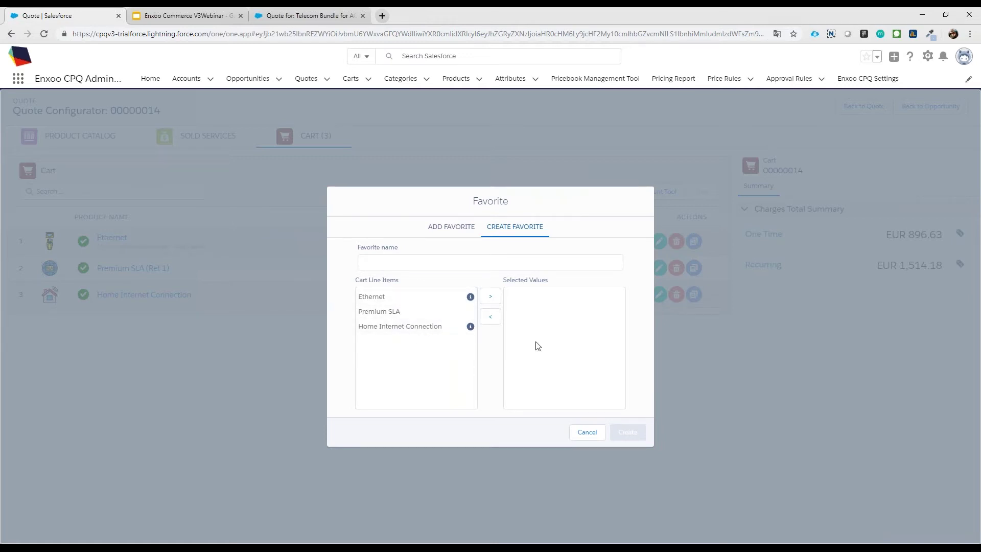
pyautogui.click(453, 228)
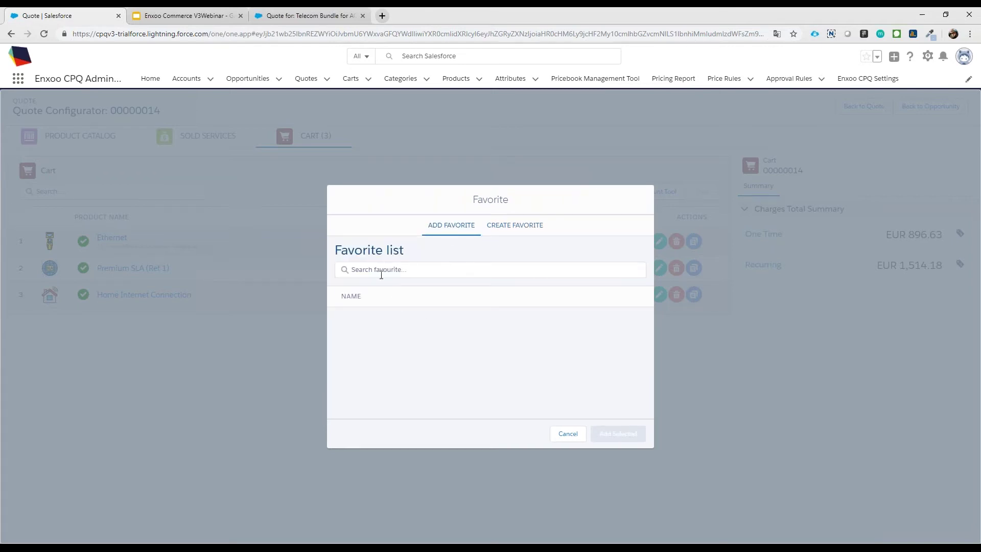
pyautogui.click(568, 434)
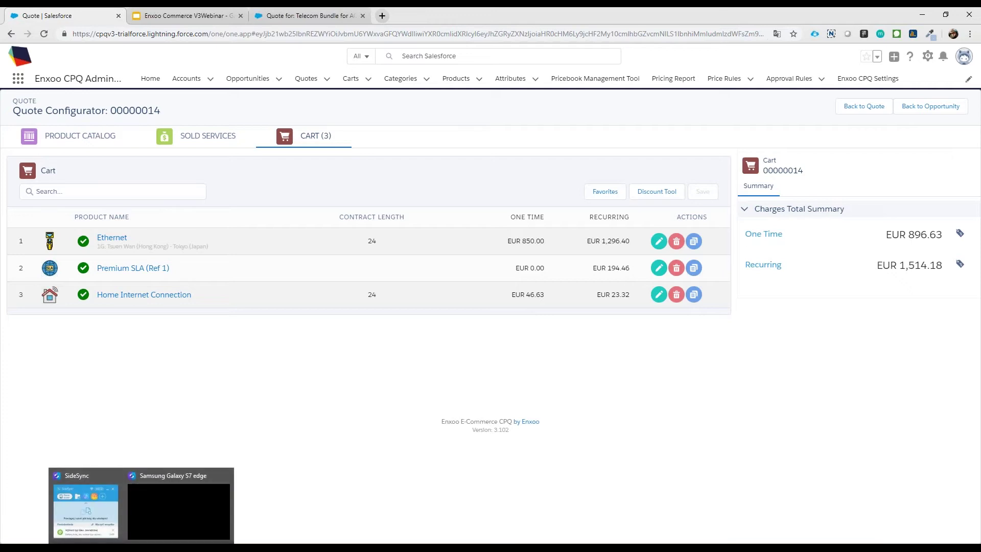
# Step: On the mirrored phone, show the Product Catalog and Cart and edit Ethernet, then resume the slides
pyautogui.moveTo(154, 543)
pyautogui.click(167, 501)
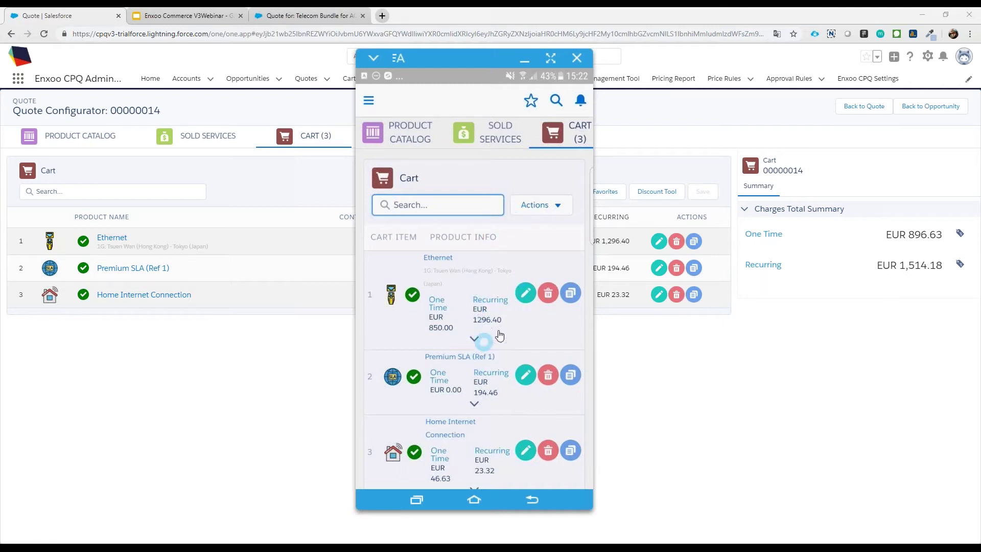
pyautogui.click(401, 132)
pyautogui.moveTo(520, 348); pyautogui.dragTo(532, 364)
pyautogui.click(580, 130)
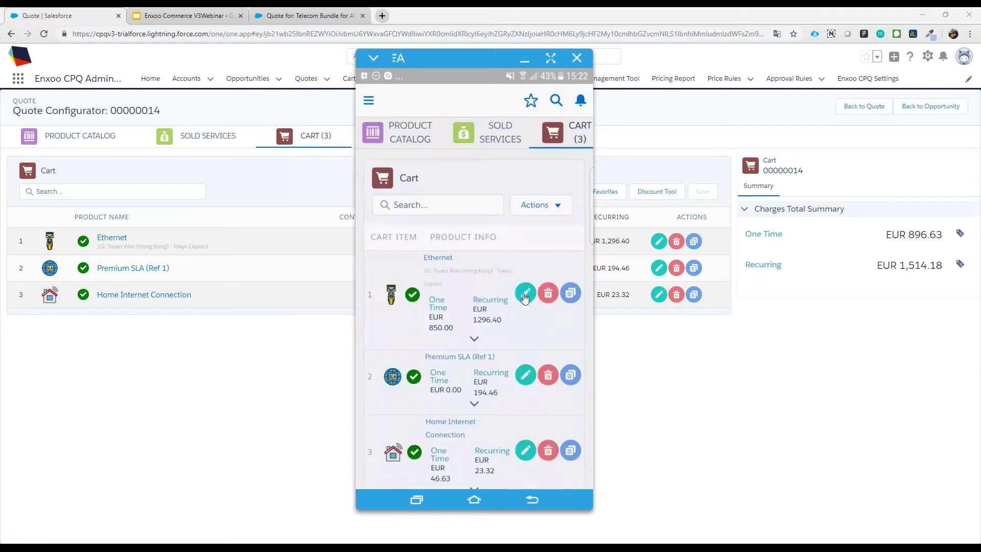
pyautogui.click(526, 295)
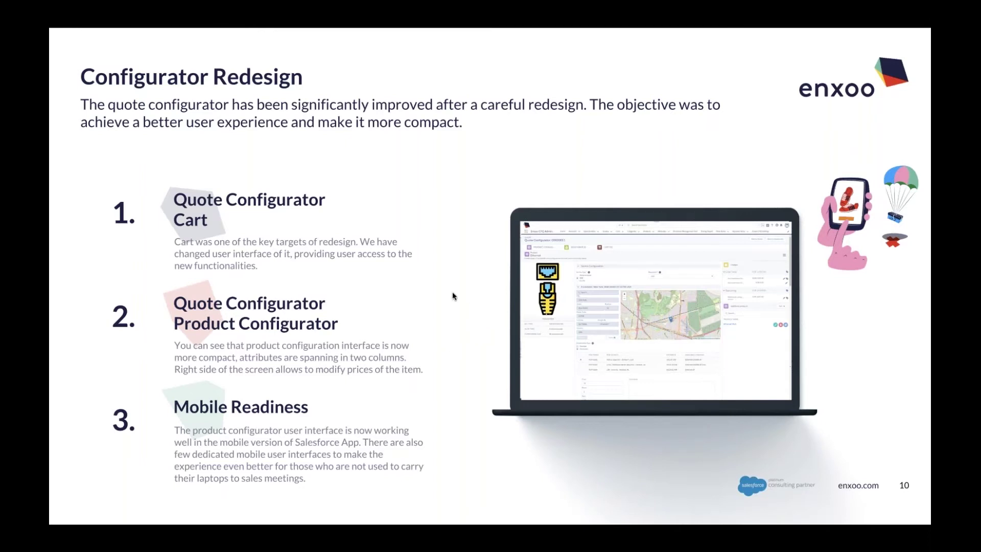
pyautogui.press('Right')
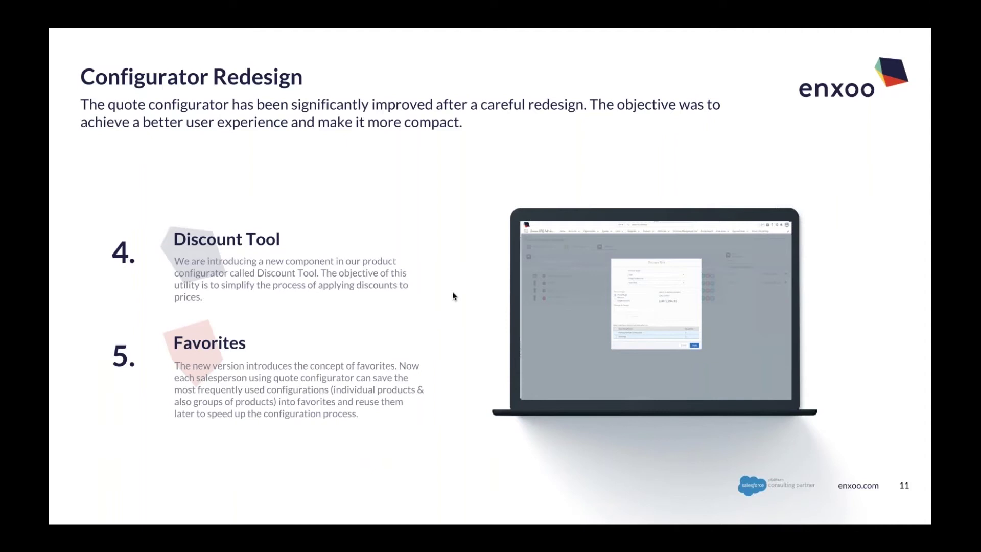
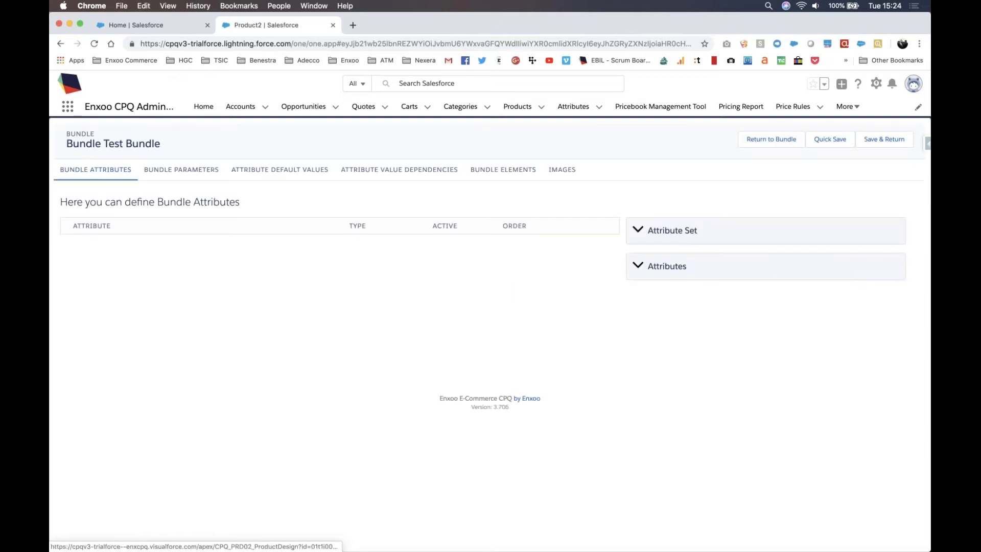
# Step: Look over the bundle parameters, attributes and elements, then open Test Bundle's Bundle Elements tab
pyautogui.click(179, 171)
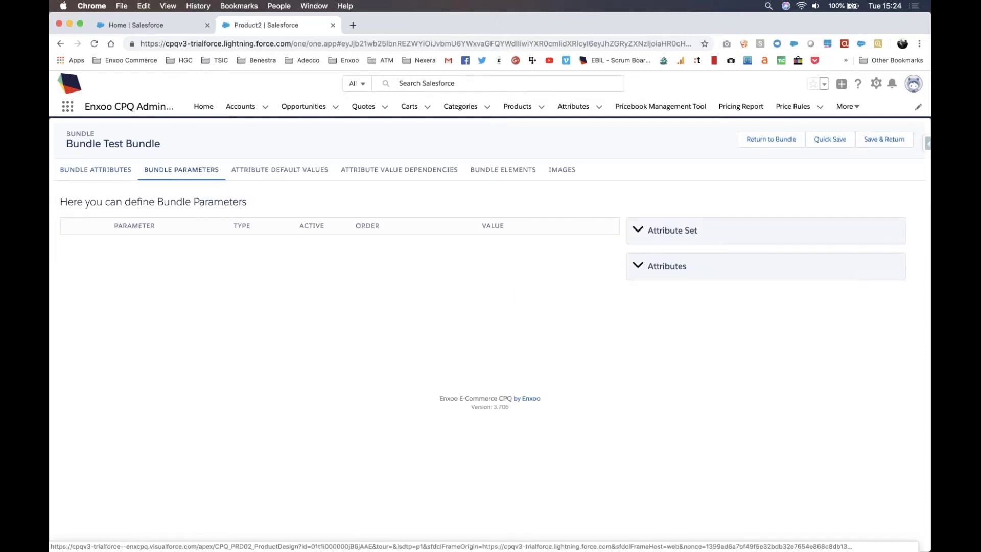
pyautogui.click(114, 174)
pyautogui.click(503, 170)
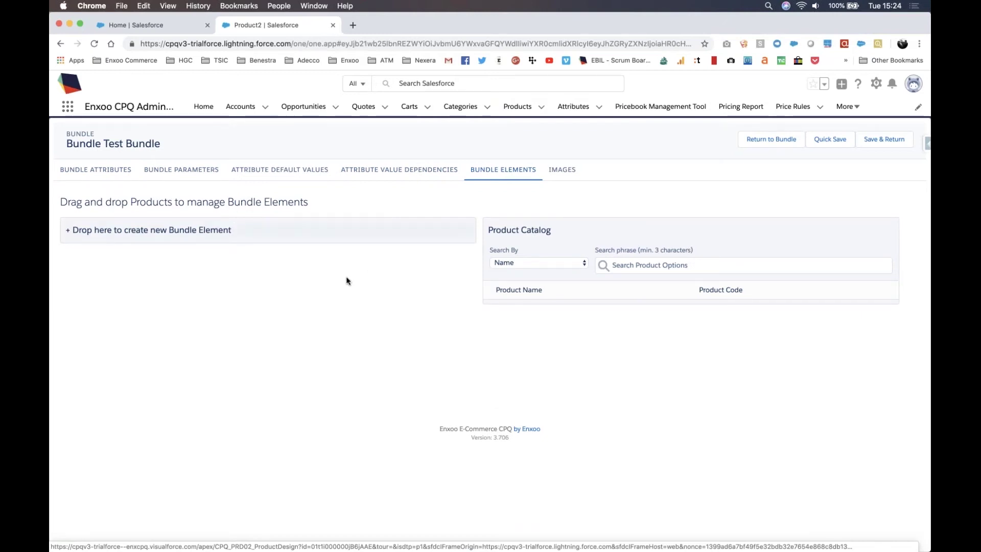
pyautogui.click(60, 44)
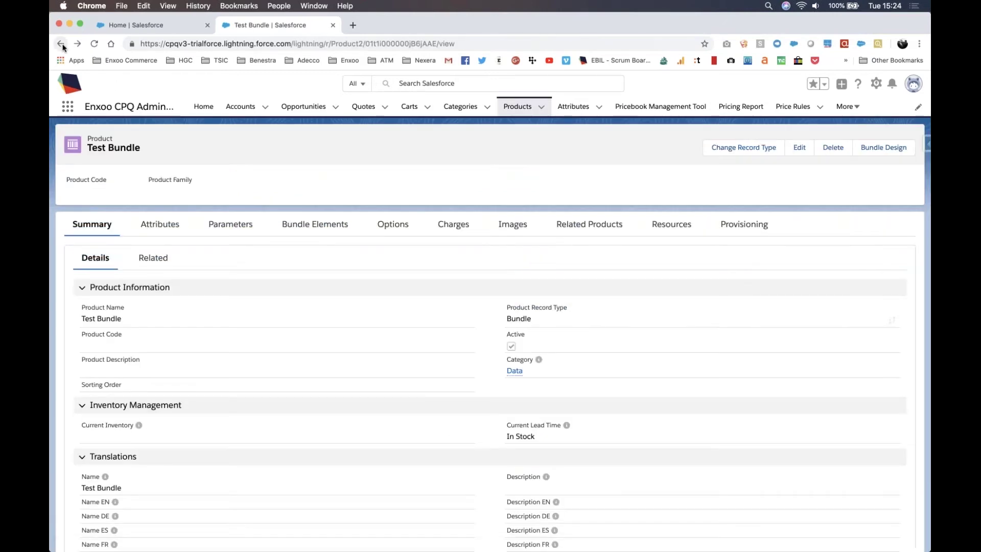
pyautogui.click(294, 235)
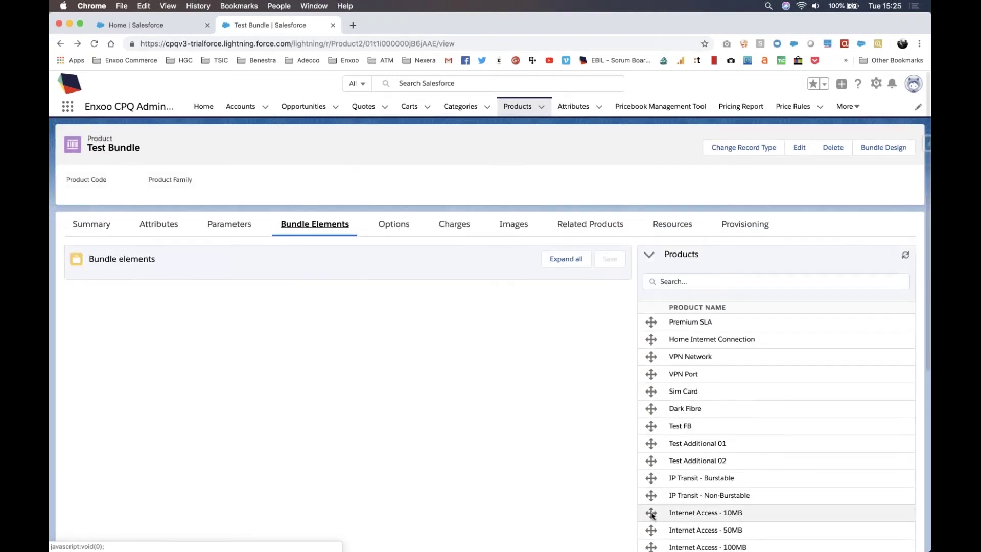
# Step: Drag Internet Access 10MB/50MB and Cable TV Basic/Family into the bundle elements
pyautogui.moveTo(650, 512); pyautogui.dragTo(475, 266)
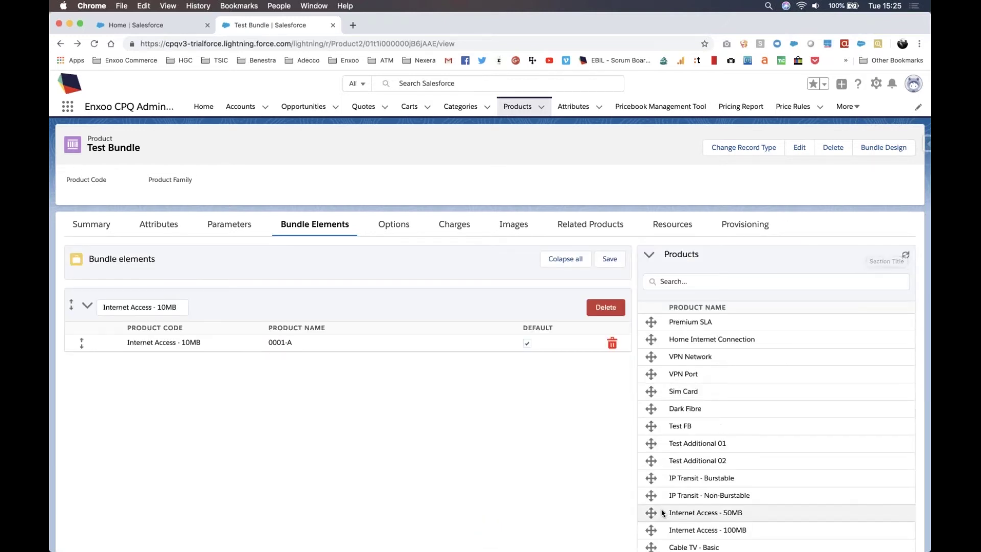
pyautogui.moveTo(650, 513); pyautogui.dragTo(561, 306)
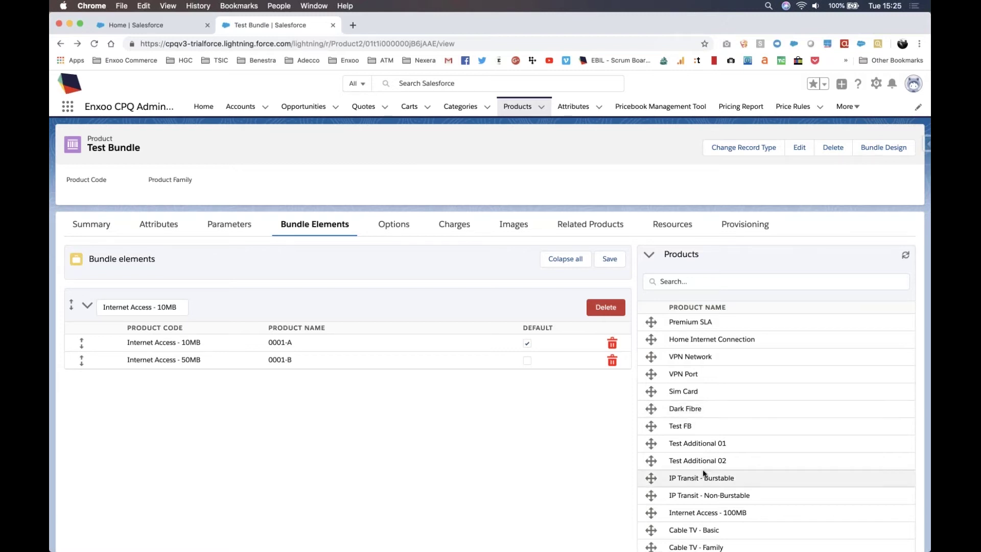
pyautogui.scroll(-1, 659, 491)
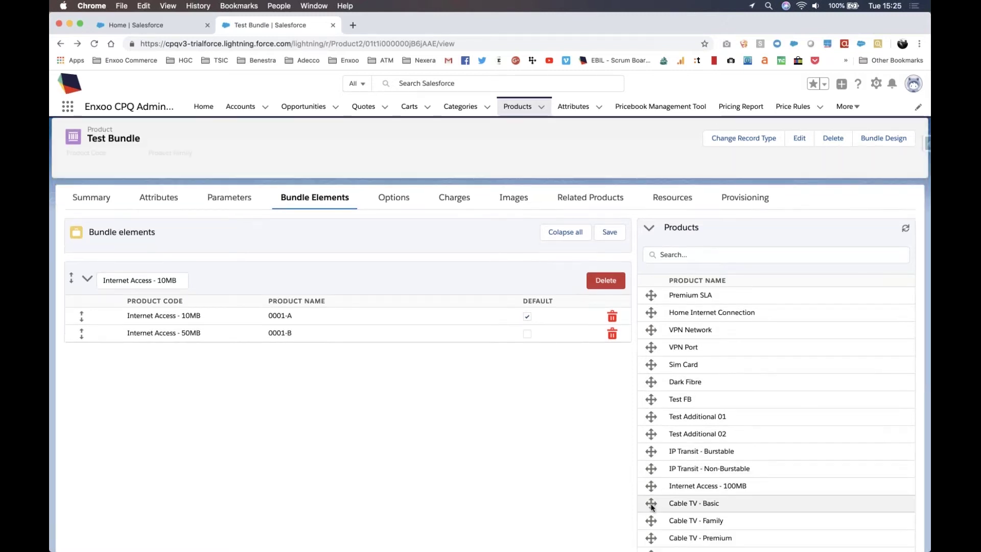
pyautogui.moveTo(652, 506); pyautogui.dragTo(531, 239)
pyautogui.moveTo(649, 505); pyautogui.dragTo(576, 372)
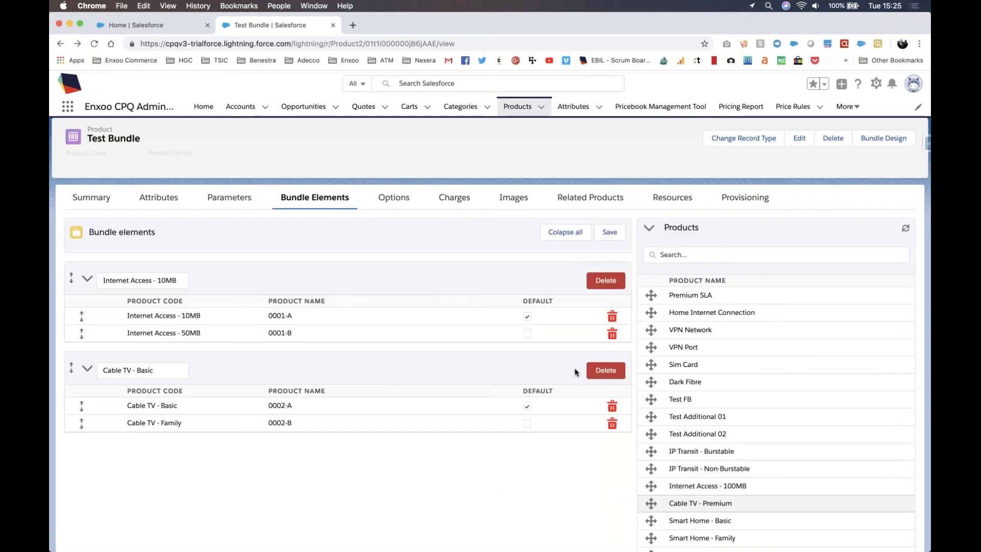
# Step: Rename the two element groups to 'Internet Access' and 'Cable TV'
pyautogui.click(156, 280)
pyautogui.hotkey('alt', 'Right')
pyautogui.press('shift+super+Right')
pyautogui.press('BackSpace')
pyautogui.press('Tab')
pyautogui.click(135, 369)
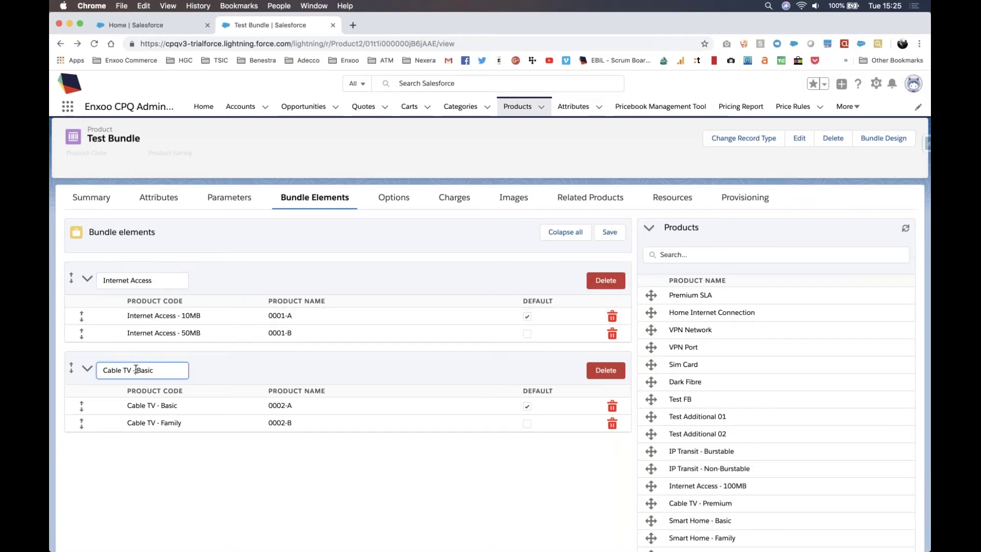
pyautogui.press('shift+super+Right')
pyautogui.press('BackSpace')
# Step: Save the bundle elements and start adding options on the empty Options tab
pyautogui.click(609, 232)
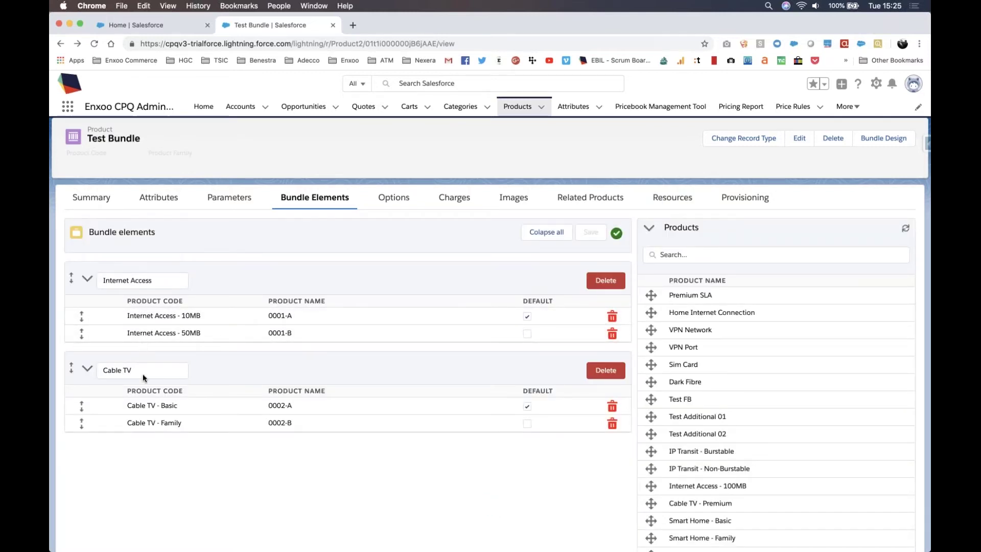
pyautogui.click(393, 198)
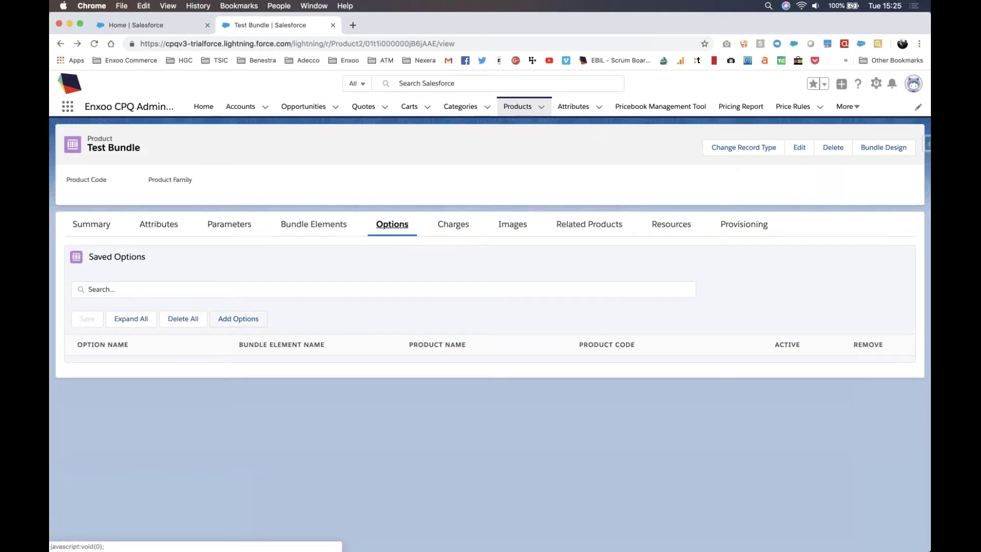
pyautogui.click(259, 319)
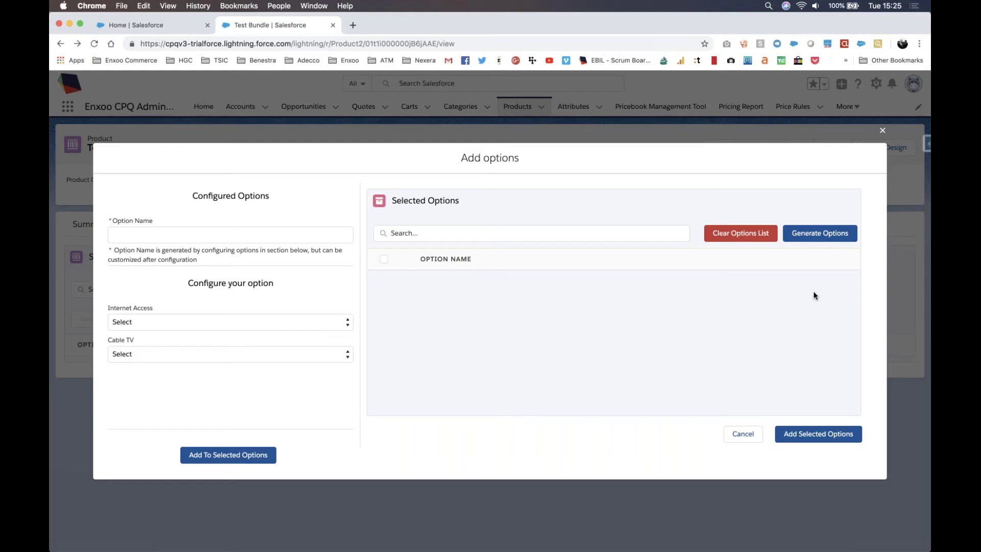
# Step: Set up the 'Basic Version' option with Internet Access 10MB and Cable TV Basic
pyautogui.click(816, 239)
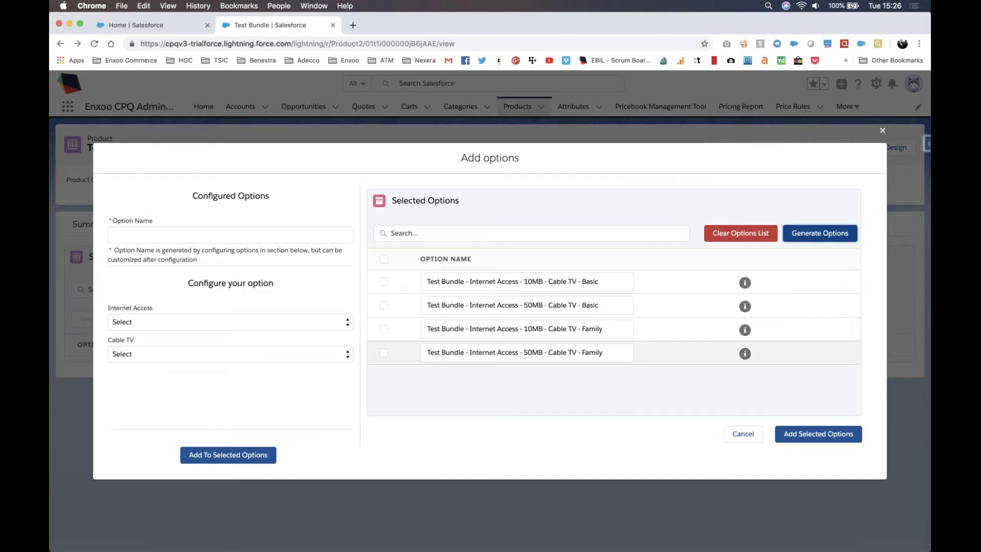
pyautogui.click(740, 233)
pyautogui.click(212, 322)
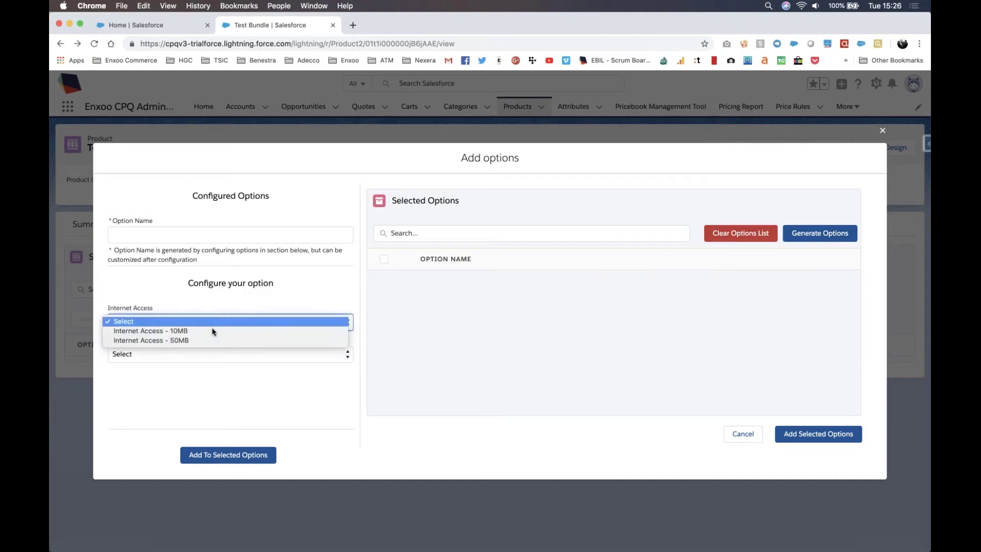
pyautogui.click(202, 332)
pyautogui.click(198, 355)
pyautogui.click(199, 362)
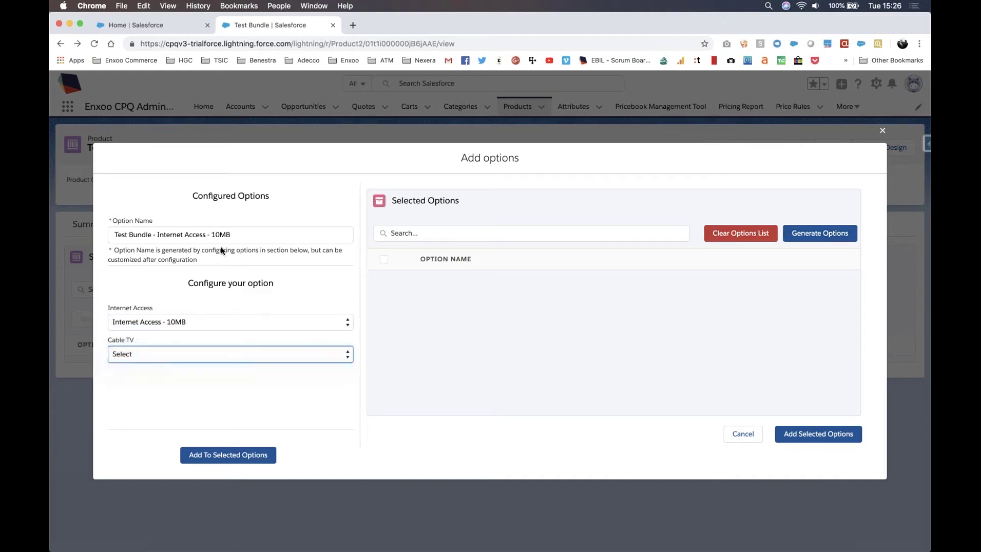
pyautogui.click(155, 235)
pyautogui.keyDown('shift'); pyautogui.click(267, 236); pyautogui.keyUp('shift')
pyautogui.press('BackSpace')
pyautogui.write('Version')
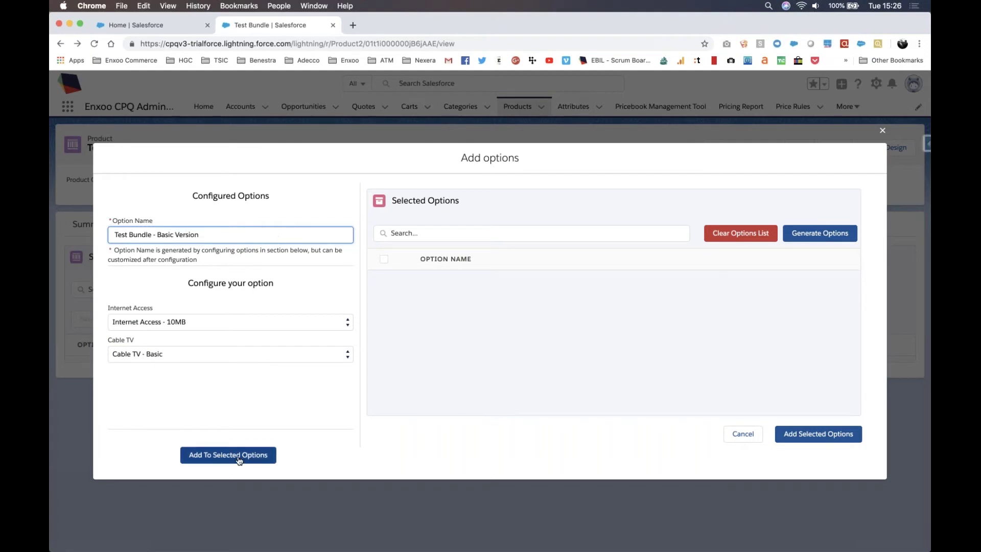
pyautogui.click(238, 459)
# Step: Add an 'Advanced Version' option (50MB, Cable TV Family) and save both options
pyautogui.click(203, 329)
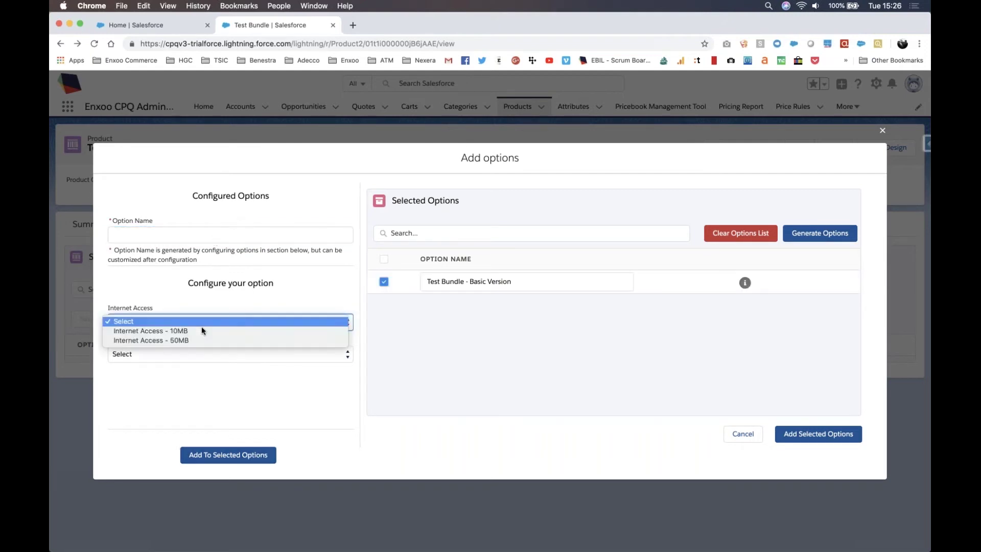
pyautogui.click(197, 340)
pyautogui.click(194, 354)
pyautogui.press('Escape')
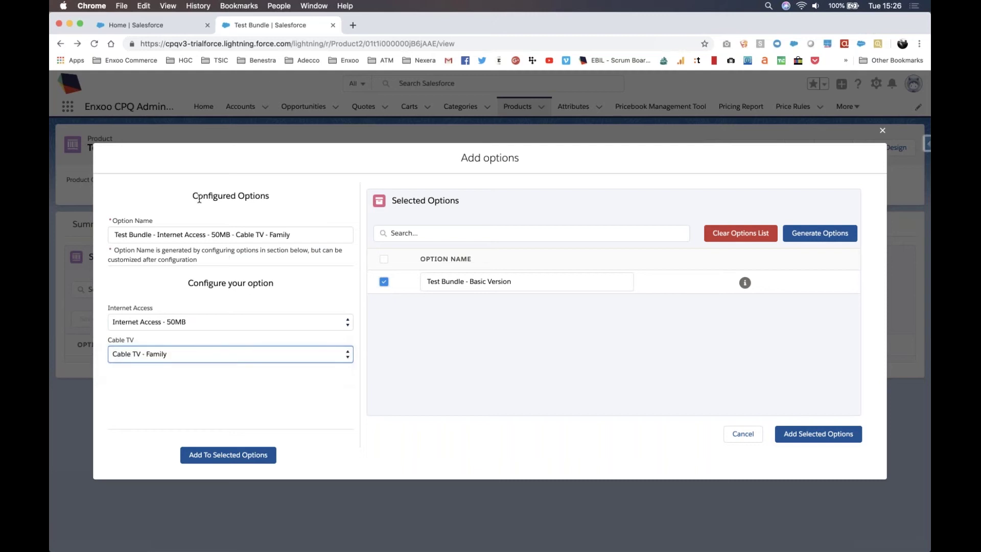
pyautogui.moveTo(157, 236); pyautogui.dragTo(292, 235)
pyautogui.write('Af')
pyautogui.press('BackSpace')
pyautogui.write('dva')
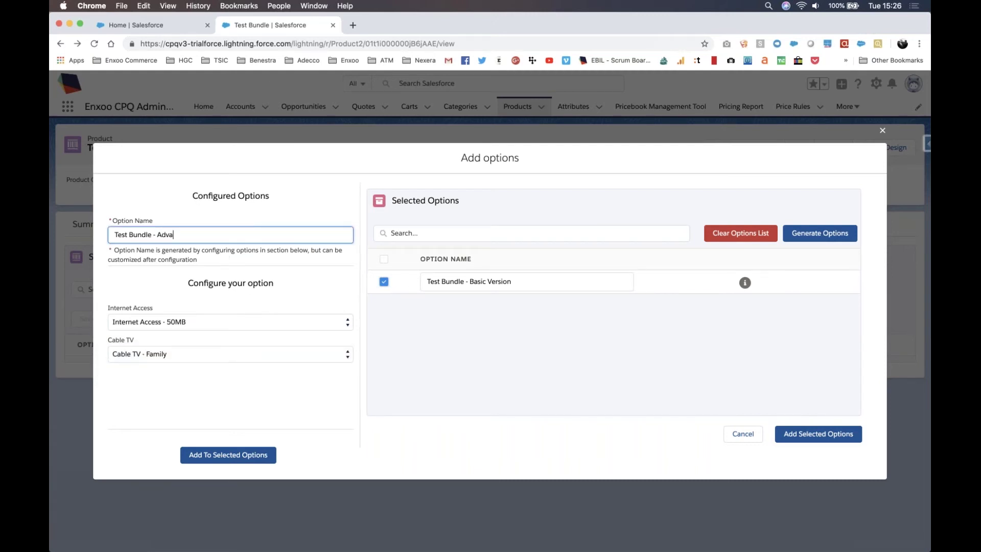
pyautogui.write('nced Version')
pyautogui.click(221, 456)
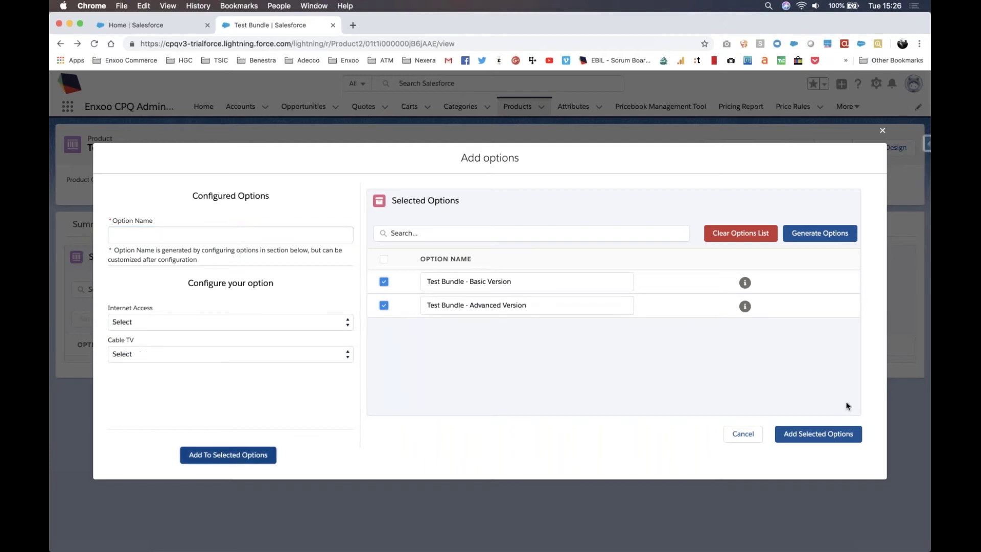
pyautogui.click(840, 435)
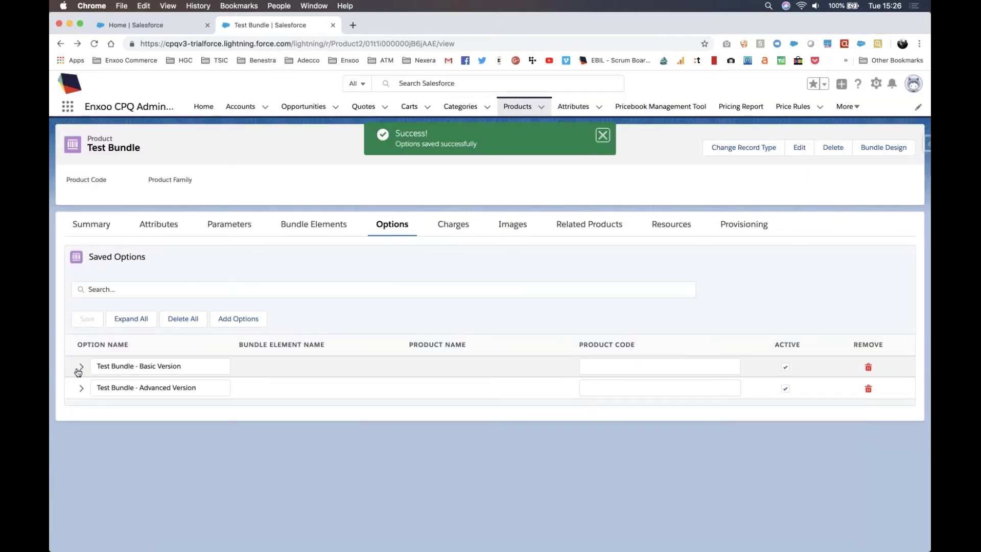
pyautogui.click(81, 366)
# Step: Expand the Advanced Version option's products, then go to the Quotes list
pyautogui.click(82, 428)
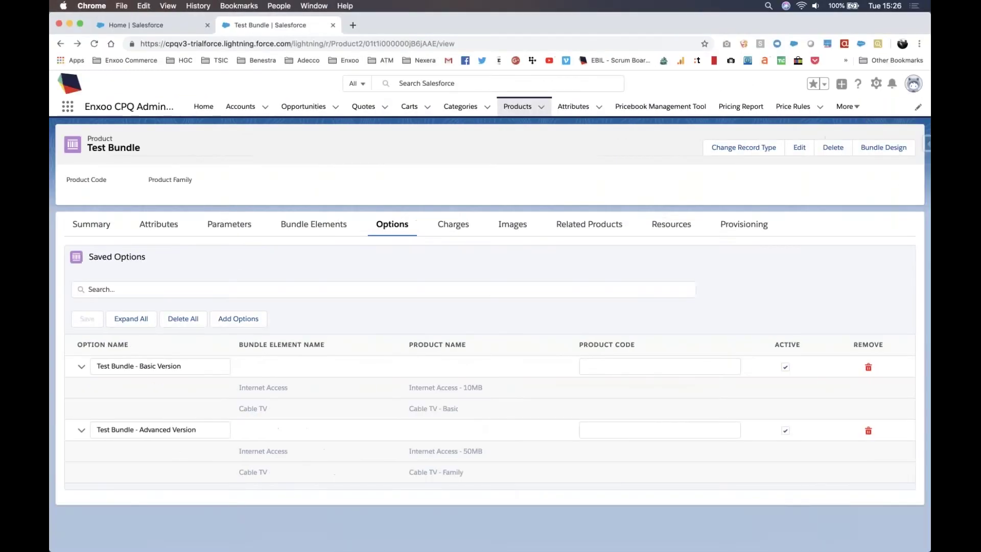
pyautogui.click(364, 108)
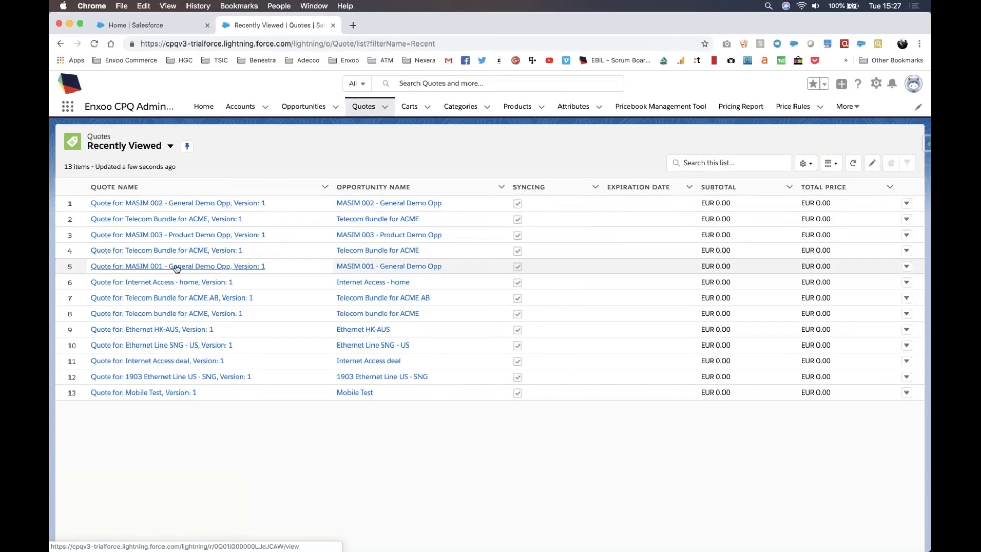
# Step: Open the MASIM 003 quote's configurator catalog in a new tab, then open the Products list
pyautogui.rightClick(197, 240)
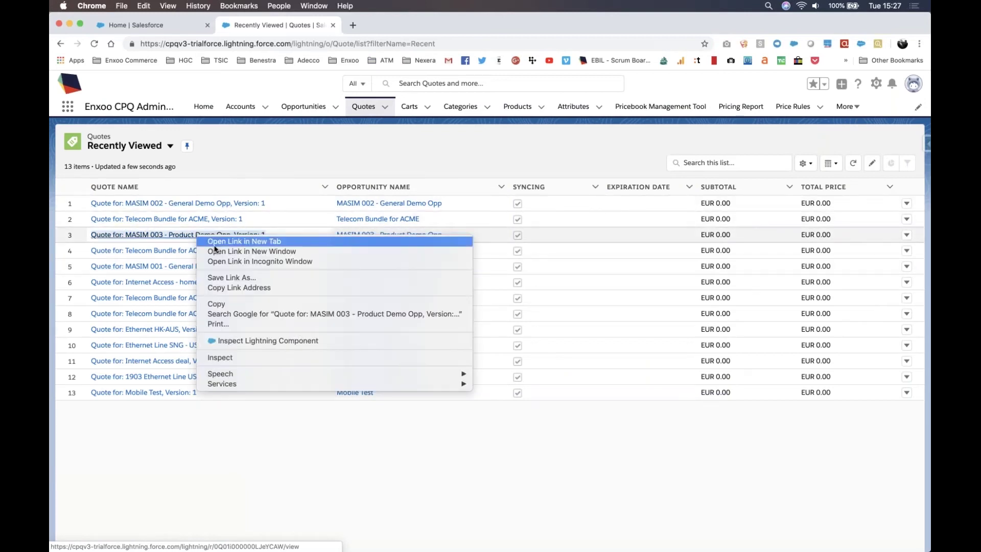
pyautogui.click(215, 244)
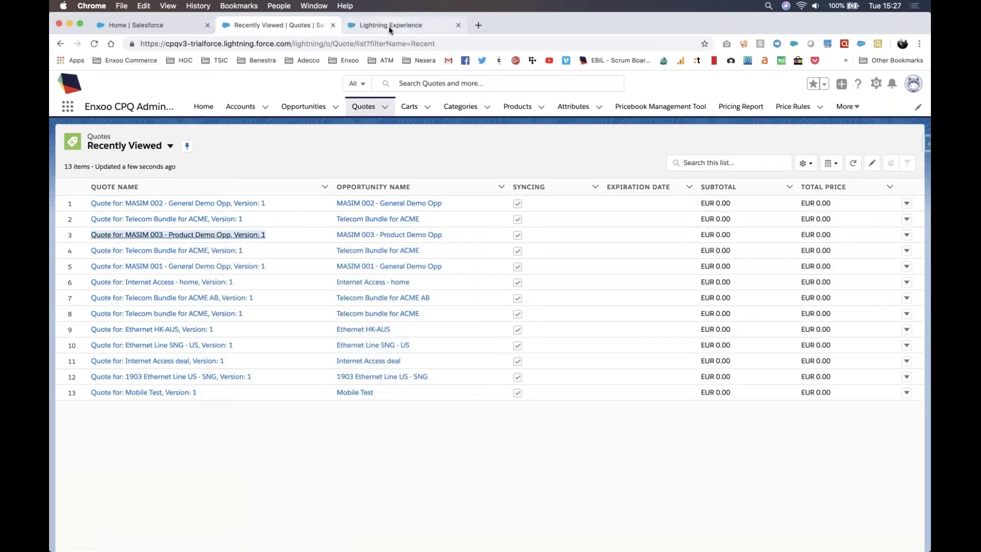
pyautogui.click(389, 25)
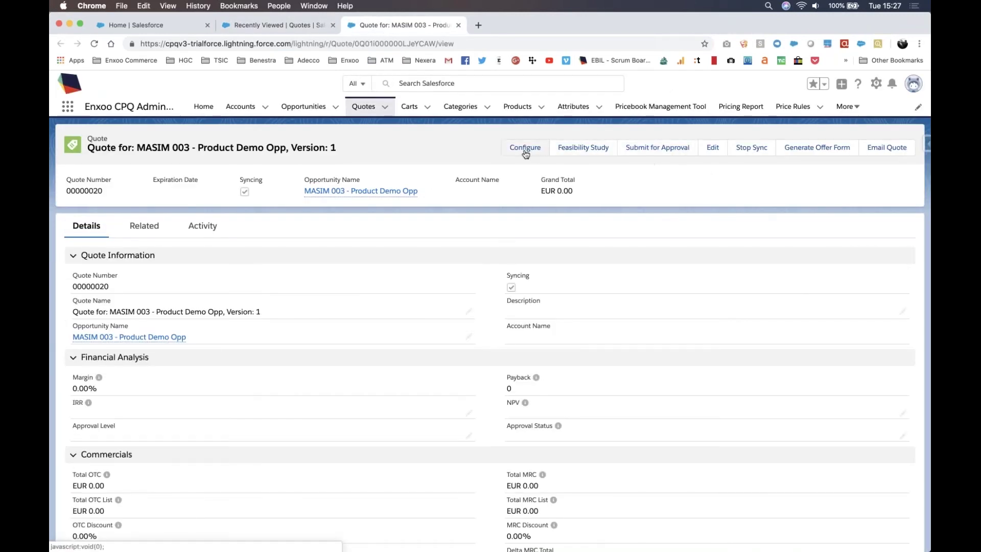
pyautogui.click(525, 148)
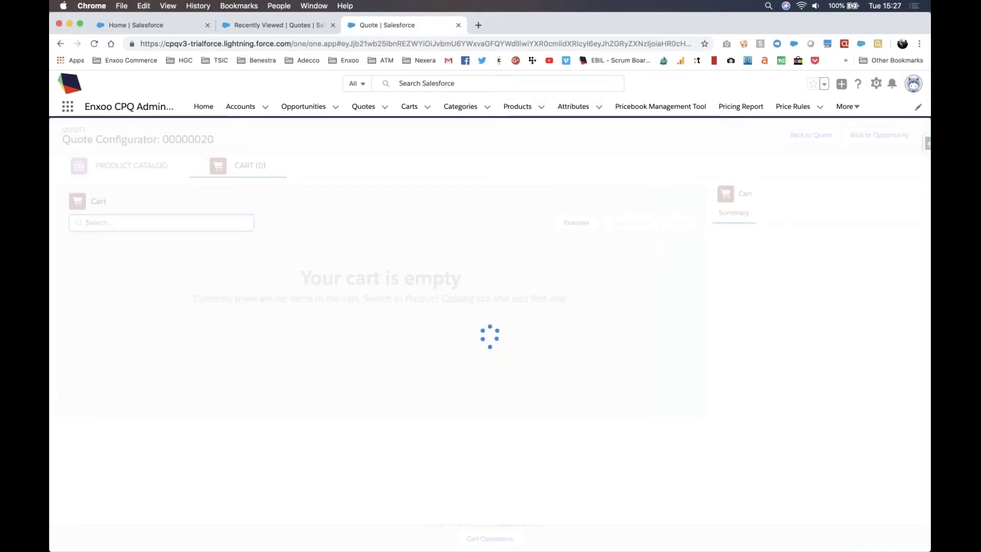
pyautogui.click(99, 169)
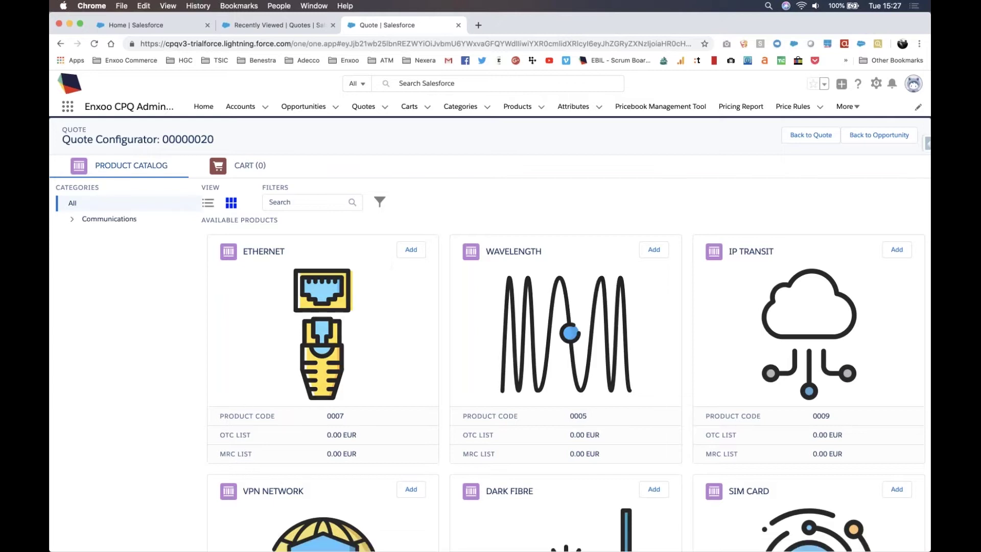
pyautogui.click(278, 24)
pyautogui.click(509, 109)
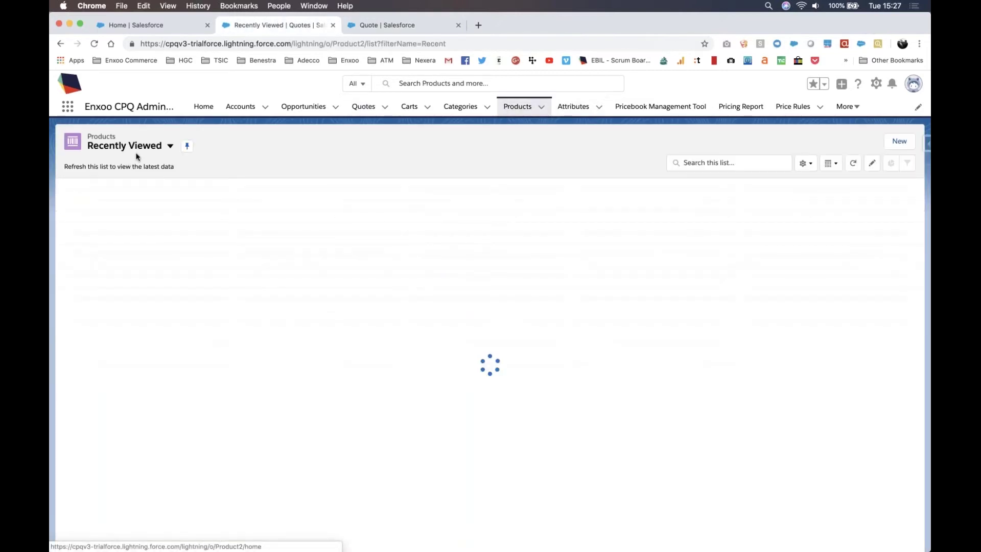
# Step: Show the '001. All Top Level Products' view, highlight its Sorting Order values, then return to the quote
pyautogui.click(141, 147)
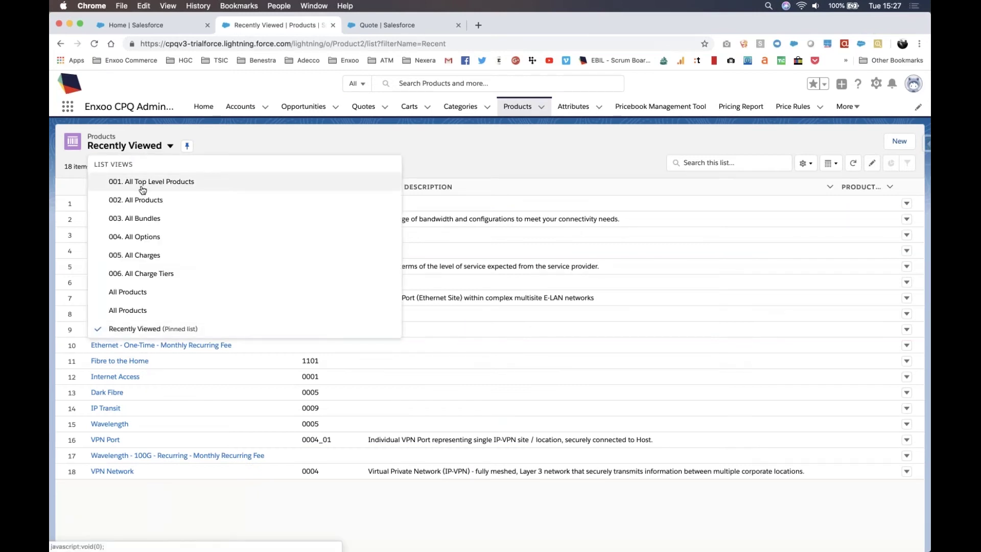
pyautogui.click(143, 183)
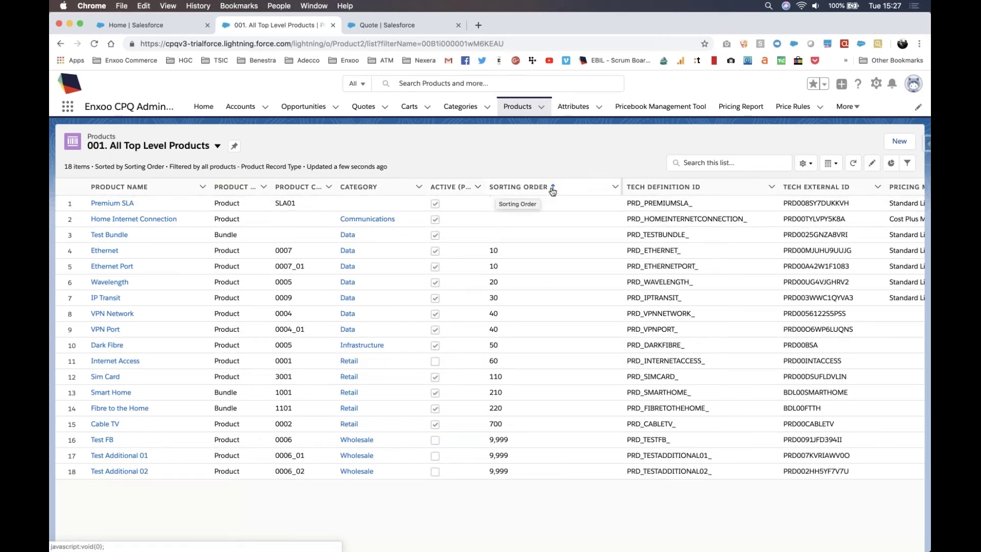
pyautogui.moveTo(504, 250); pyautogui.dragTo(503, 334)
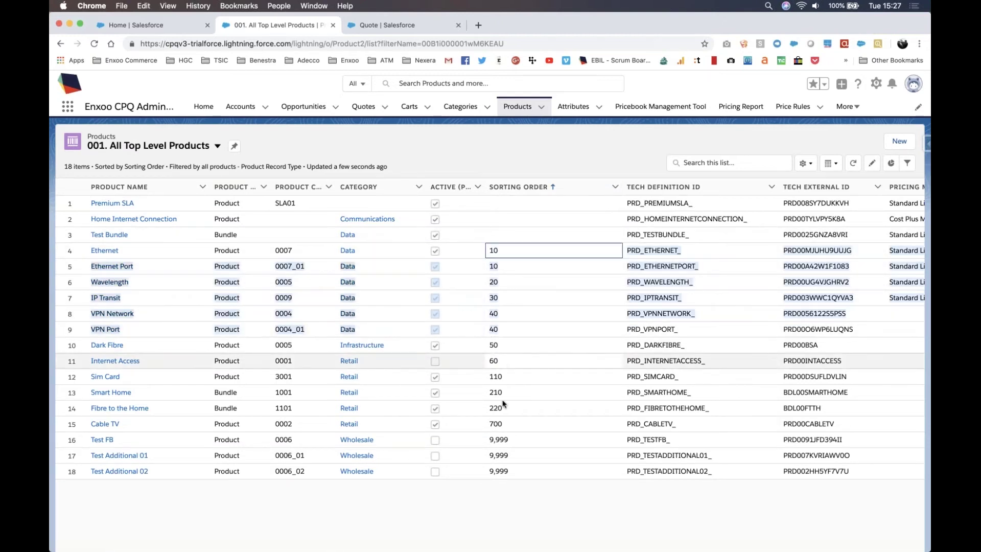
pyautogui.click(504, 485)
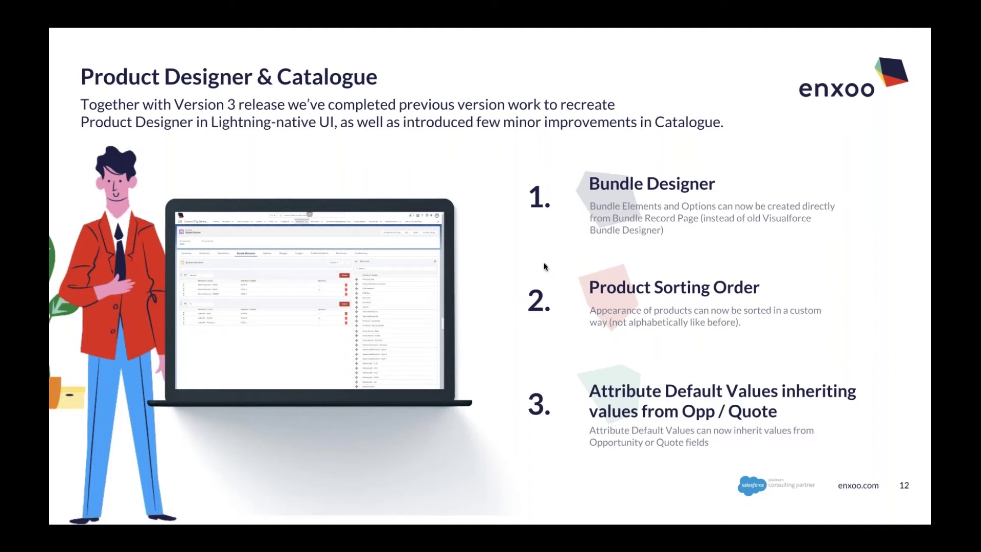
pyautogui.hotkey('ctrl', 'Left')
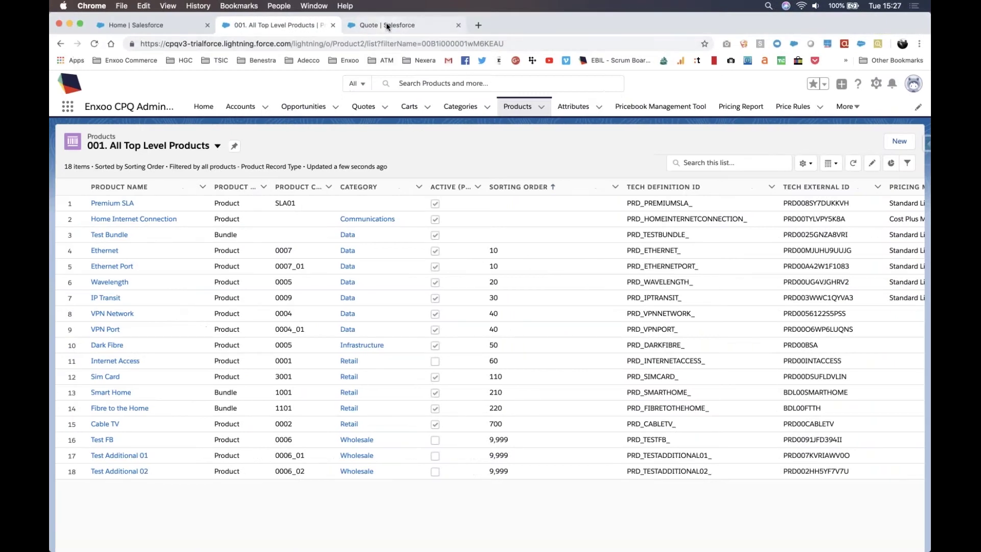
pyautogui.click(386, 27)
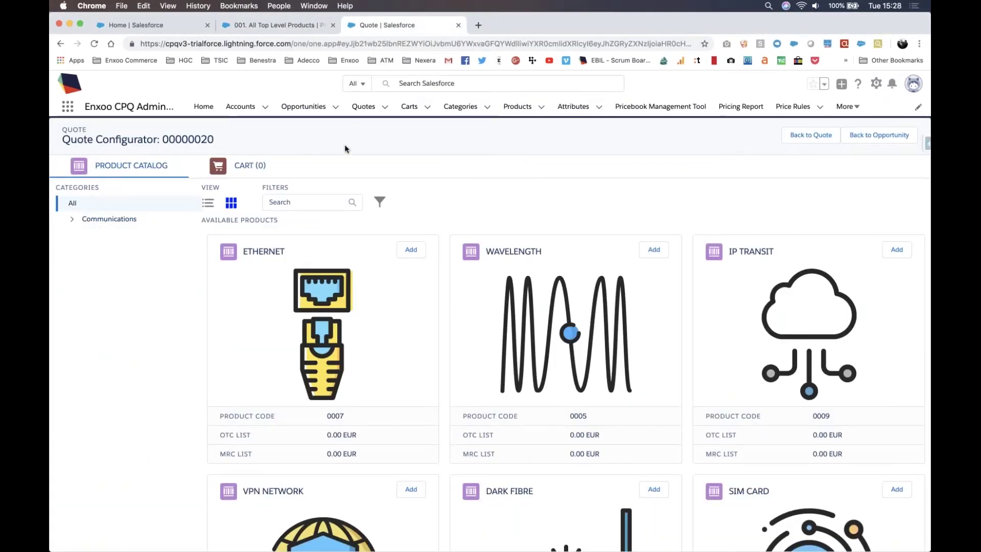
pyautogui.click(276, 25)
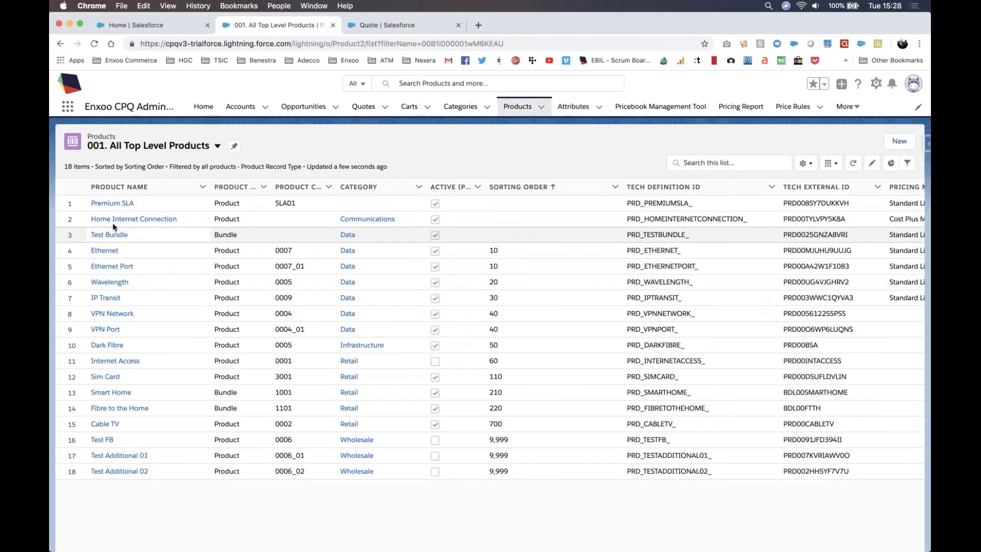
pyautogui.click(109, 254)
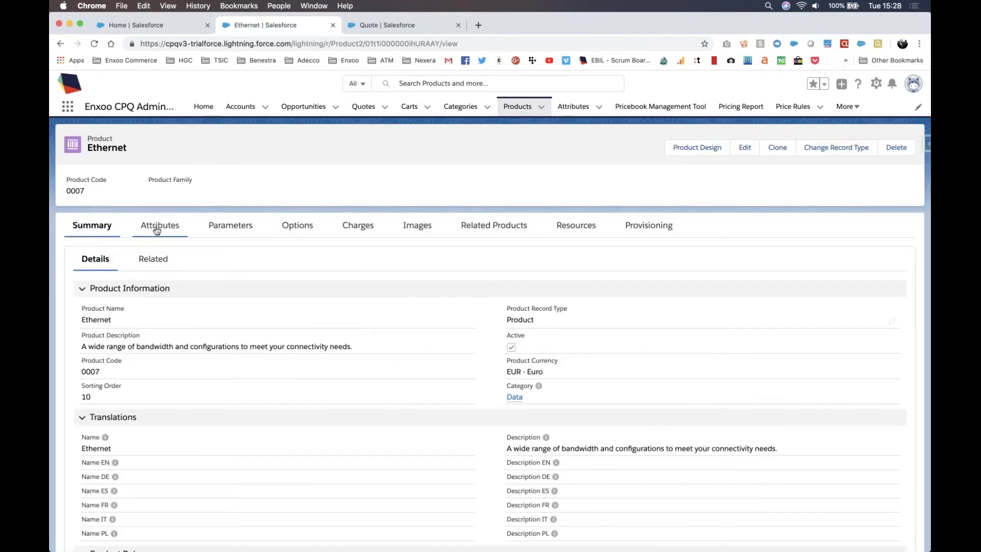
pyautogui.click(155, 227)
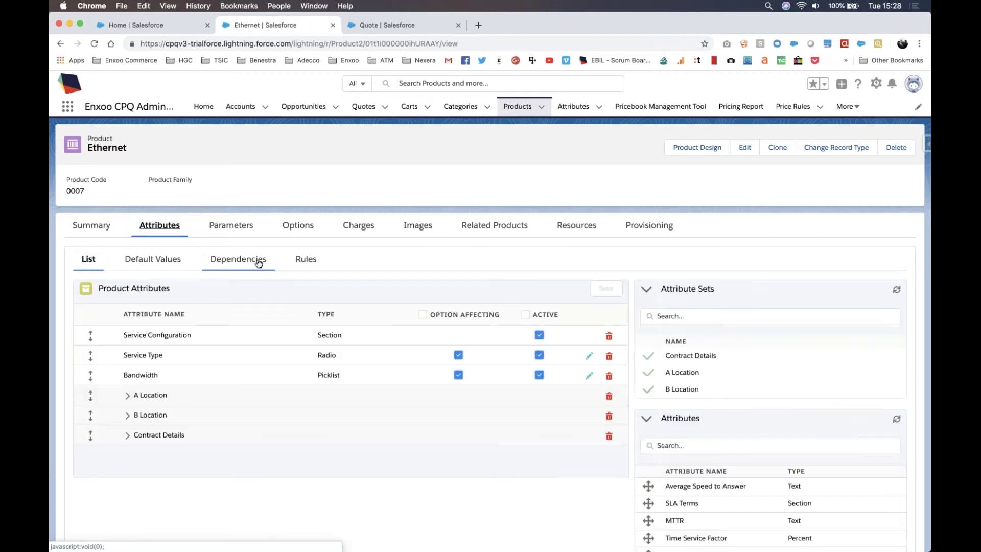
pyautogui.click(301, 264)
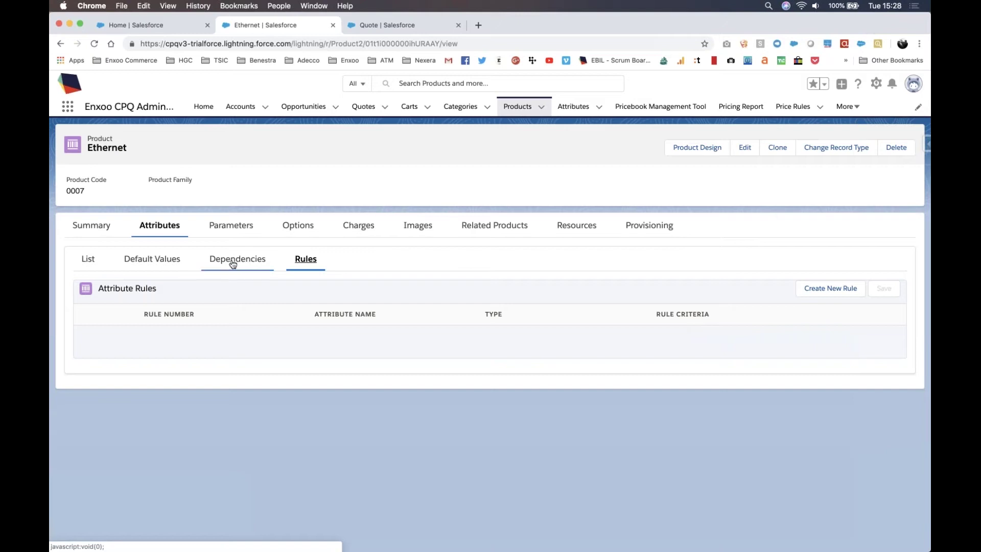
pyautogui.click(156, 263)
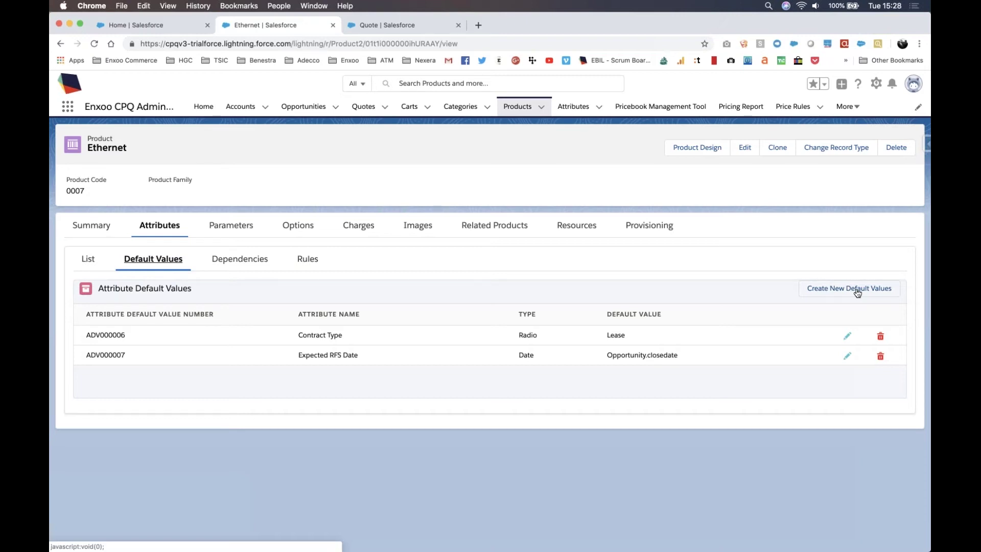
pyautogui.click(825, 289)
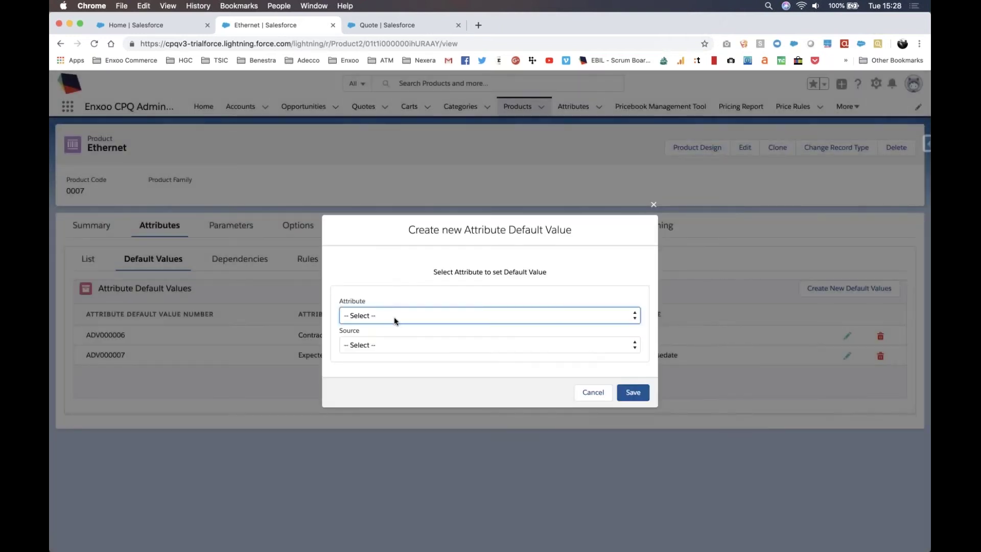
pyautogui.click(393, 315)
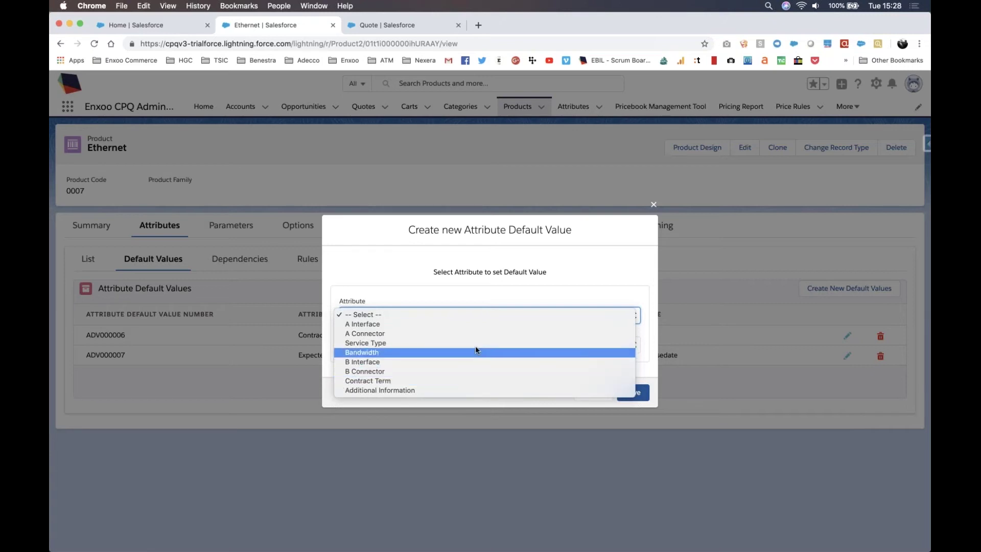
pyautogui.click(599, 419)
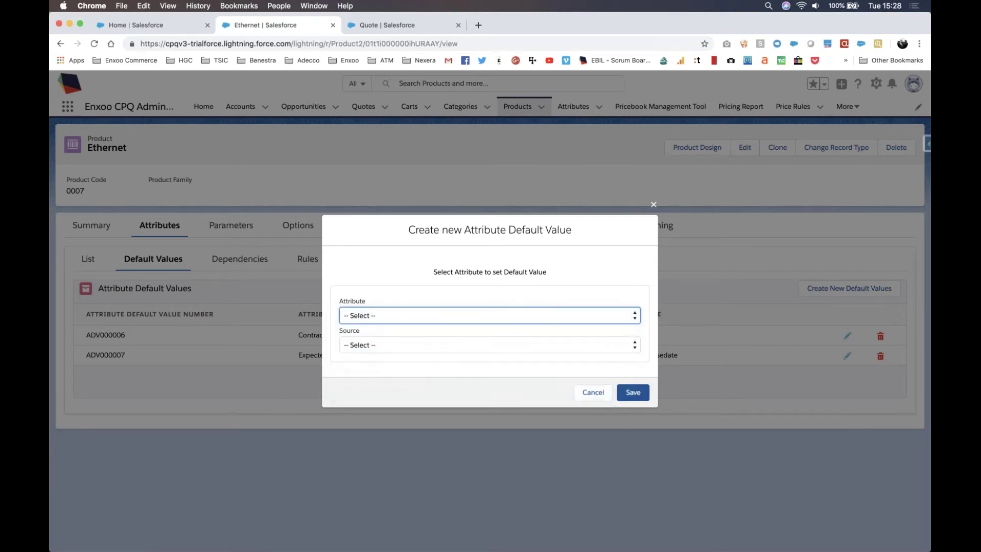
pyautogui.press('Escape')
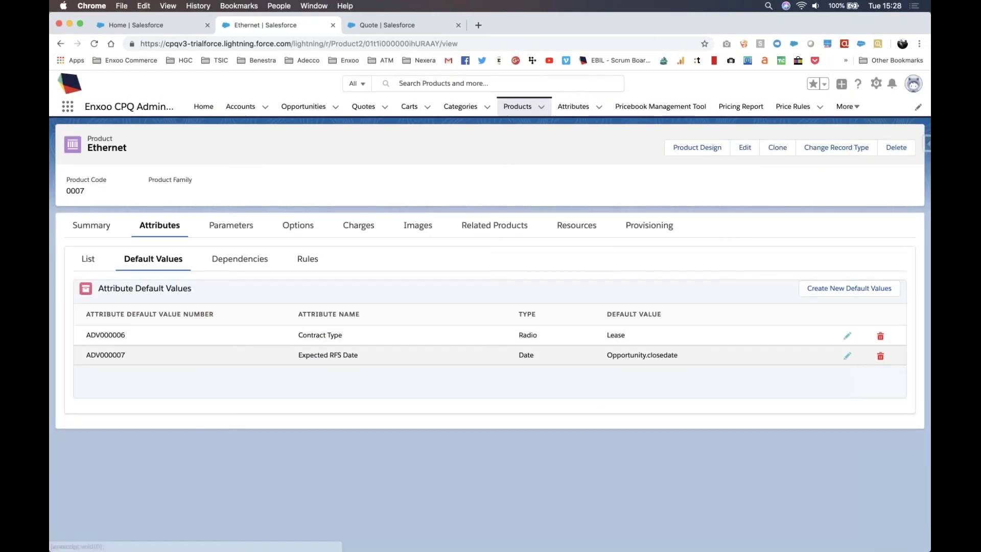
pyautogui.click(847, 357)
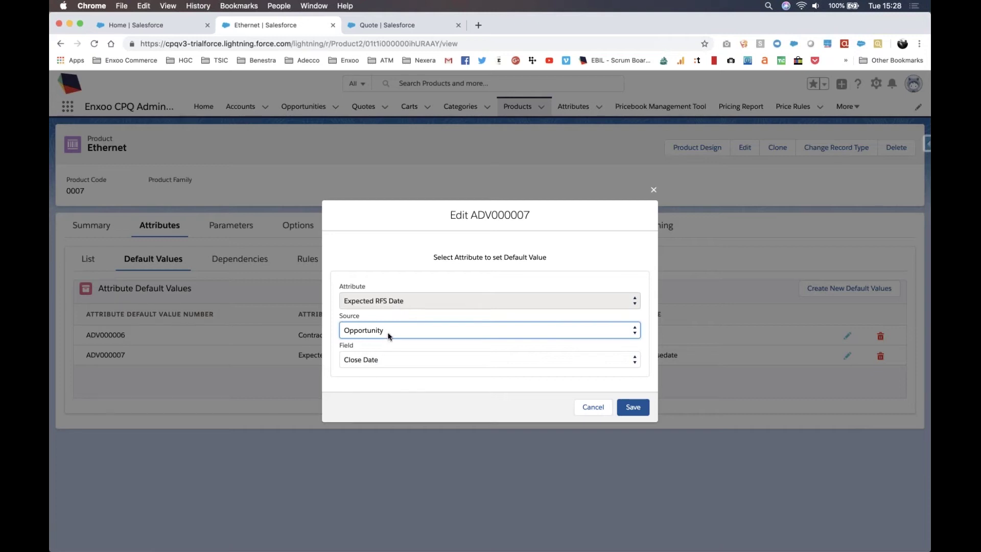
pyautogui.click(586, 406)
pyautogui.click(386, 25)
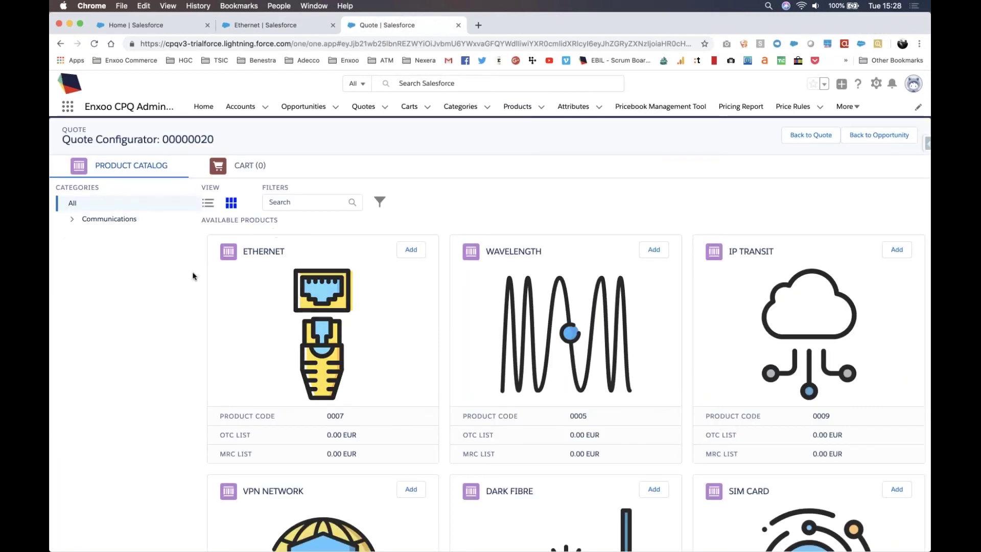
# Step: Add Ethernet to the cart and check its prefilled Lease and 03/31/2019 Expected RFS Date
pyautogui.click(411, 251)
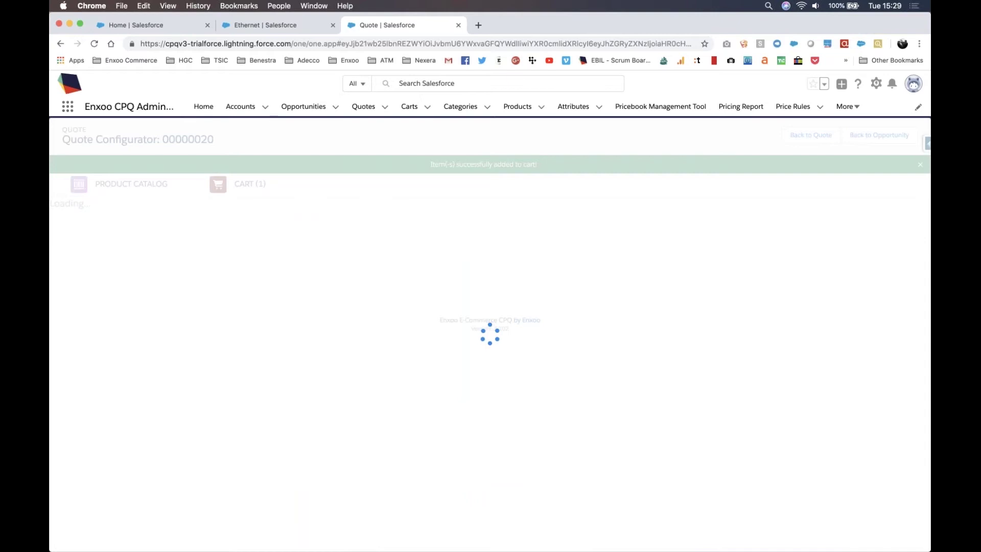
pyautogui.scroll(-10, 413, 254)
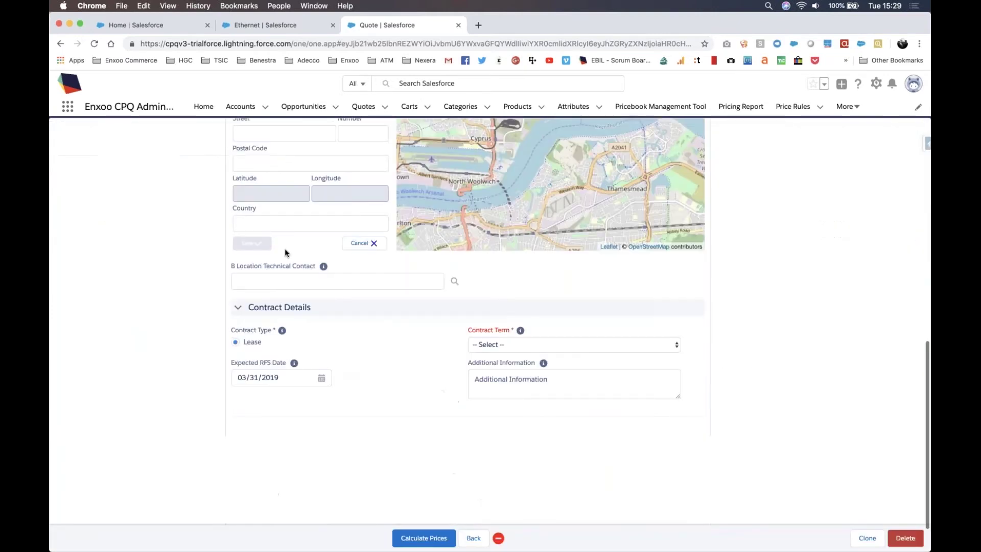
pyautogui.moveTo(234, 315); pyautogui.dragTo(286, 317)
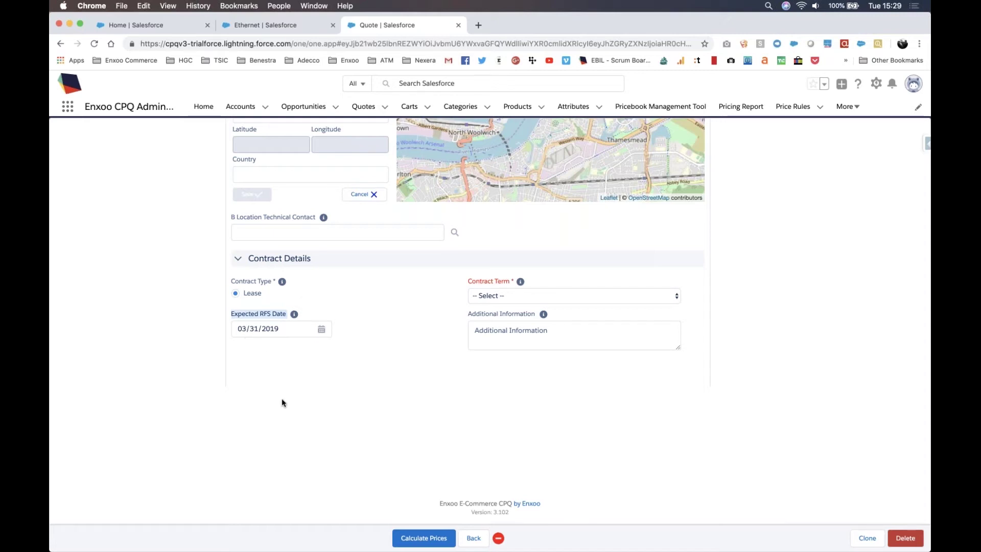
pyautogui.scroll(2, 282, 402)
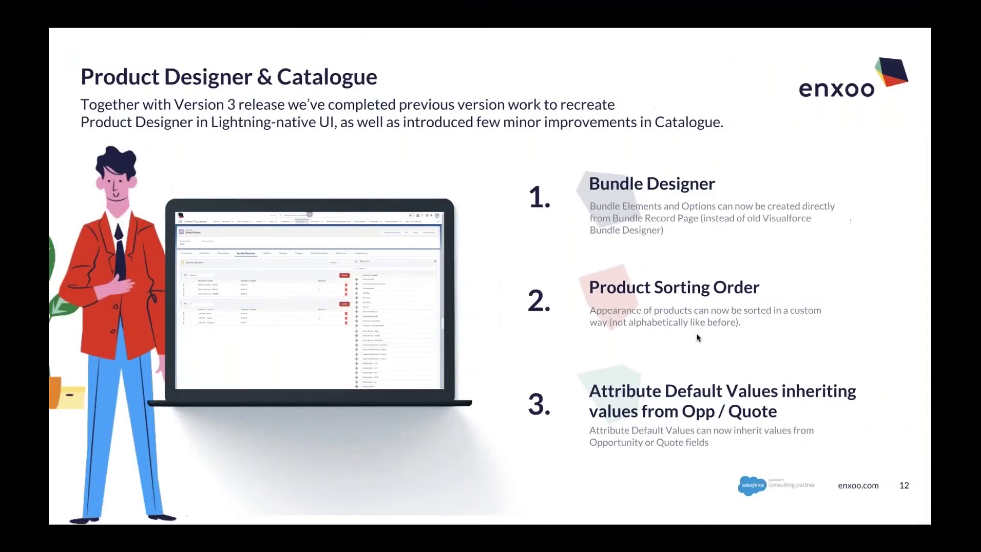
pyautogui.press('Right')
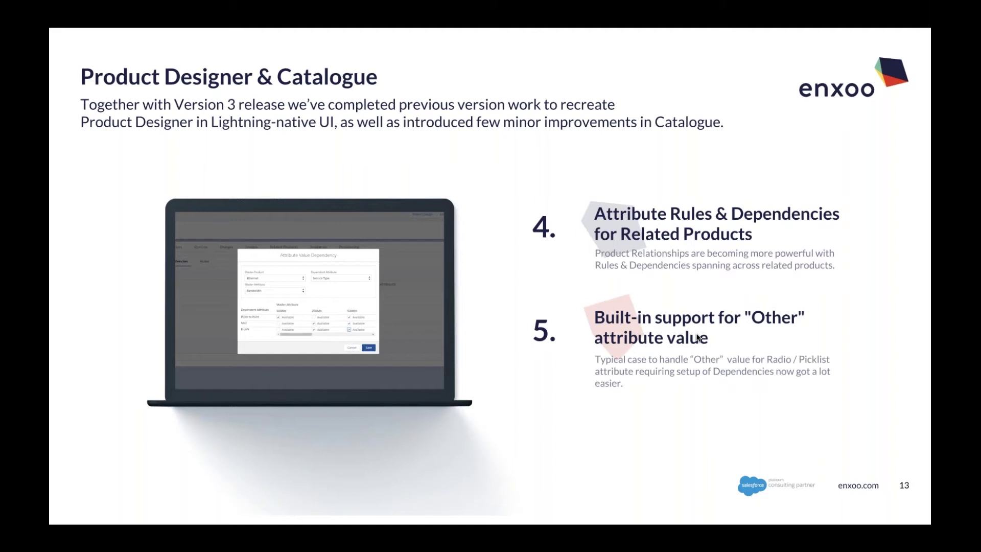
pyautogui.hotkey('ctrl', 'Left')
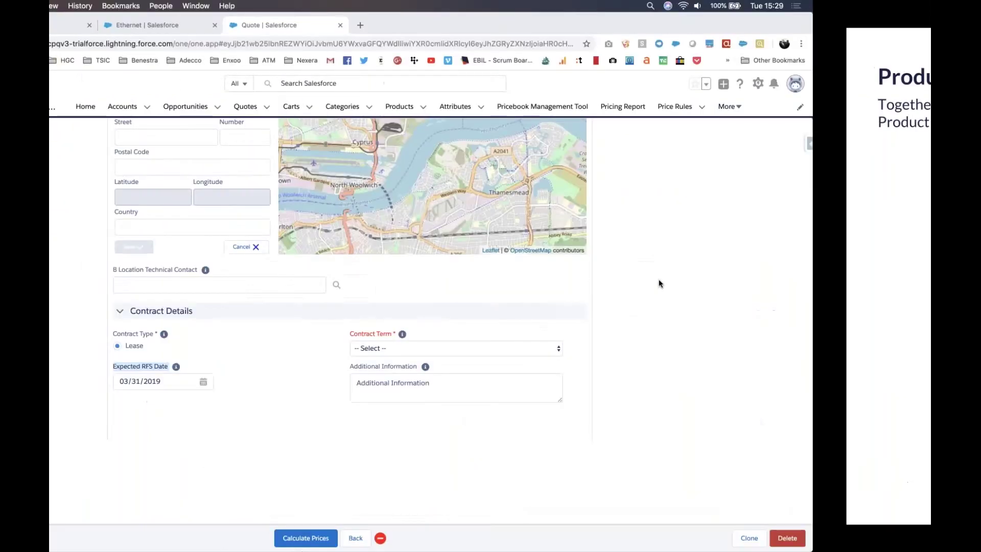
pyautogui.scroll(5, 499, 285)
pyautogui.scroll(-3, 629, 244)
# Step: Add an Ethernet Port as an additional product, then switch back to the Ethernet line item
pyautogui.click(903, 296)
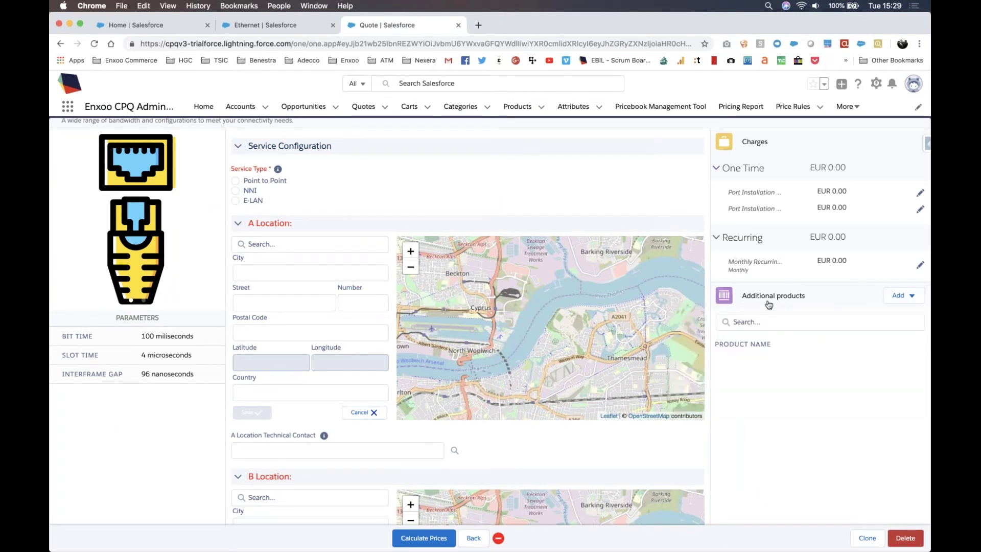
pyautogui.click(898, 299)
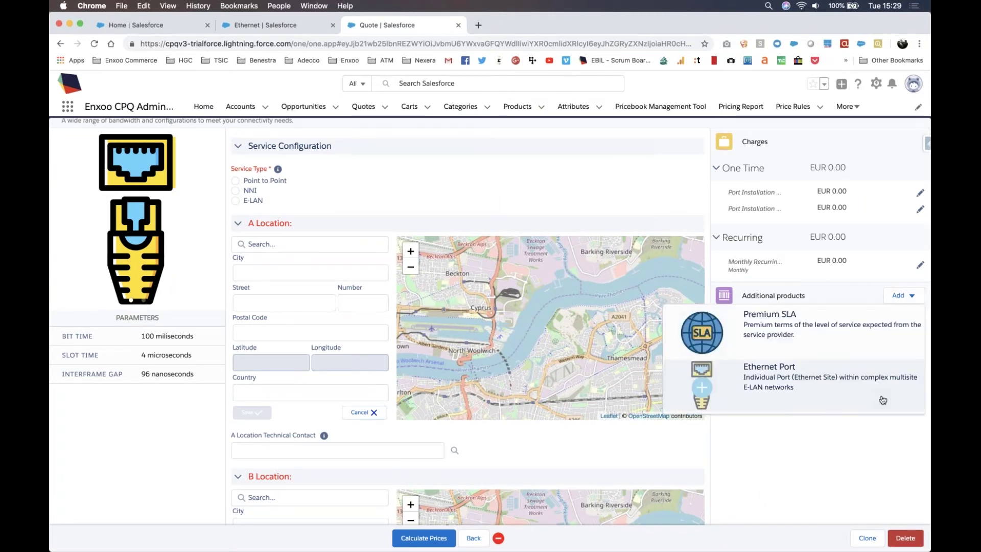
pyautogui.click(905, 296)
pyautogui.click(821, 384)
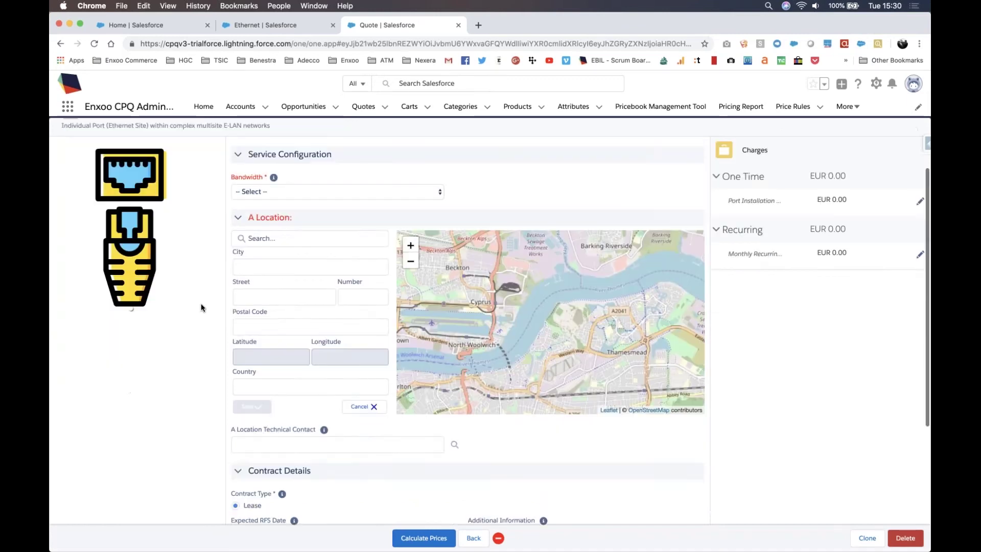
pyautogui.scroll(-5, 201, 305)
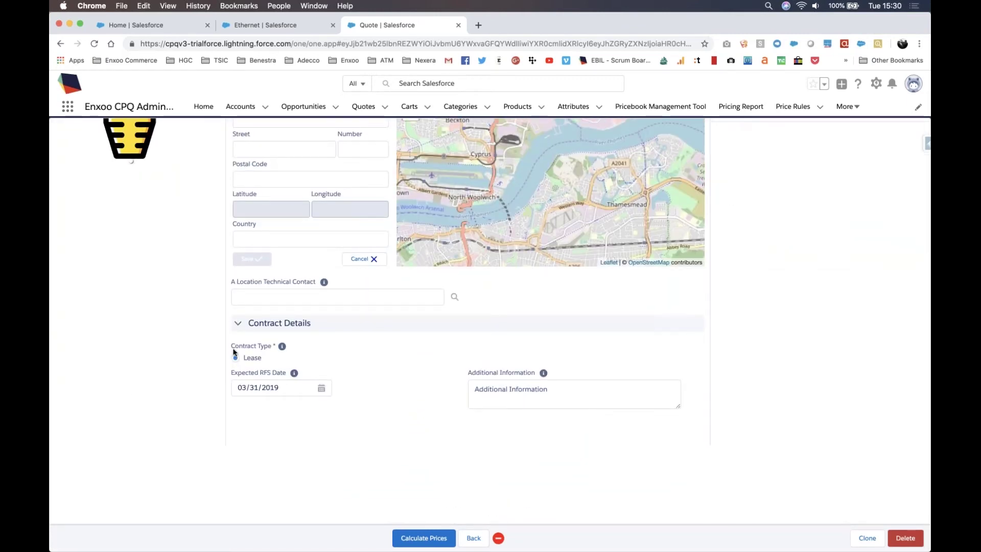
pyautogui.scroll(5, 233, 351)
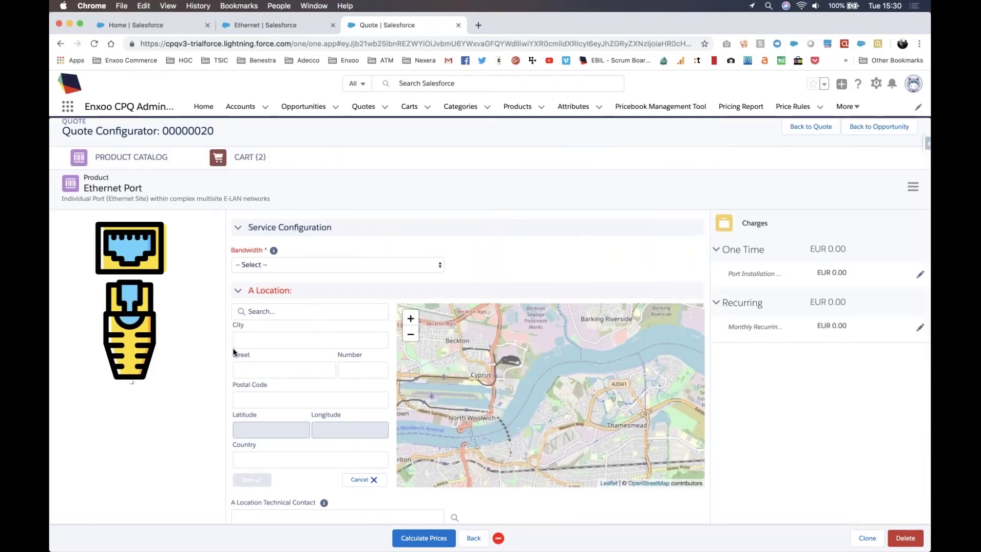
pyautogui.click(913, 188)
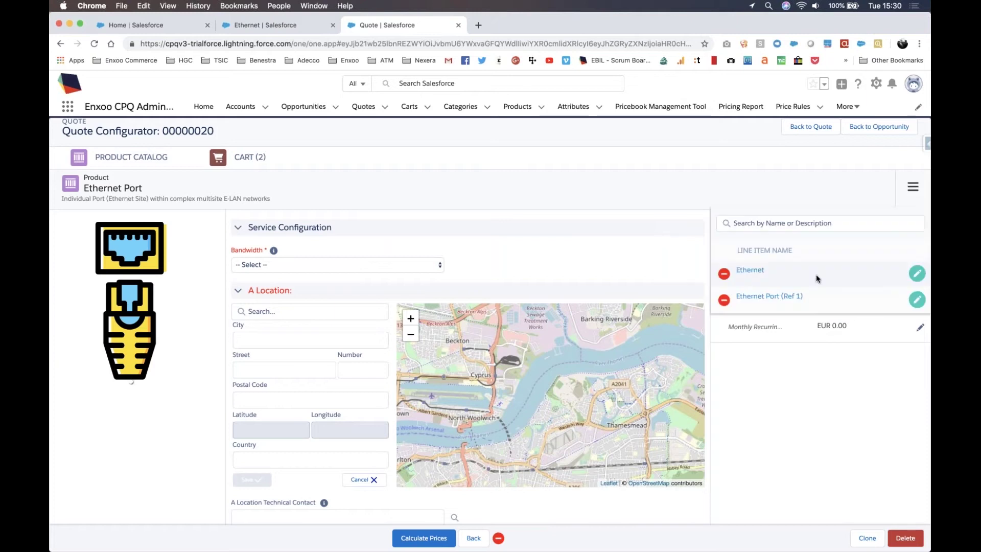
pyautogui.click(889, 275)
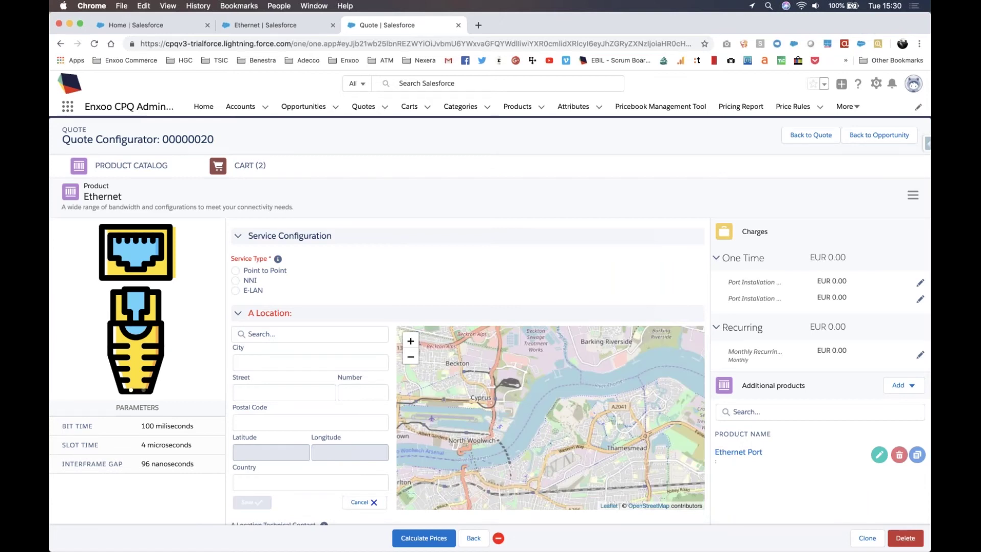
pyautogui.scroll(-6, 517, 300)
# Step: Change Ethernet's Contract Term to 18 Months and recalculate the prices
pyautogui.click(518, 299)
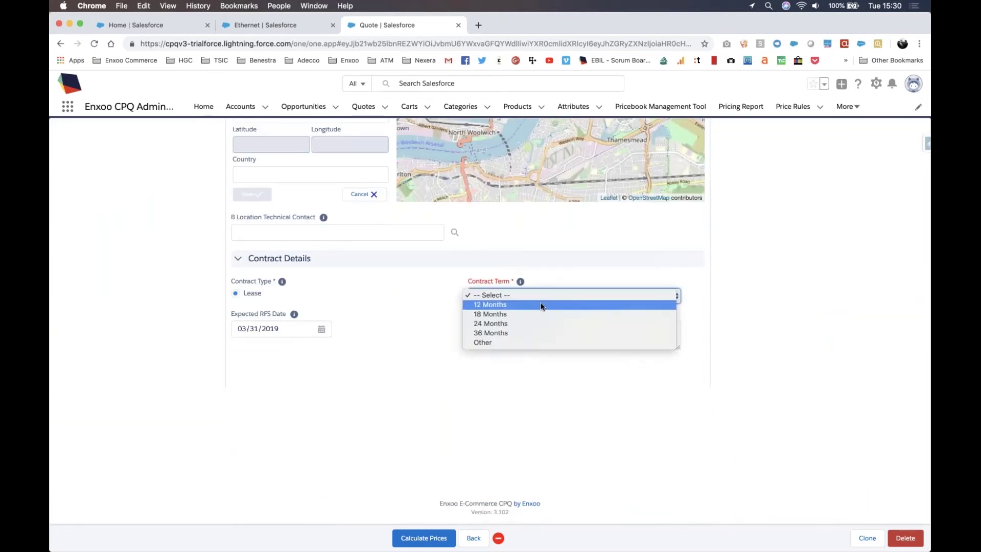
pyautogui.click(539, 314)
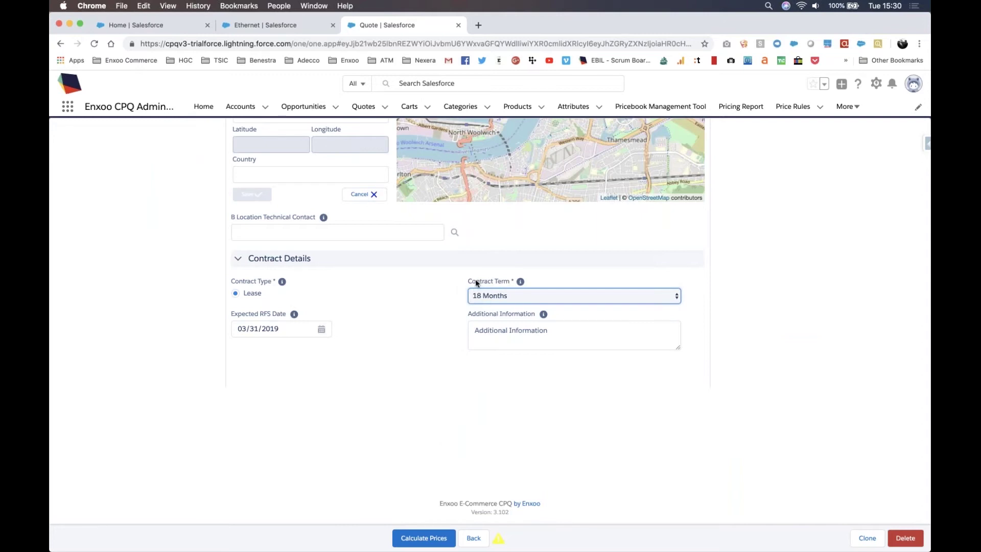
pyautogui.scroll(10, 314, 307)
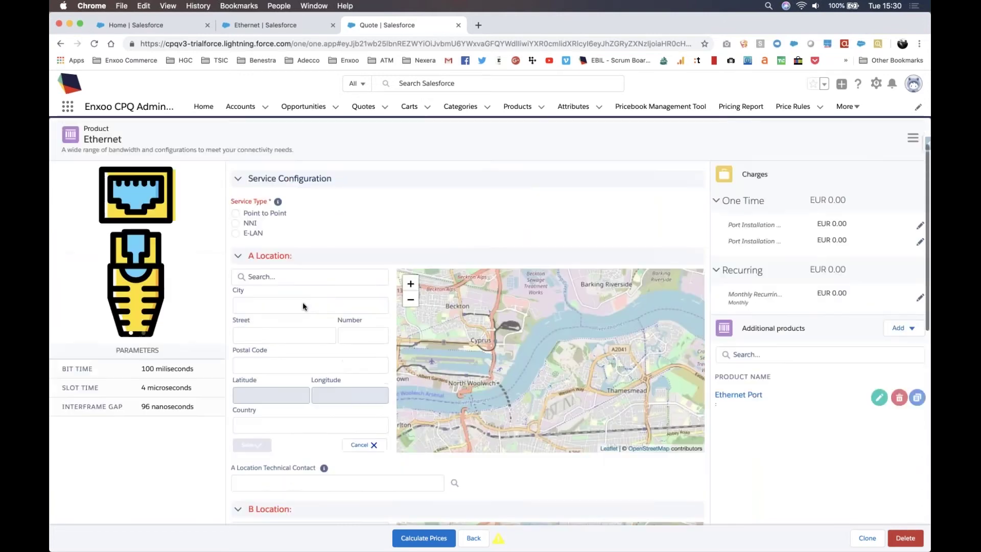
pyautogui.scroll(-7, 95, 170)
pyautogui.scroll(-2, 490, 377)
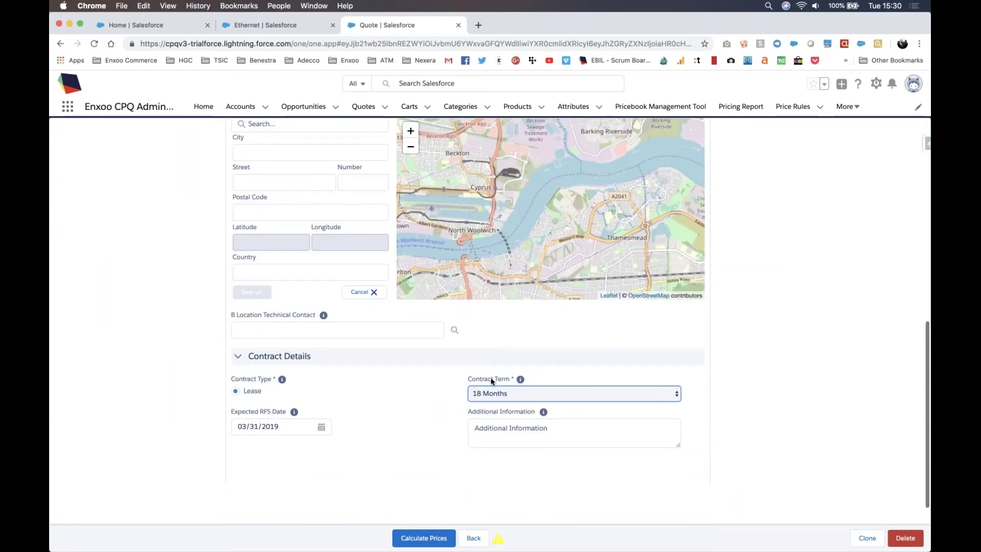
pyautogui.click(424, 537)
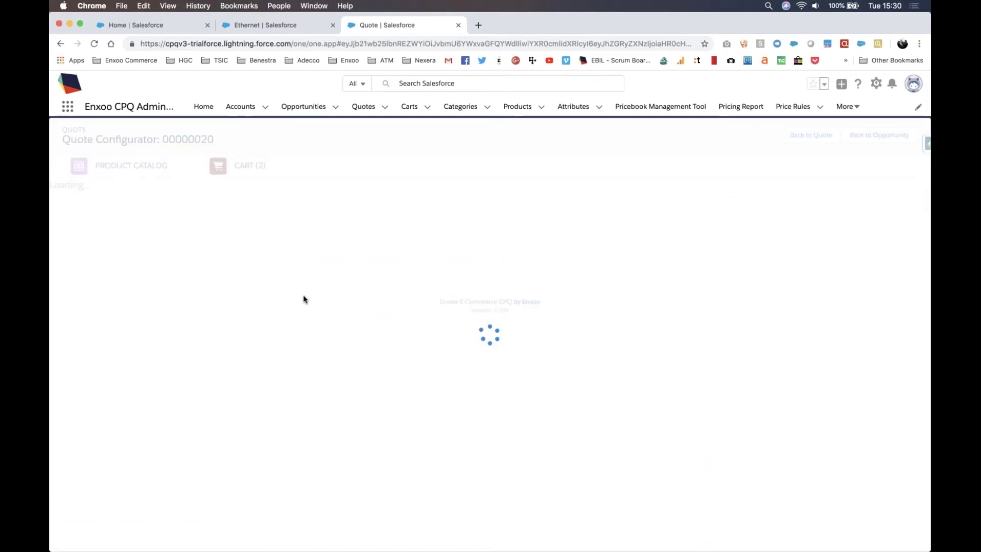
pyautogui.scroll(-6, 471, 299)
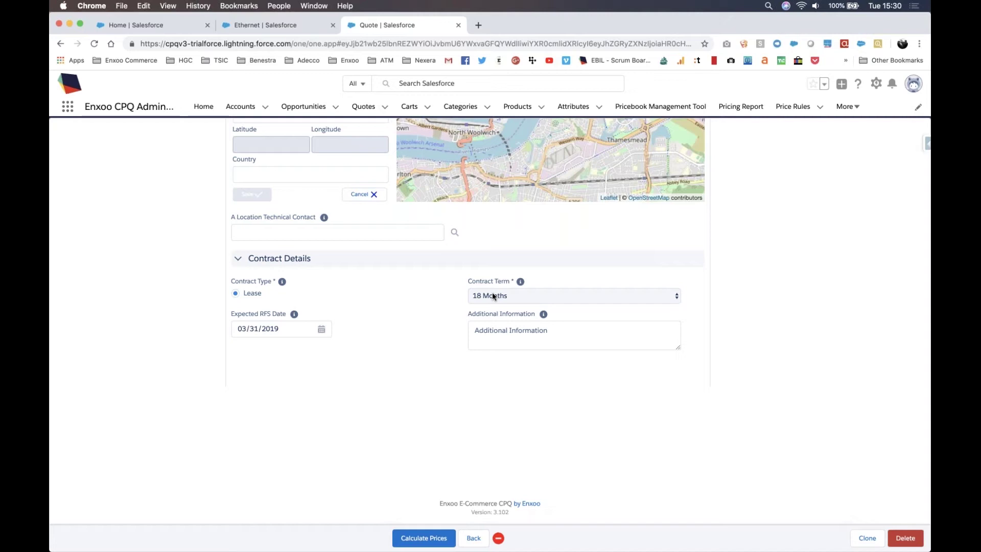
# Step: Review Ethernet's attribute dependencies, then open Ethernet Port's attribute dependencies
pyautogui.click(256, 30)
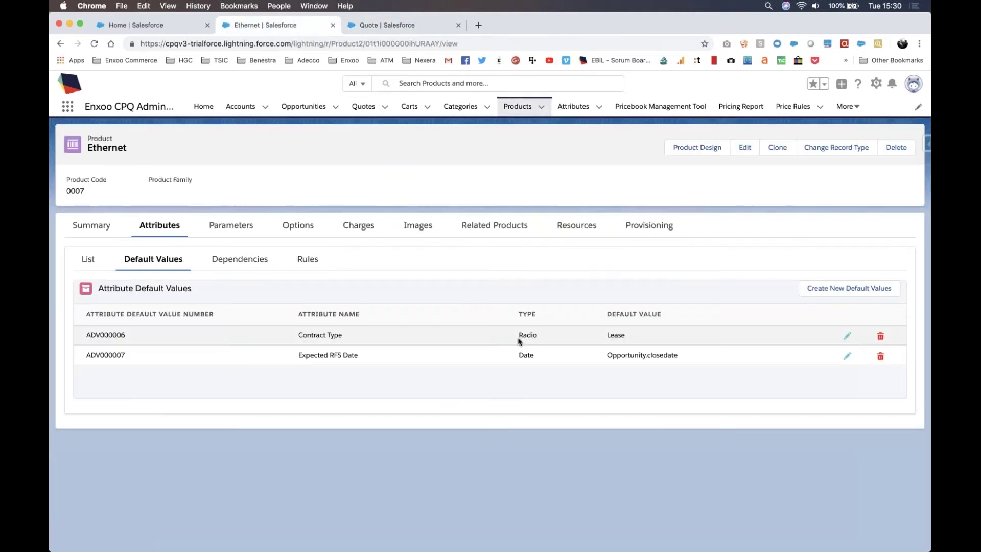
pyautogui.click(227, 260)
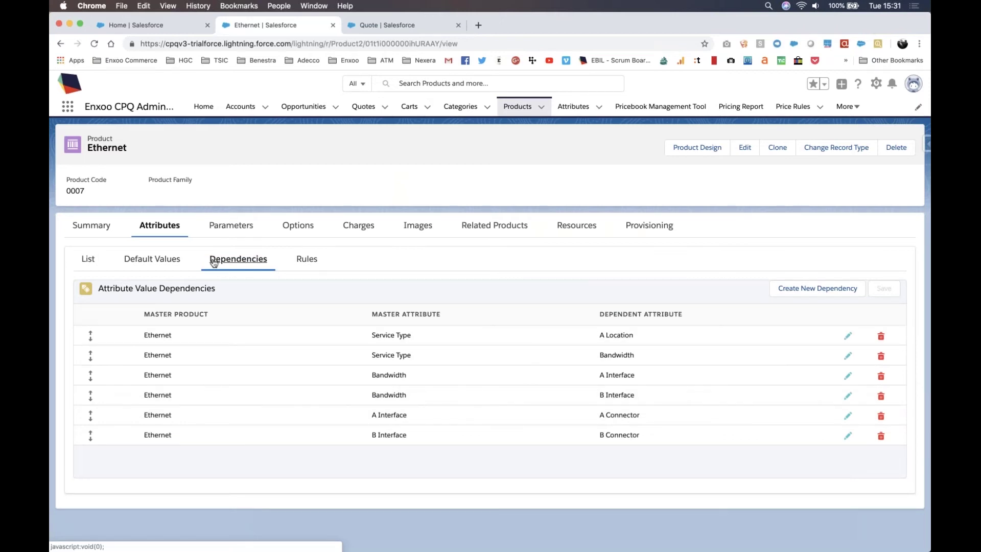
pyautogui.click(541, 107)
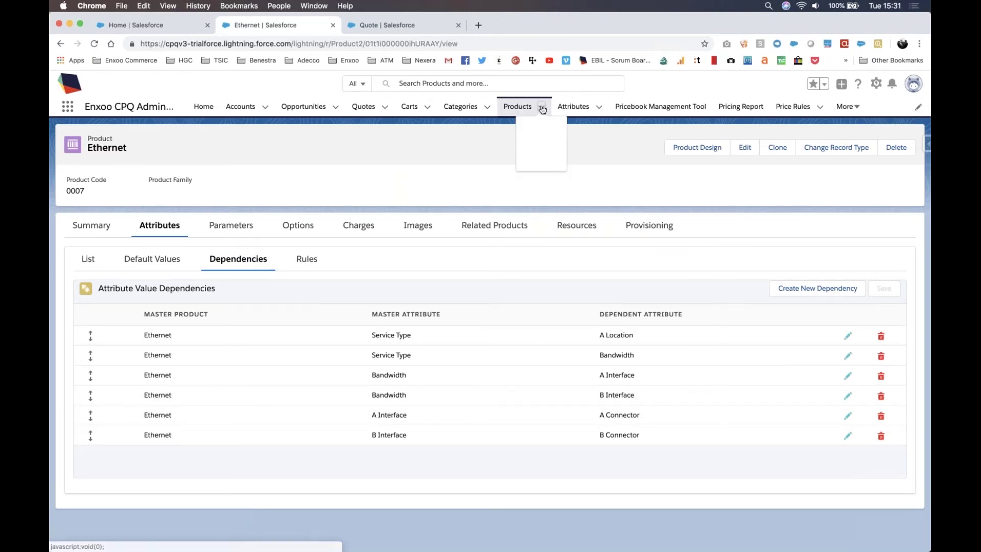
pyautogui.click(515, 108)
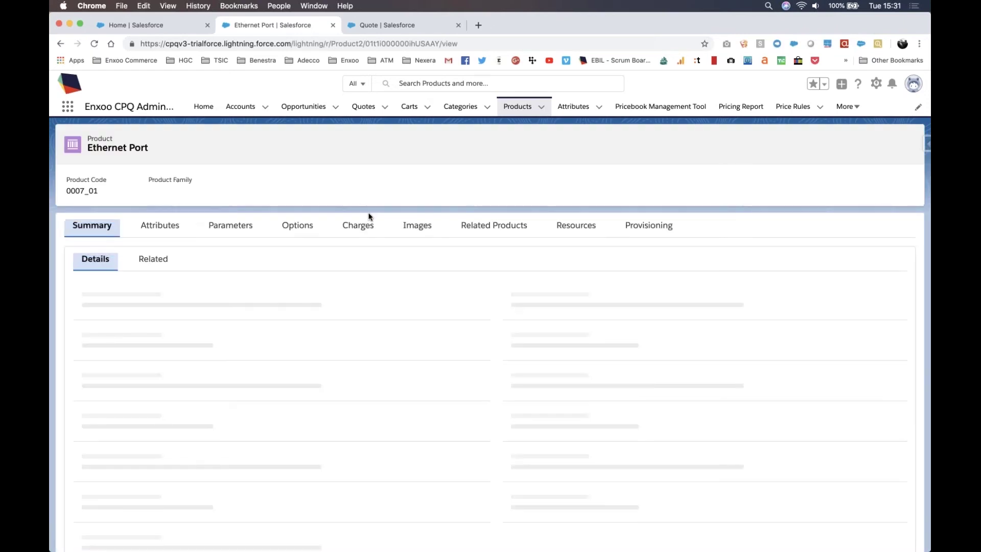
pyautogui.click(178, 231)
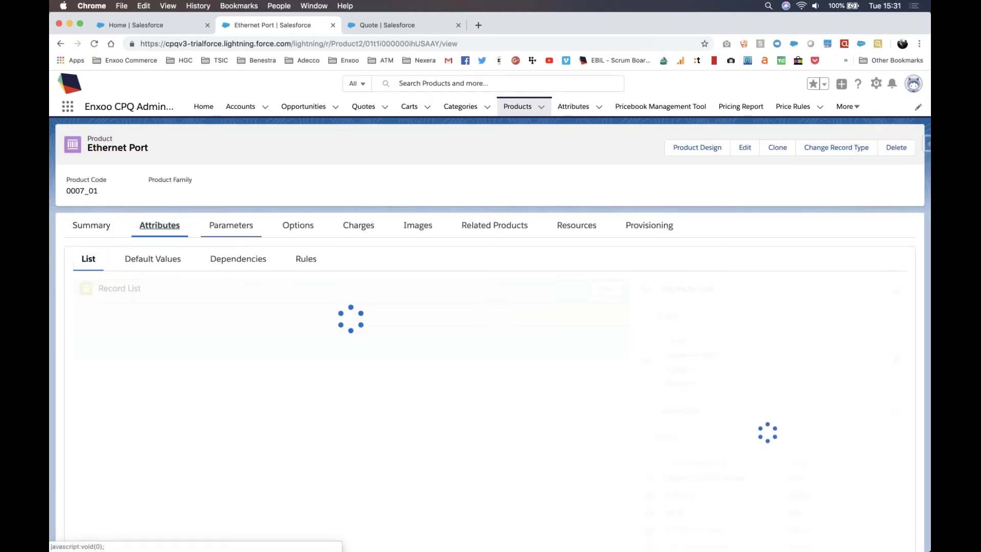
pyautogui.click(238, 258)
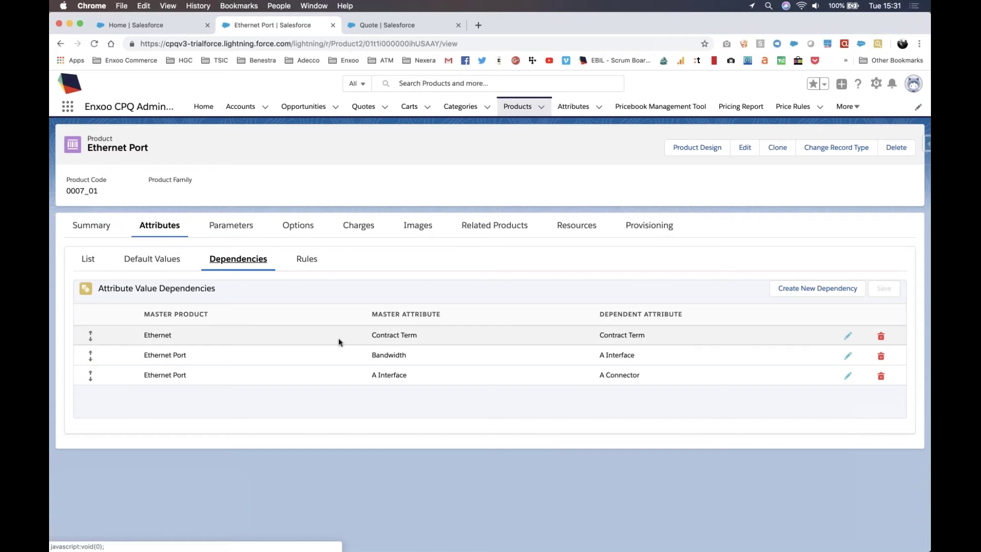
pyautogui.click(847, 337)
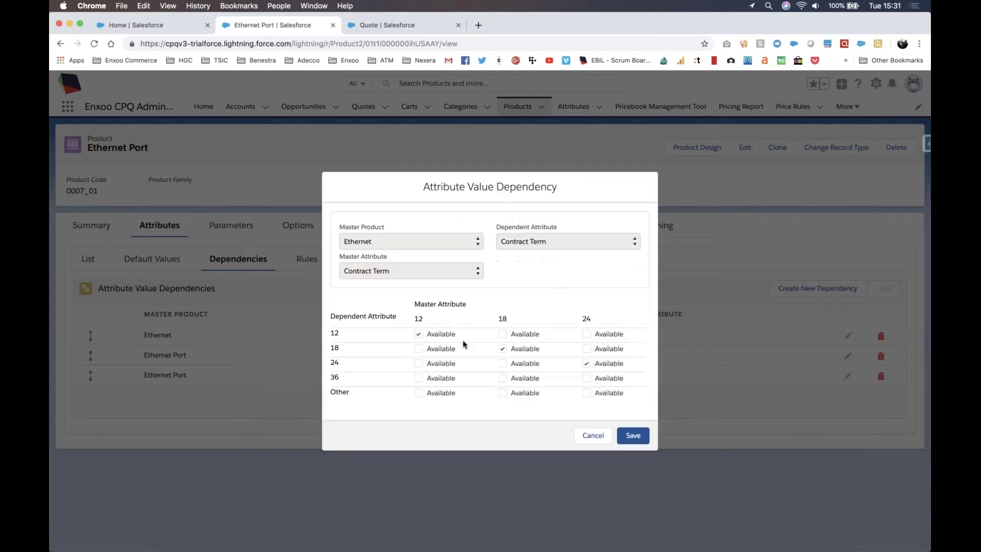
pyautogui.click(418, 333)
pyautogui.hscroll(3, 601, 378)
pyautogui.hscroll(2, 601, 378)
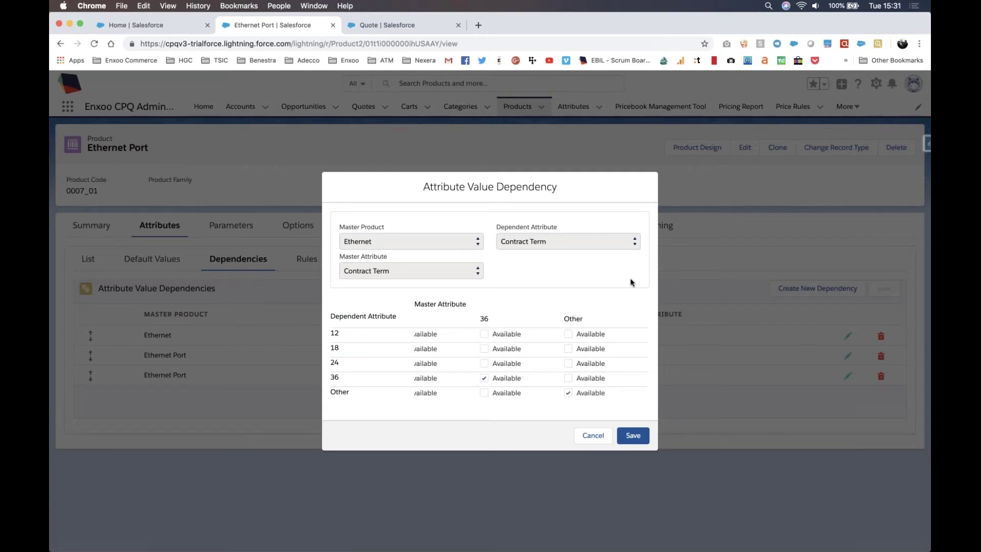
pyautogui.click(592, 436)
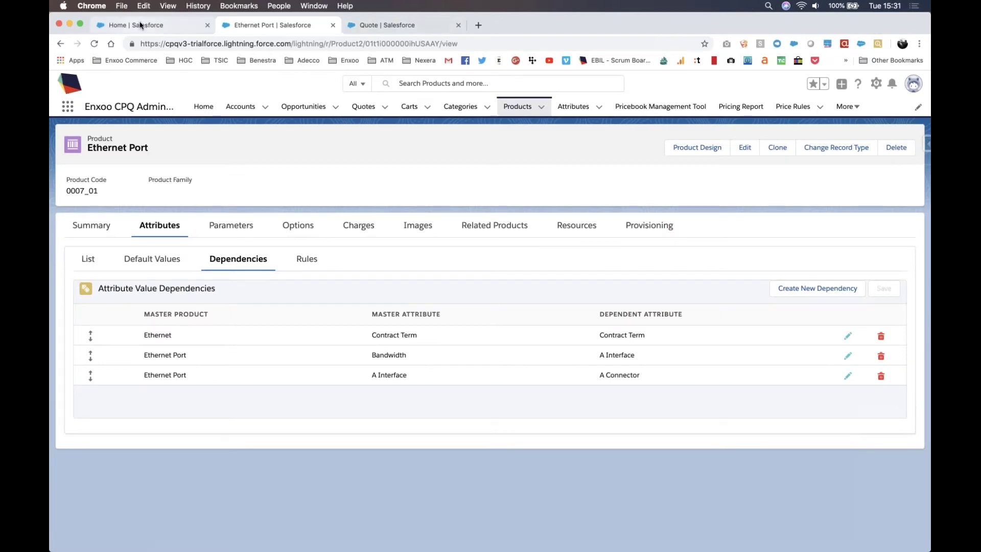
# Step: Open the Enxoo Commerce Knowledge Base from the bookmarks in a new browser tab
pyautogui.click(478, 25)
pyautogui.click(239, 6)
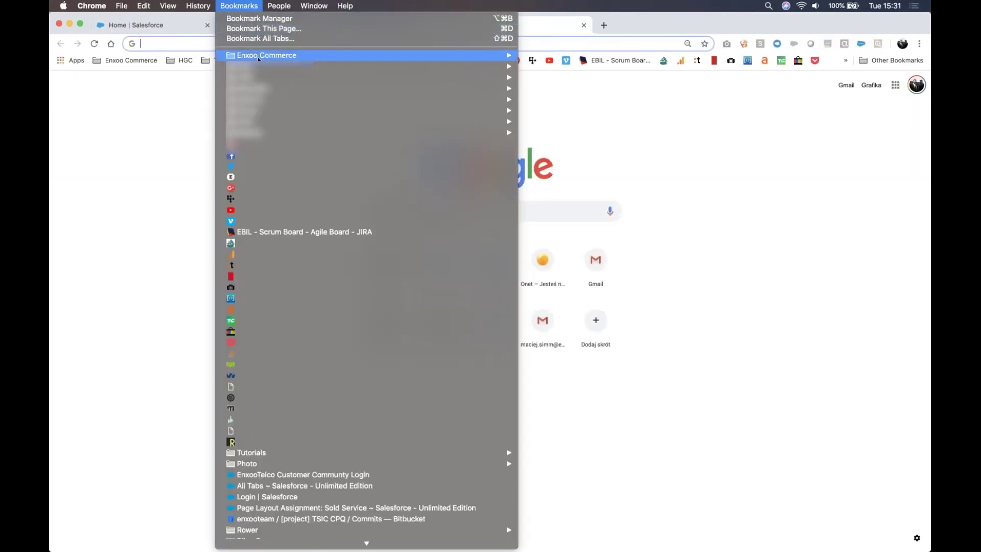
pyautogui.moveTo(289, 57)
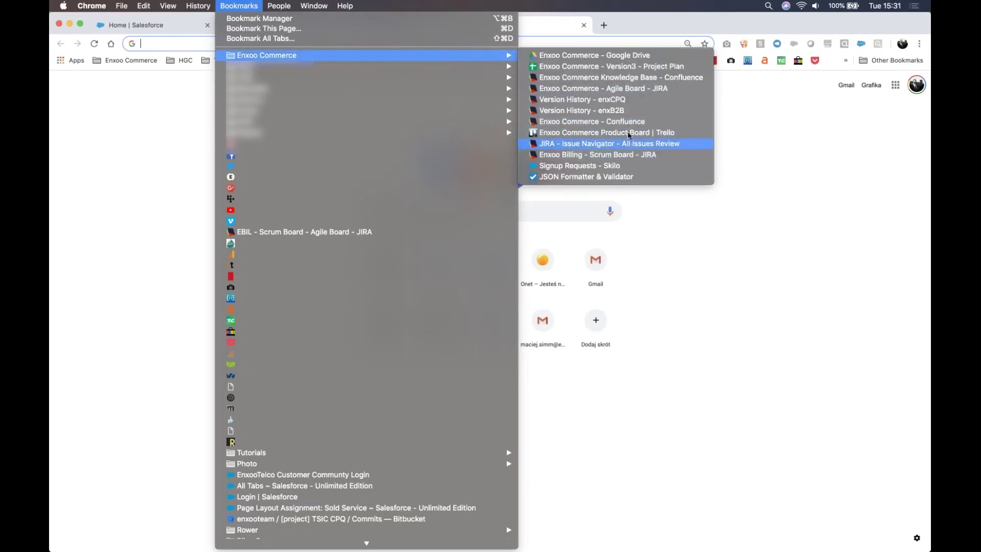
pyautogui.click(637, 78)
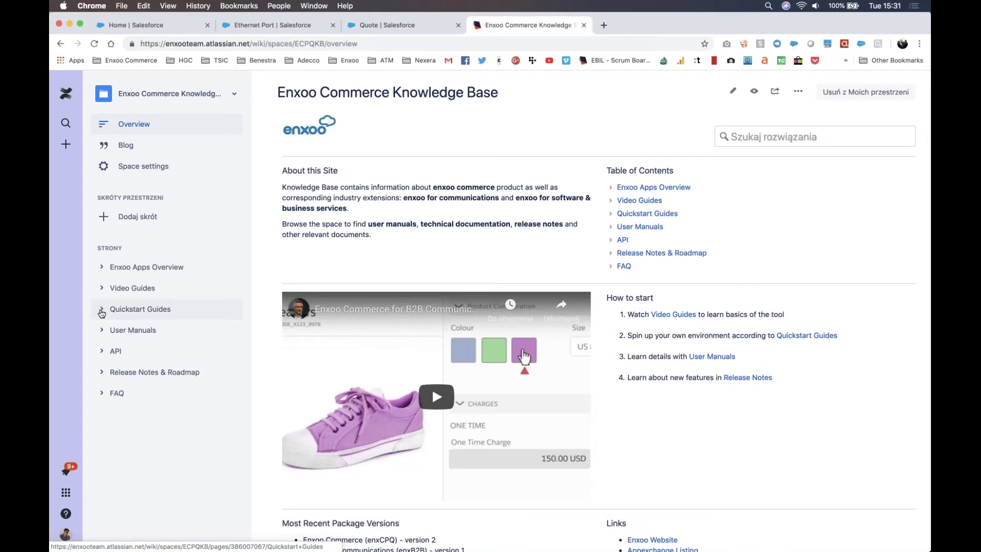
# Step: Navigate User Manuals › Configuration guide › Administrator › Defining Products to the Attribute Rules page
pyautogui.click(102, 330)
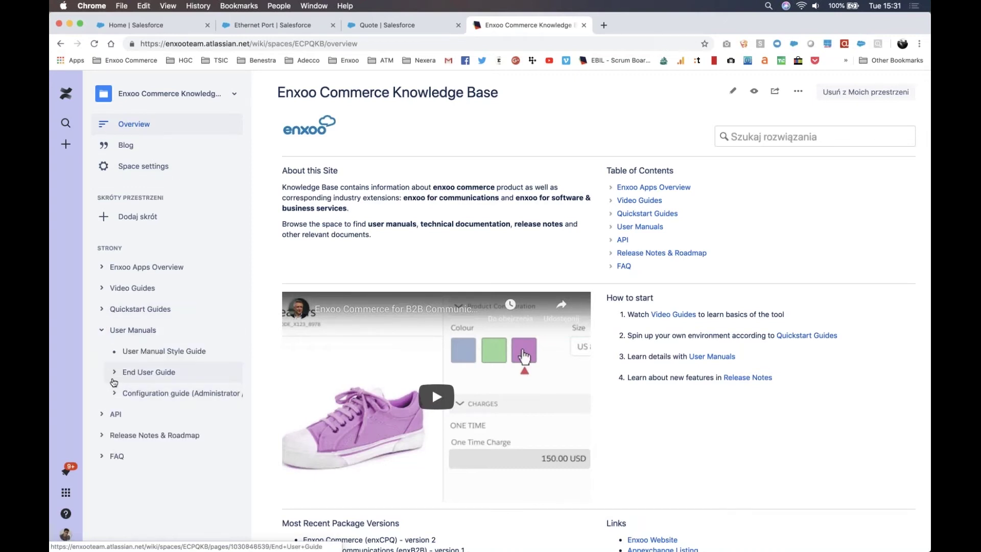
pyautogui.click(114, 395)
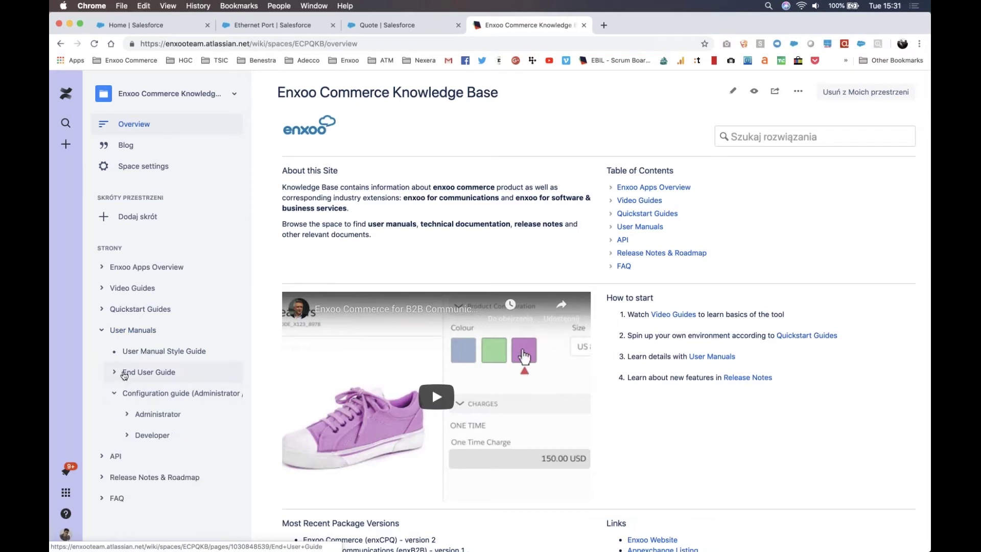
pyautogui.scroll(-2, 124, 388)
pyautogui.click(127, 413)
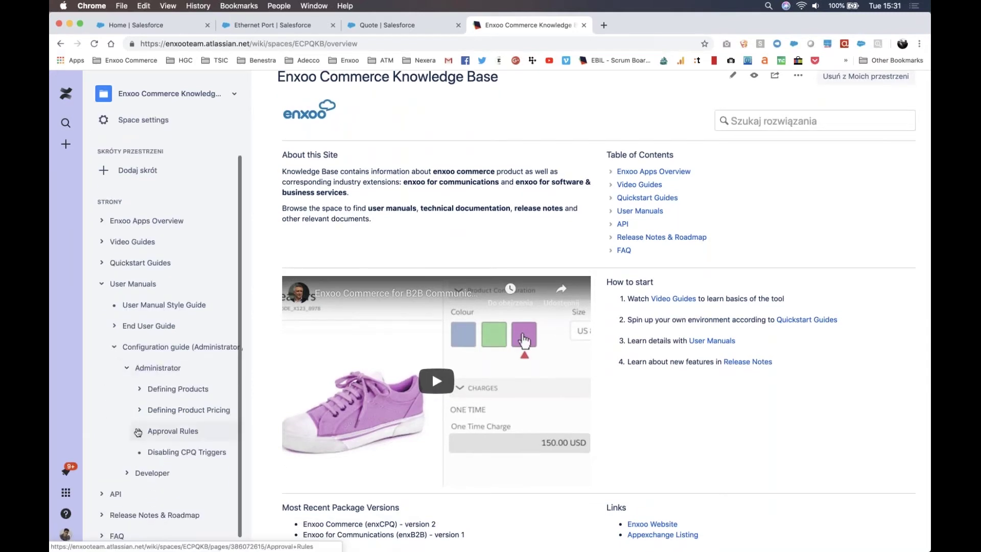
pyautogui.click(140, 392)
pyautogui.scroll(-3, 174, 419)
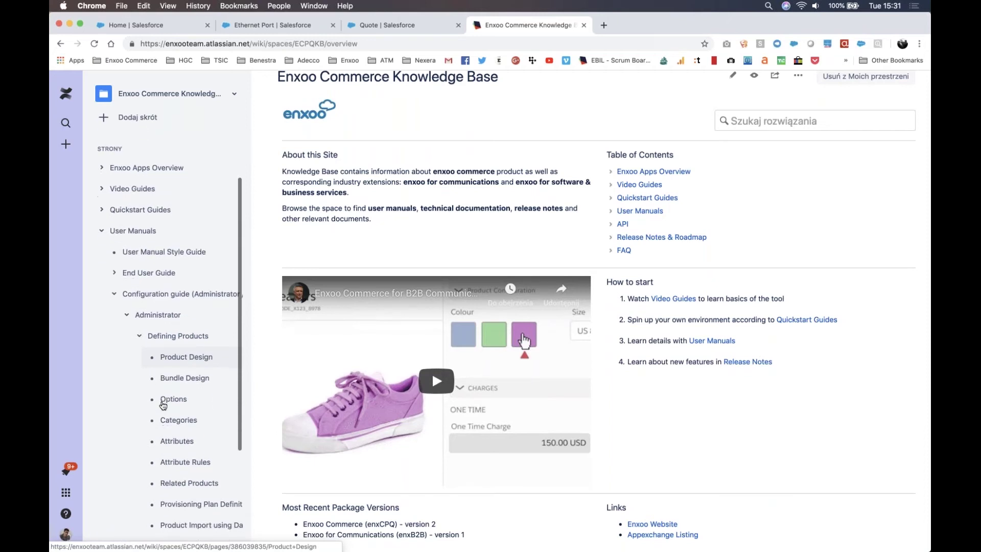
pyautogui.scroll(-2, 192, 443)
pyautogui.click(194, 431)
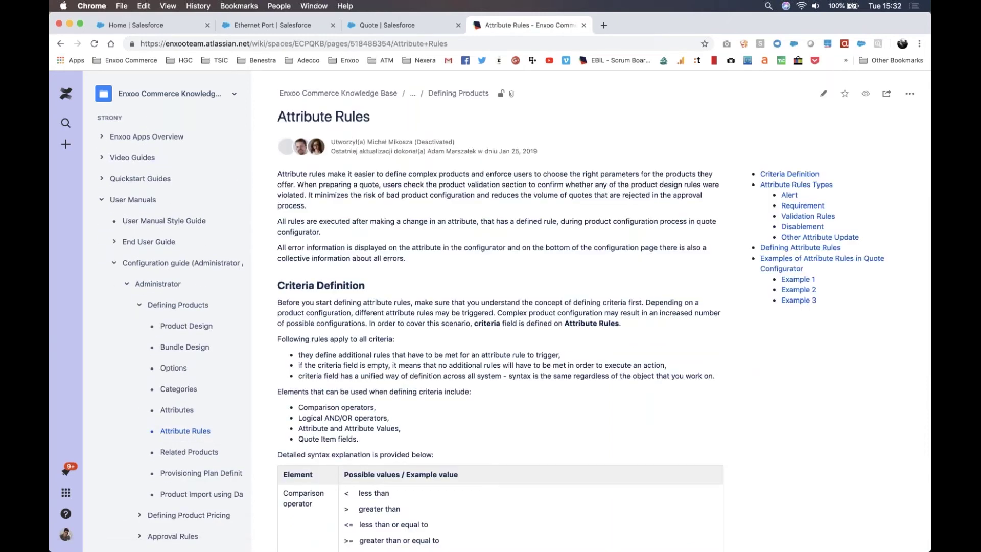
# Step: Review the attribute rule syntax, highlighting the related-product example, then return to the Salesforce quote
pyautogui.scroll(-10, 501, 310)
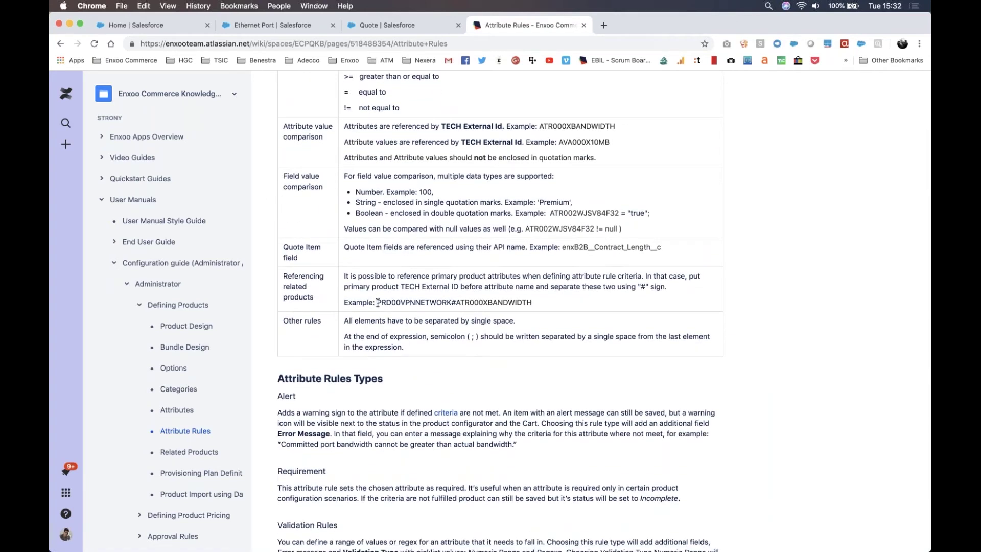
pyautogui.moveTo(376, 302); pyautogui.dragTo(566, 302)
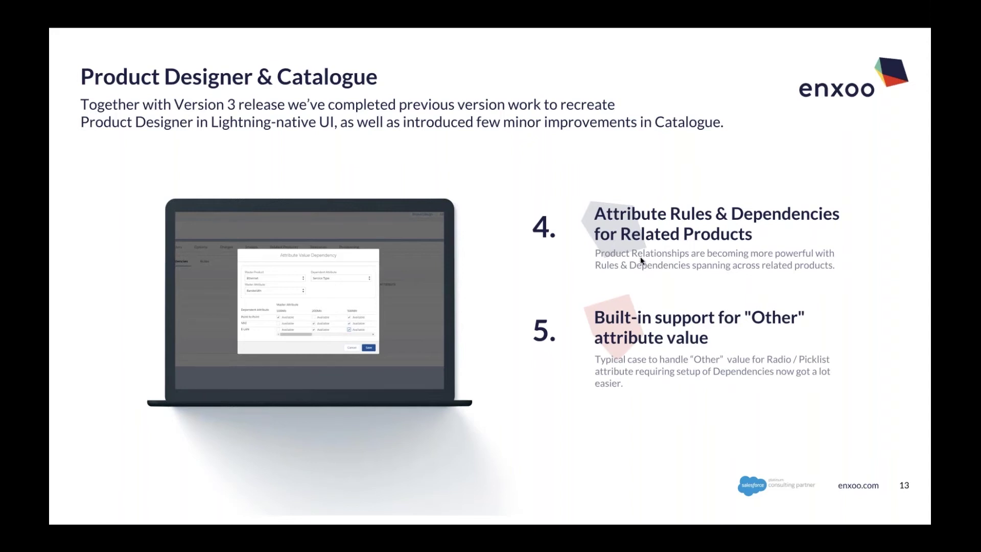
pyautogui.hotkey('ctrl', 'Left')
pyautogui.click(375, 24)
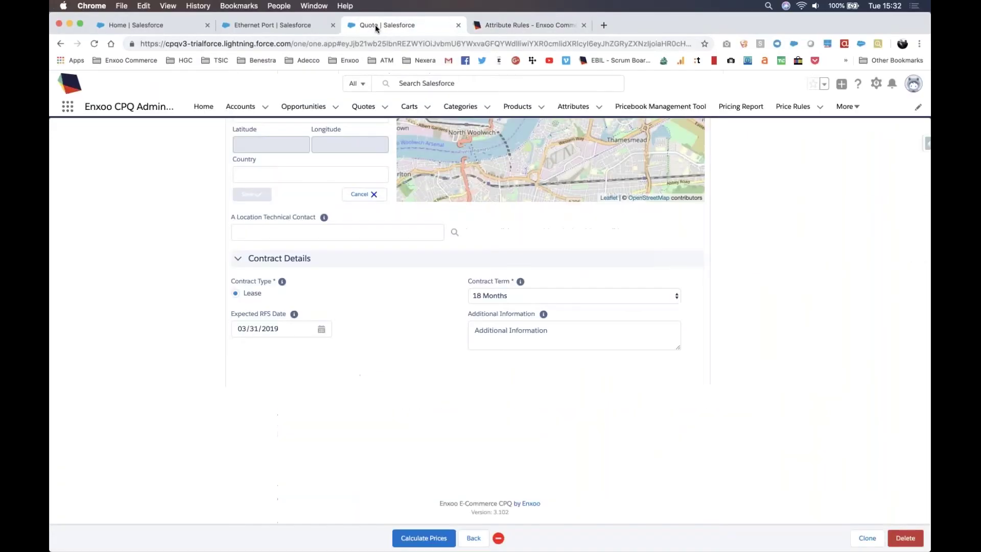
# Step: Check that Bandwidth's Other value has manual entry type Text, then go back to Ethernet Port
pyautogui.click(575, 105)
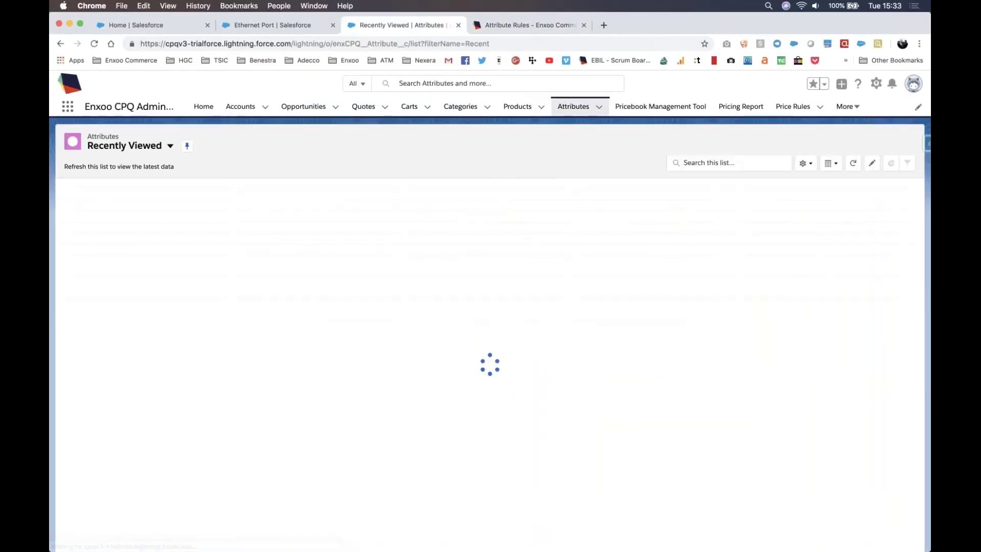
pyautogui.click(126, 207)
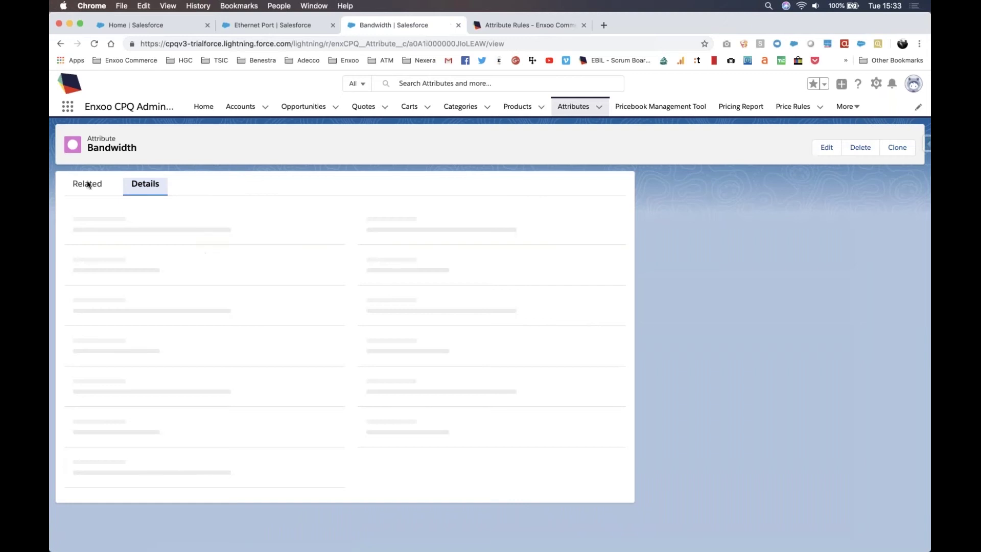
pyautogui.click(88, 184)
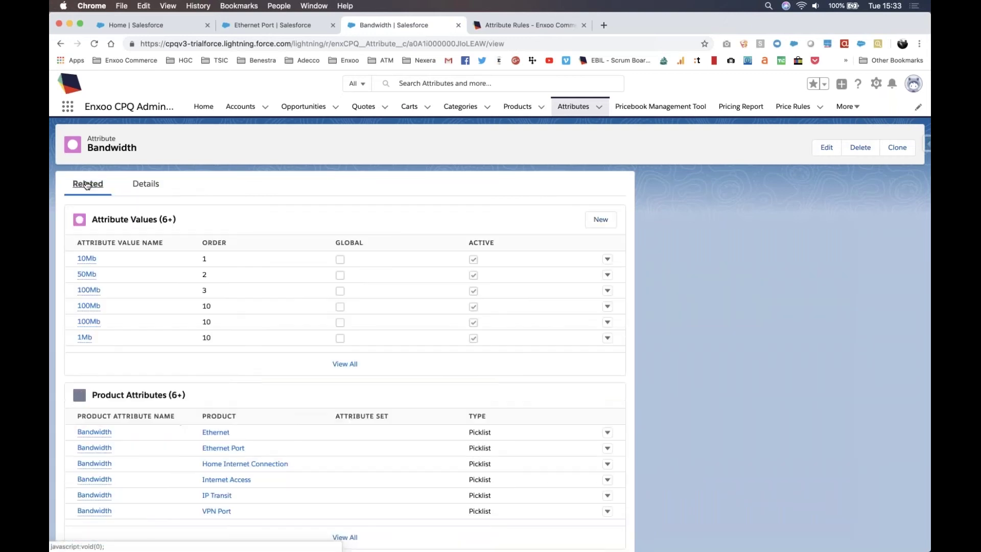
pyautogui.click(340, 366)
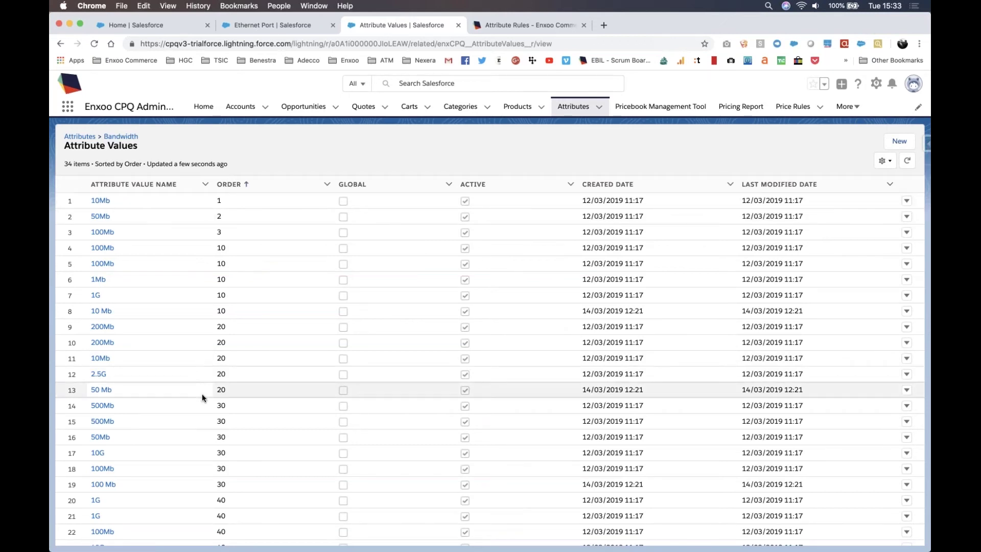
pyautogui.scroll(-5, 201, 394)
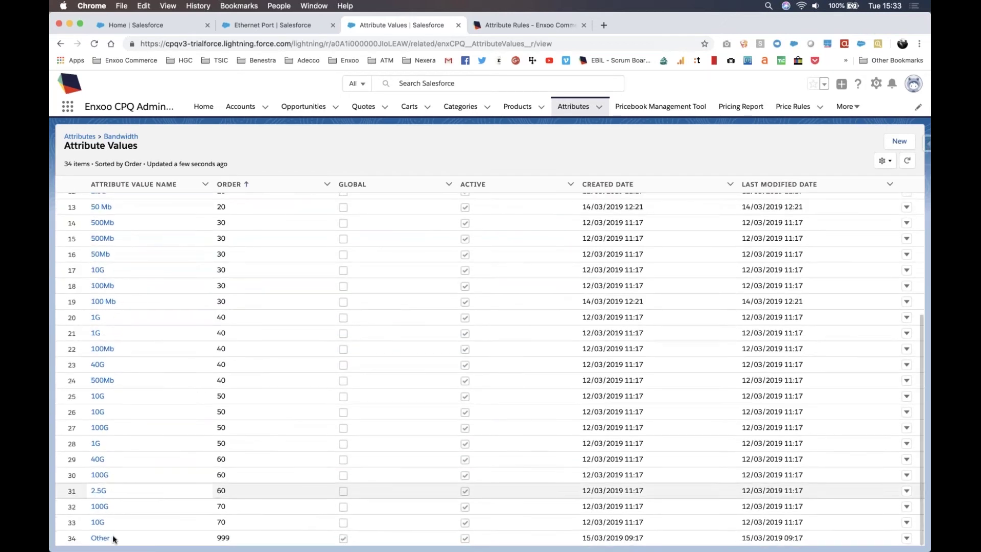
pyautogui.click(127, 534)
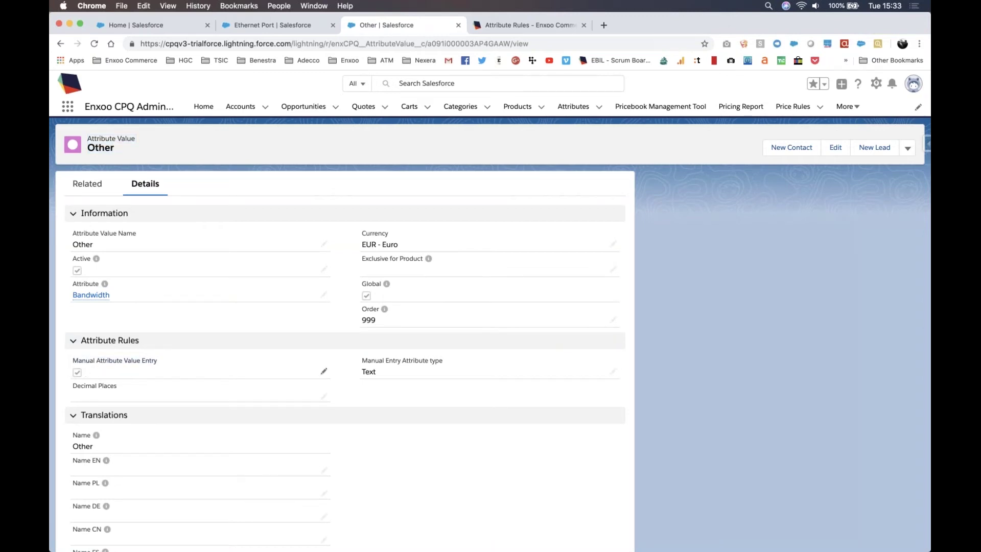
pyautogui.moveTo(400, 372); pyautogui.dragTo(357, 358)
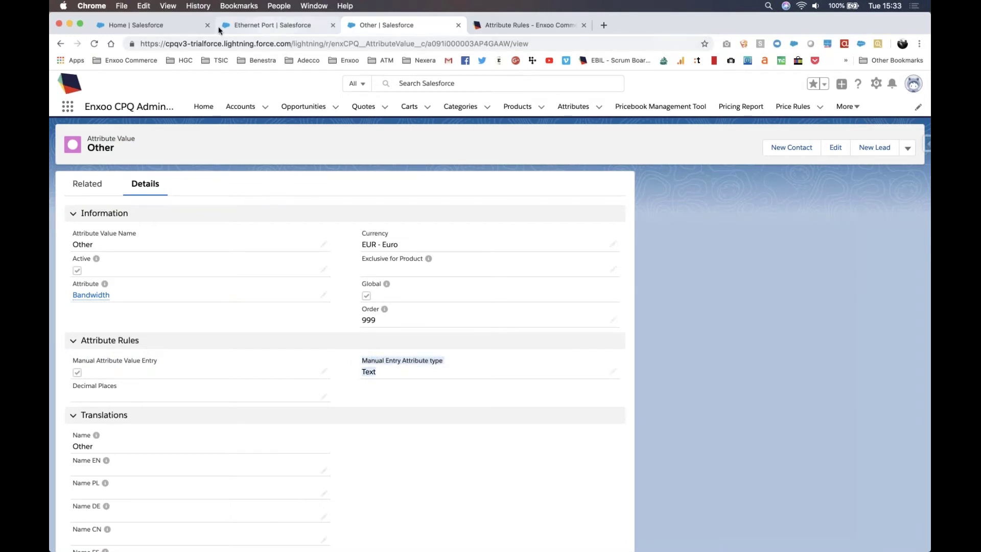
pyautogui.click(271, 28)
# Step: Open the product demo quote's configurator and select the Ethernet item
pyautogui.click(385, 108)
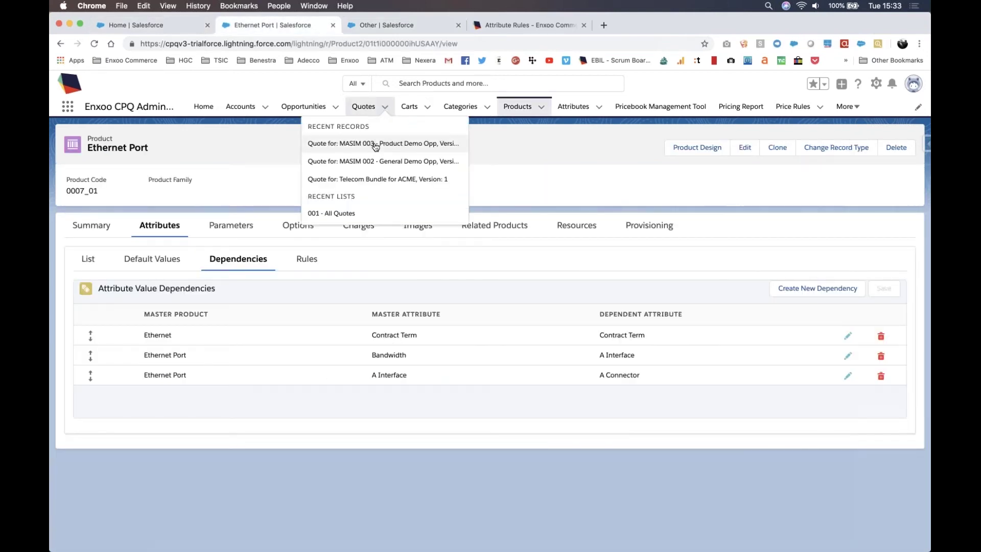
pyautogui.click(373, 145)
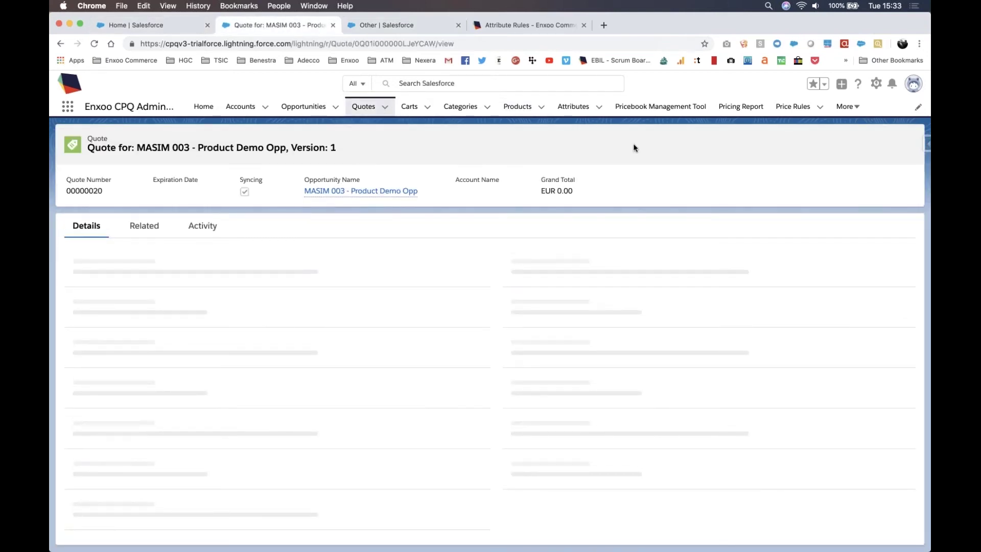
pyautogui.click(548, 144)
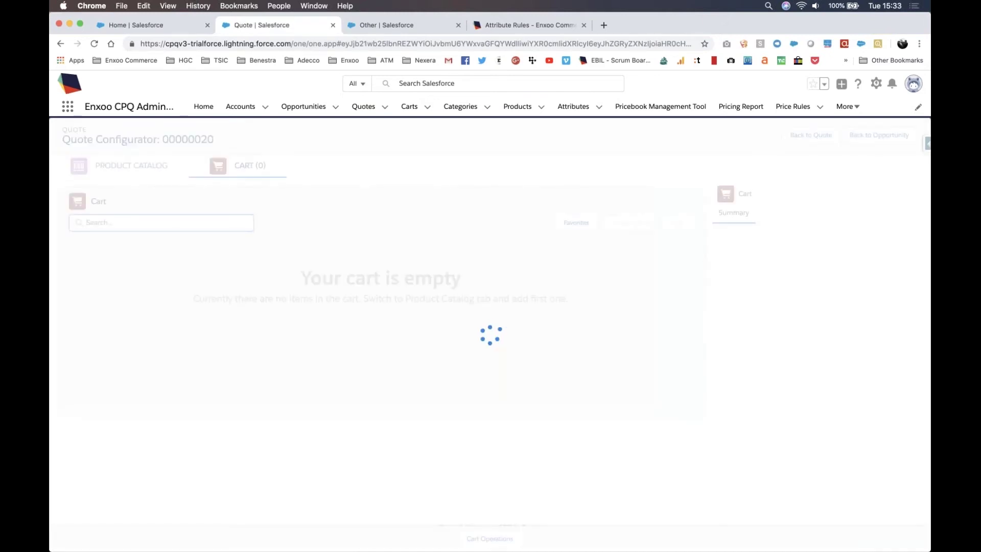
pyautogui.click(672, 302)
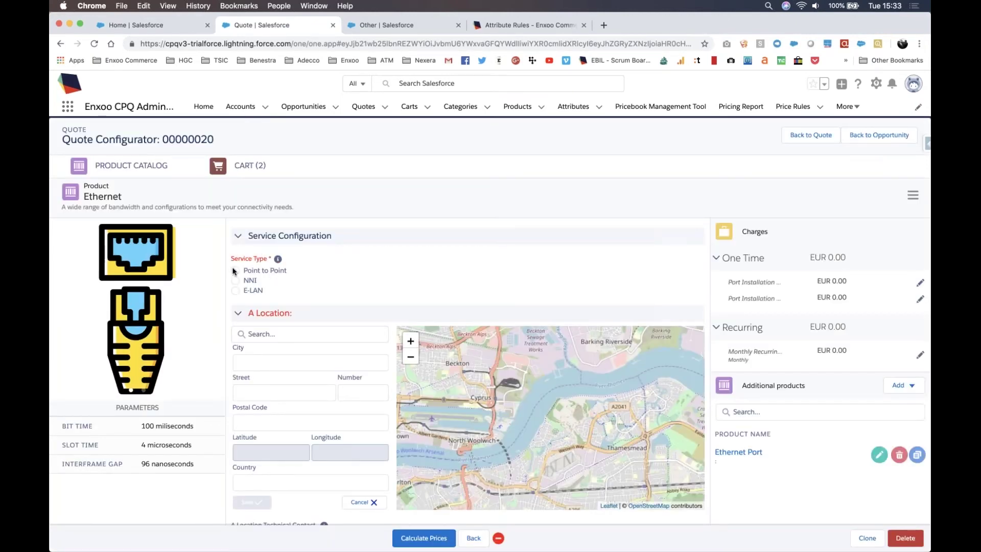
# Step: Set Ethernet to Point to Point service with 10G bandwidth and open the Ethernet Port configuration
pyautogui.click(234, 270)
pyautogui.click(535, 273)
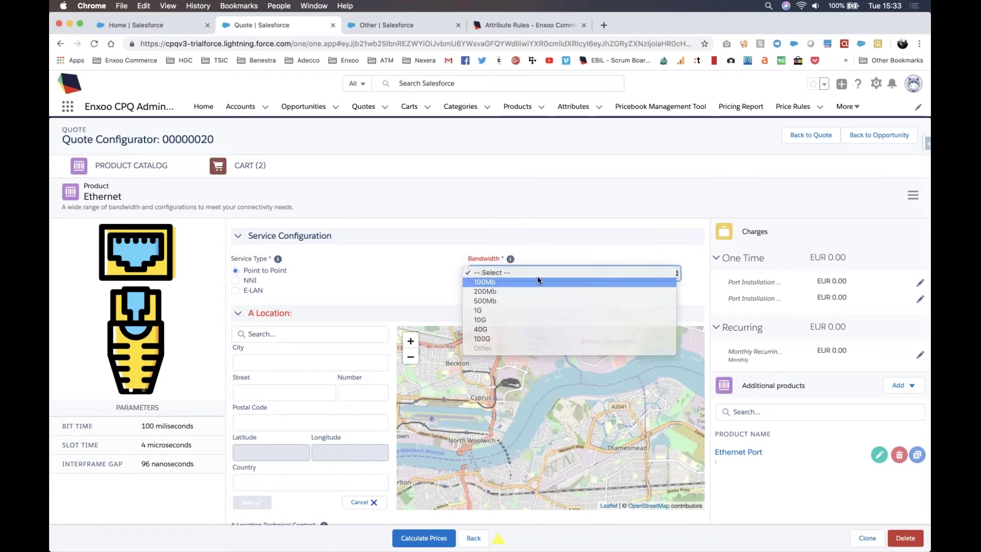
pyautogui.click(532, 319)
pyautogui.click(532, 273)
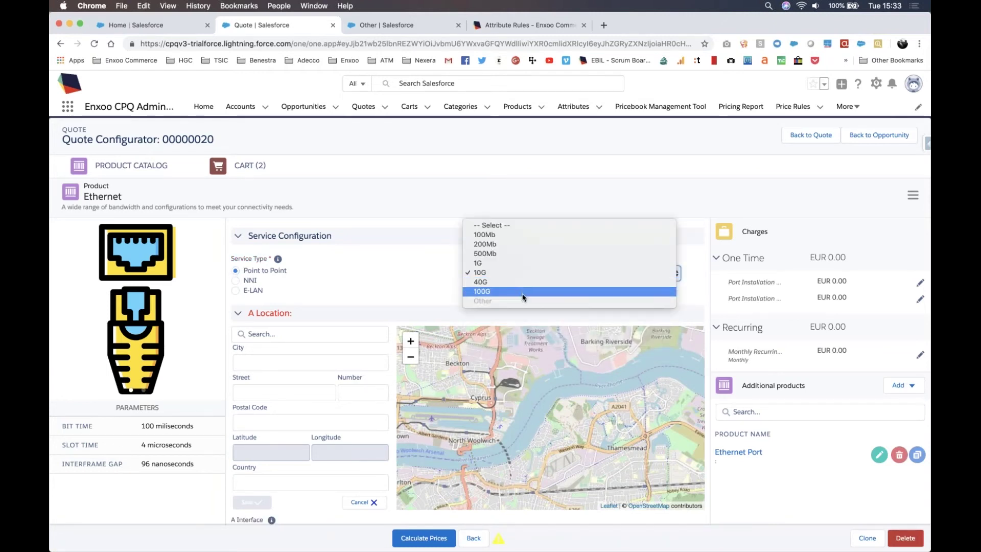
pyautogui.click(449, 281)
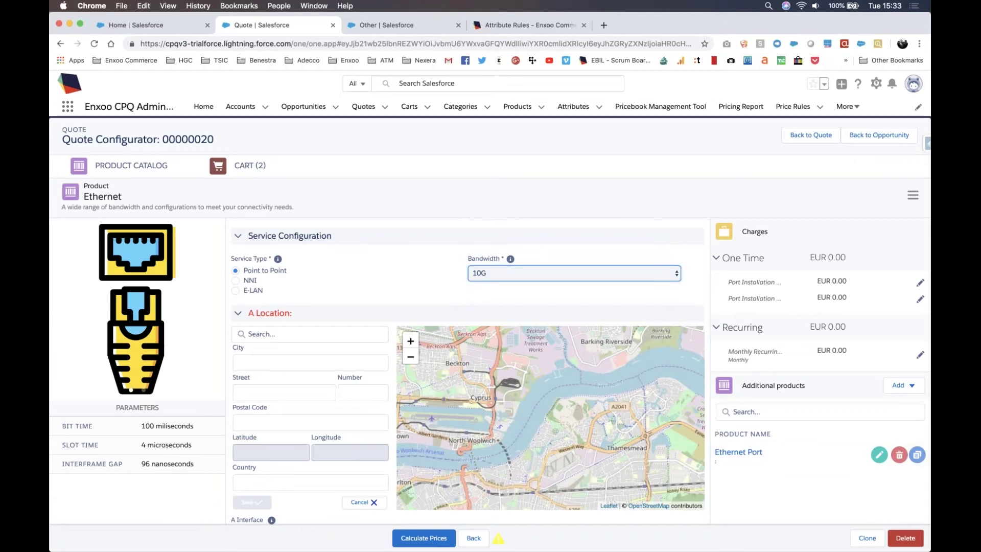
pyautogui.click(879, 454)
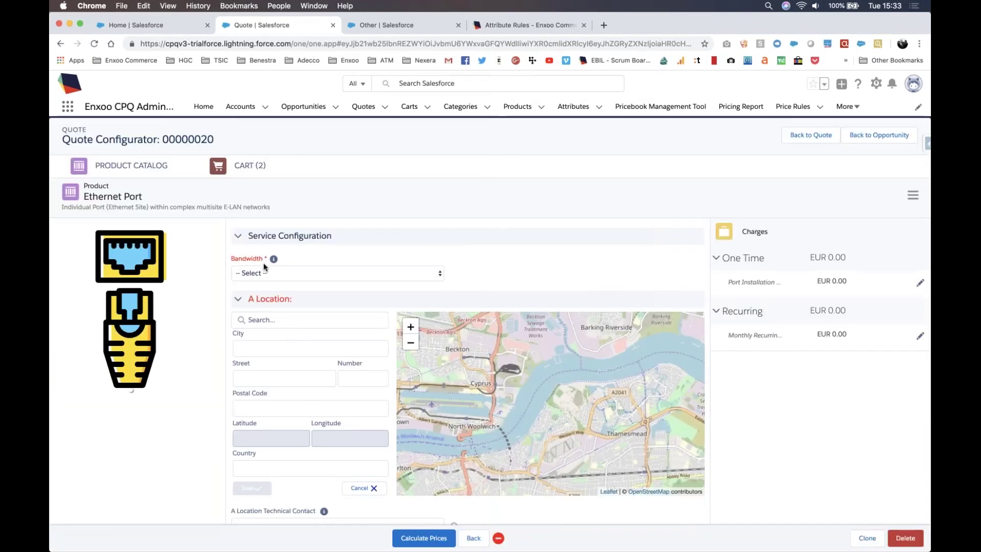
# Step: Cycle Ethernet Port bandwidth through 100Mb, 200Mb, 500Mb and 1G, finally choosing Other
pyautogui.click(263, 267)
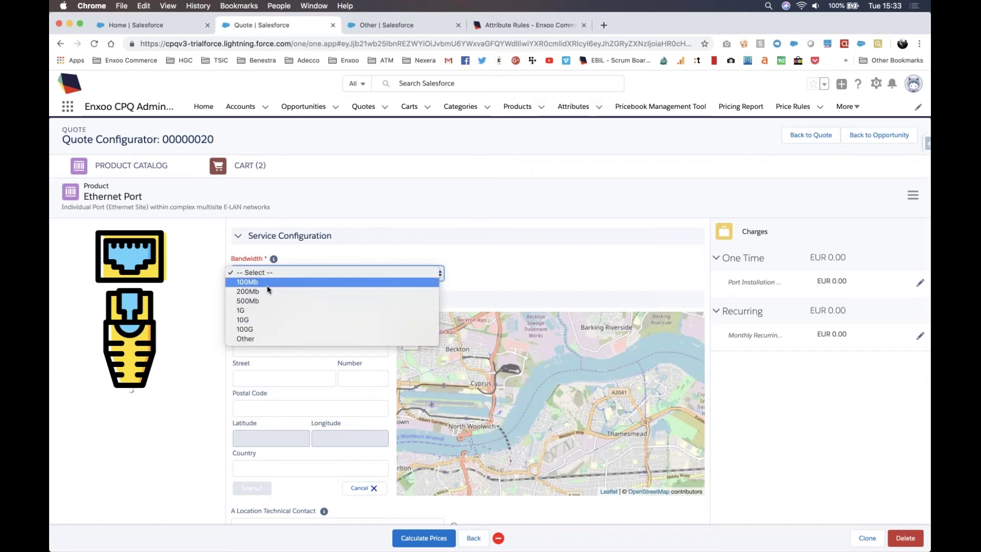
pyautogui.click(267, 285)
pyautogui.click(267, 271)
pyautogui.click(269, 276)
pyautogui.click(270, 275)
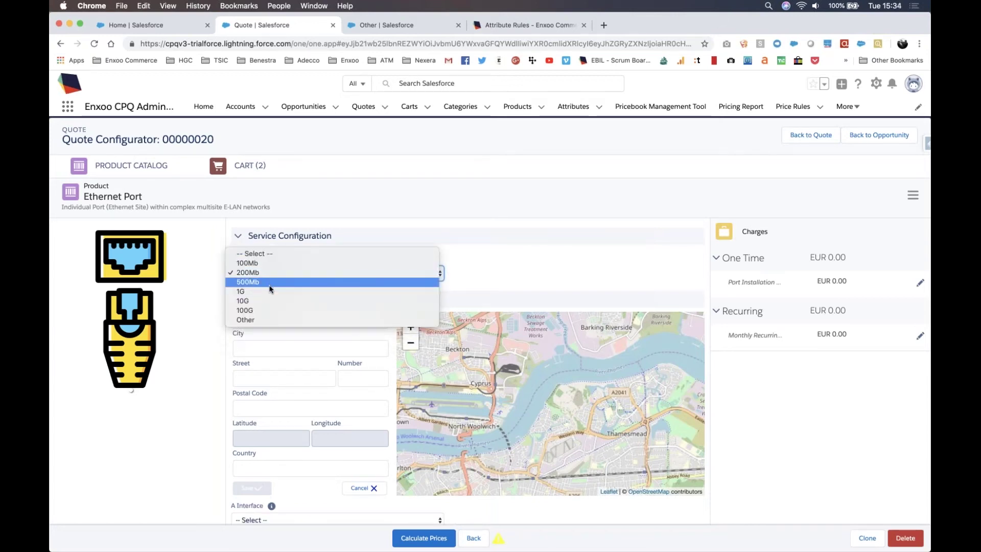
pyautogui.click(270, 289)
pyautogui.click(270, 276)
pyautogui.click(271, 281)
pyautogui.click(271, 276)
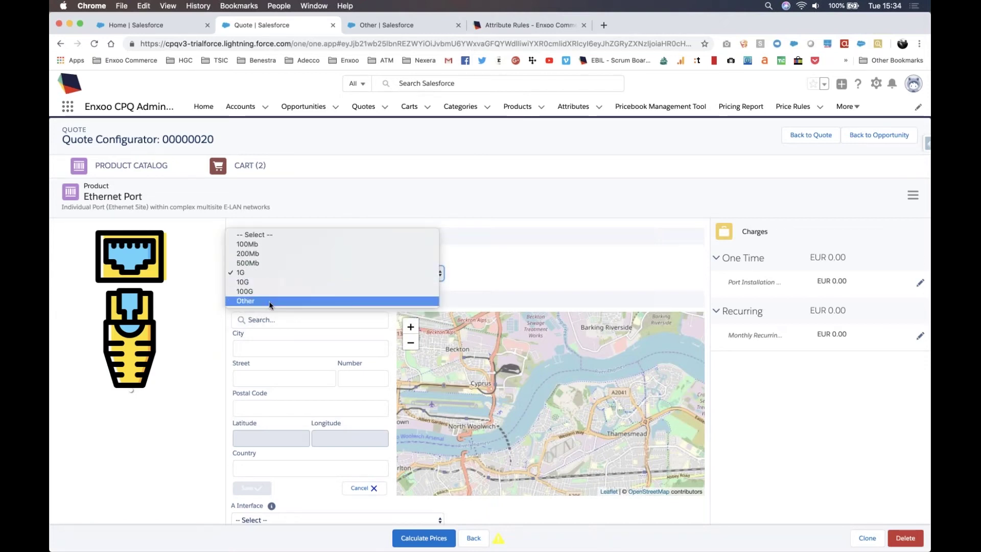
pyautogui.click(269, 302)
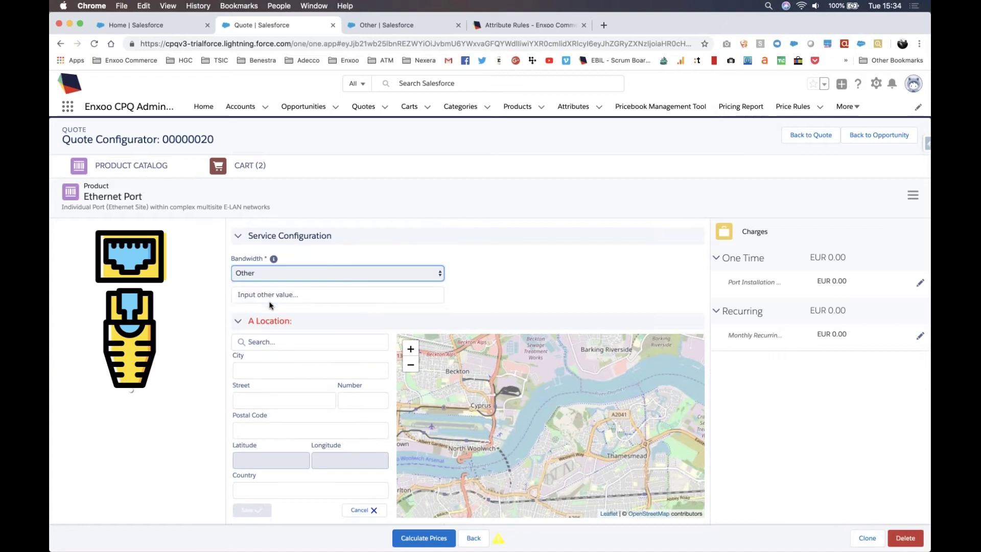
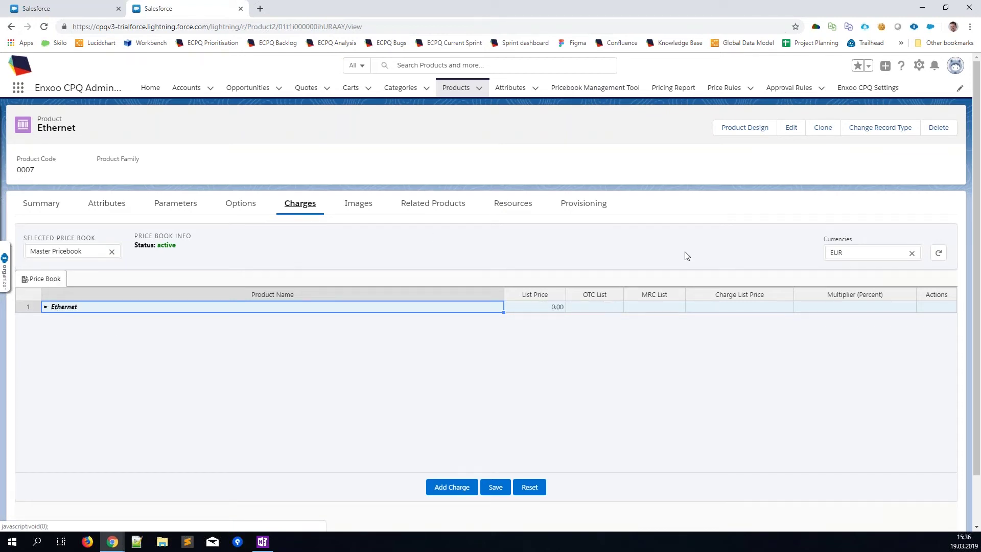
# Step: Expand Ethernet's charges in the Price Book and open its Monthly Recurring Fee price grid
pyautogui.click(46, 307)
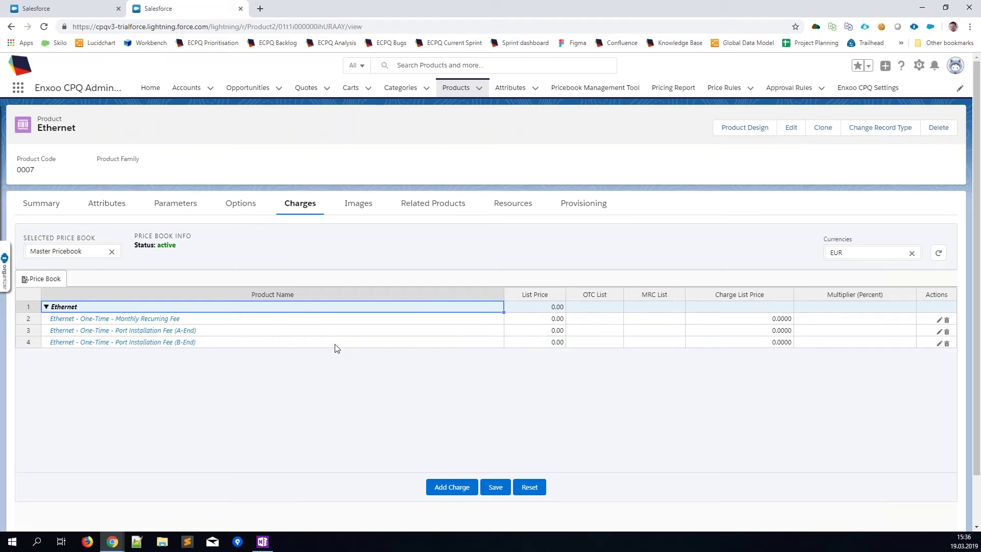
pyautogui.click(147, 323)
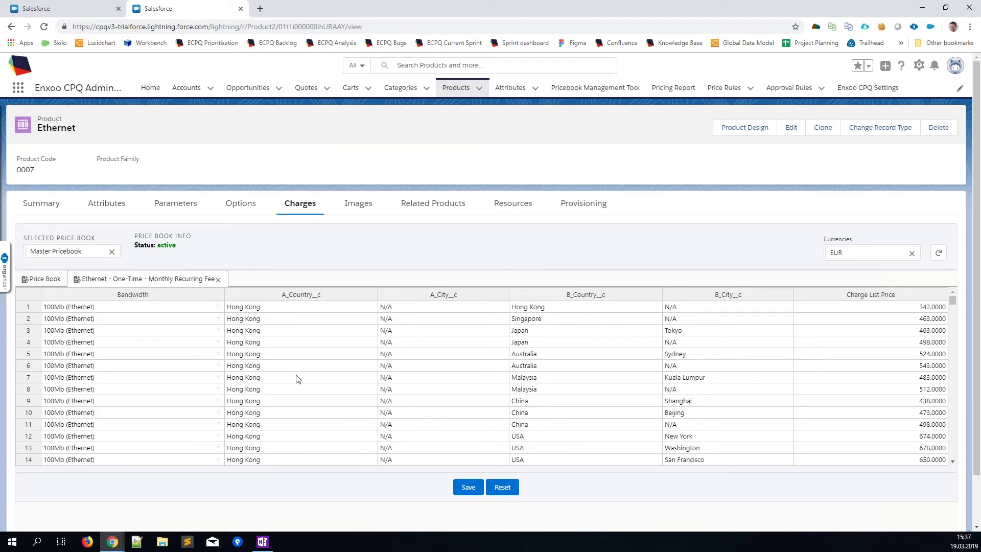
pyautogui.click(835, 389)
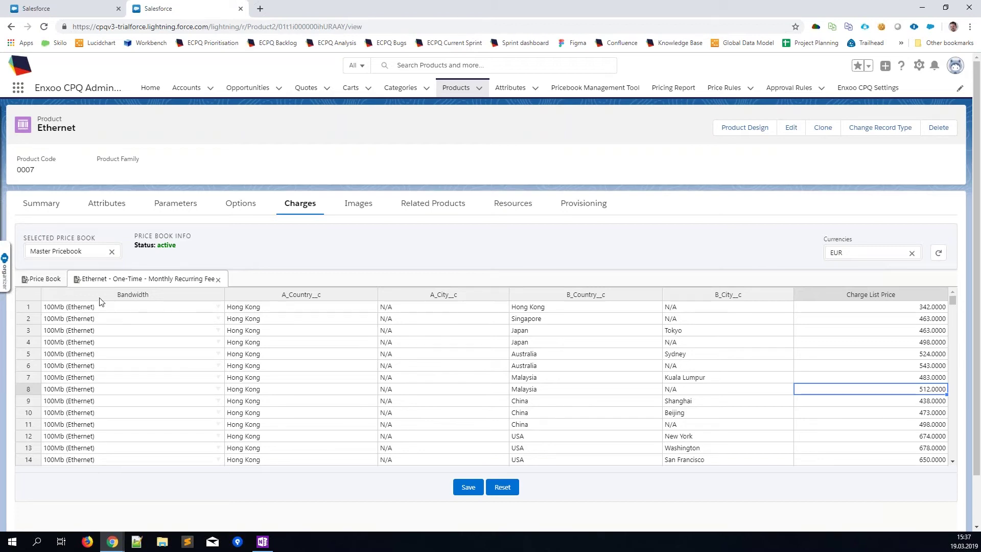
# Step: View the A-End and B-End Port Installation Fee price grids, finishing on A-End interface prices
pyautogui.click(46, 280)
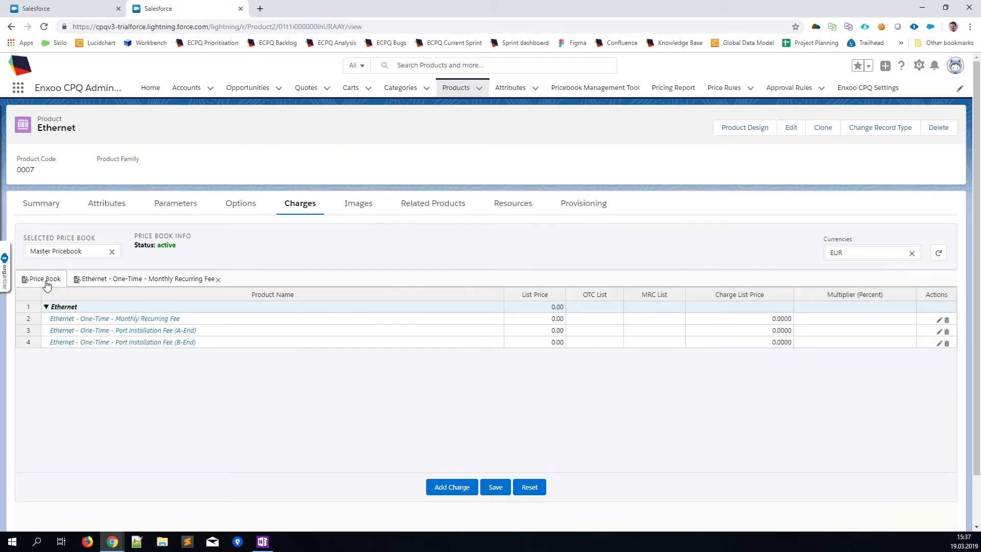
pyautogui.click(168, 333)
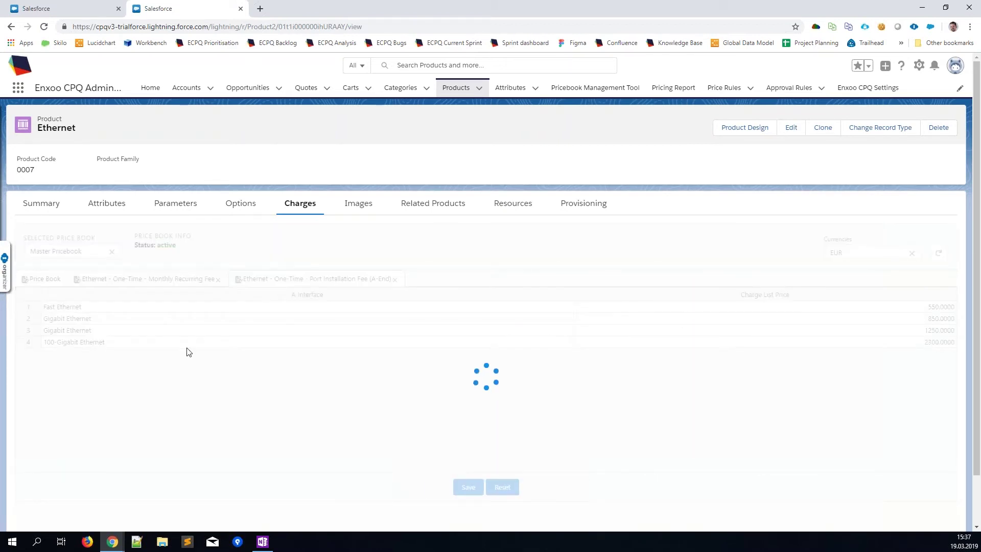
pyautogui.click(41, 279)
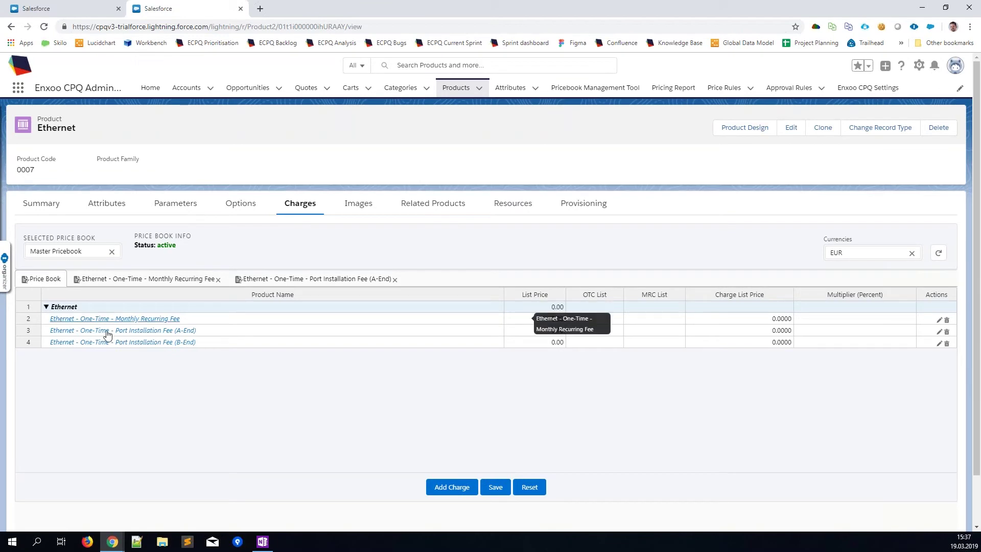
pyautogui.click(110, 342)
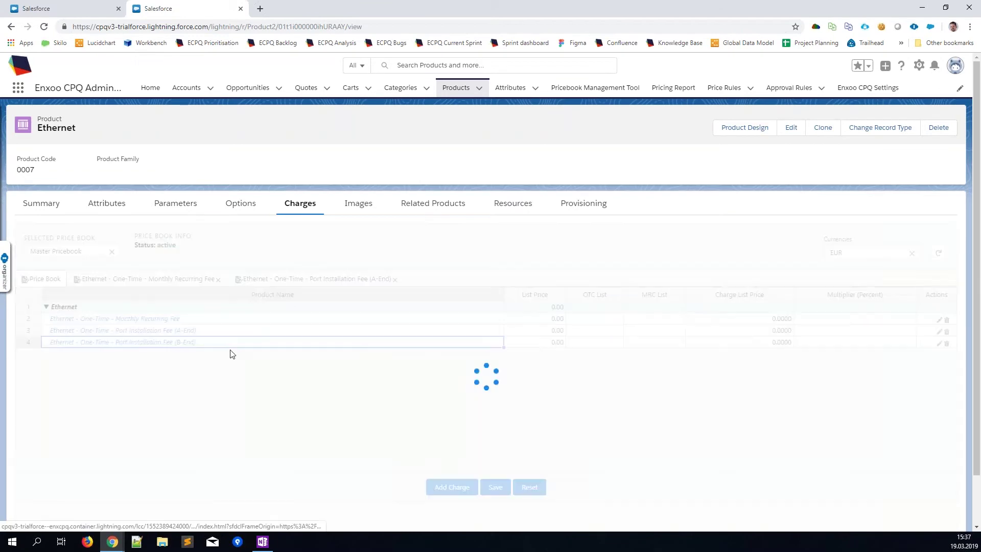
pyautogui.click(317, 279)
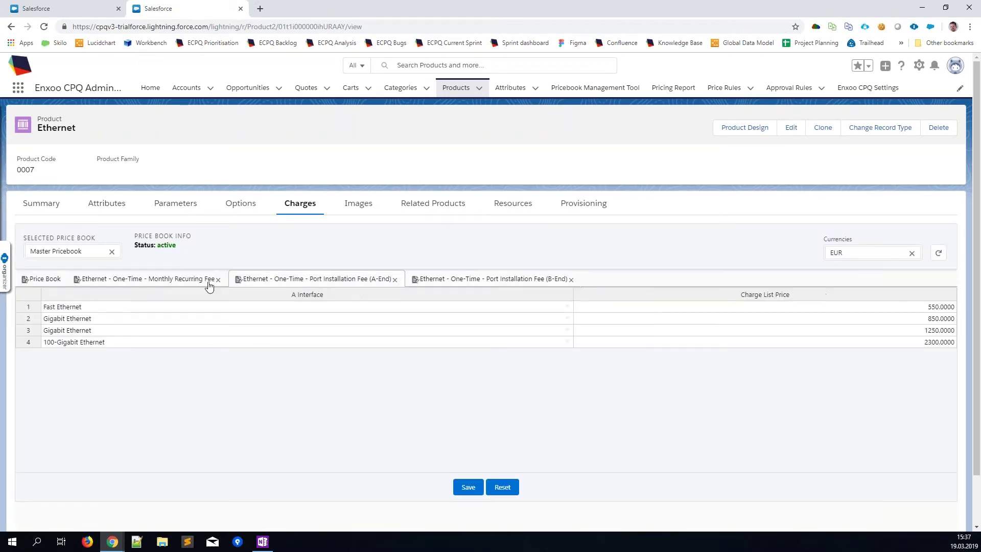
pyautogui.click(149, 282)
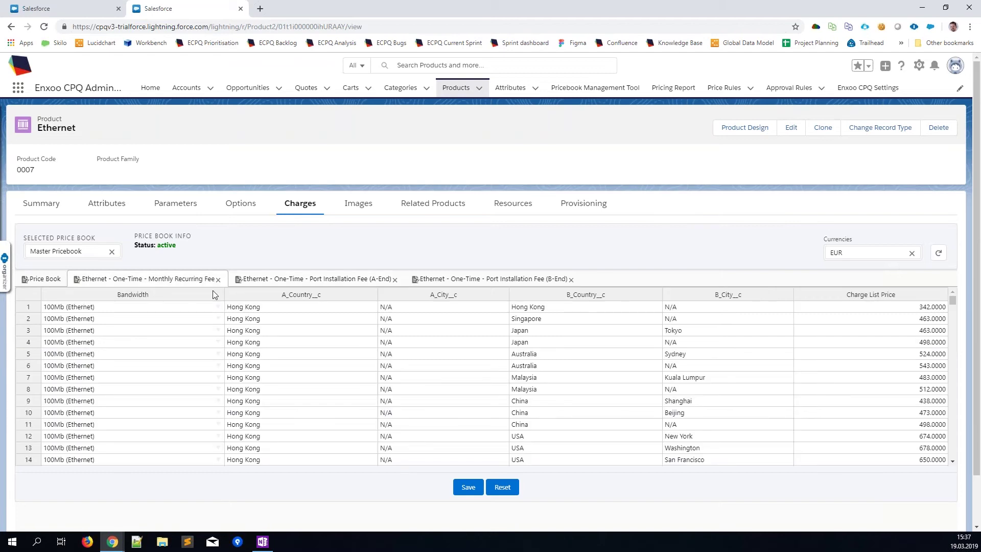
pyautogui.click(309, 281)
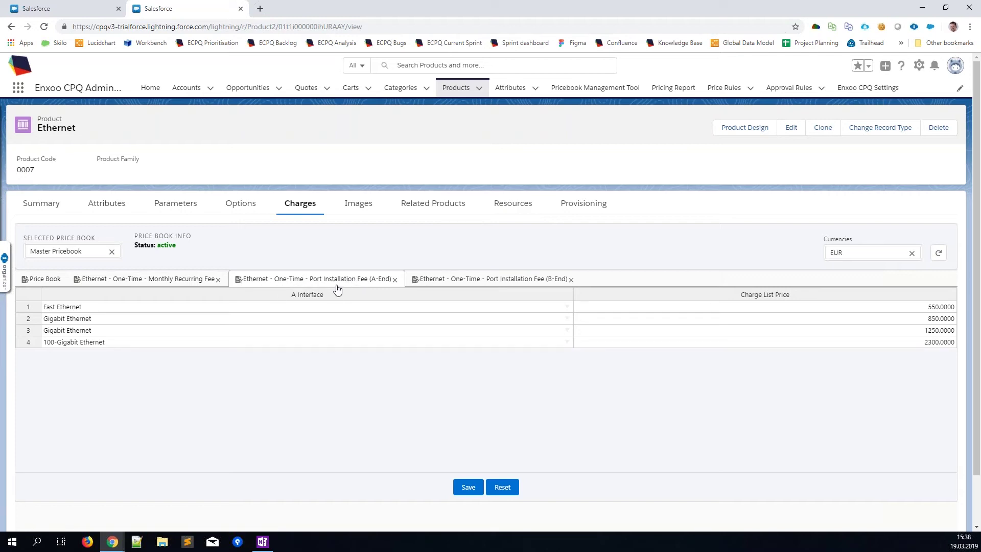
# Step: Open the related Ethernet Port product in a new tab and view its Port Installation Fee prices
pyautogui.click(427, 214)
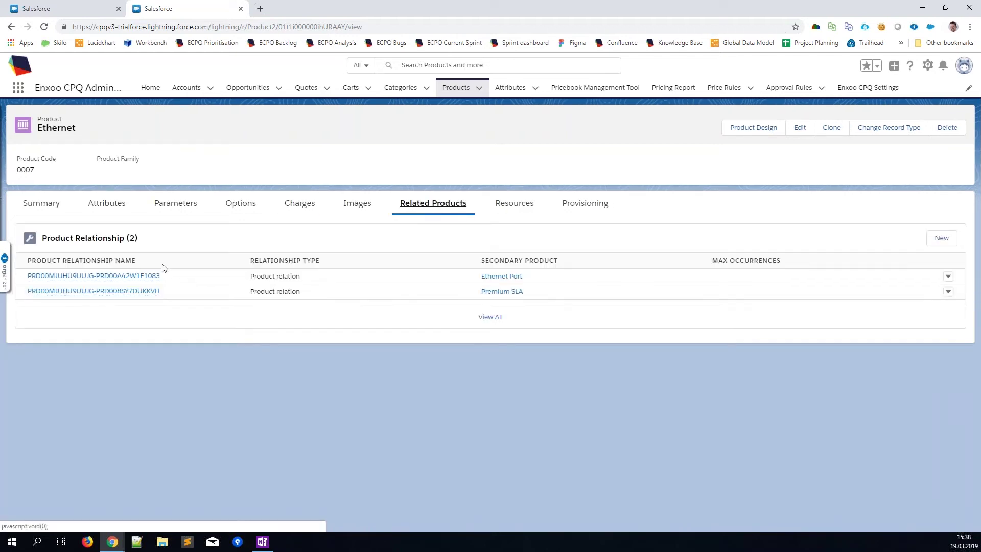
pyautogui.rightClick(495, 276)
pyautogui.click(521, 285)
pyautogui.click(322, 10)
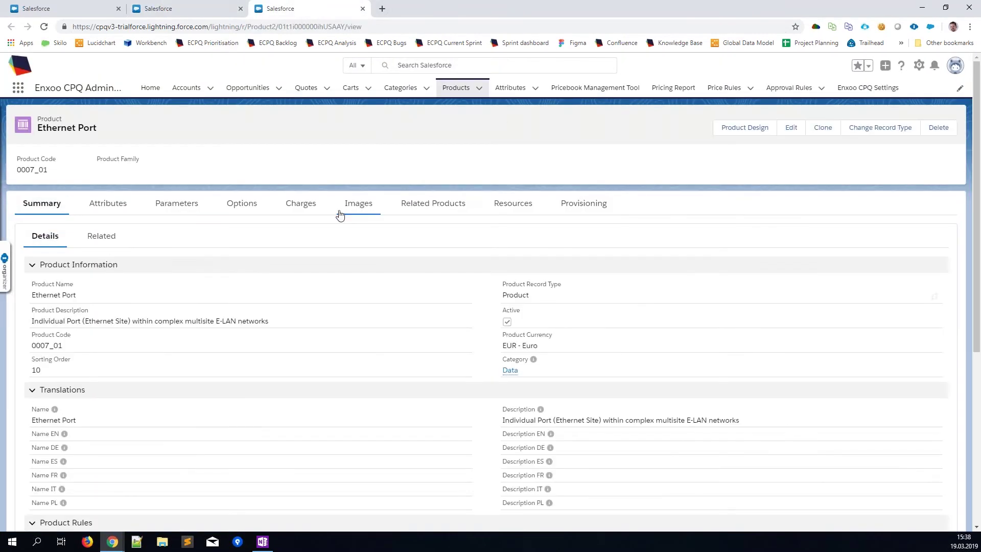
pyautogui.click(300, 210)
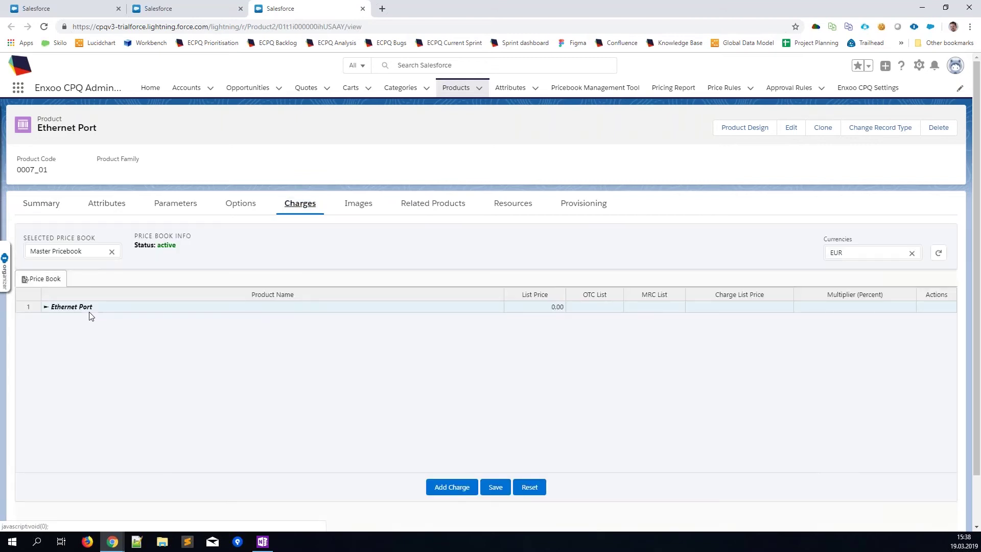
pyautogui.click(72, 310)
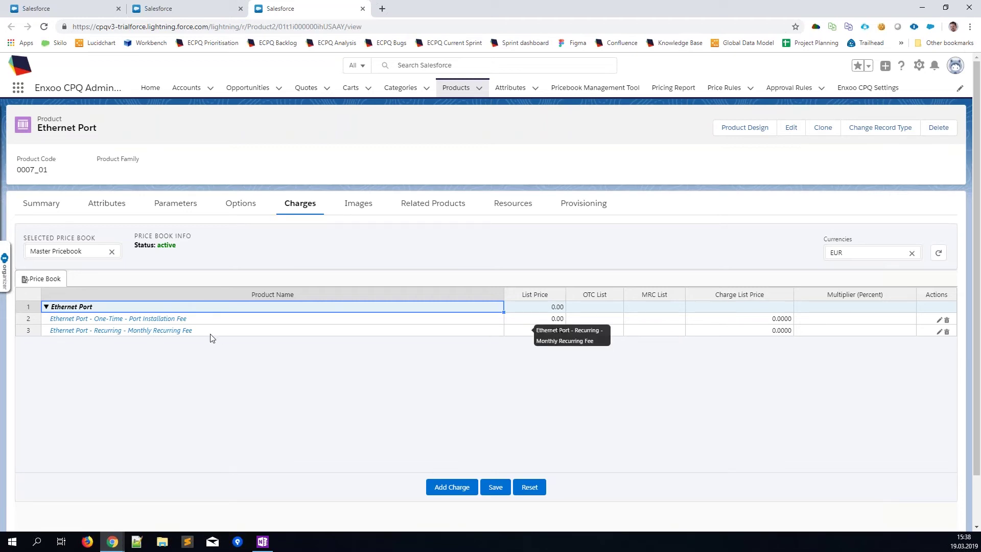
pyautogui.click(127, 323)
pyautogui.click(127, 320)
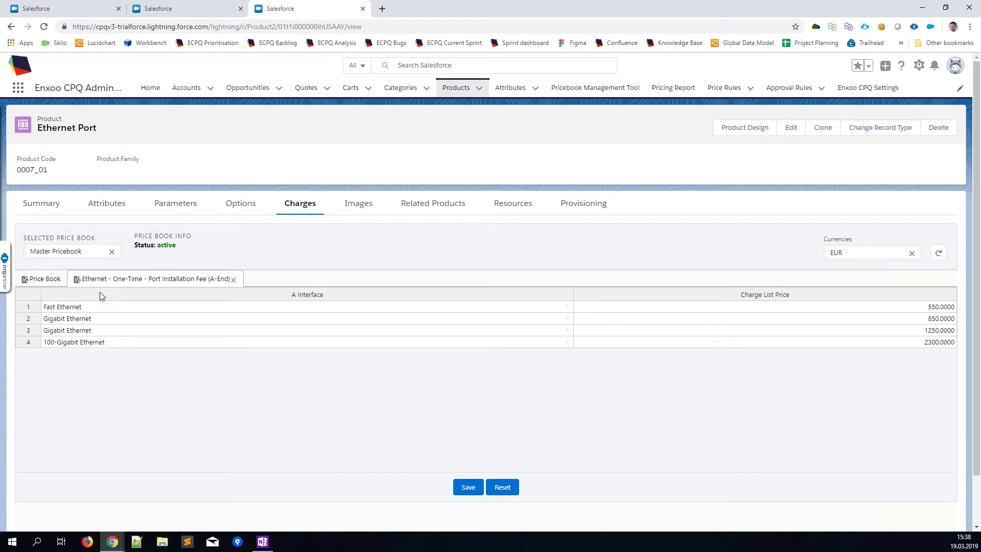
# Step: Open the Telecom Bundle for ACME quote's configurator and add Ethernet from the Product Catalog
pyautogui.click(93, 4)
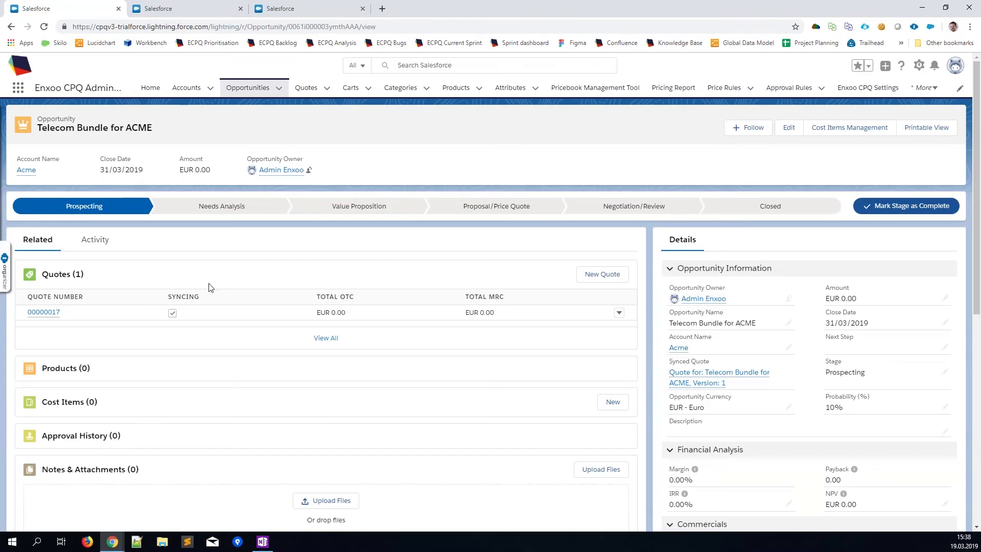
pyautogui.click(44, 312)
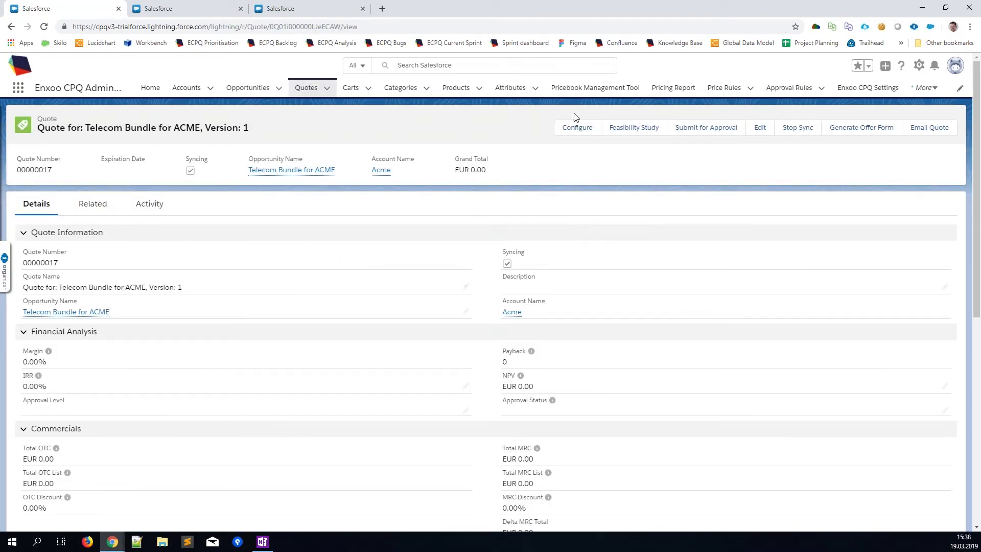
pyautogui.click(567, 134)
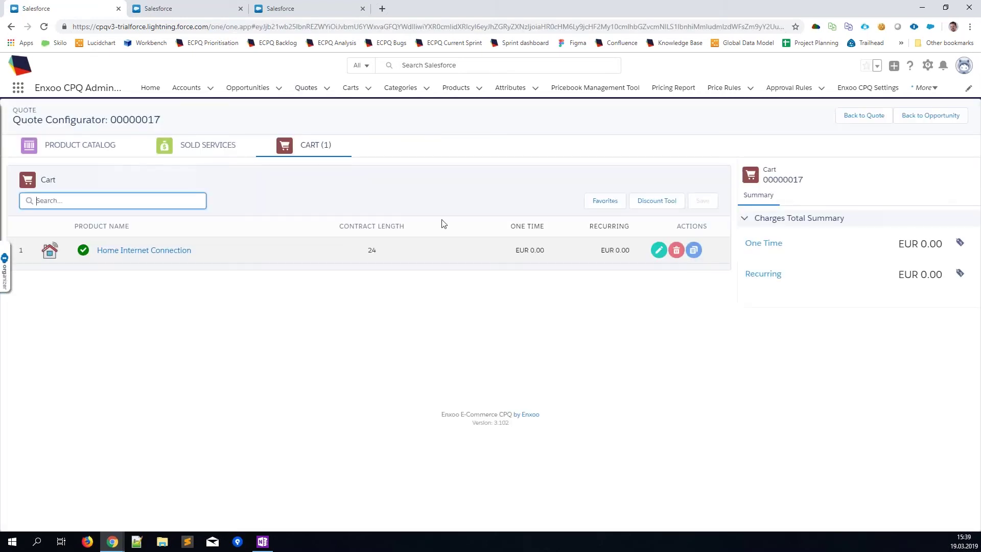
pyautogui.click(94, 146)
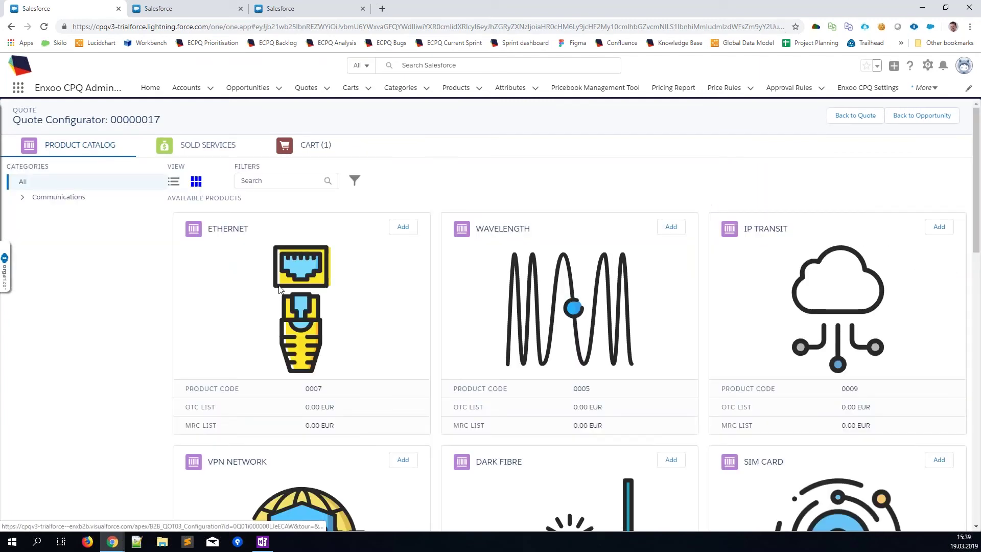
pyautogui.click(307, 302)
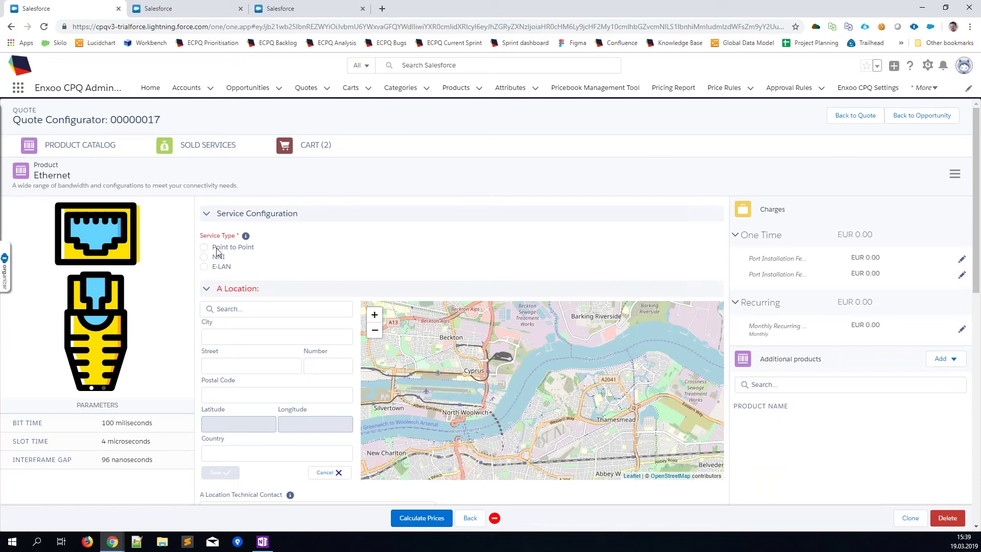
# Step: Configure Ethernet as Point to Point at 1G, Hong Kong A location, Gigabit Ethernet A interface
pyautogui.click(215, 249)
pyautogui.click(496, 251)
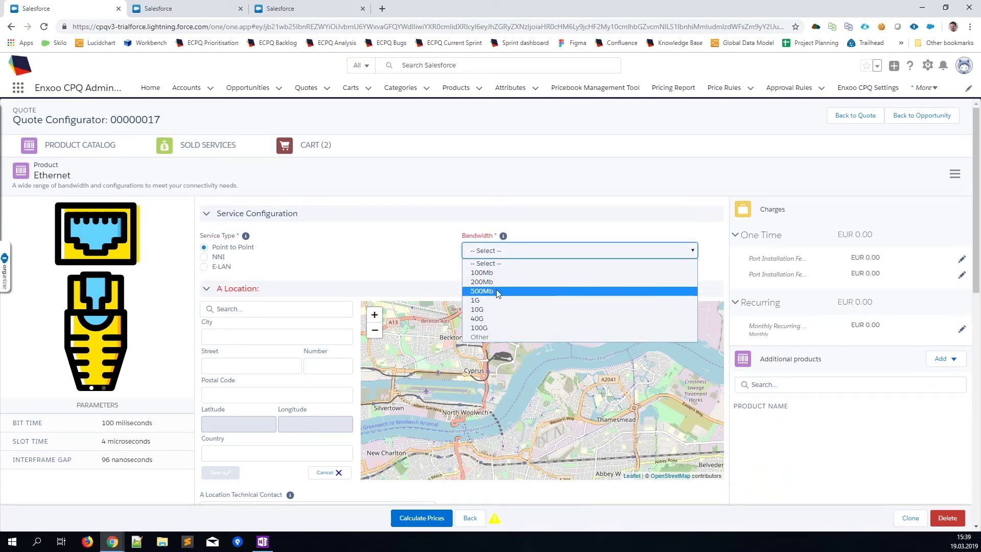
pyautogui.click(494, 306)
pyautogui.click(259, 309)
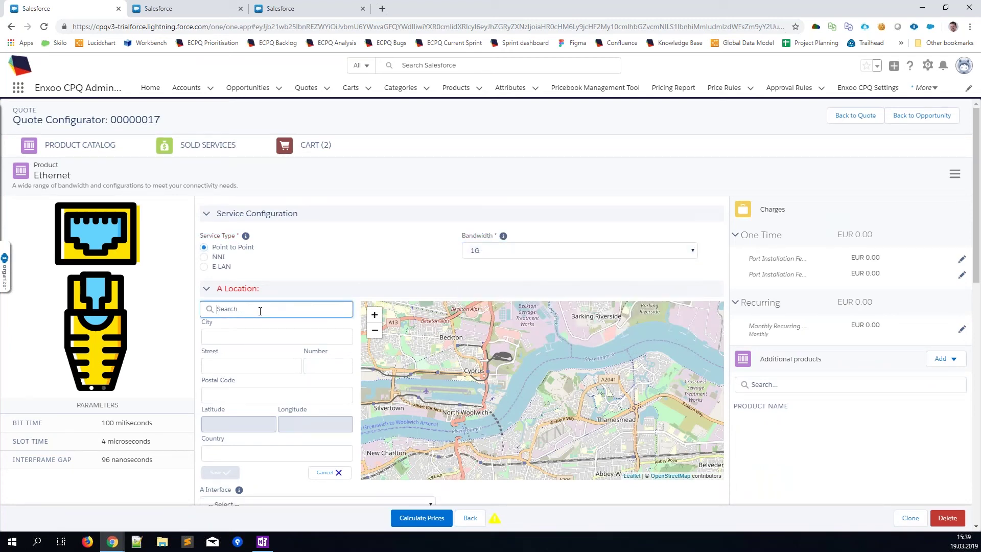
pyautogui.write('hon')
pyautogui.click(290, 328)
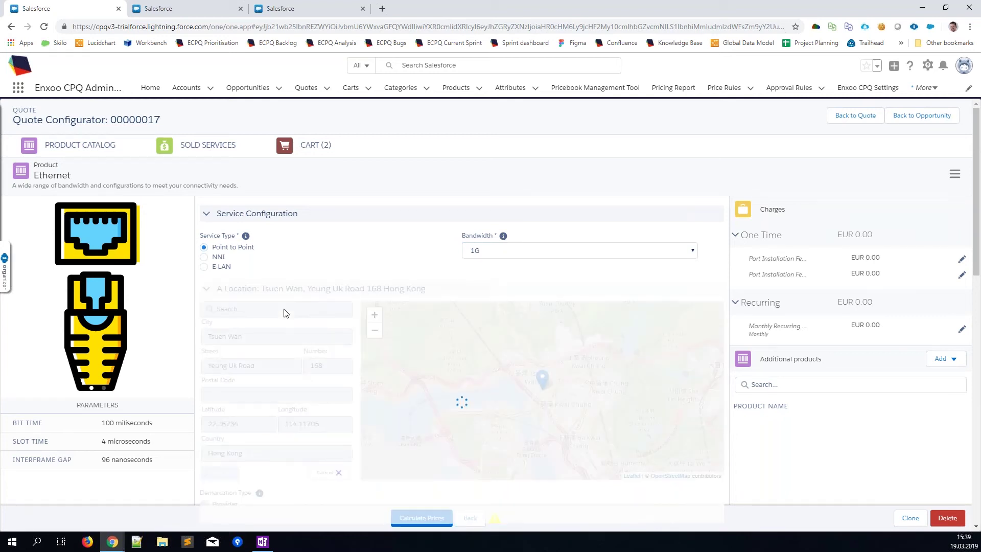
pyautogui.scroll(-4, 363, 398)
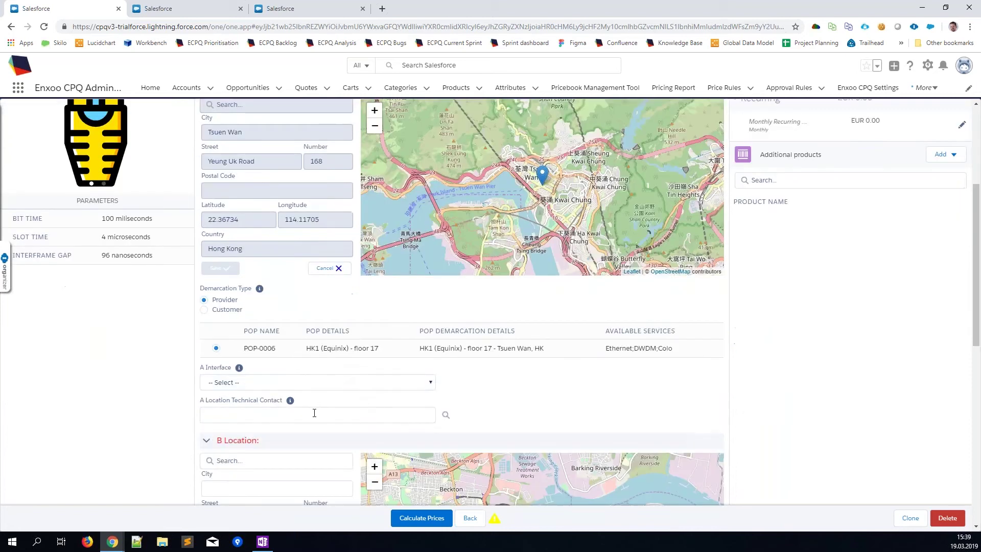
pyautogui.click(299, 389)
pyautogui.click(307, 408)
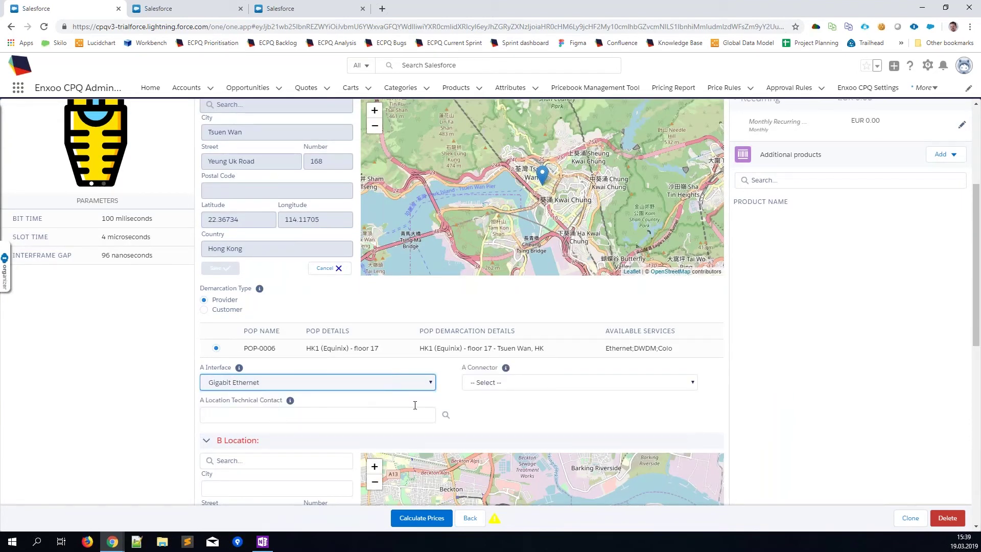
pyautogui.click(600, 384)
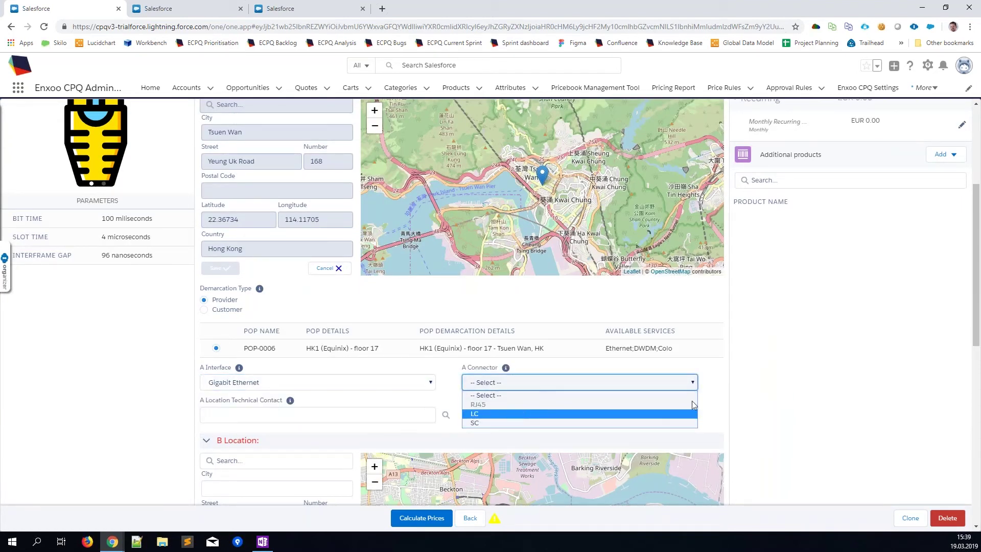
# Step: Set the Hong Kong end connector to LC and choose the Tokyo address as B location
pyautogui.click(505, 413)
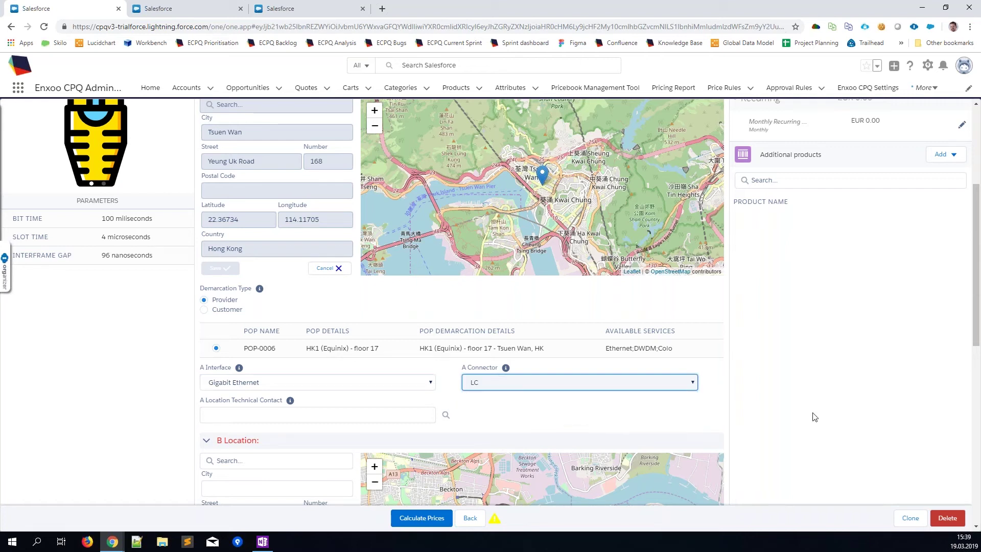
pyautogui.scroll(-3, 768, 421)
pyautogui.click(317, 307)
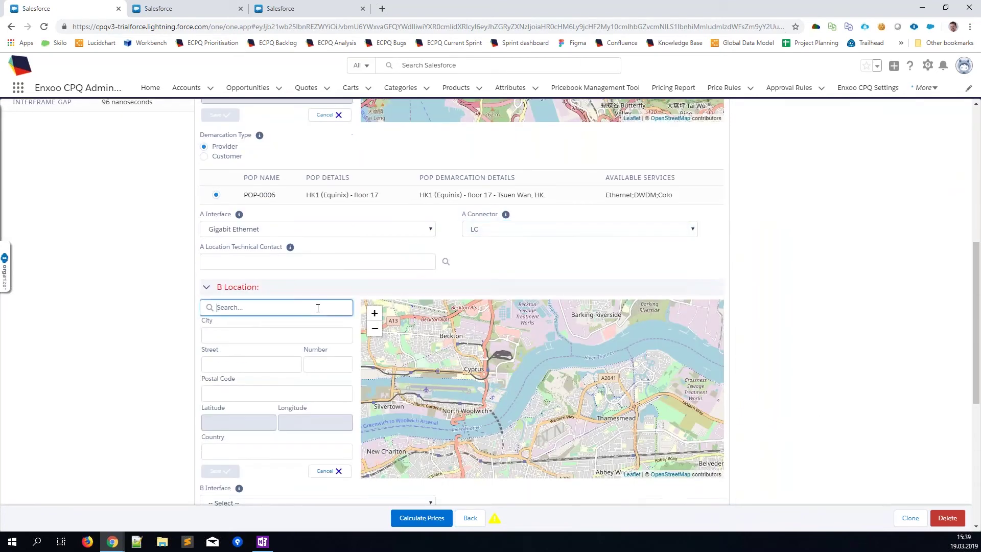
pyautogui.write('tokyo')
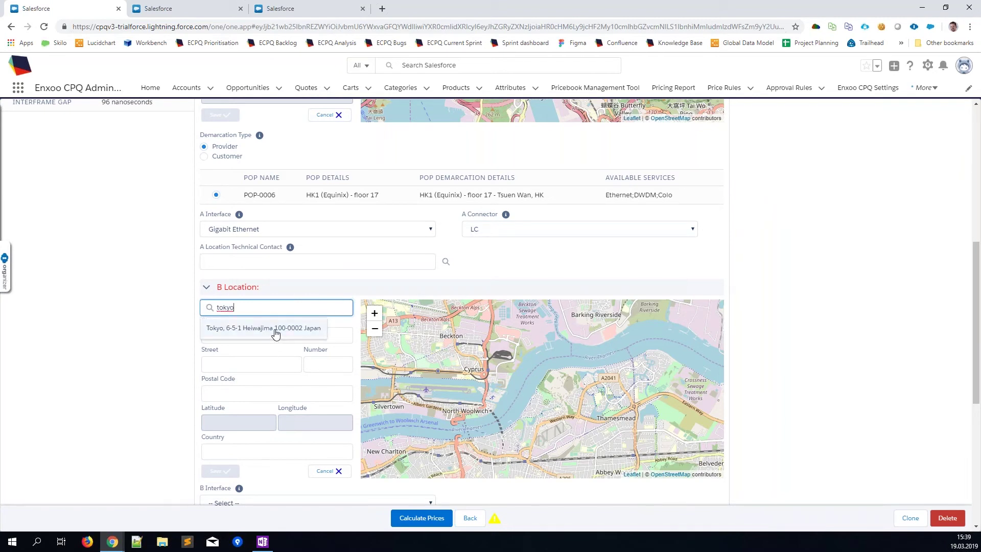
pyautogui.click(276, 333)
# Step: Give the Tokyo B end a Gigabit Ethernet interface with an LC connector
pyautogui.scroll(-3, 274, 344)
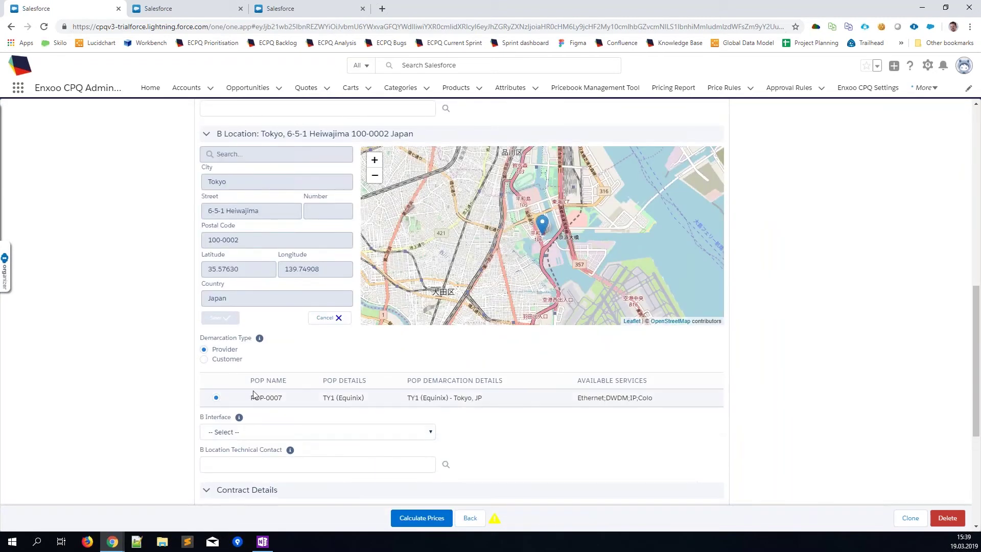
pyautogui.scroll(-2, 254, 394)
pyautogui.click(238, 331)
pyautogui.click(238, 370)
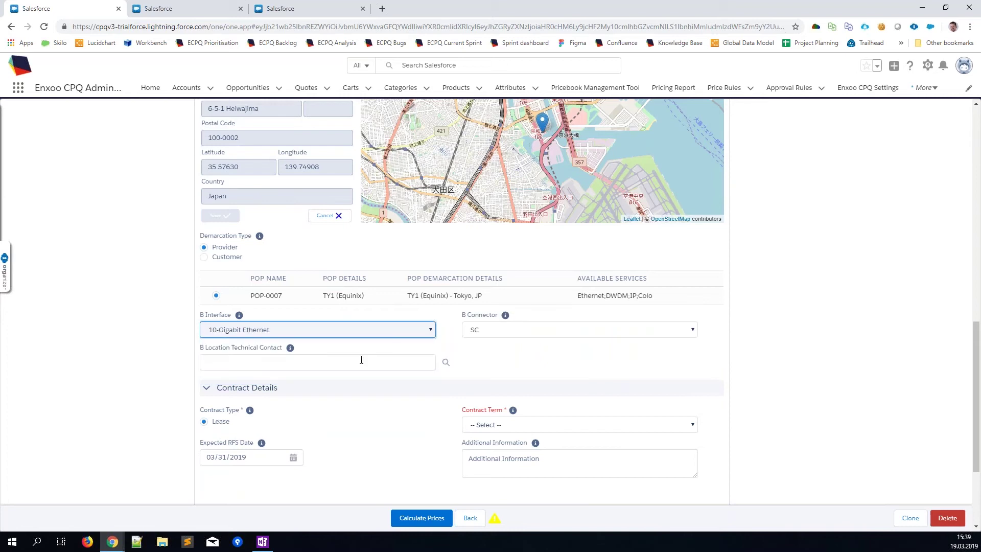
pyautogui.click(401, 333)
pyautogui.click(387, 360)
pyautogui.click(486, 331)
pyautogui.click(481, 362)
# Step: Set the contract term to 36 Months
pyautogui.click(479, 425)
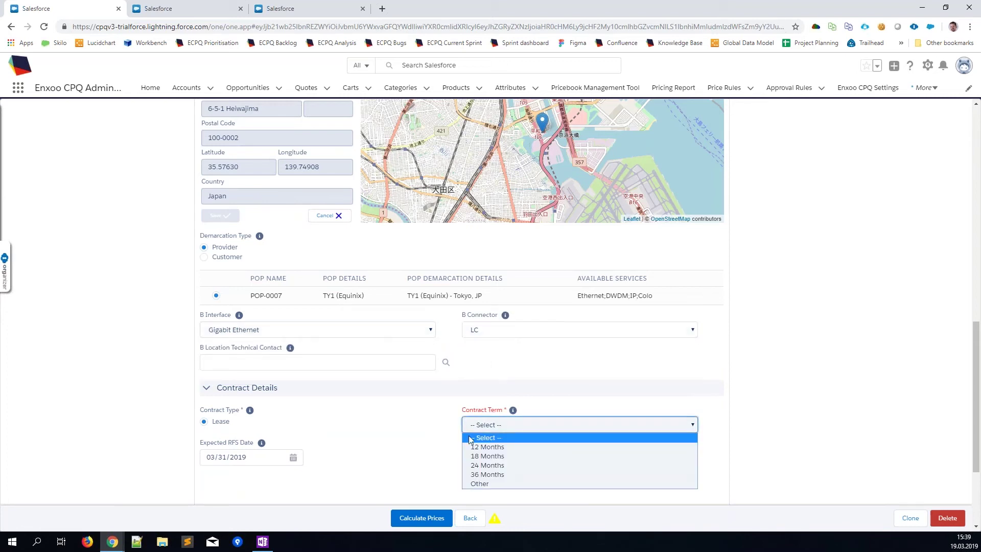
pyautogui.click(472, 447)
pyautogui.click(487, 423)
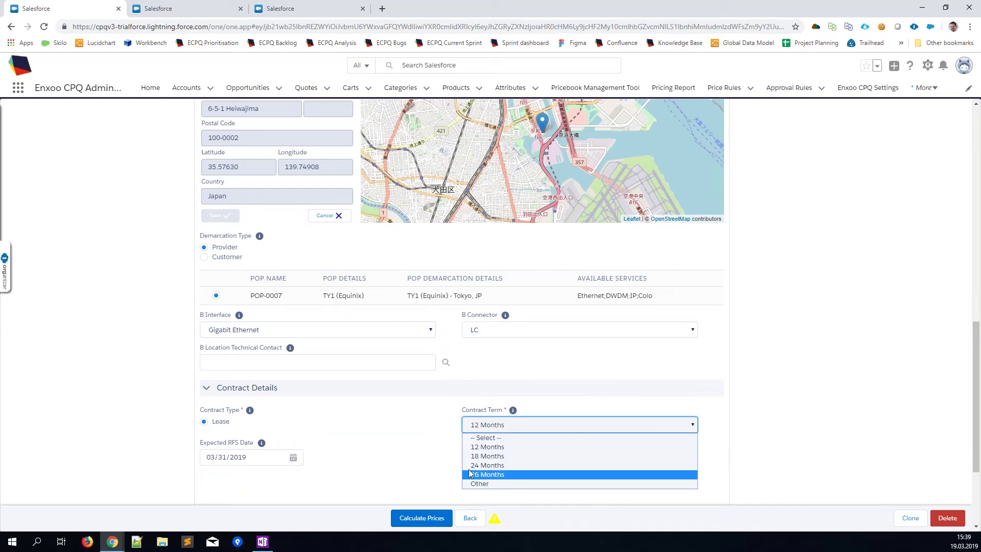
pyautogui.click(474, 462)
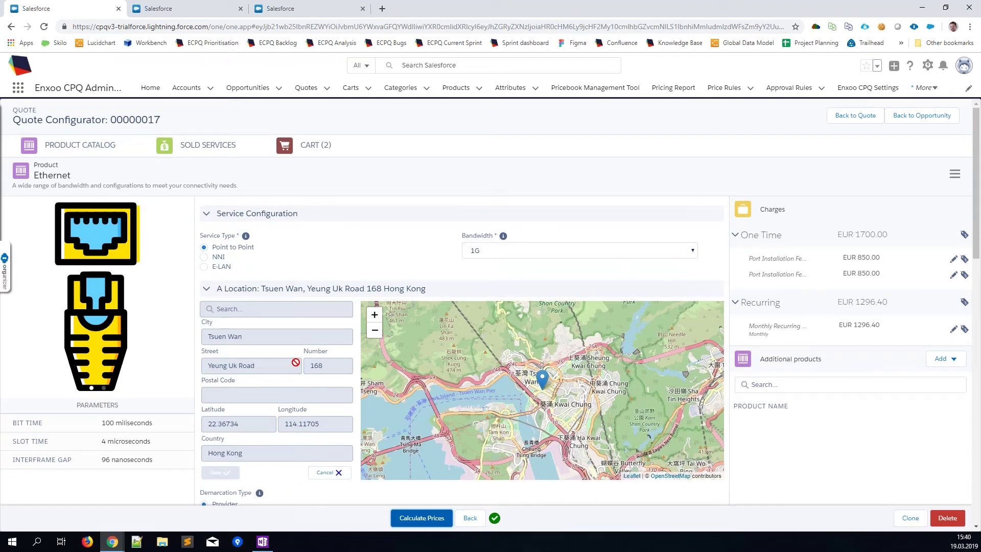
# Step: Switch the Hong Kong end interface to 10-Gigabit Ethernet and recalculate prices
pyautogui.scroll(-3, 295, 361)
pyautogui.click(289, 439)
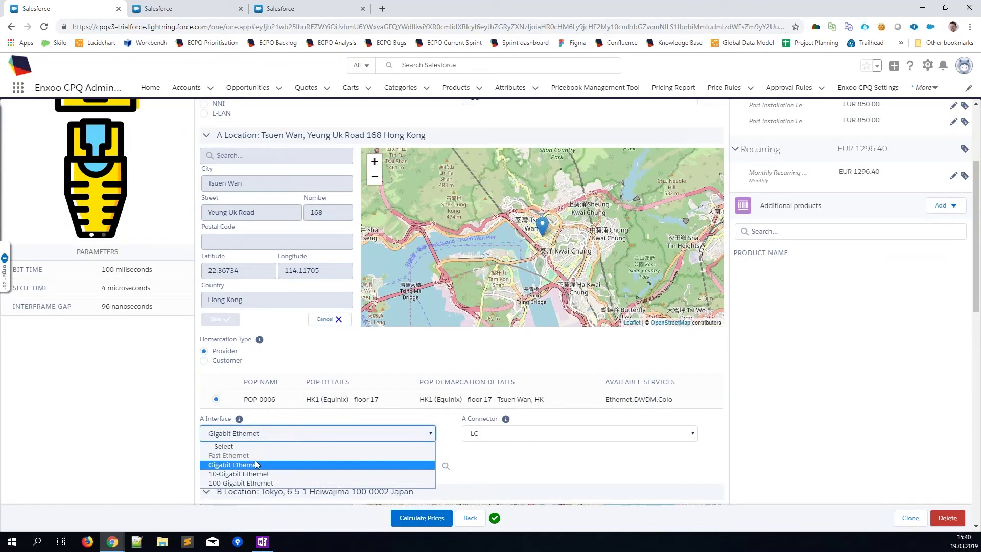
pyautogui.click(256, 473)
pyautogui.click(420, 518)
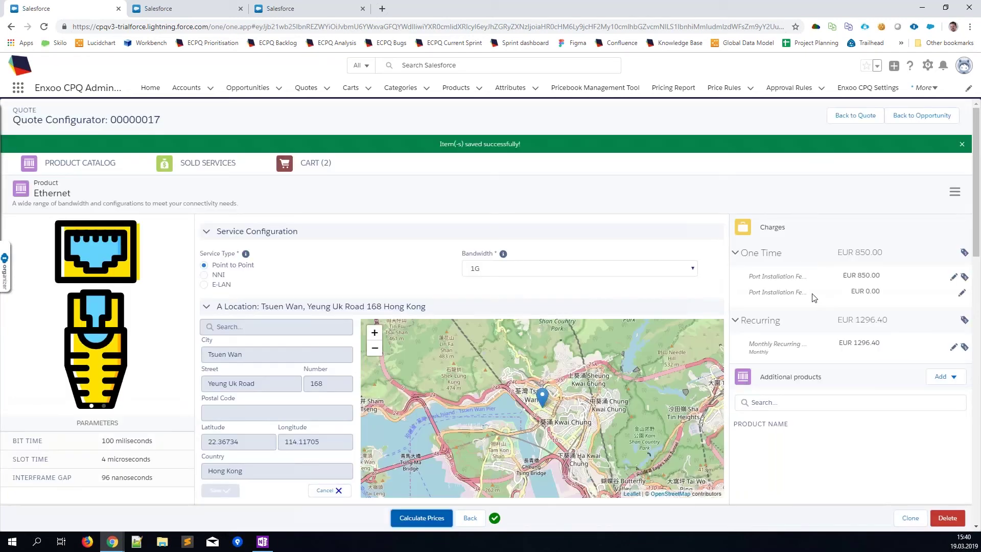
# Step: Bring up the list of additional products available for the Ethernet service
pyautogui.scroll(-3, 815, 297)
pyautogui.scroll(-1, 809, 272)
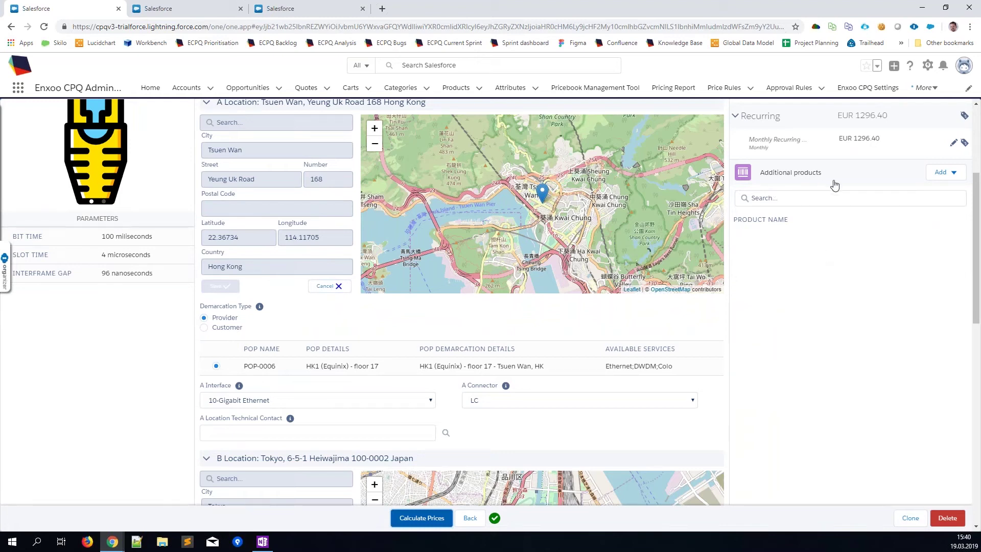
pyautogui.click(945, 172)
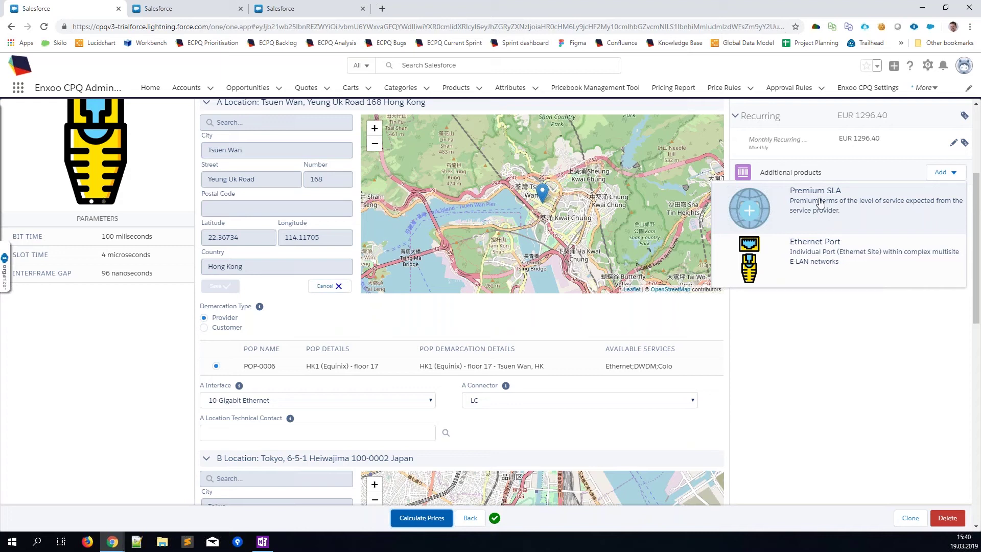
# Step: Add Premium SLA to the Ethernet and open the Premium SLA product page in a new tab
pyautogui.click(819, 202)
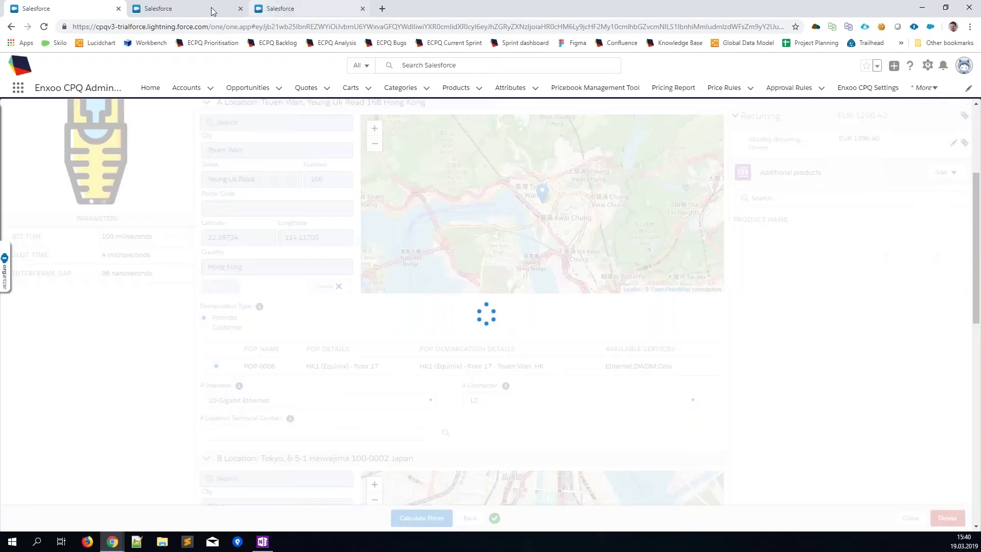
pyautogui.click(207, 9)
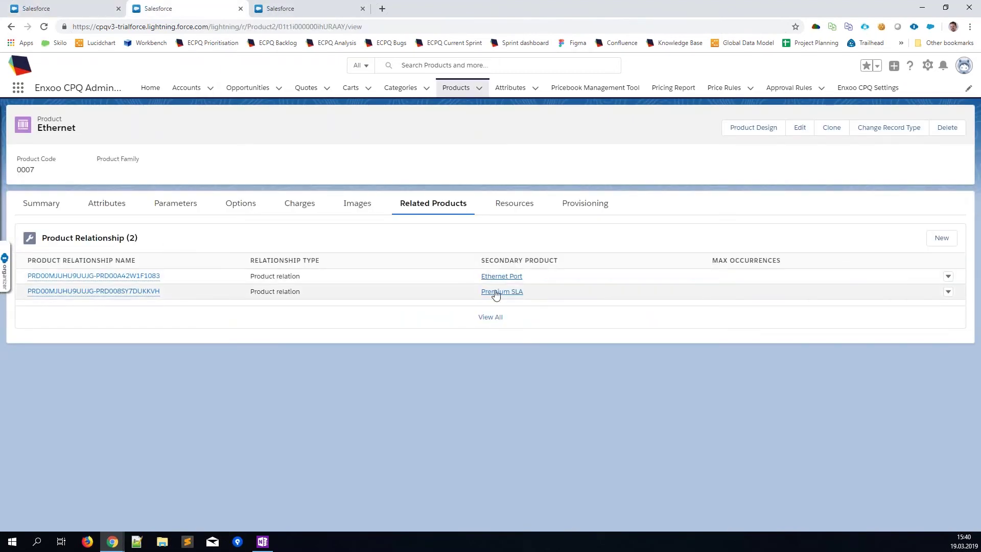
pyautogui.rightClick(496, 292)
pyautogui.click(540, 300)
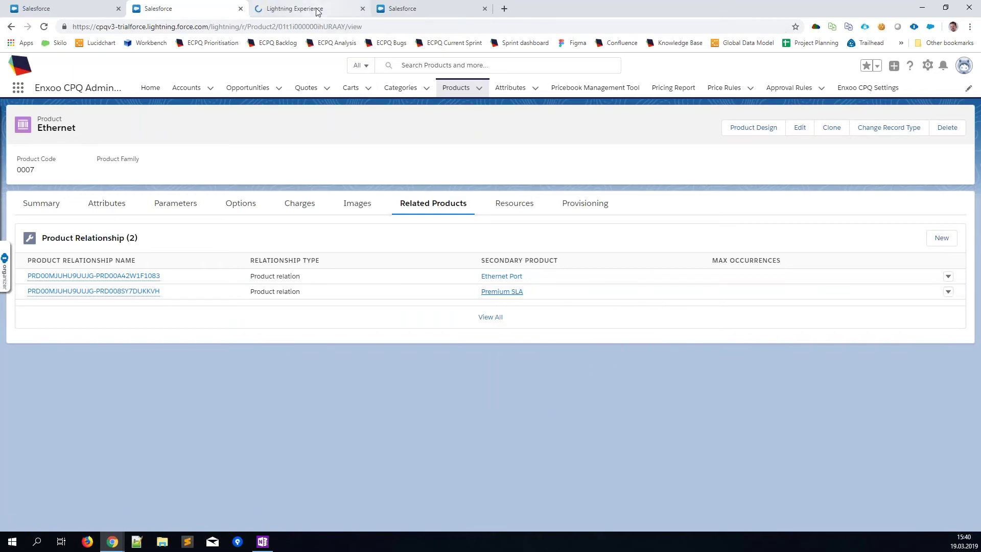
pyautogui.click(317, 11)
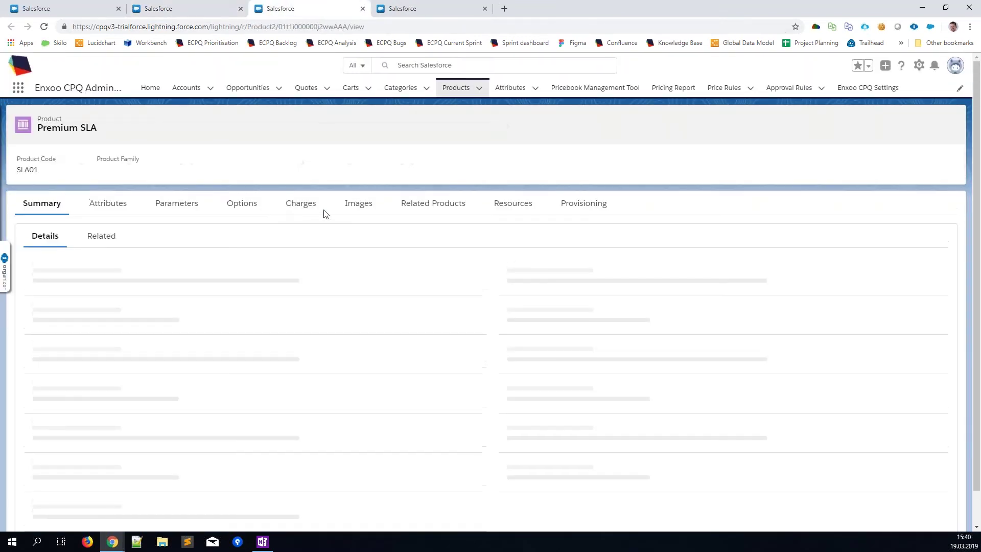
# Step: Check Premium SLA's 15 percent Monthly Fee, then recalculate the quote to price it at EUR 194.46
pyautogui.click(301, 208)
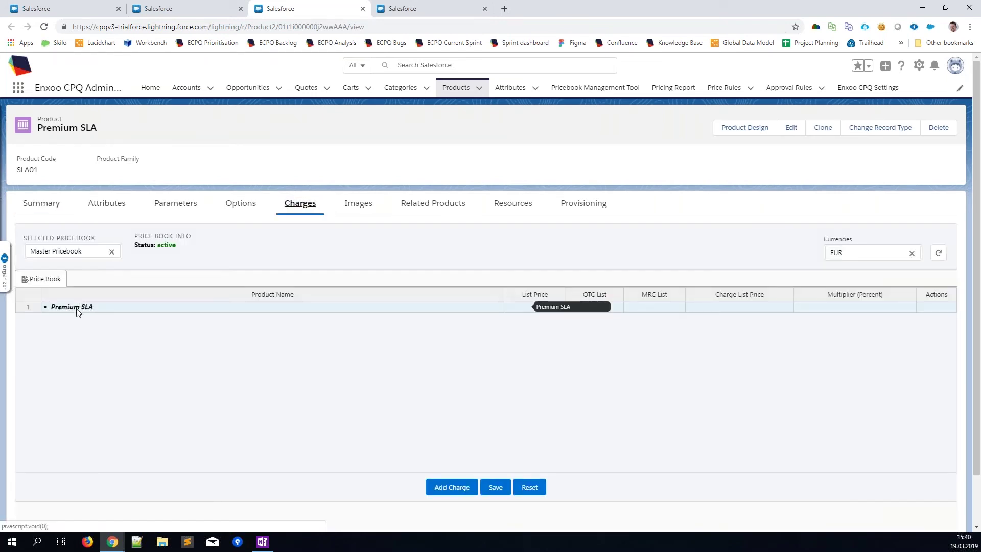
pyautogui.click(77, 309)
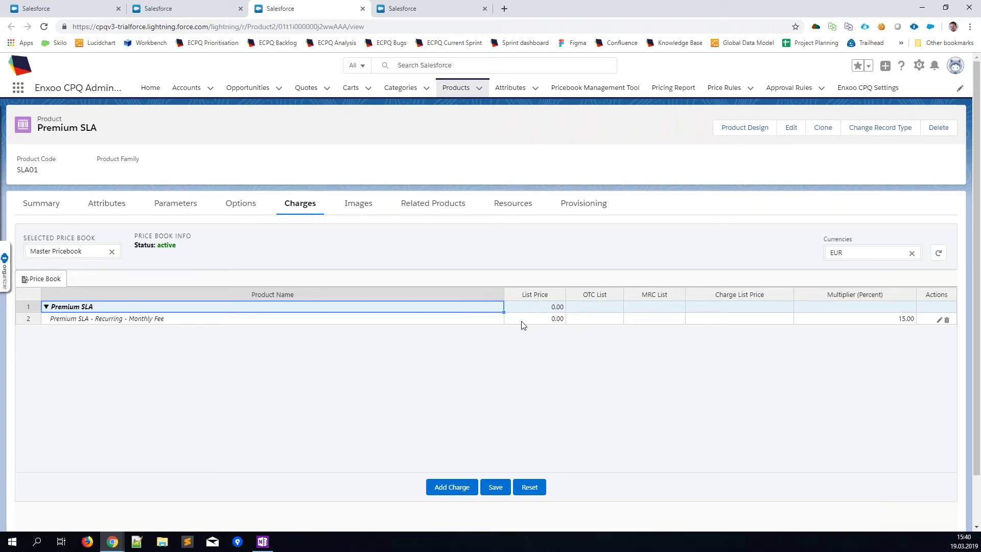
pyautogui.click(71, 8)
pyautogui.click(417, 518)
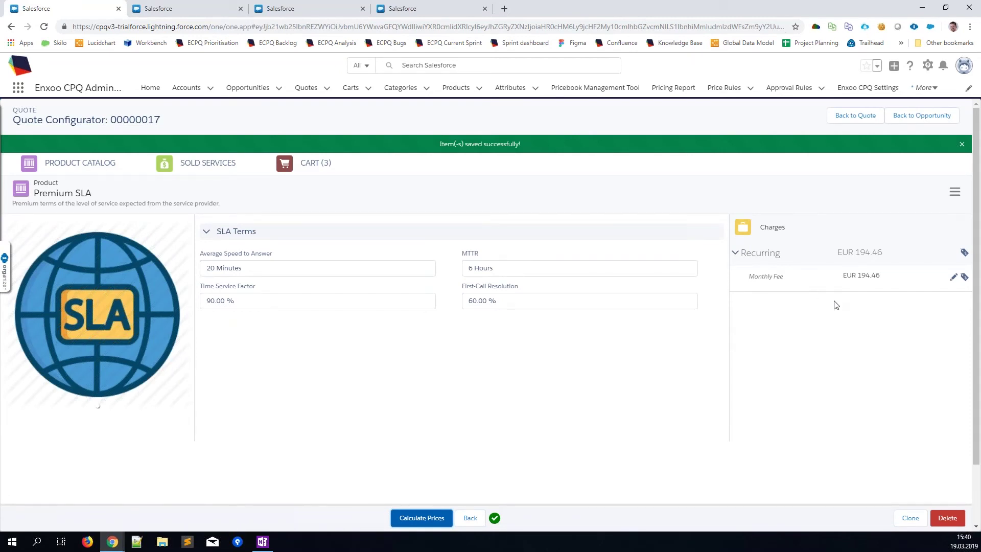
# Step: Return to the Premium SLA Charges tab showing the 15.00 percent recurring monthly fee multiplier
pyautogui.click(442, 7)
pyautogui.click(315, 8)
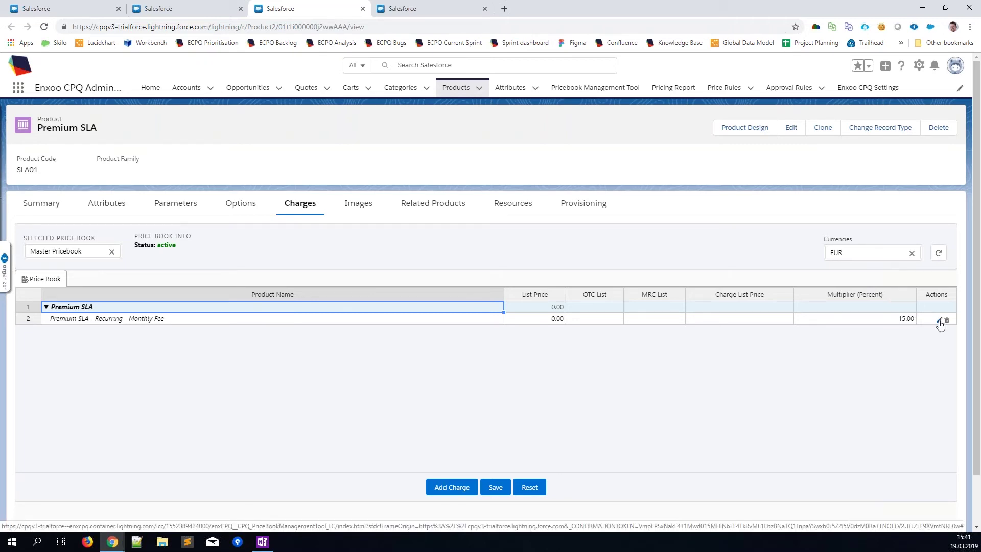
pyautogui.click(939, 320)
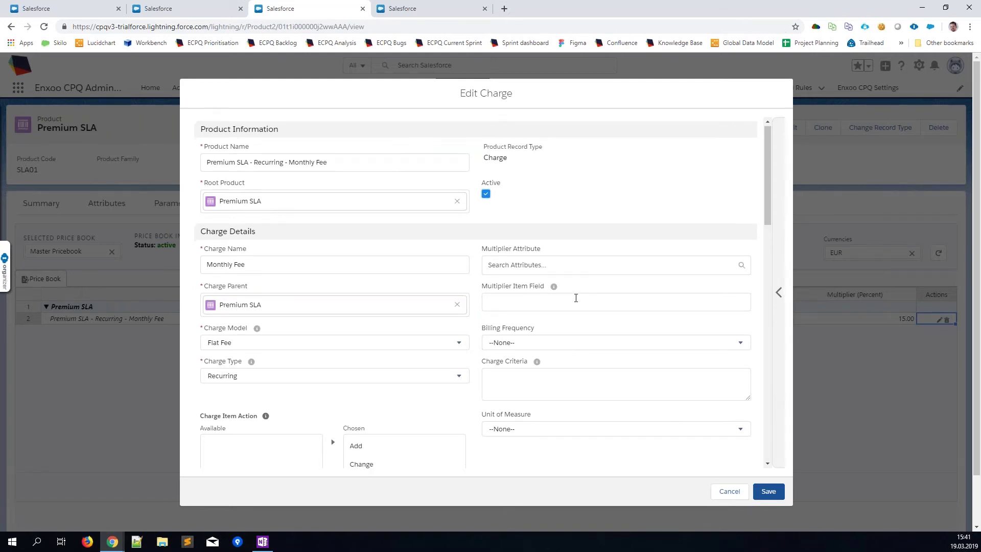
pyautogui.scroll(-7, 576, 298)
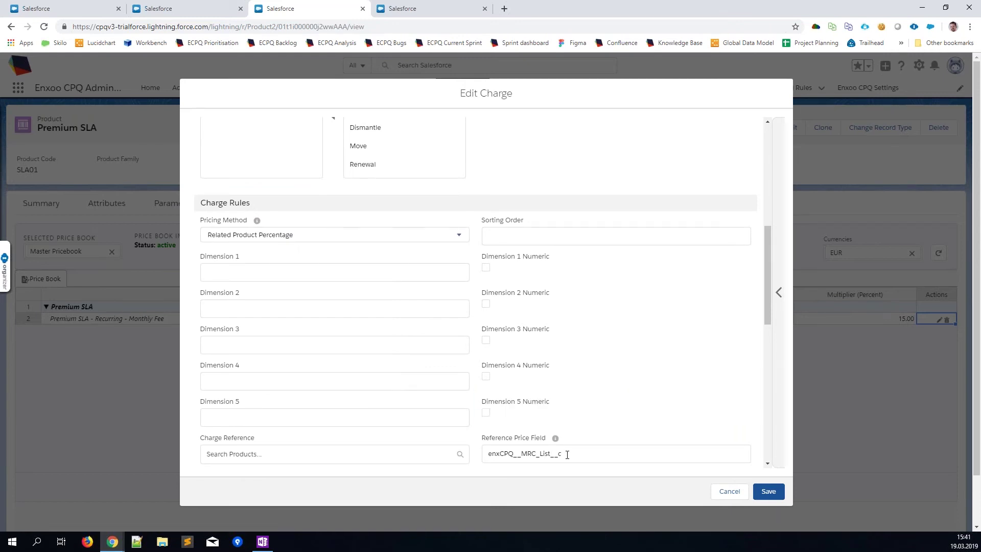
pyautogui.click(731, 498)
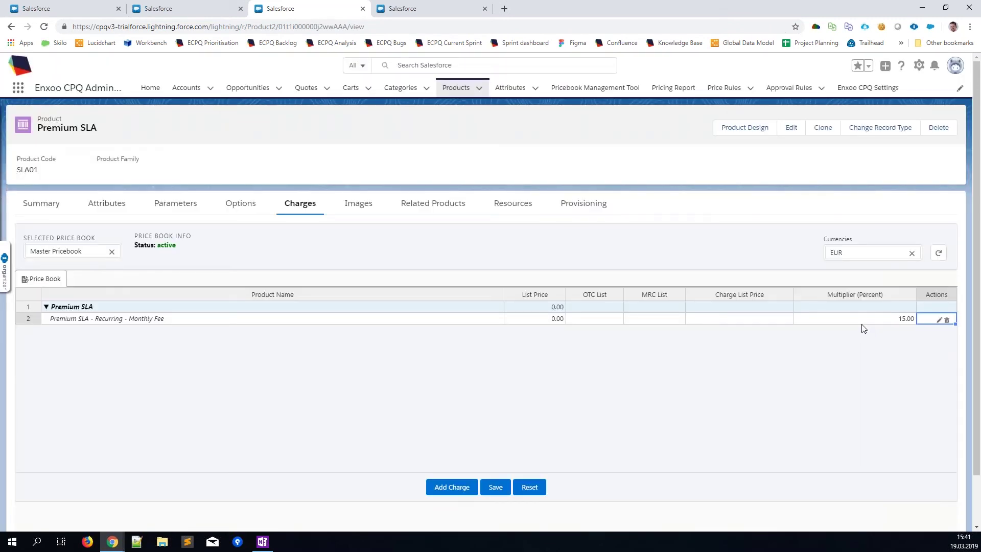
# Step: Return to the quote configurator and open the Ethernet line item from the line-item menu
pyautogui.click(170, 8)
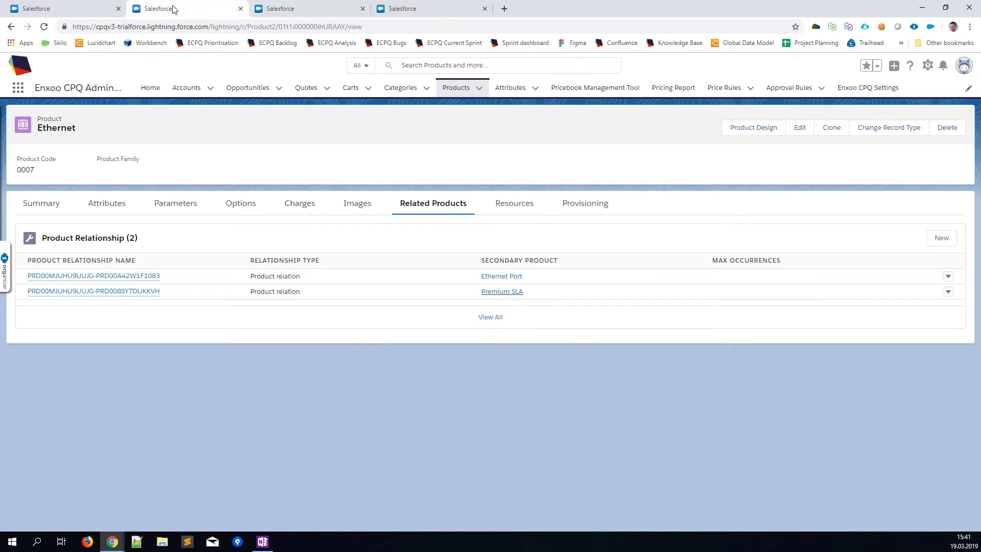
pyautogui.click(40, 8)
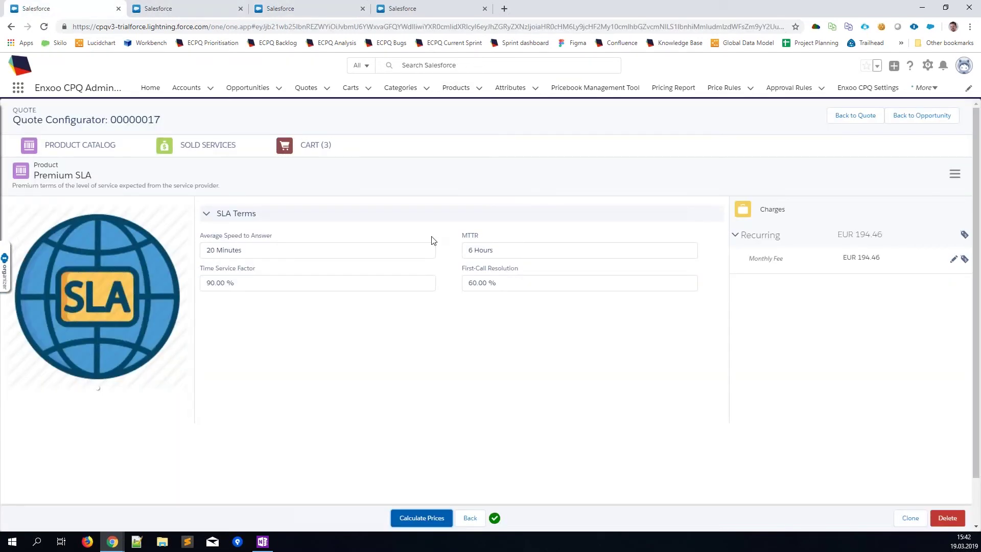
pyautogui.click(953, 175)
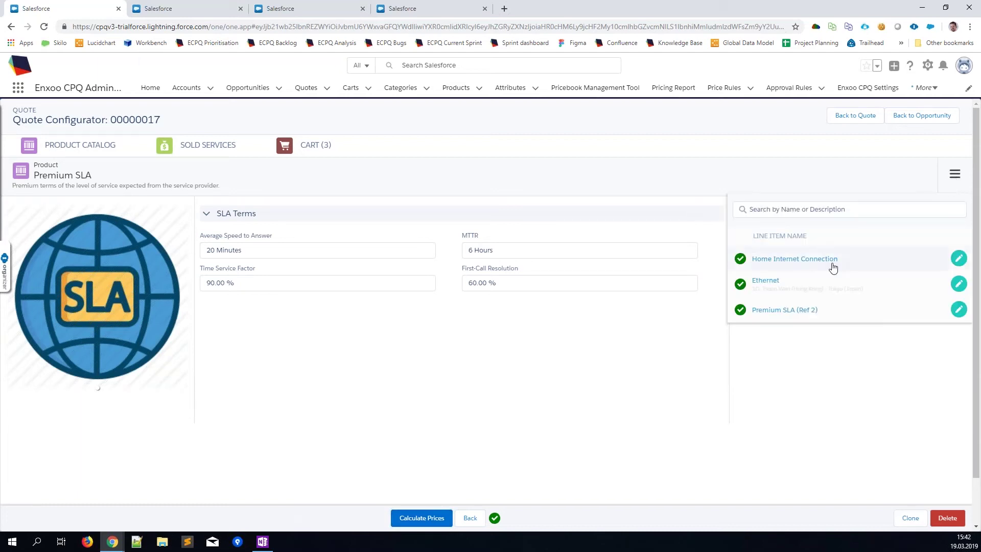
pyautogui.click(768, 282)
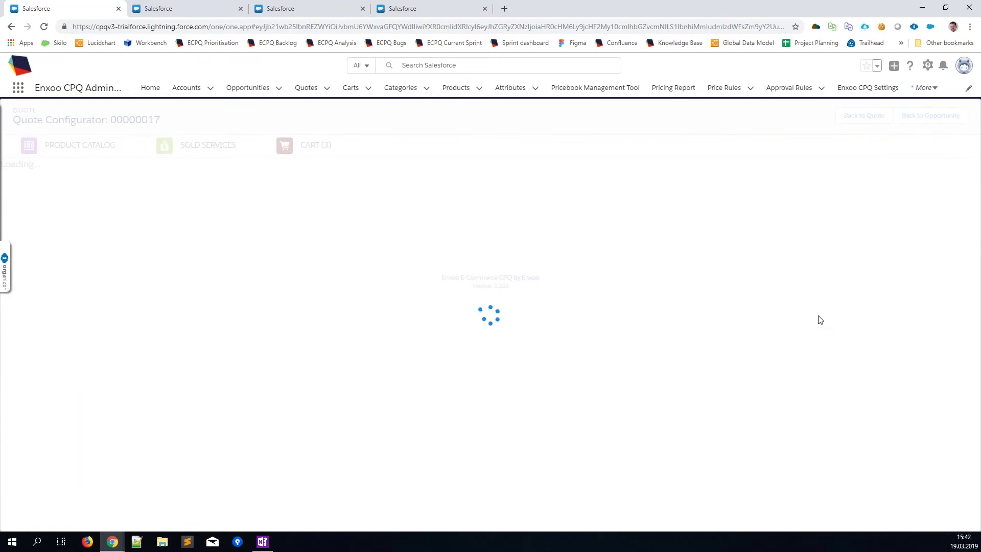
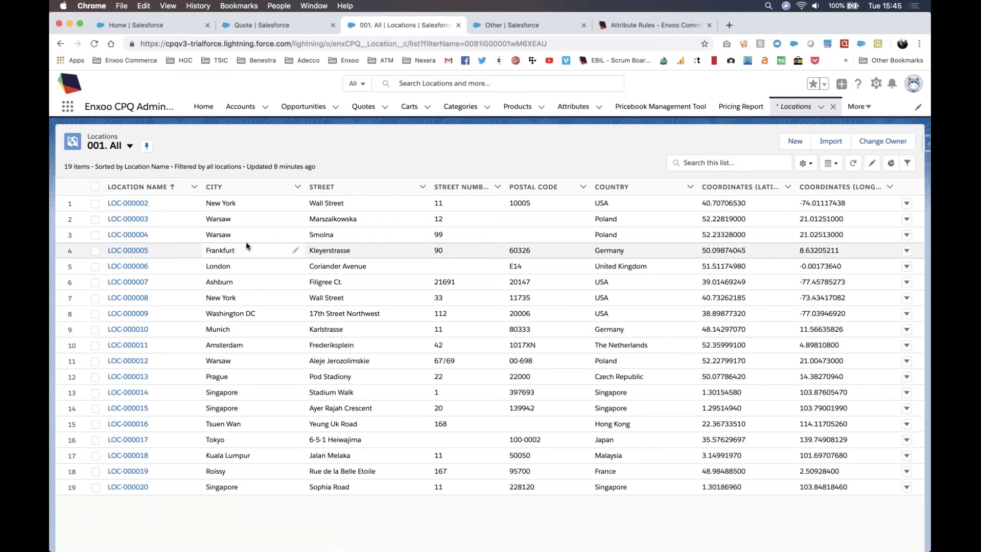
# Step: Open location LOC-000005 and point out its Kleyerstrasse 90 street address in Frankfurt
pyautogui.click(130, 251)
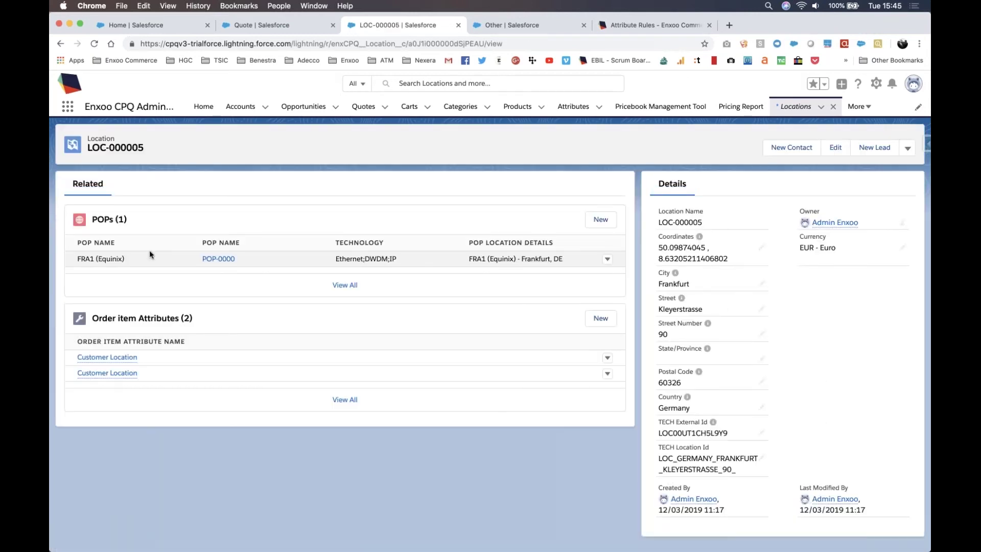
pyautogui.moveTo(684, 336); pyautogui.dragTo(664, 320)
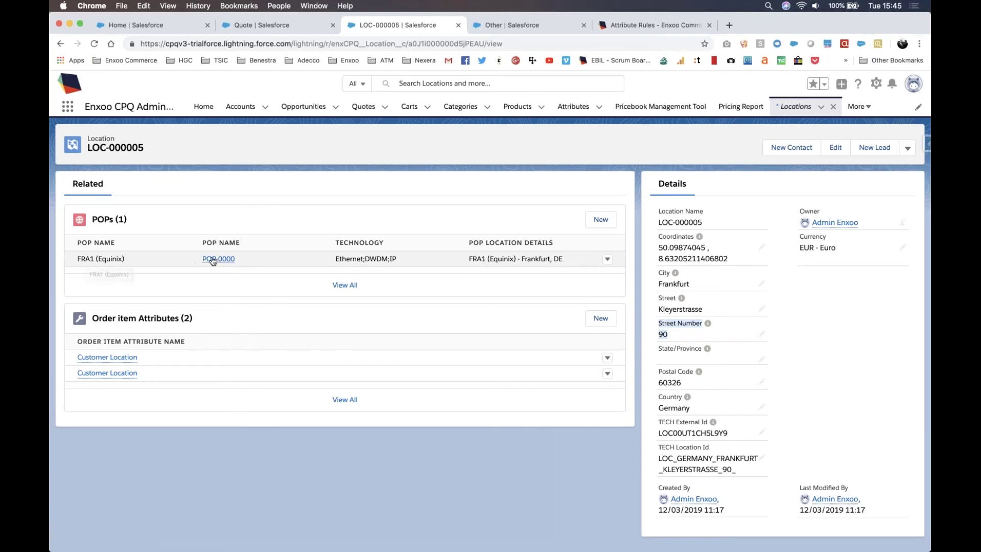
# Step: Inspect POP-0000 FRA1 (Equinix) and its Technology value, then return to the Frankfurt location
pyautogui.click(212, 259)
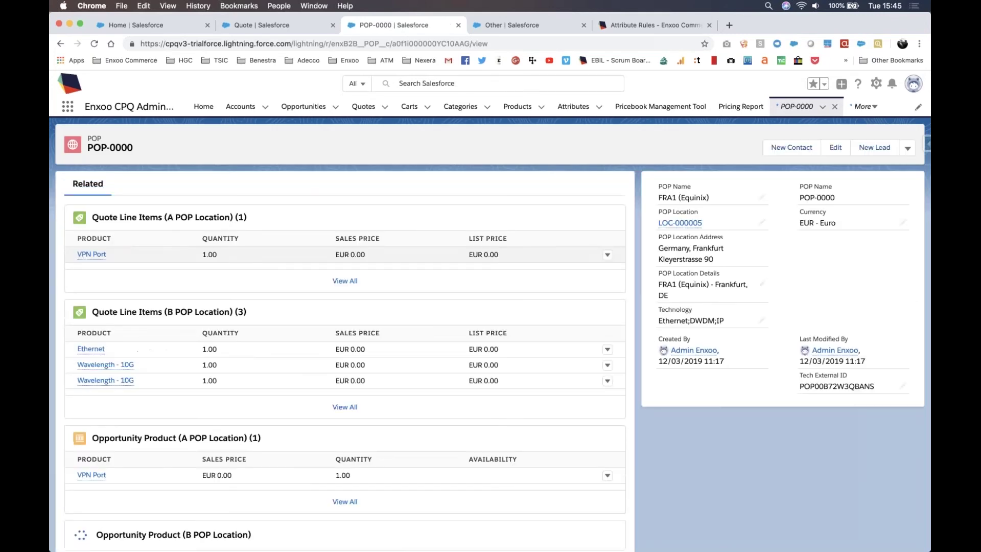
pyautogui.moveTo(731, 321); pyautogui.dragTo(660, 305)
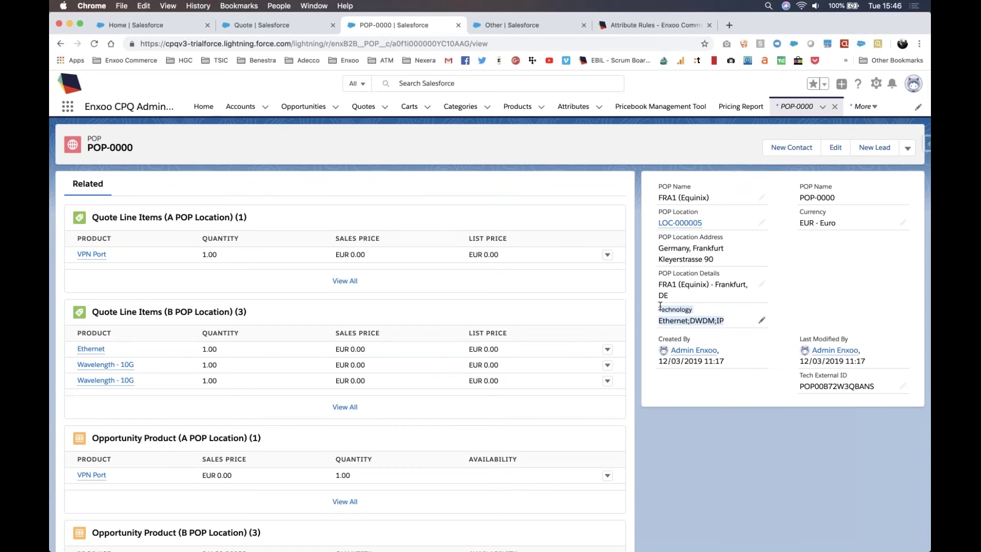
pyautogui.click(61, 44)
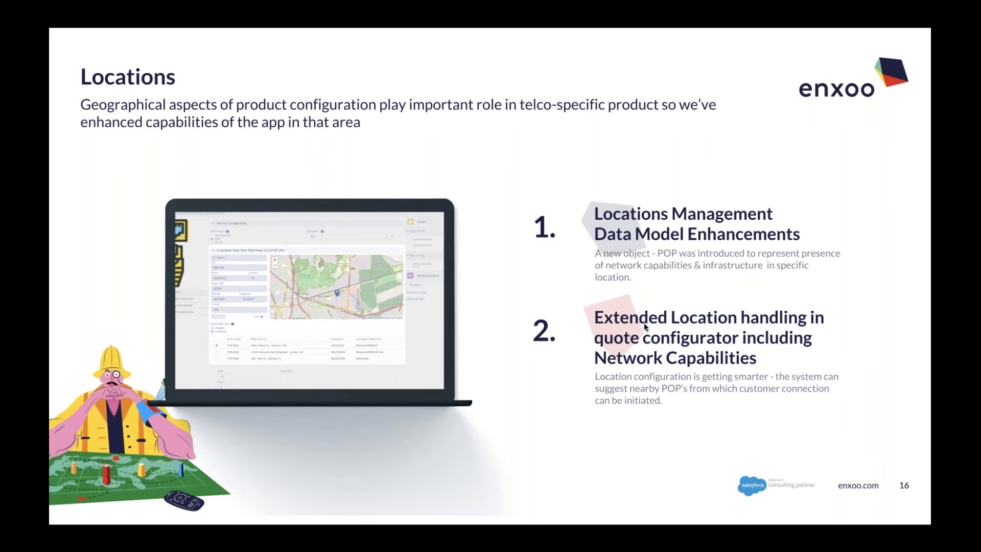
# Step: Back in the quote configurator, open the Ethernet product from quote 00000020's cart
pyautogui.hotkey('ctrl', 'Left')
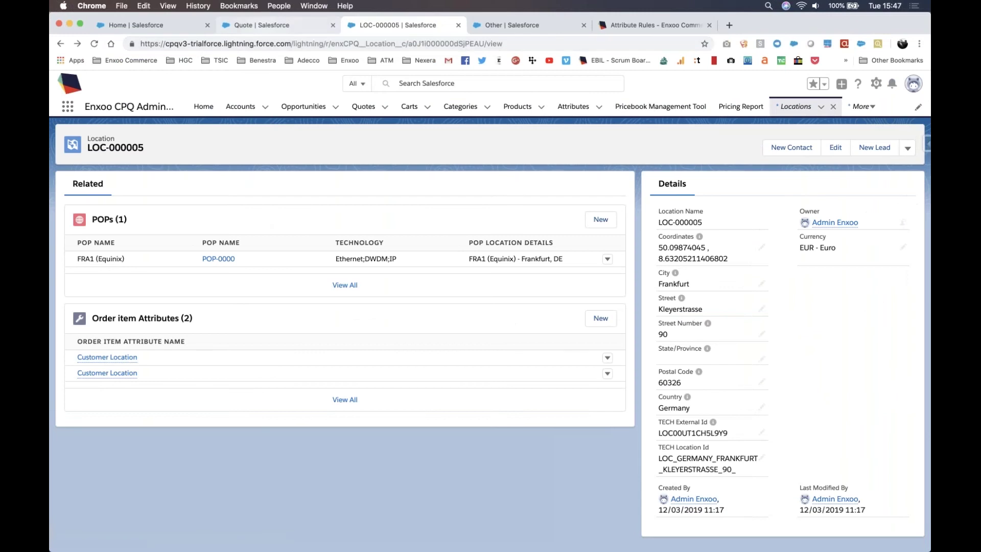
pyautogui.hotkey('ctrl', 'shift', 'Tab')
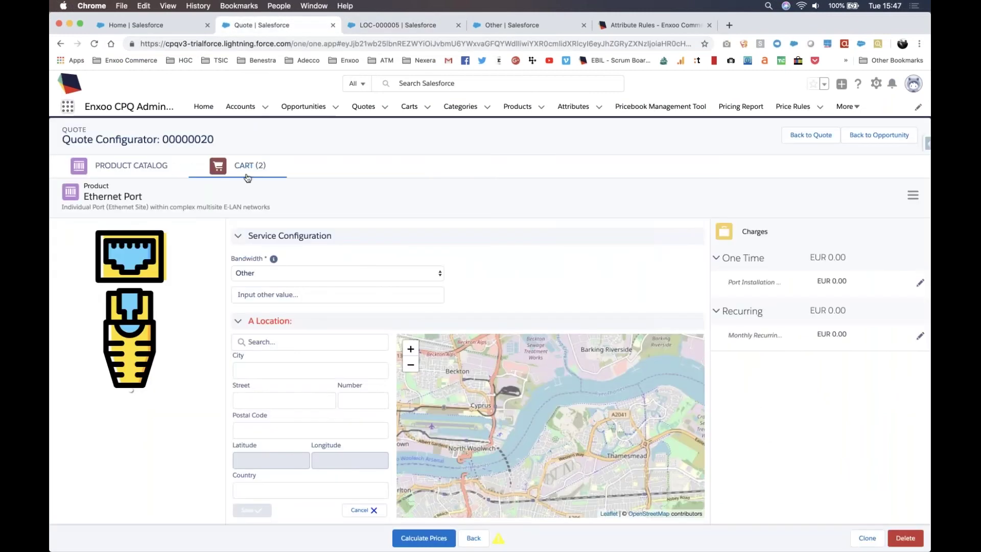
pyautogui.click(247, 178)
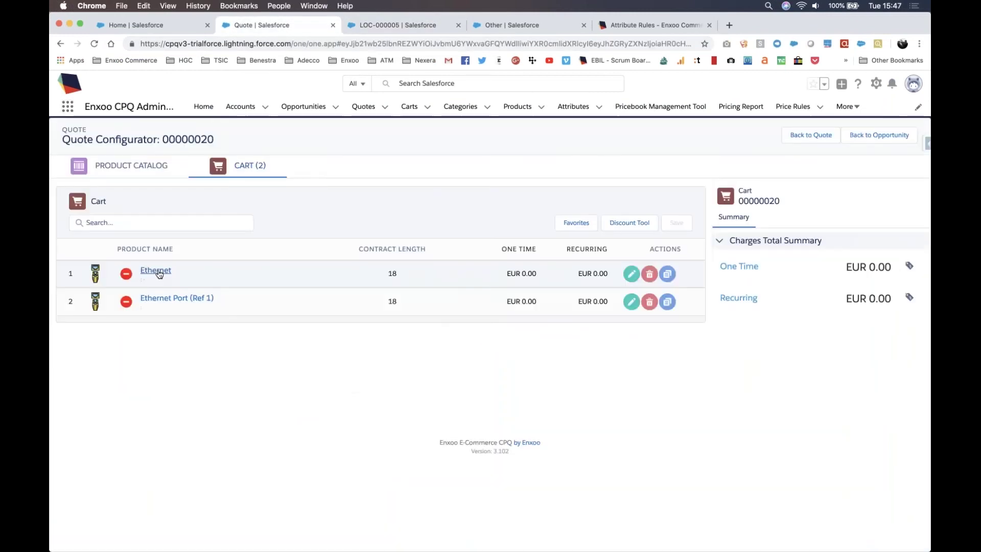
pyautogui.click(156, 272)
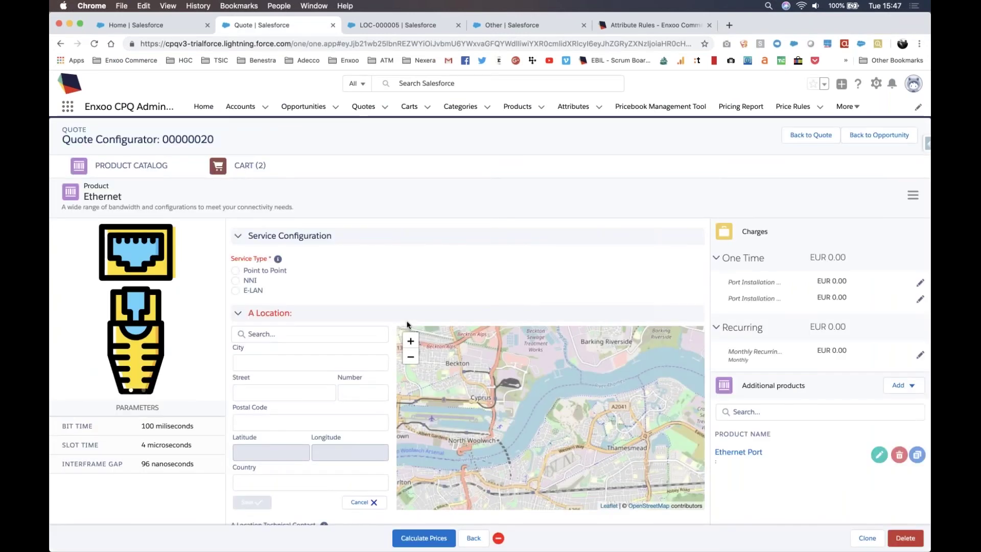
pyautogui.scroll(-3, 407, 324)
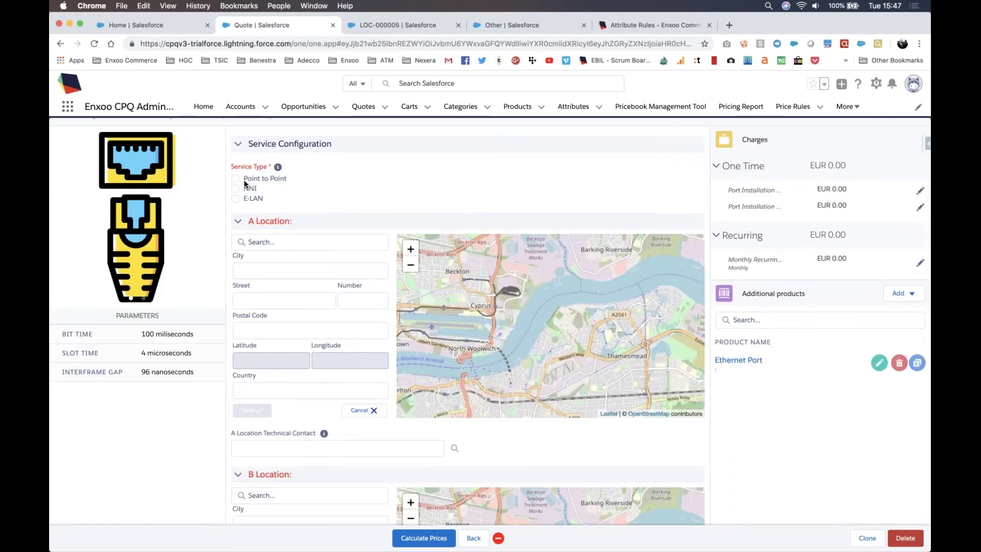
# Step: Make the Ethernet service Point to Point at 1G bandwidth and search 'fran' for the A location
pyautogui.click(236, 179)
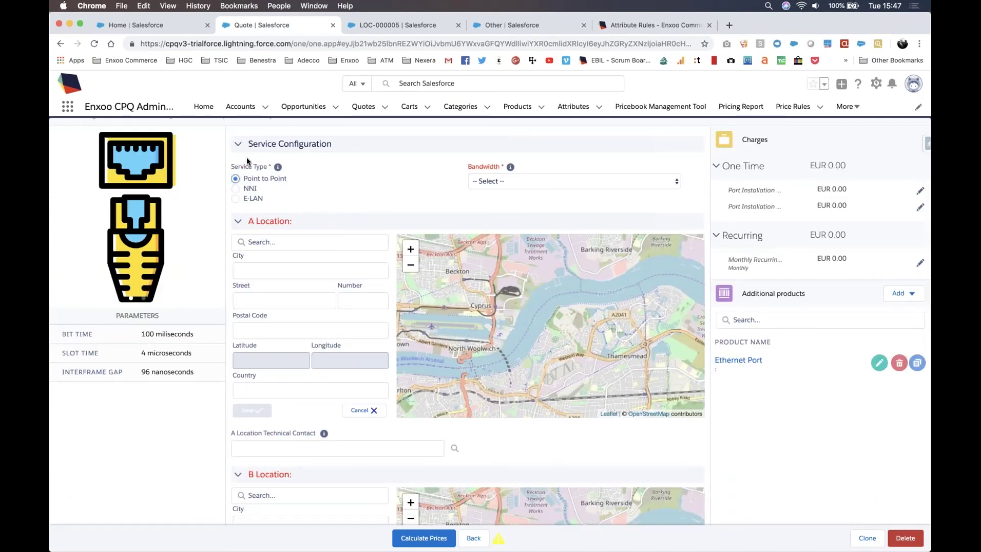
pyautogui.click(492, 184)
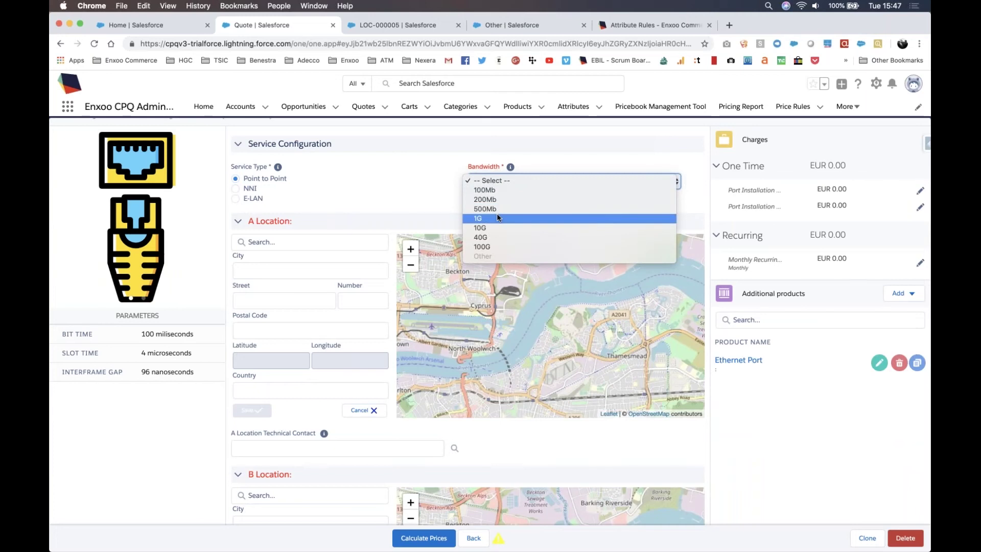
pyautogui.click(497, 218)
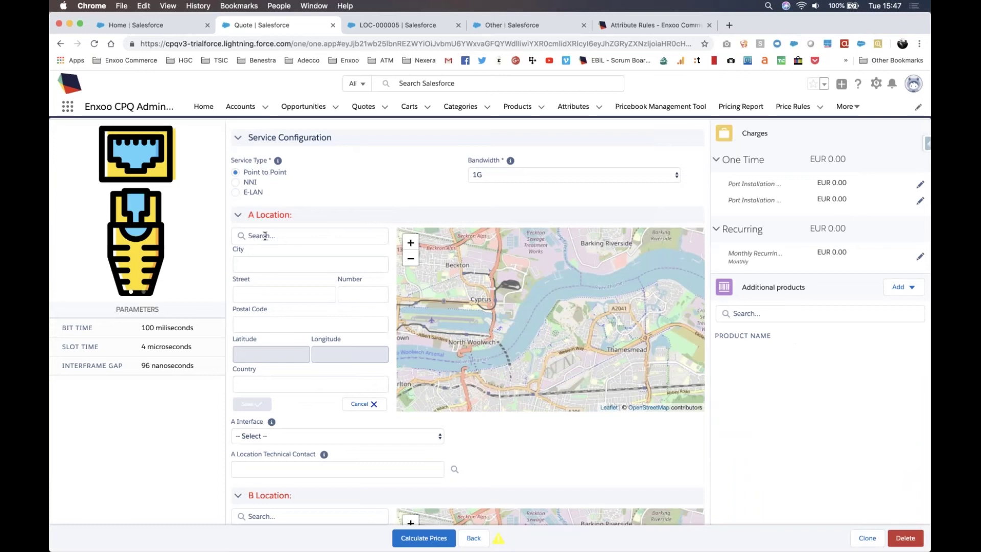
pyautogui.click(265, 236)
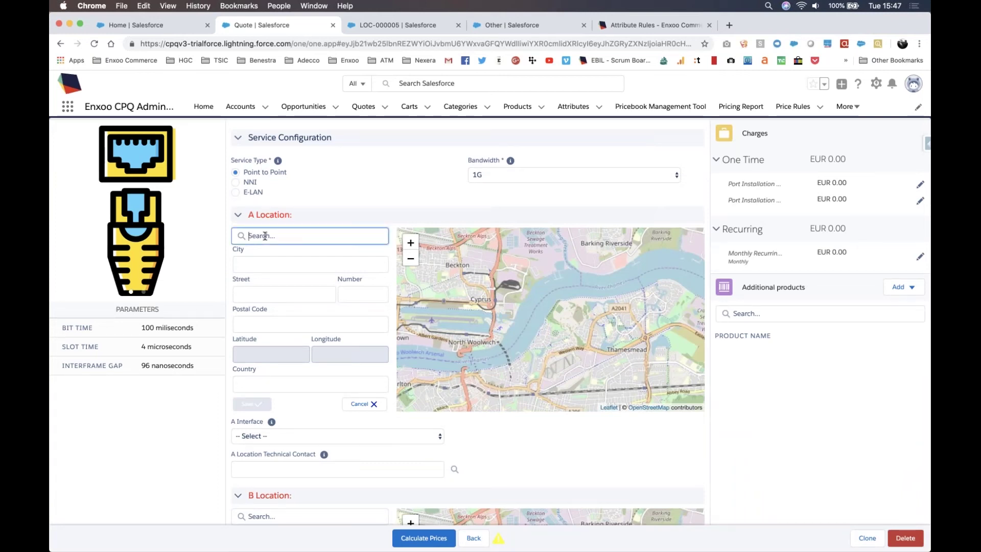
pyautogui.write('frank')
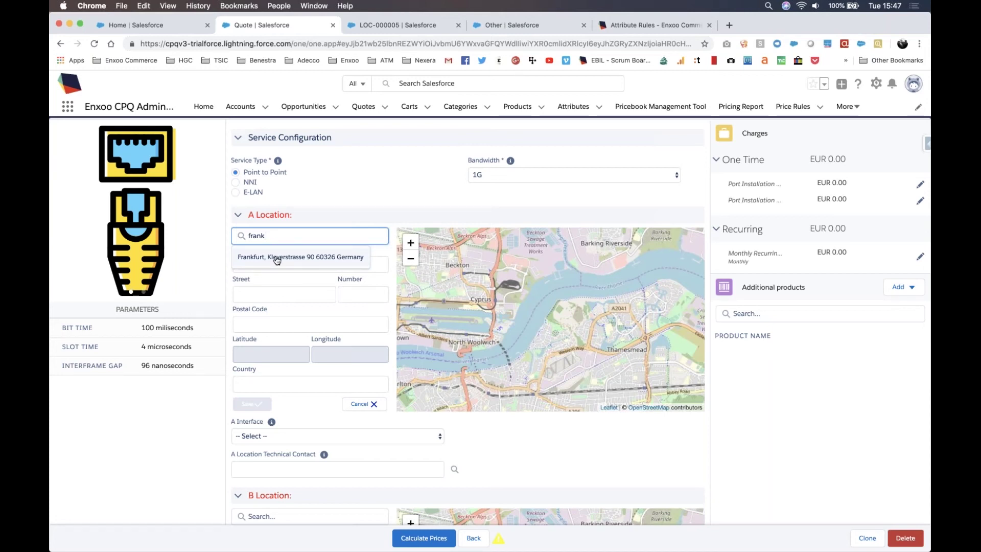
# Step: Choose Frankfurt, Kleyerstrasse 90 as A location and review its Provider demarcation and POP-0000 suggestion
pyautogui.click(277, 258)
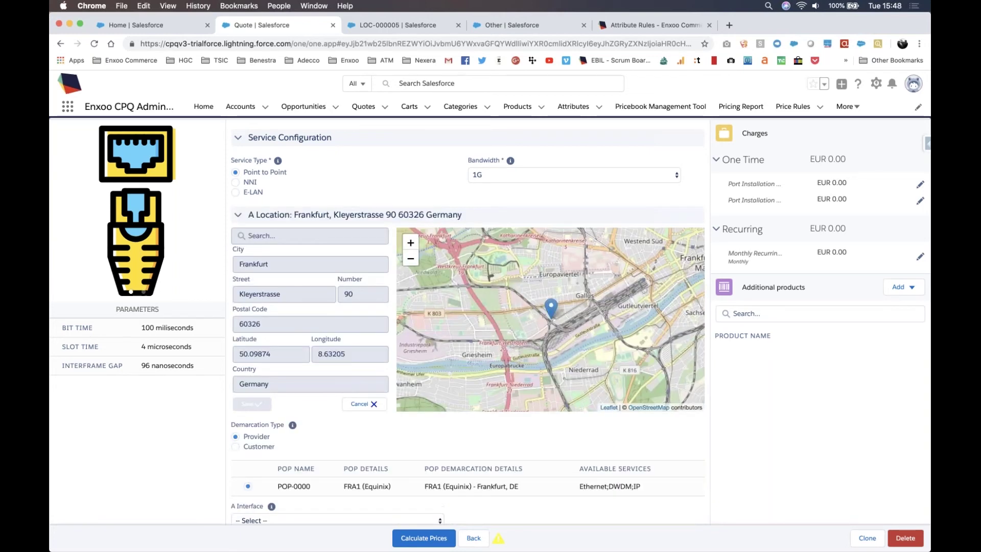
pyautogui.scroll(-3, 283, 267)
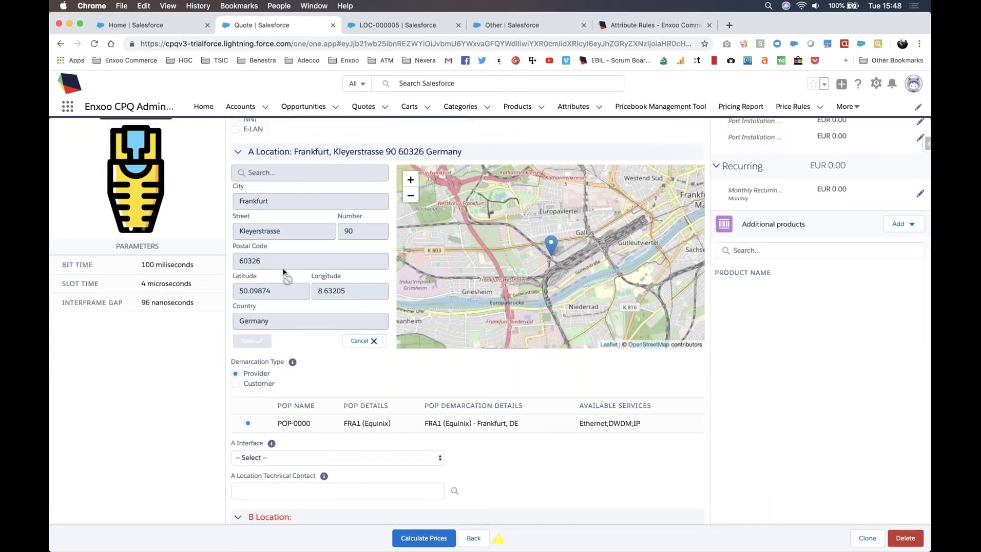
pyautogui.scroll(-1, 283, 267)
pyautogui.moveTo(286, 326); pyautogui.dragTo(293, 354)
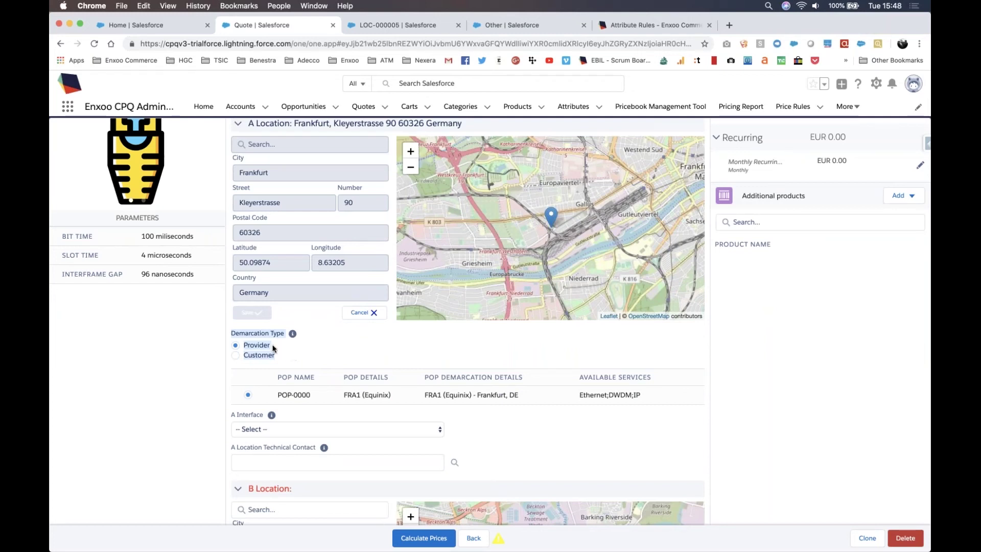
pyautogui.click(272, 347)
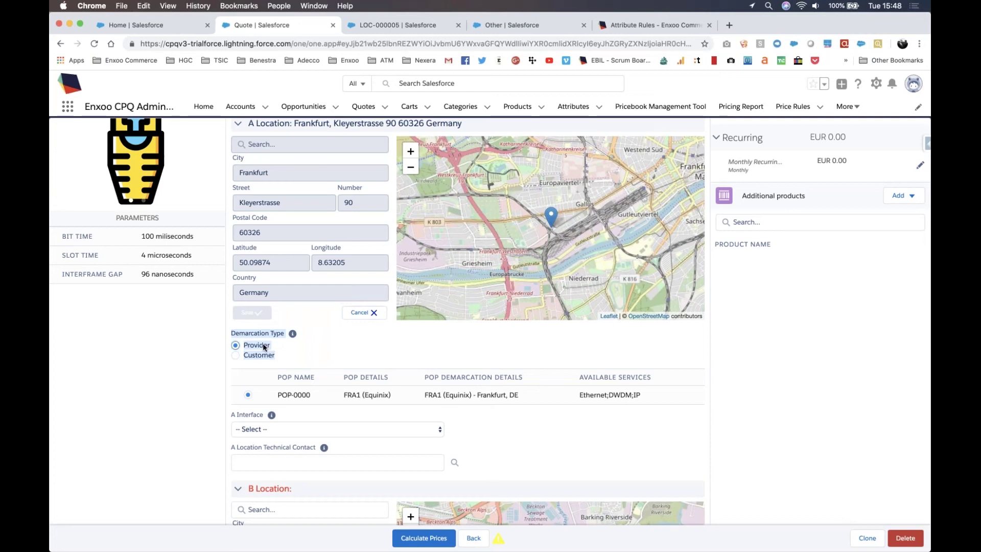
pyautogui.moveTo(263, 347); pyautogui.dragTo(648, 399)
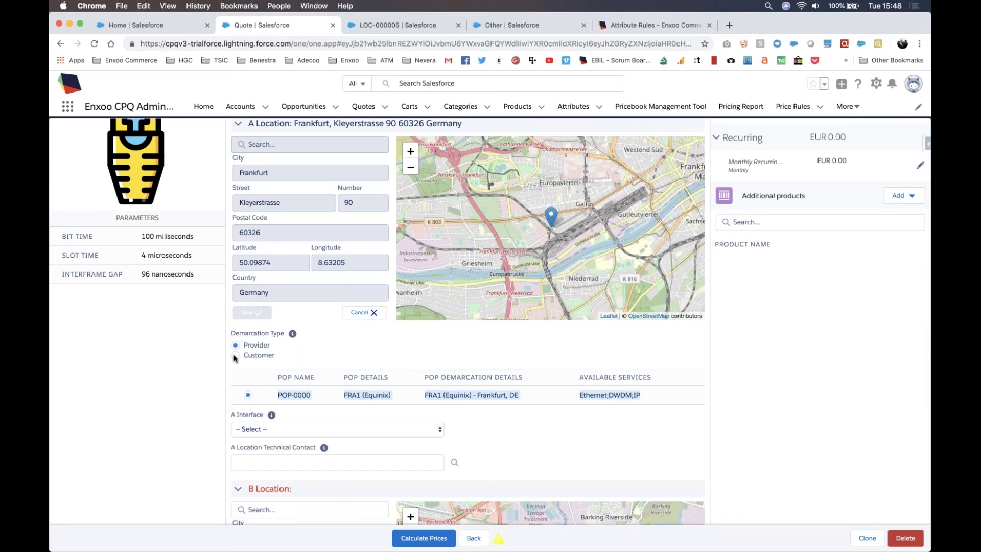
# Step: Switch the A location's demarcation type to Customer, keeping POP-0000 FRA1 (Equinix) selected
pyautogui.click(236, 356)
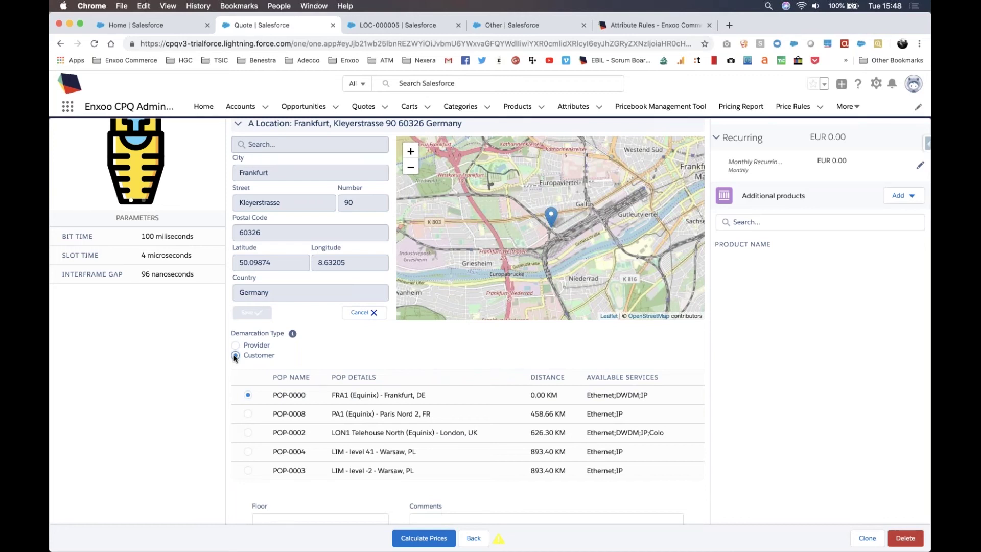
pyautogui.scroll(-2, 243, 361)
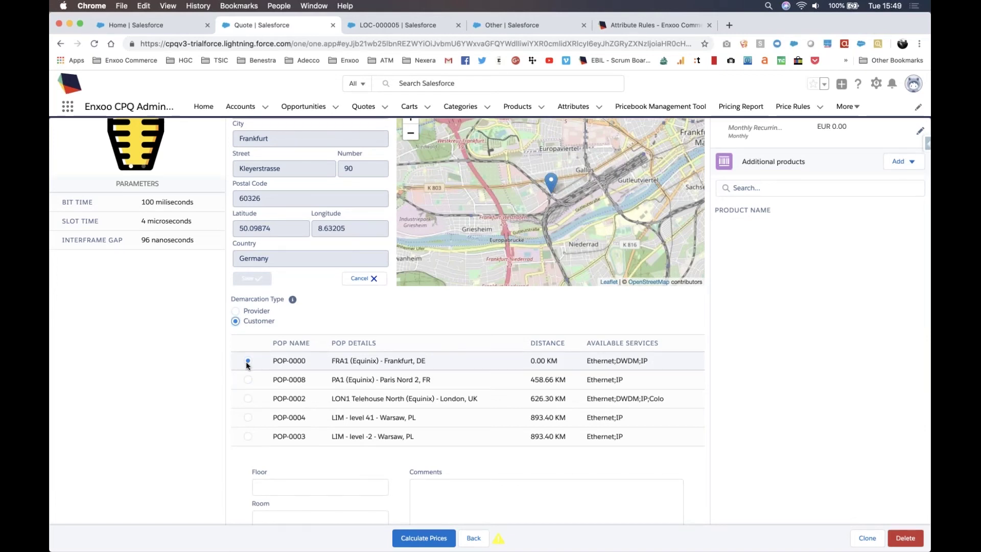
pyautogui.scroll(-2, 247, 363)
pyautogui.click(278, 388)
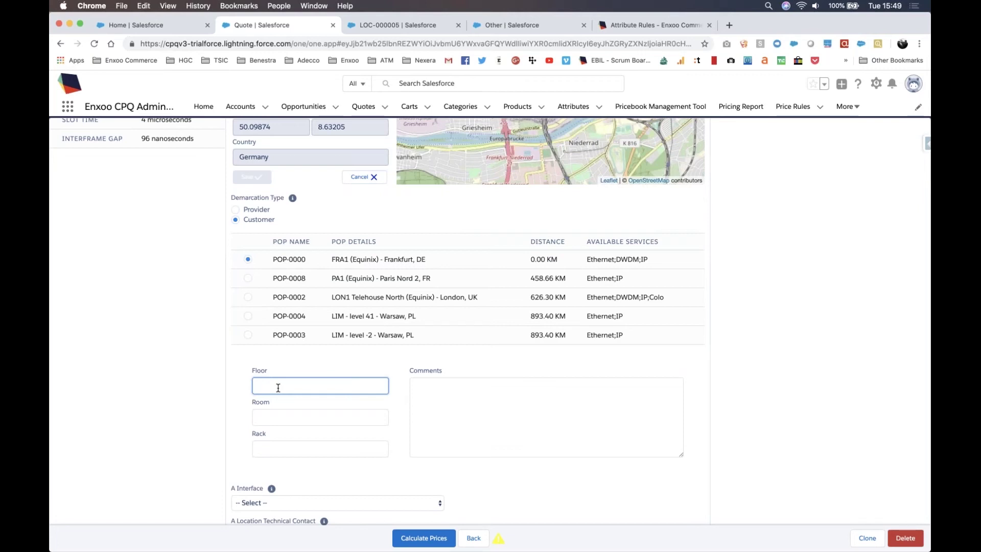
# Step: Enter floor 17, room 1701, and a site contact's name and phone number as the comment
pyautogui.write('17')
pyautogui.press('Tab')
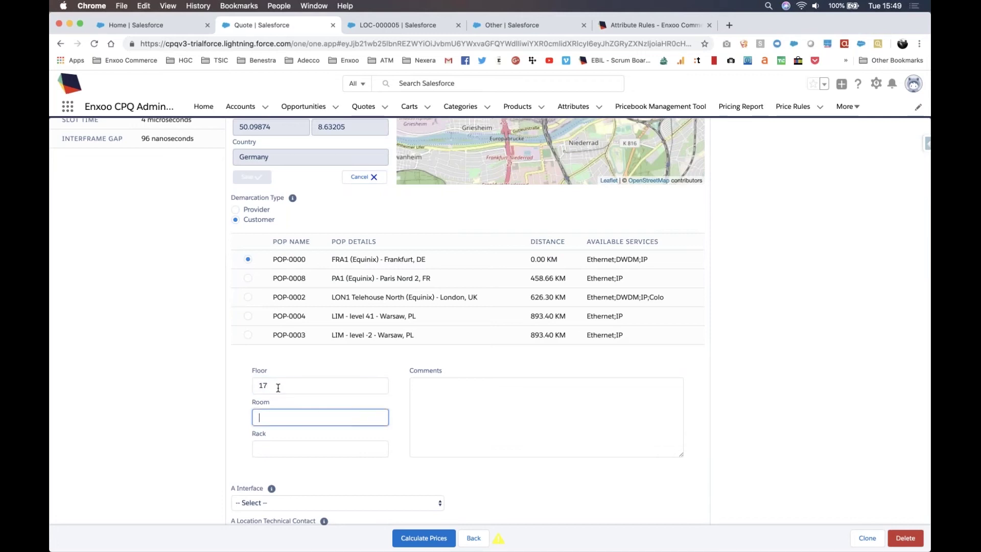
pyautogui.write('1701')
pyautogui.press('Tab')
pyautogui.press('Tab')
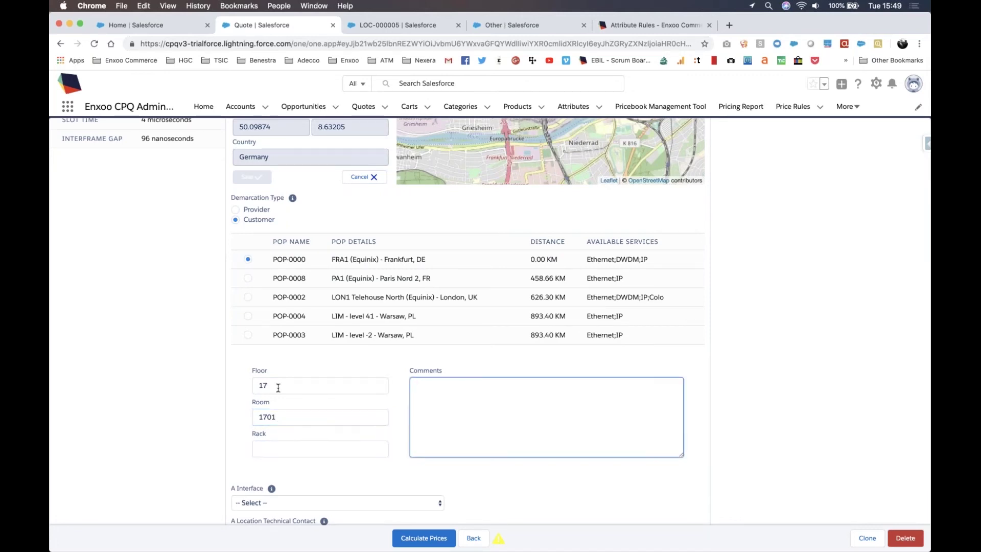
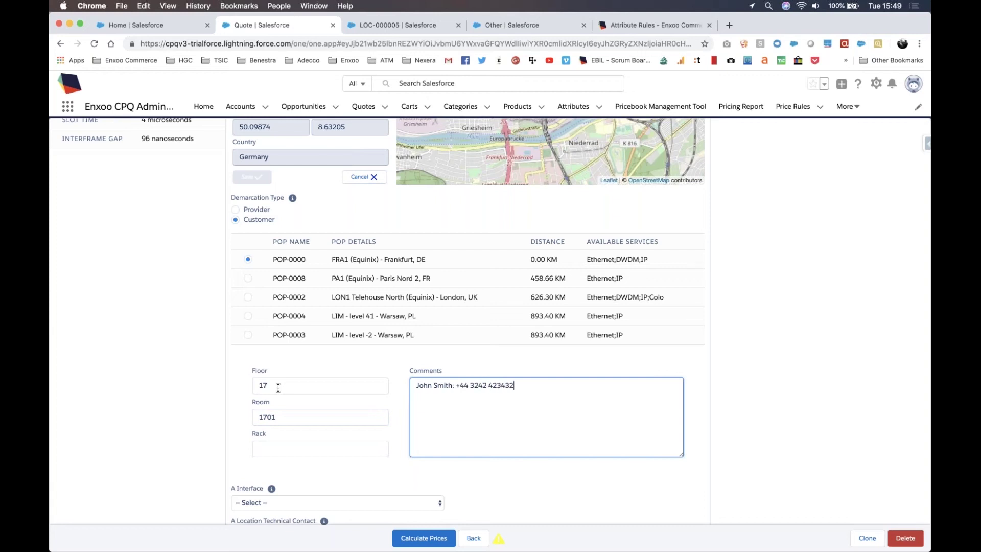
pyautogui.scroll(-3, 188, 345)
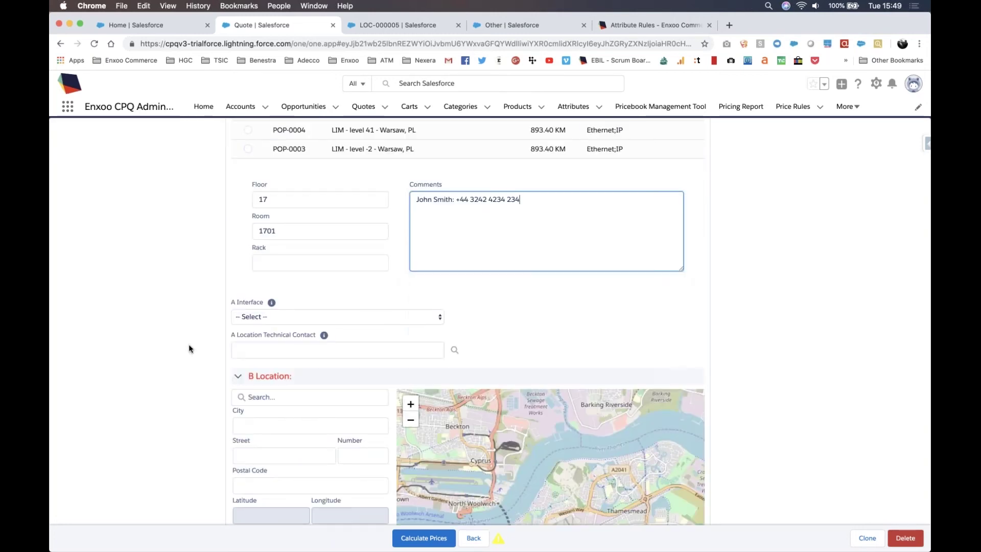
pyautogui.scroll(4, 188, 344)
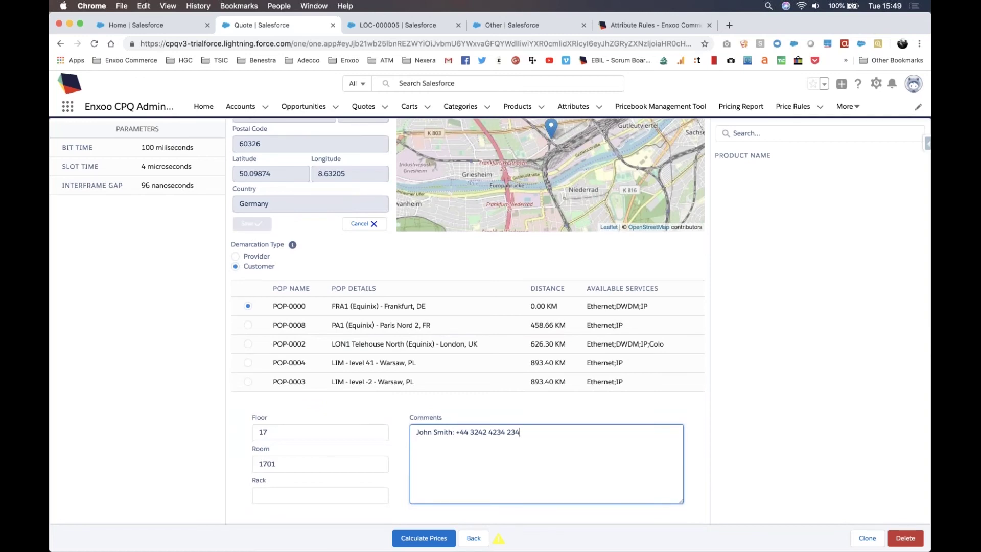
pyautogui.scroll(-5, 468, 321)
pyautogui.scroll(-3, 261, 222)
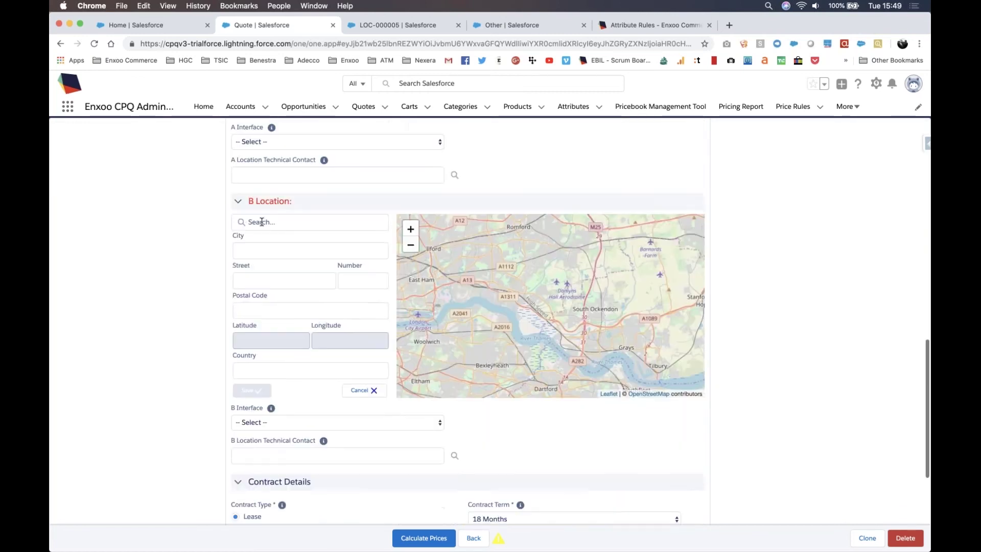
pyautogui.click(262, 222)
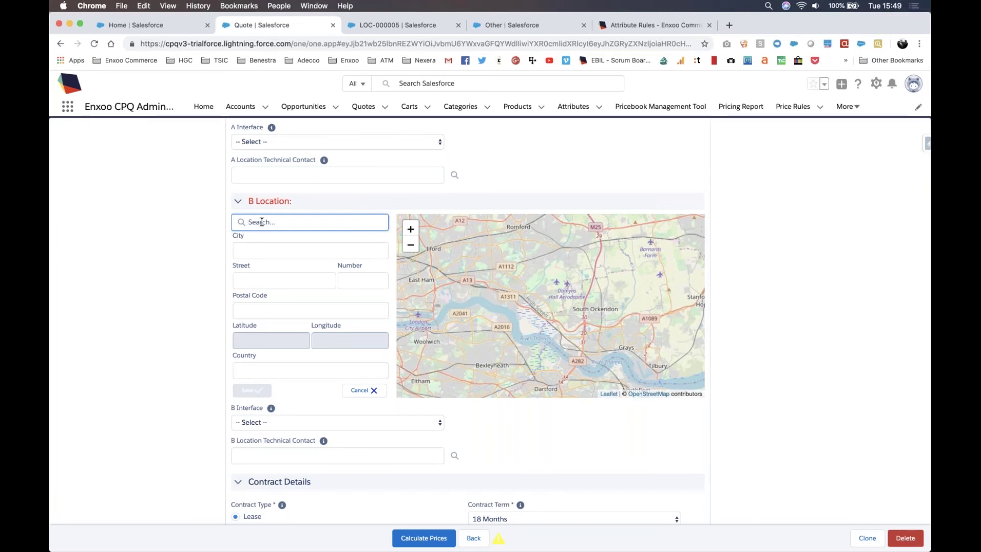
pyautogui.write('wars')
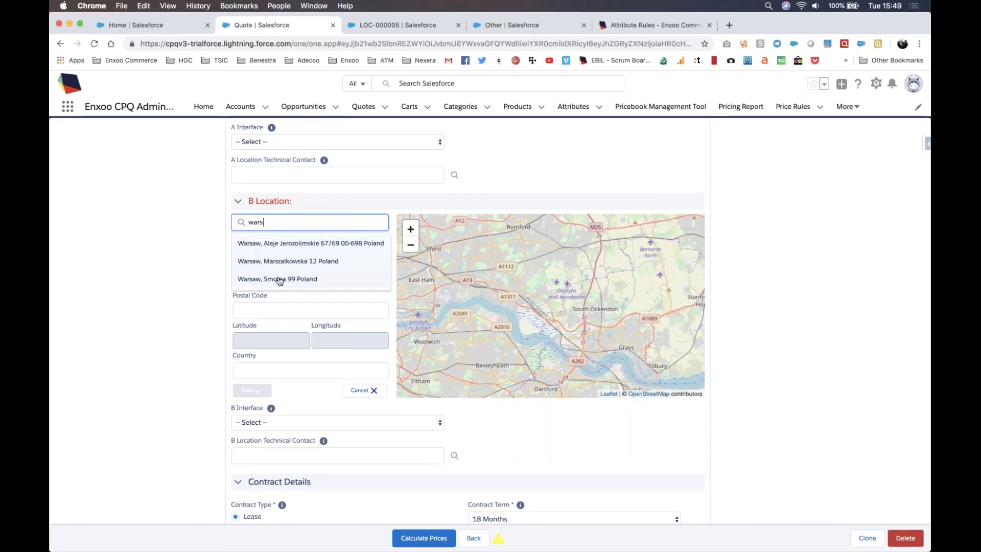
pyautogui.click(276, 279)
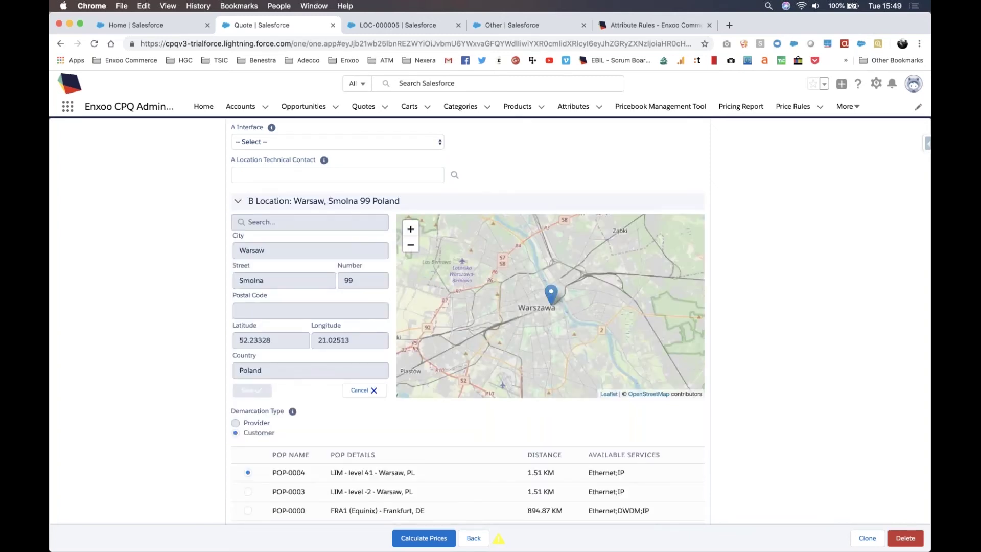
pyautogui.scroll(-3, 467, 261)
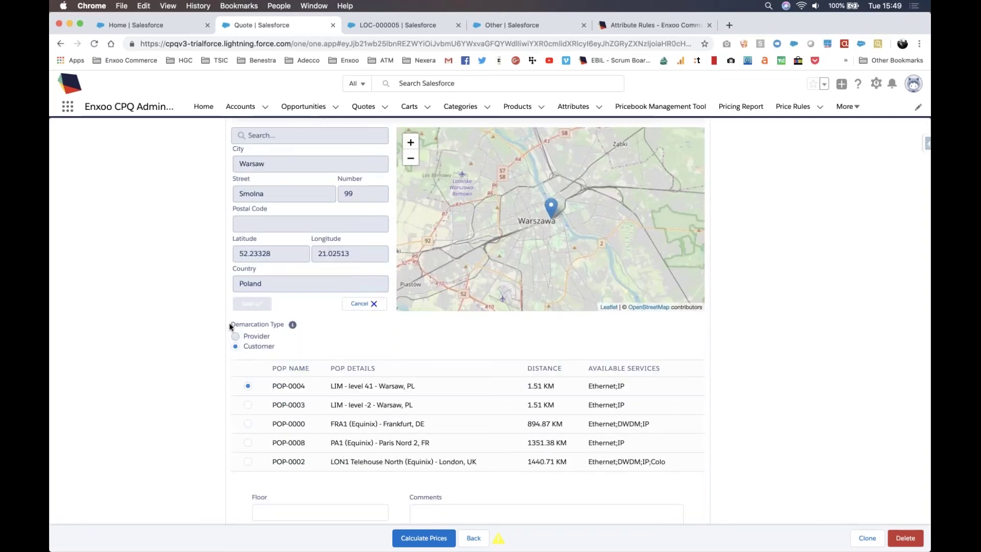
pyautogui.moveTo(232, 323); pyautogui.dragTo(290, 353)
pyautogui.click(290, 353)
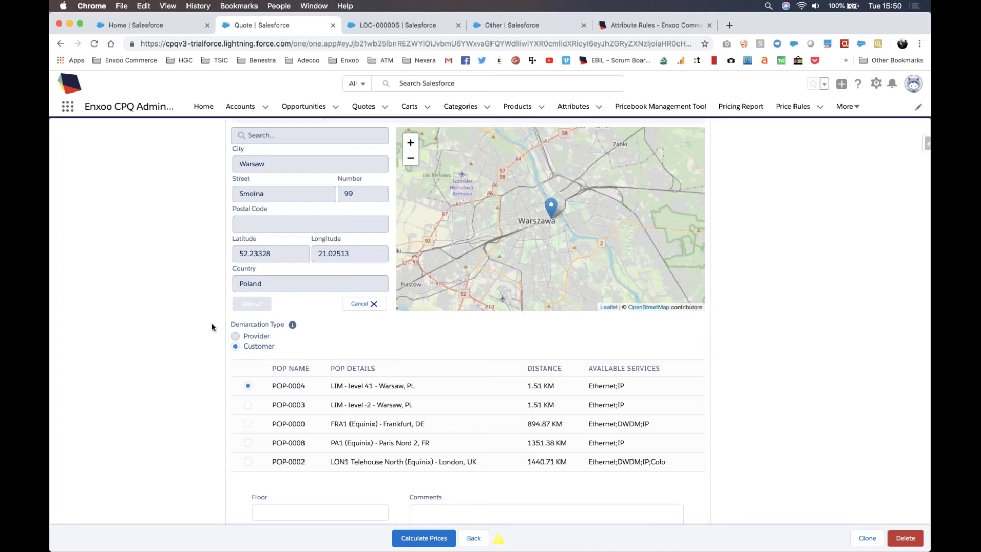
pyautogui.scroll(-2, 248, 287)
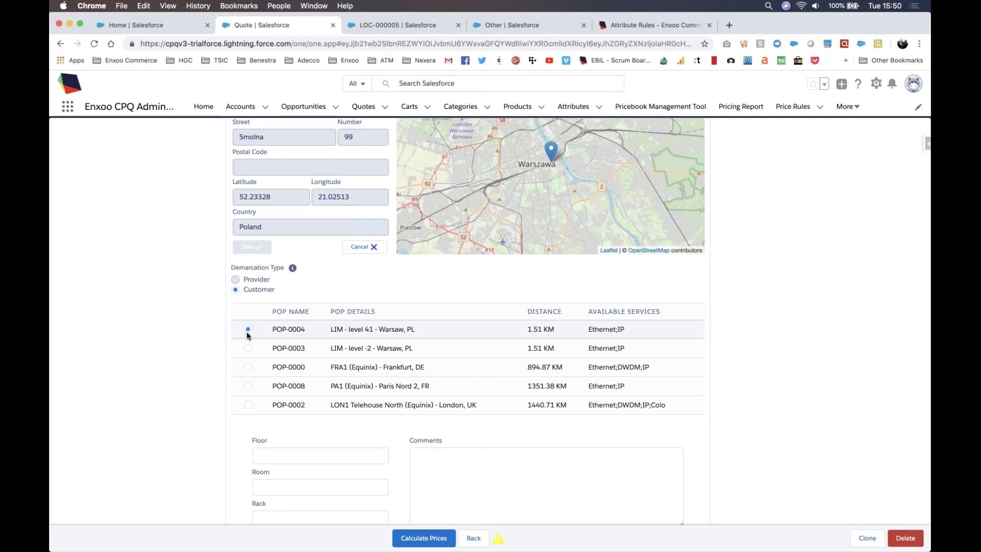
pyautogui.scroll(2, 211, 268)
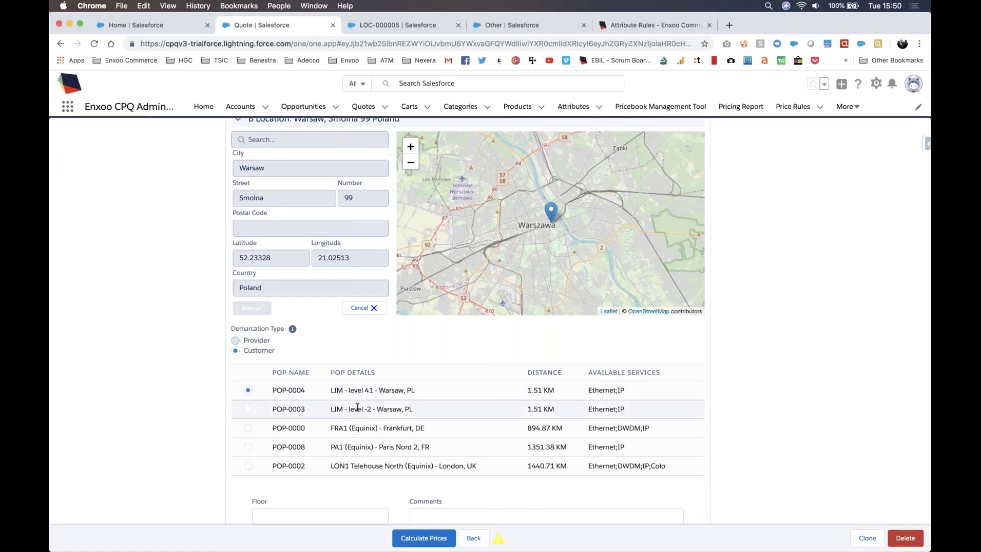
# Step: Select POP-0003 for the Warsaw end and enter floor 2, room 201
pyautogui.click(247, 409)
pyautogui.scroll(-2, 178, 395)
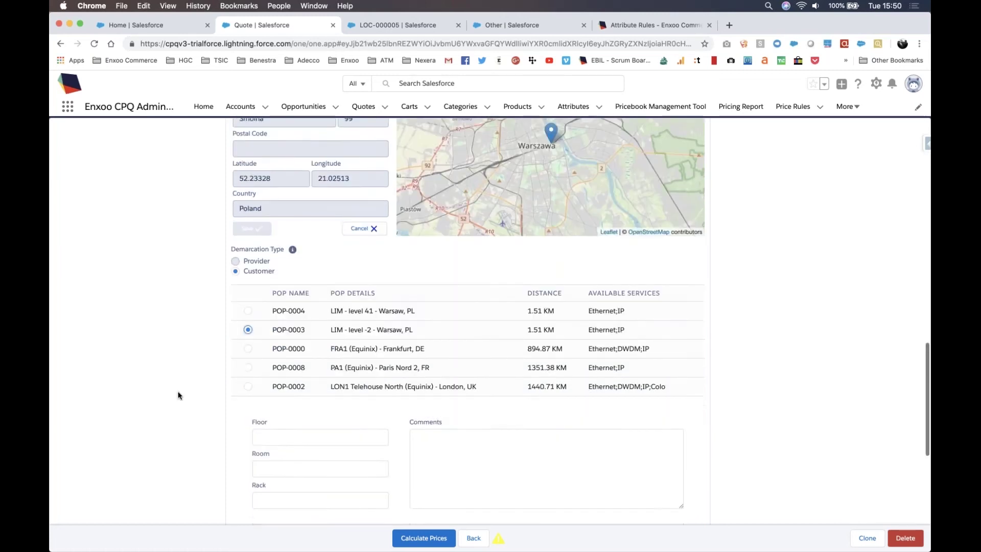
pyautogui.scroll(-1, 181, 396)
pyautogui.click(256, 428)
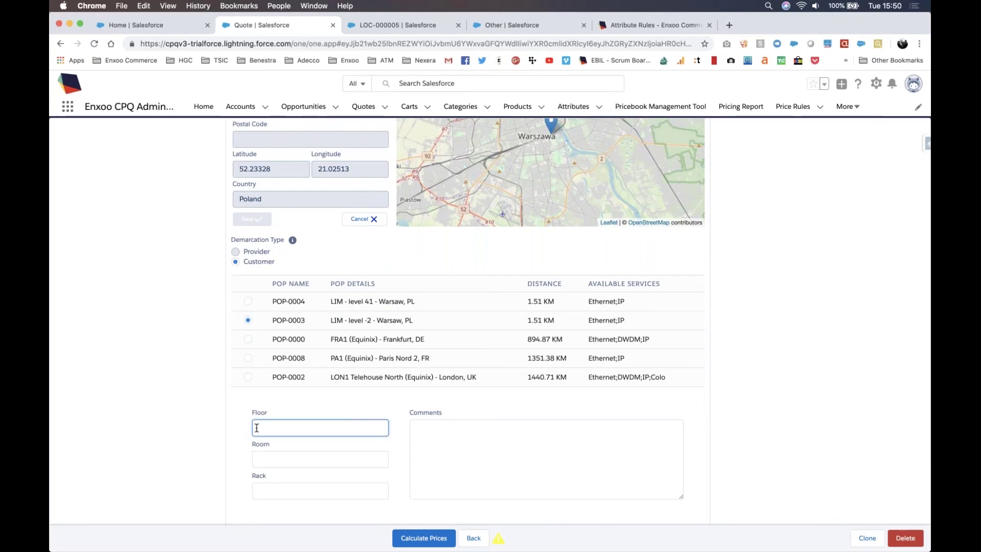
pyautogui.write('2')
pyautogui.click(267, 455)
pyautogui.write('201')
# Step: Set the B Interface to Gigabit Ethernet
pyautogui.press('Tab')
pyautogui.scroll(-2, 419, 439)
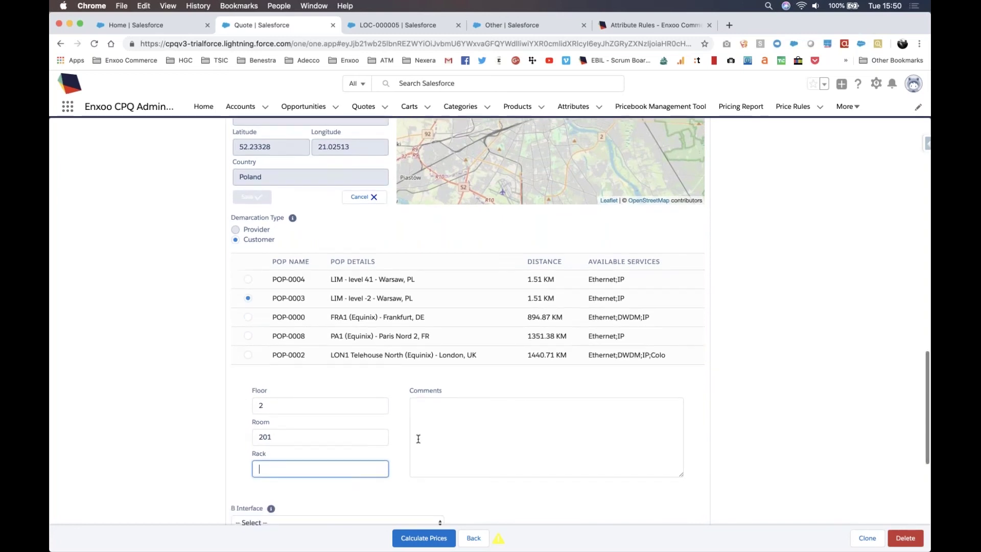
pyautogui.scroll(-1, 419, 438)
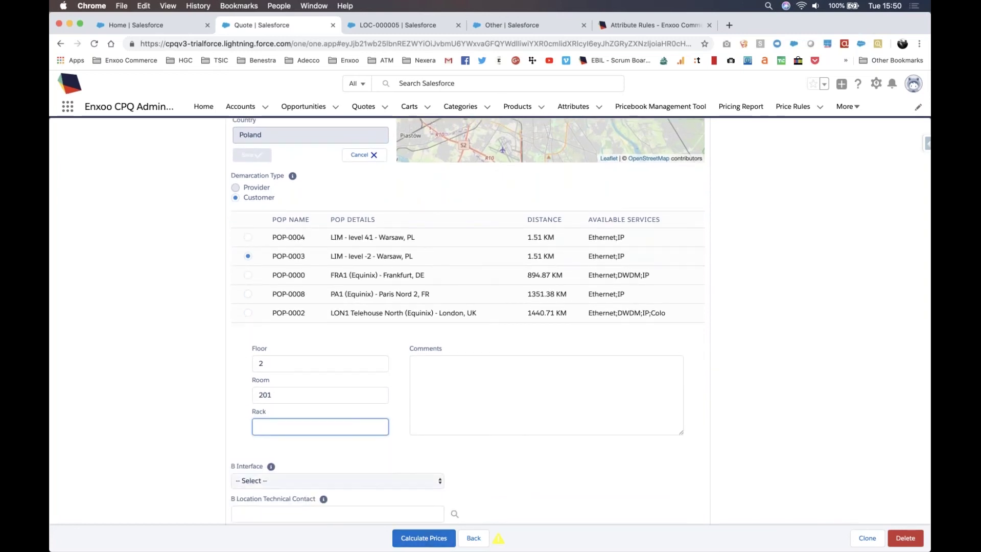
pyautogui.click(396, 481)
pyautogui.click(397, 498)
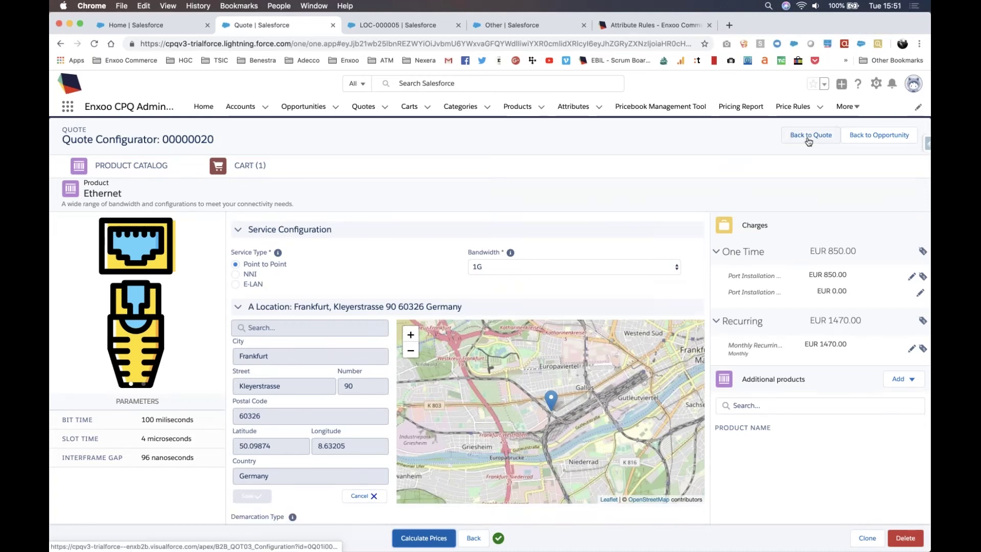
# Step: Return to quote 00000020 and open its Ethernet quote line item from Related
pyautogui.click(808, 136)
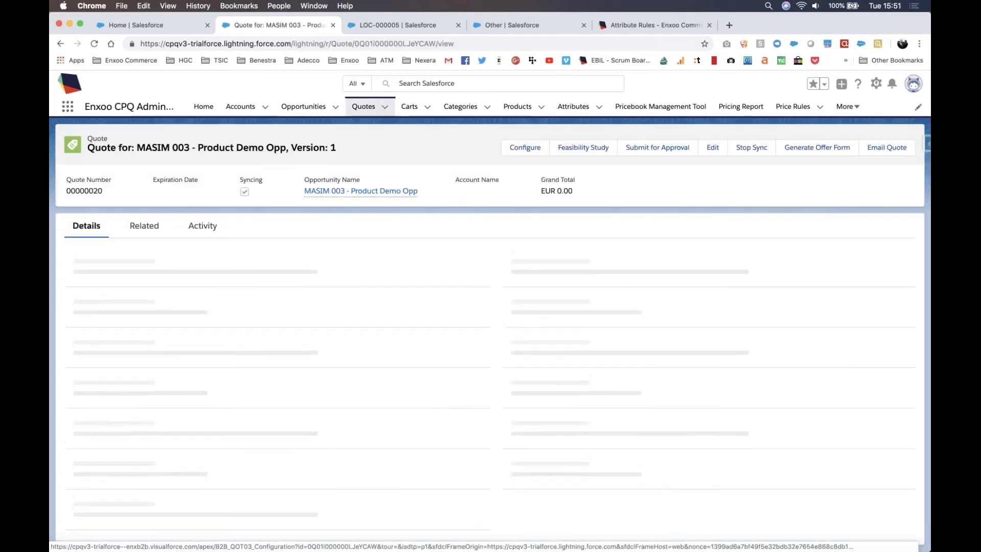
pyautogui.click(145, 226)
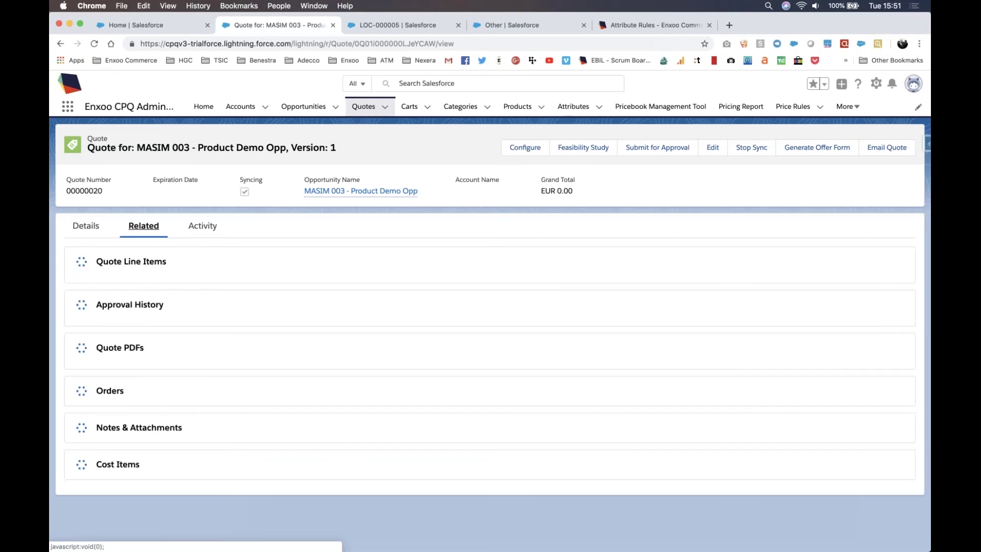
pyautogui.click(93, 296)
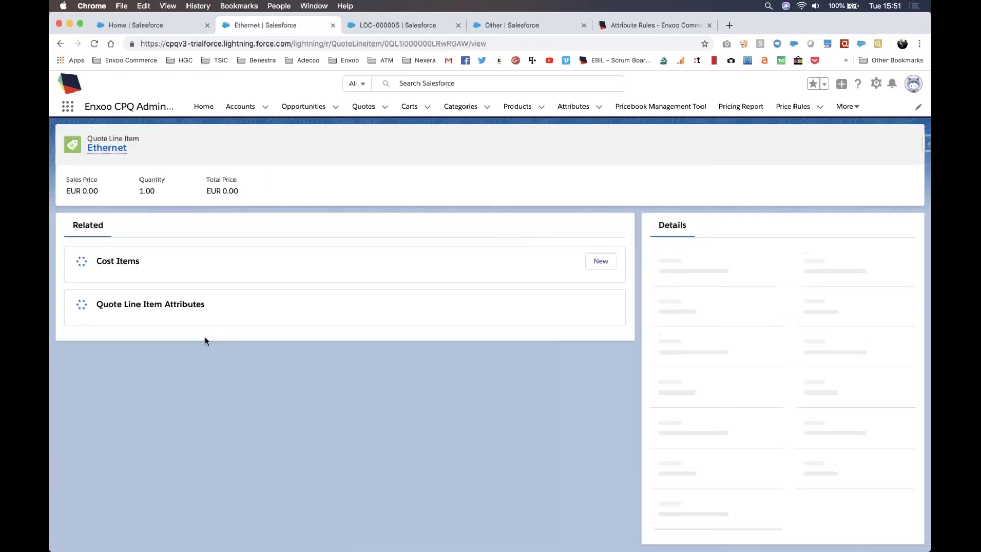
# Step: Review the line item's A location LOC-000005, demarcation type and details, and 894.87 A–B distance
pyautogui.scroll(-10, 526, 317)
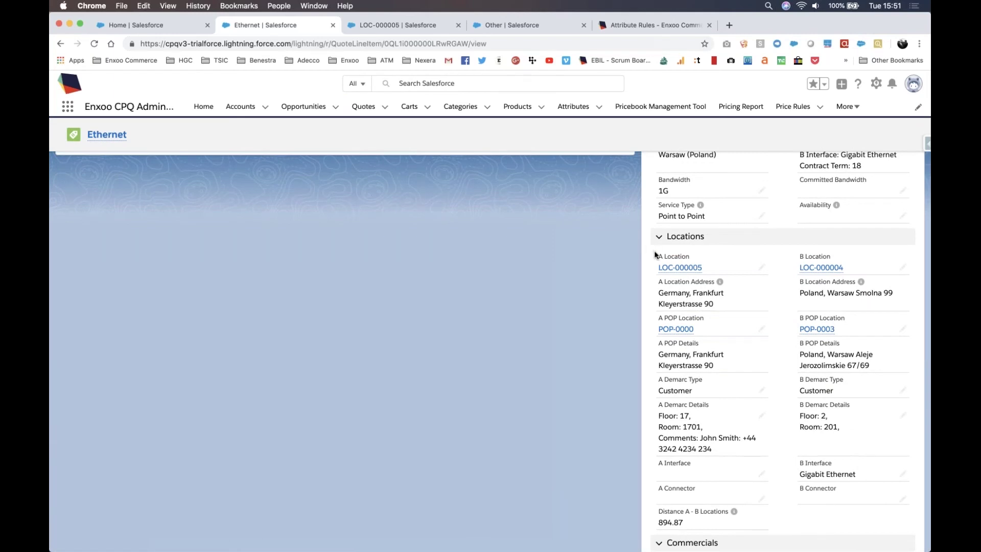
pyautogui.moveTo(656, 255); pyautogui.dragTo(879, 432)
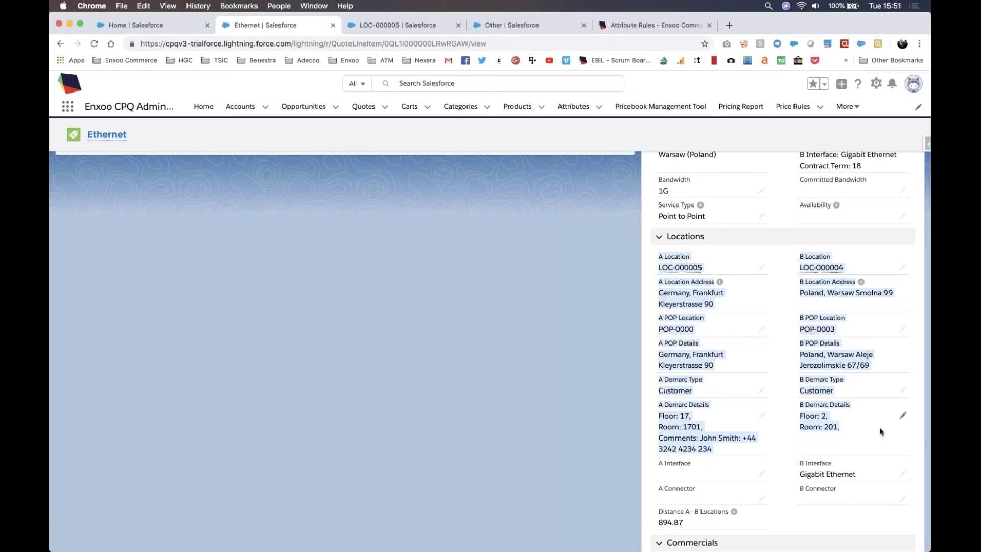
pyautogui.click(668, 408)
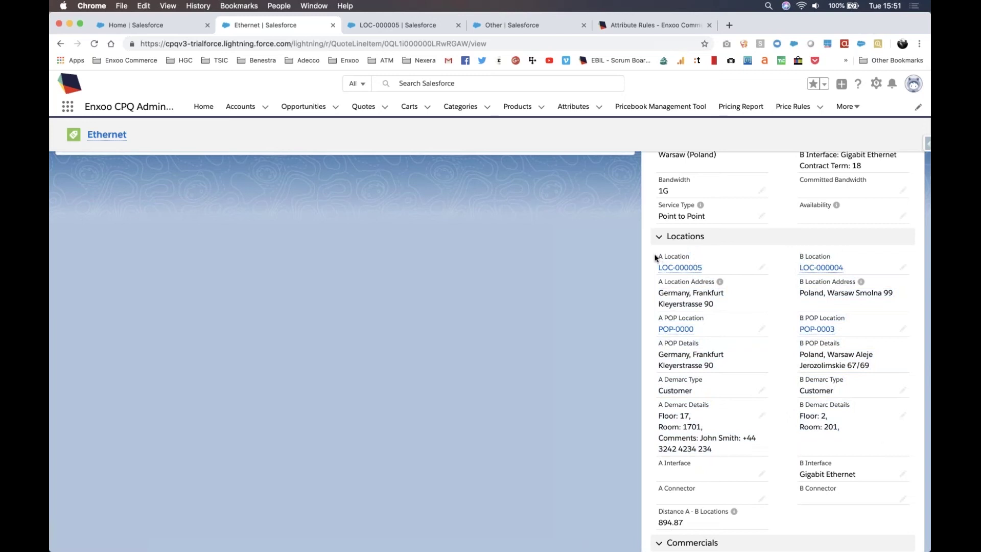
pyautogui.moveTo(658, 256); pyautogui.dragTo(711, 276)
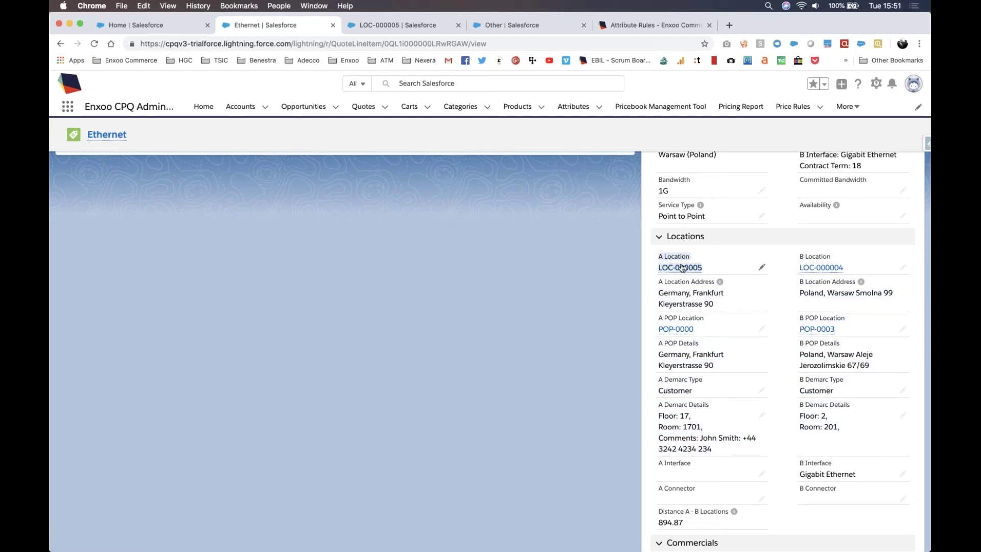
pyautogui.moveTo(685, 331)
pyautogui.moveTo(798, 379); pyautogui.dragTo(809, 386)
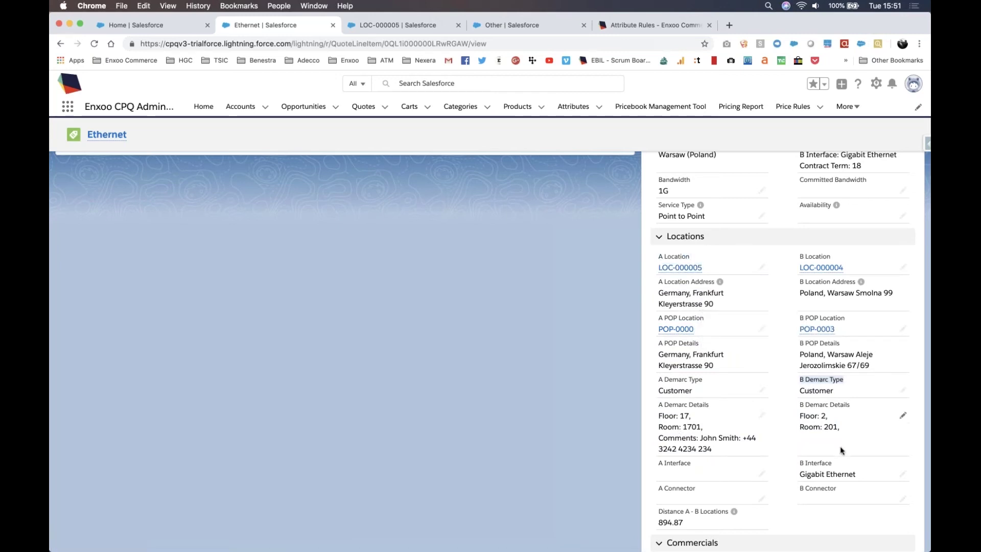
pyautogui.moveTo(839, 446); pyautogui.dragTo(659, 380)
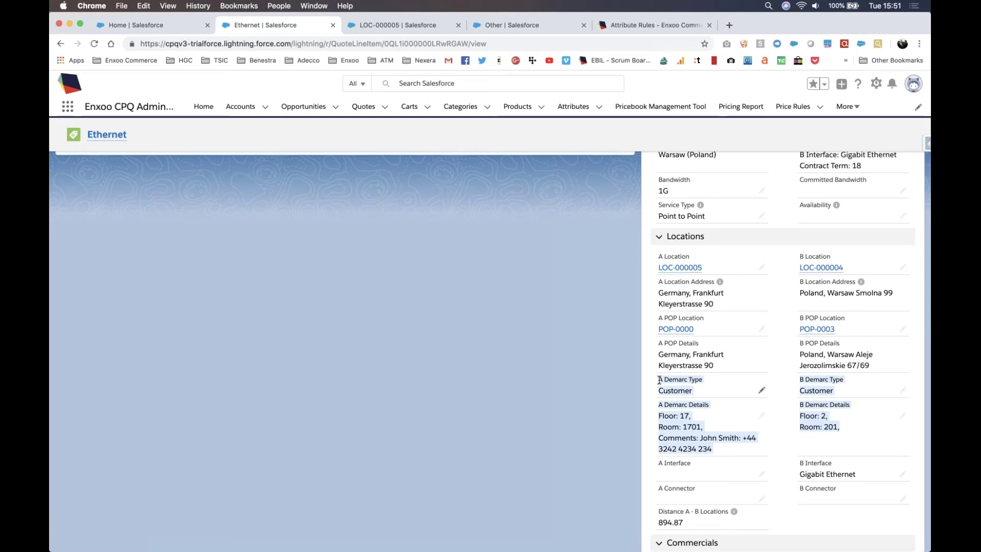
pyautogui.scroll(-2, 660, 379)
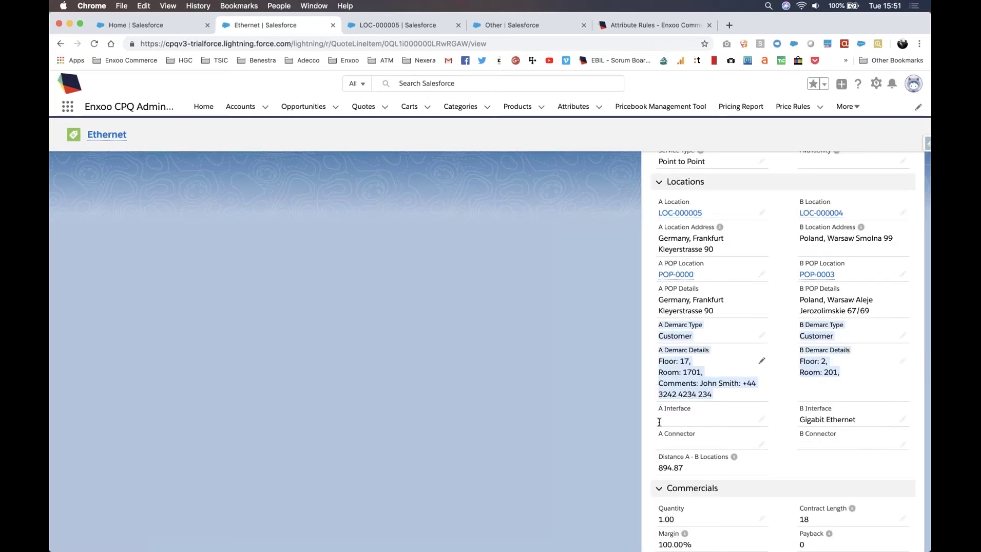
pyautogui.moveTo(704, 470); pyautogui.dragTo(659, 454)
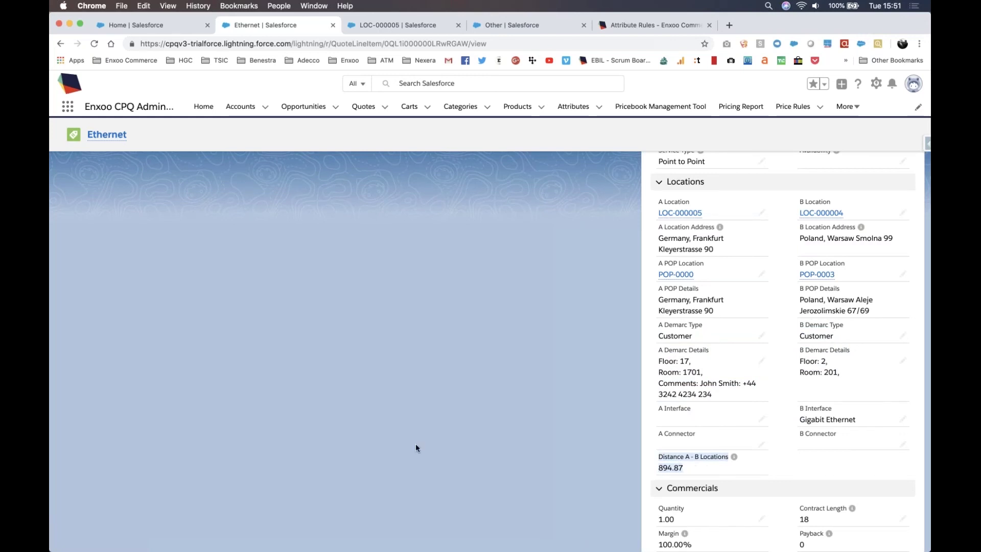
# Step: Scroll back up and switch to the Locations presentation slide
pyautogui.scroll(1, 416, 445)
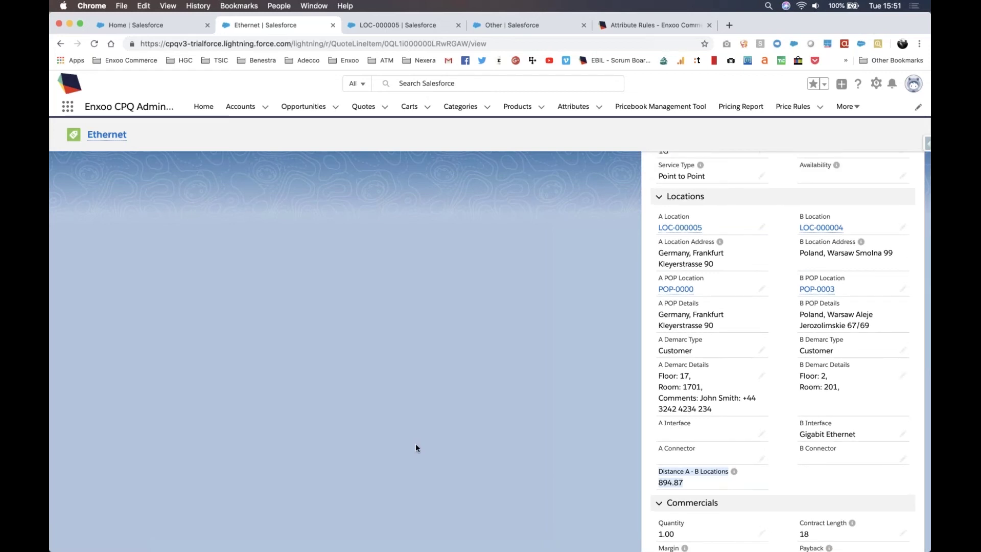
pyautogui.scroll(10, 416, 448)
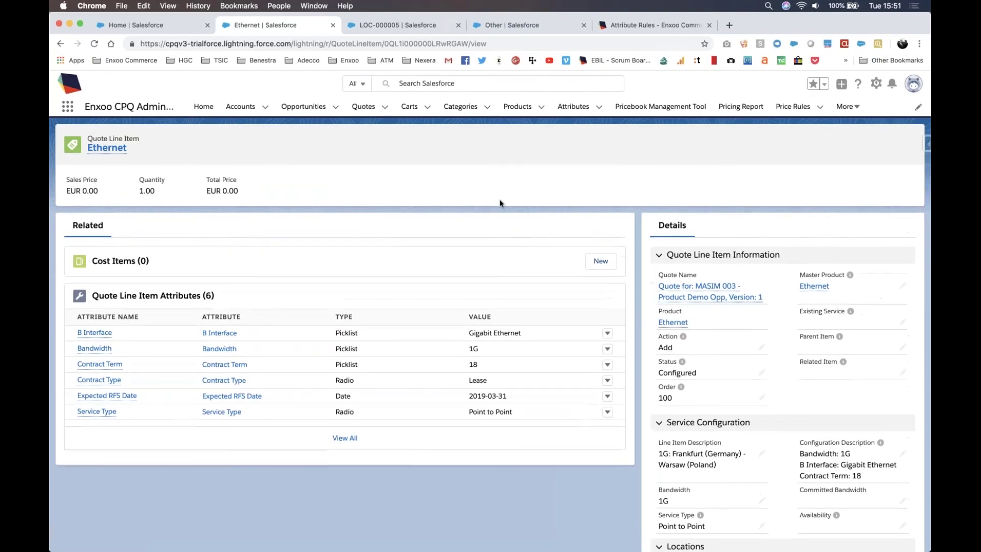
pyautogui.hotkey('ctrl', 'Right')
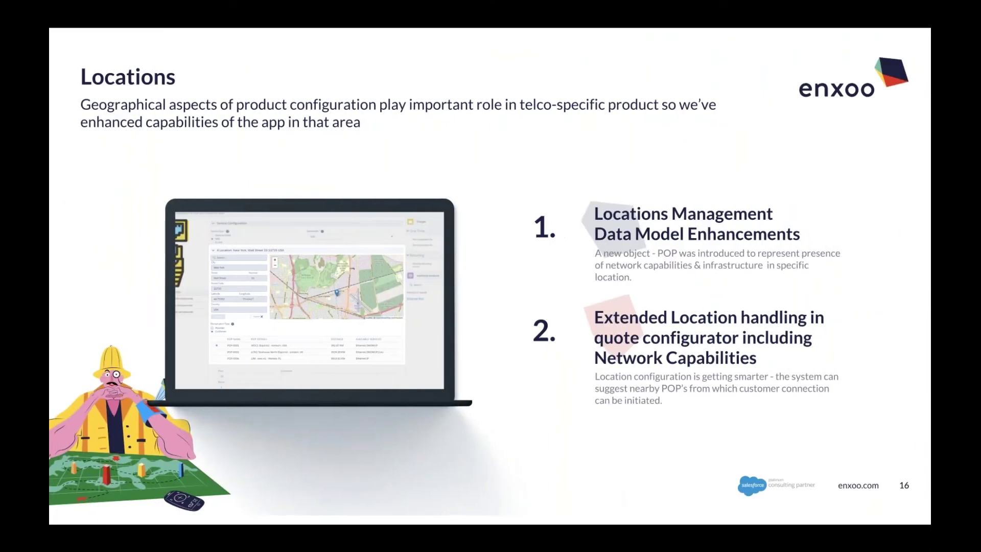
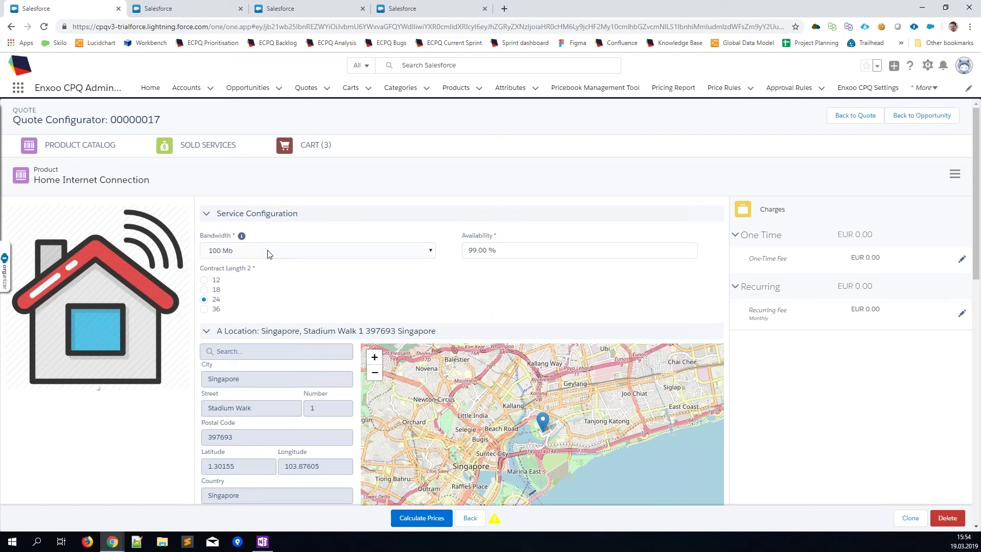
# Step: Recalculate the Home Internet Connection prices, leaving one-time and recurring charges at EUR 0.00
pyautogui.scroll(-6, 772, 306)
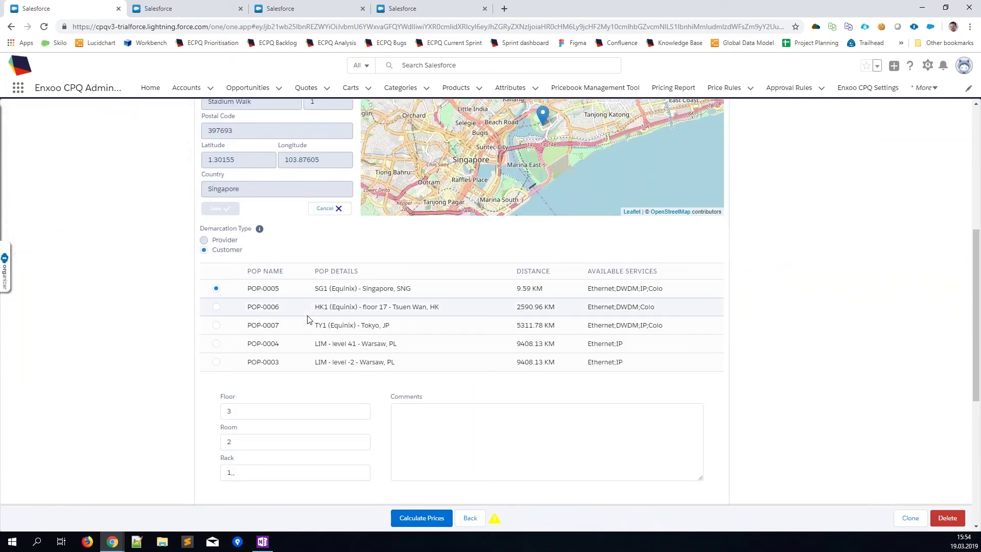
pyautogui.scroll(-4, 837, 363)
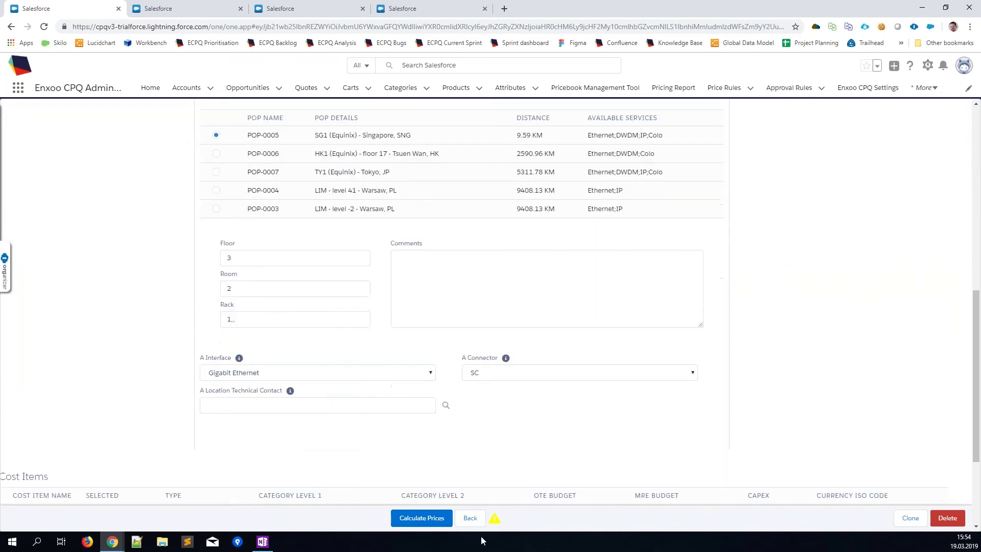
pyautogui.click(421, 518)
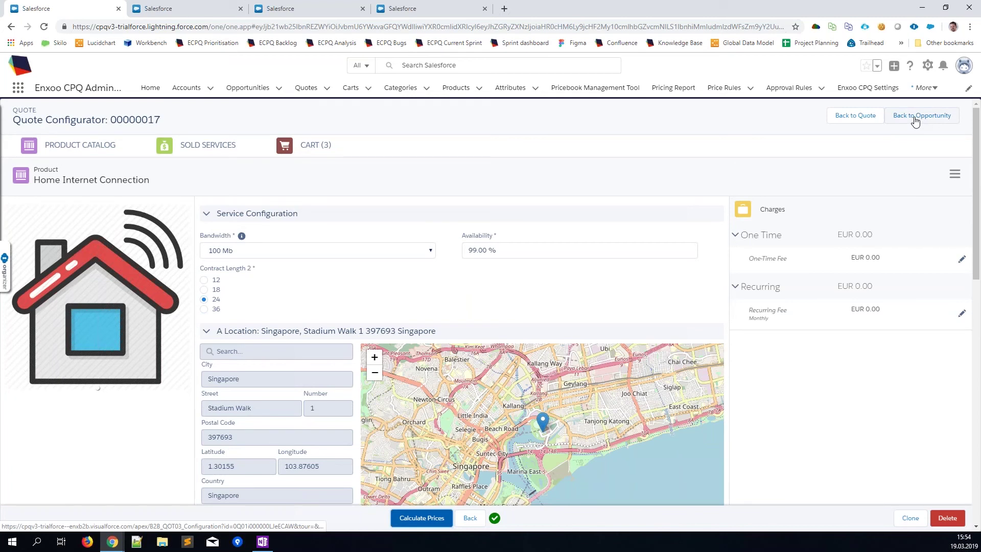
# Step: Go from the opportunity to Cost Items Management and expand all to review ITEM-000106 and ITEM-000110
pyautogui.click(915, 121)
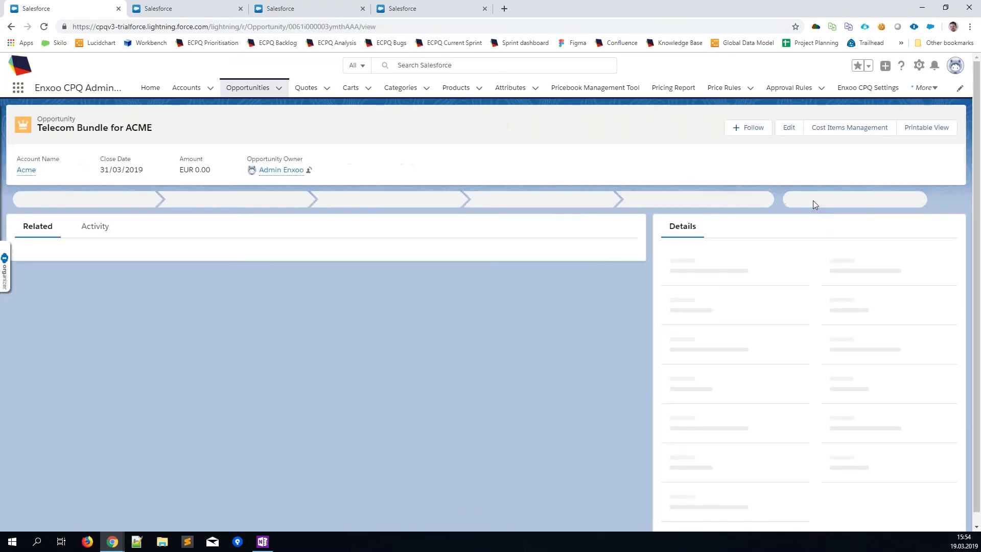
pyautogui.click(844, 128)
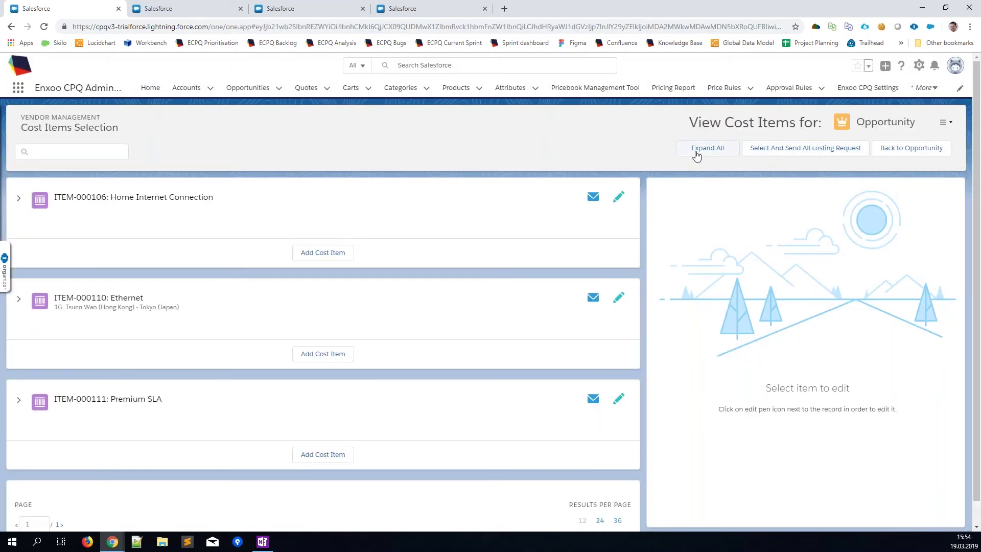
pyautogui.click(696, 153)
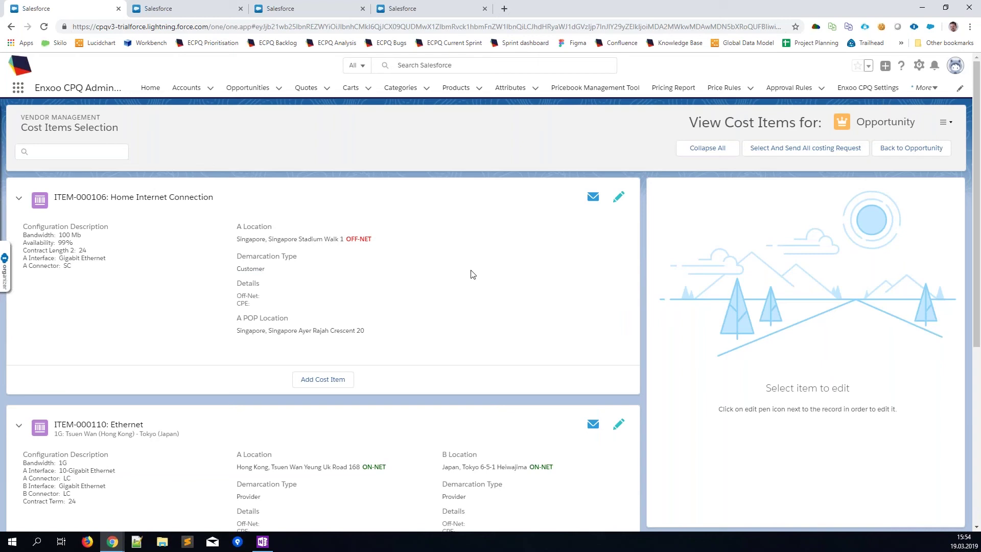
pyautogui.scroll(-1, 473, 272)
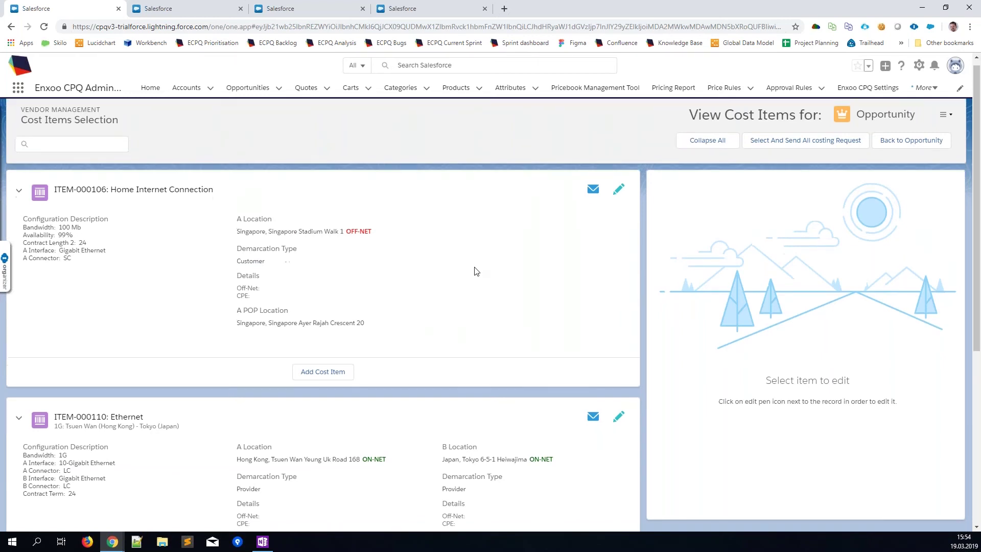
pyautogui.scroll(-1, 448, 329)
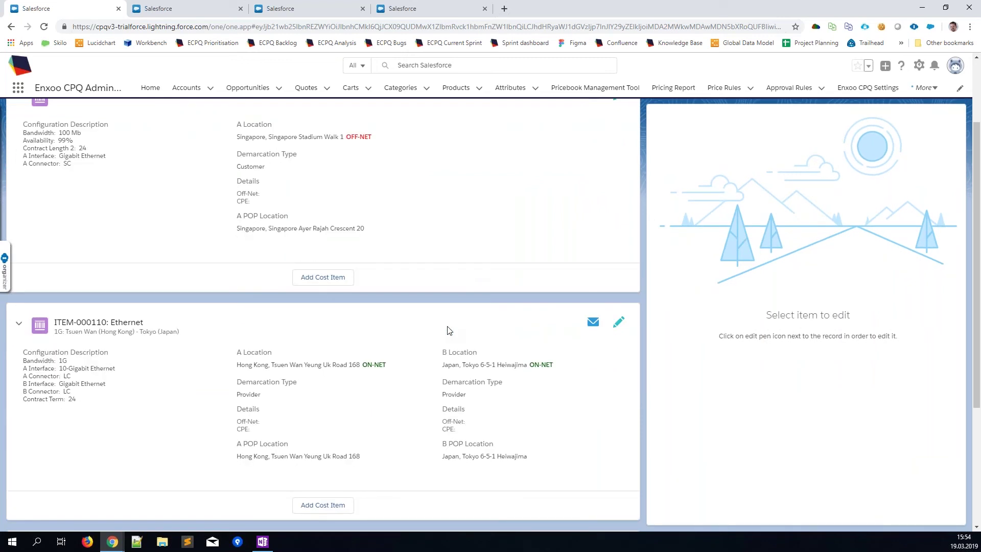
pyautogui.scroll(2, 445, 331)
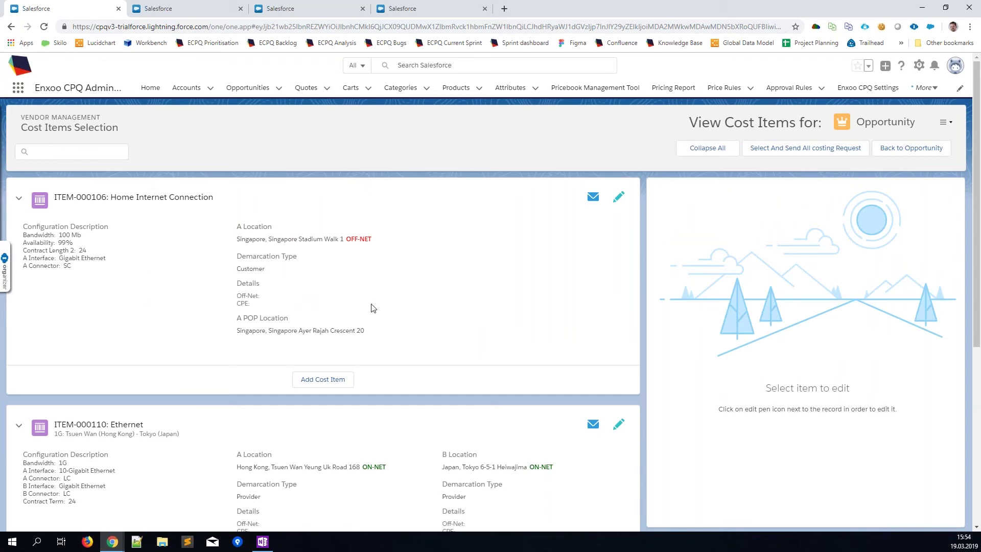
pyautogui.scroll(-5, 372, 308)
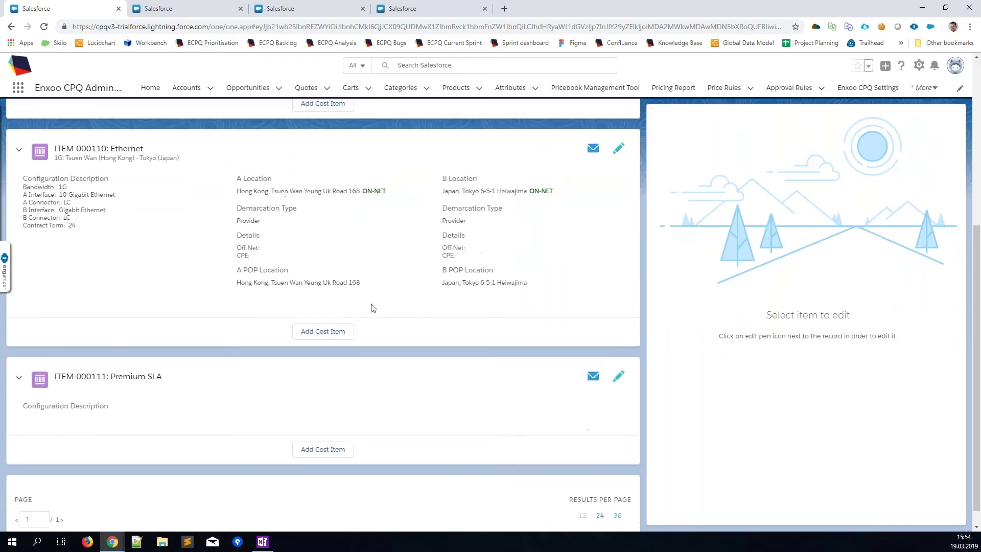
pyautogui.scroll(5, 373, 308)
pyautogui.scroll(1, 372, 308)
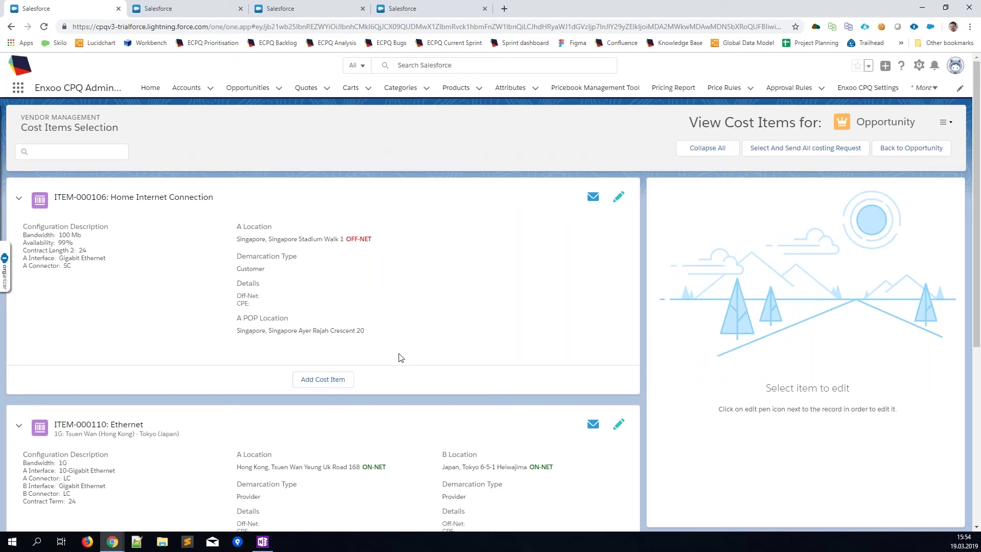
# Step: Add a new cost item to Home Internet Connection with requested product Internet Access
pyautogui.click(336, 387)
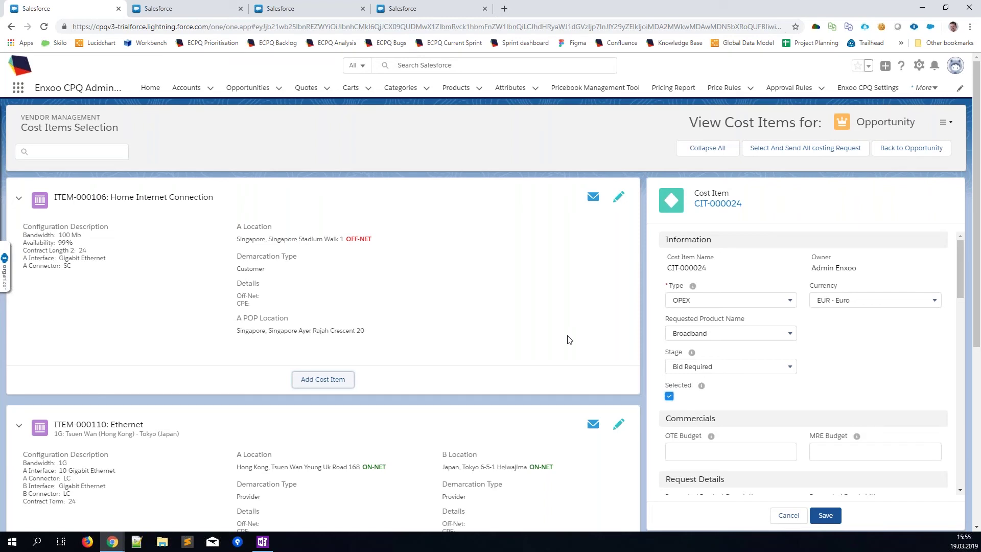
pyautogui.click(707, 338)
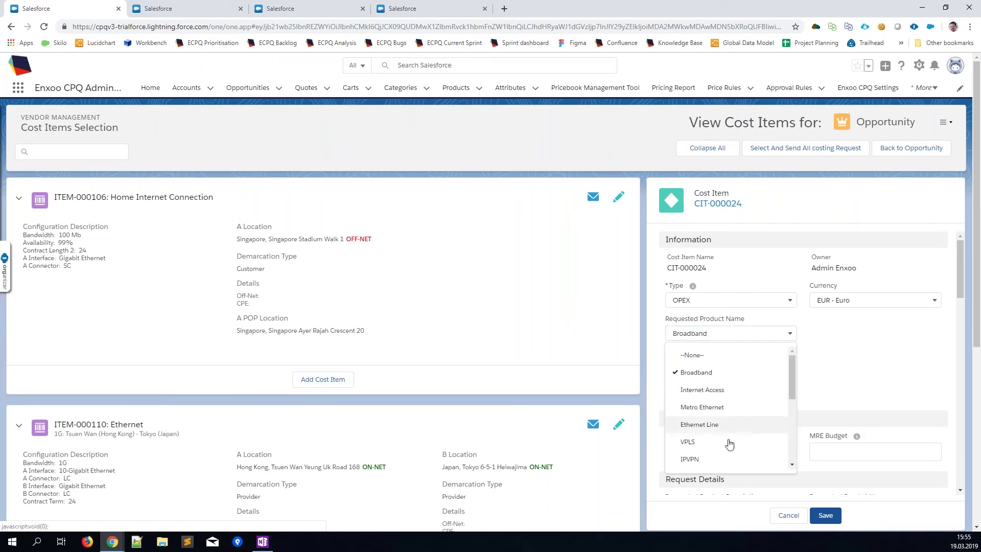
pyautogui.click(721, 391)
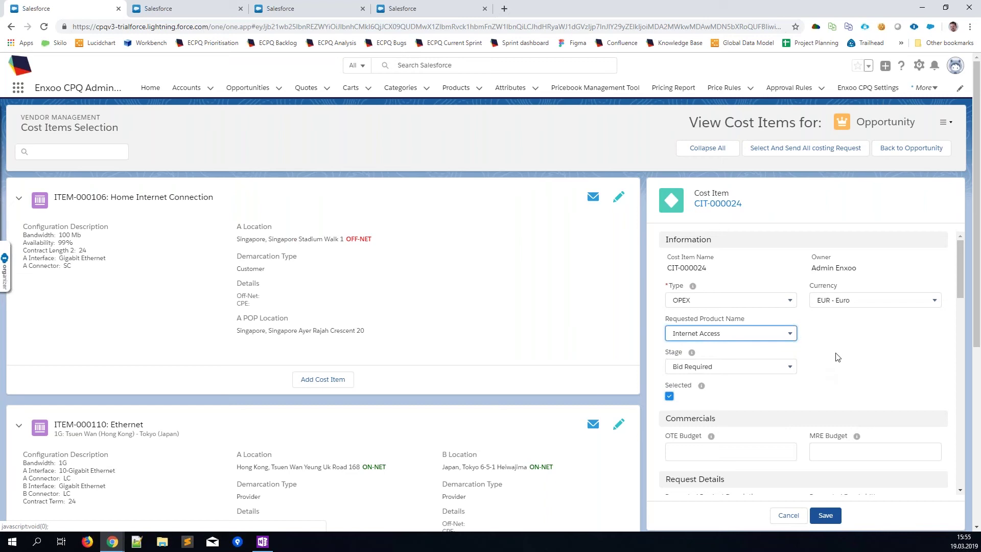
pyautogui.scroll(-3, 840, 364)
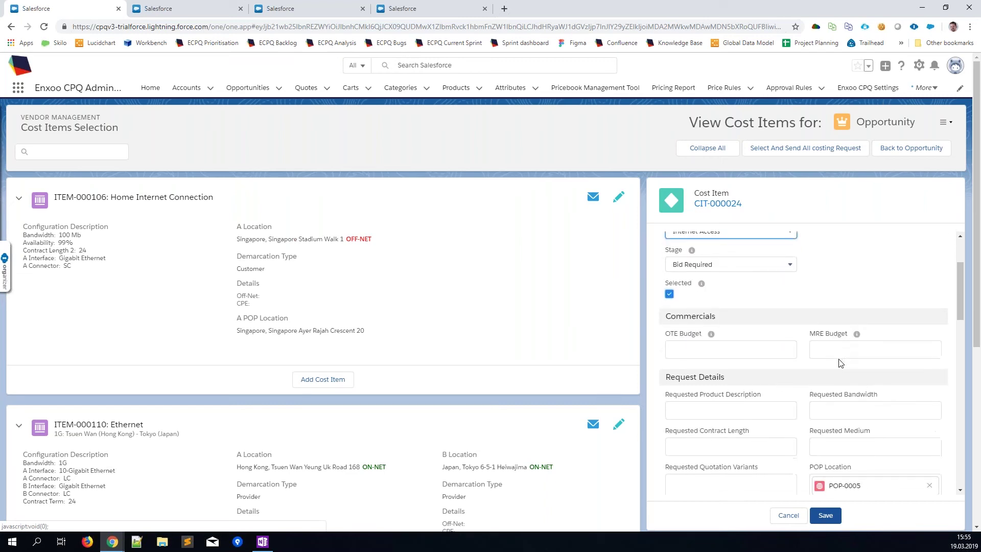
pyautogui.scroll(-1, 809, 367)
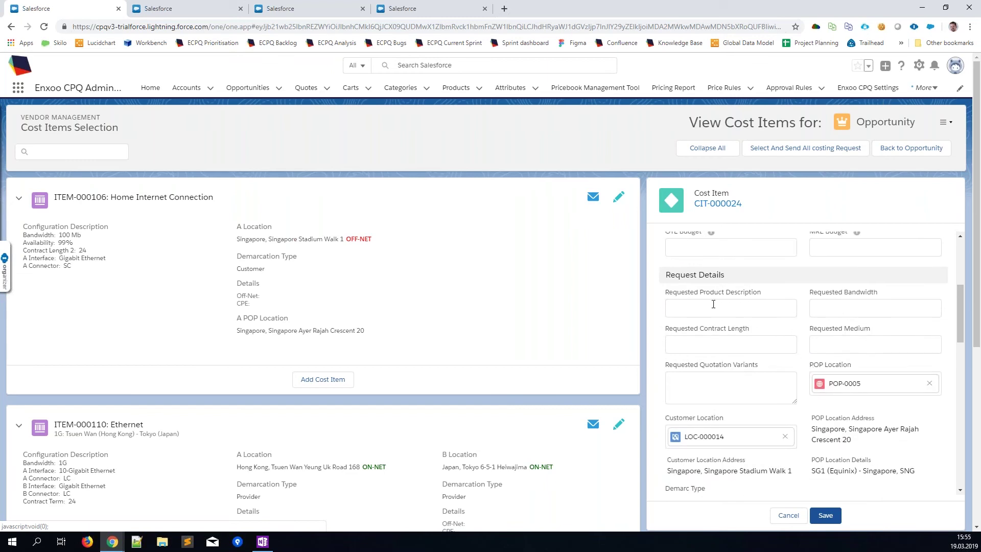
# Step: Request description Local Tail, bandwidth 100, contract length 24 and medium Fiber
pyautogui.click(713, 305)
pyautogui.write('Local')
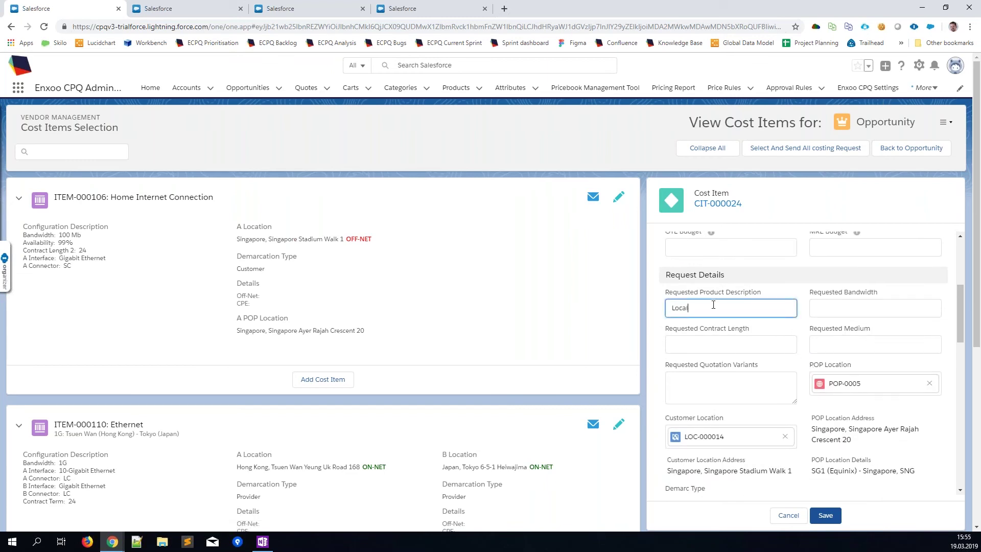
pyautogui.write(' Tail')
pyautogui.click(833, 308)
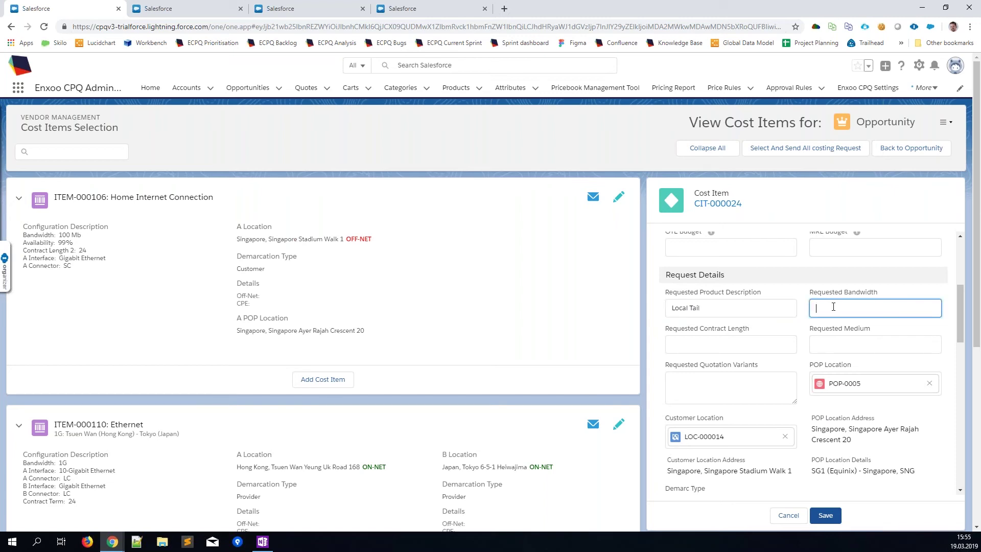
pyautogui.write('100')
pyautogui.press('Tab')
pyautogui.write('24')
pyautogui.press('Tab')
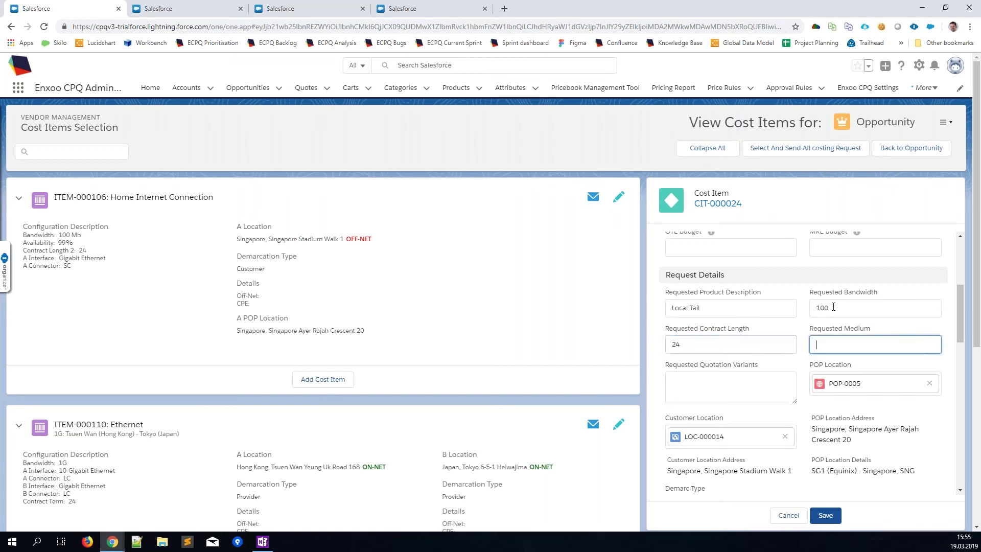
pyautogui.write('Fiber')
# Step: Ask in quotation variants for 36-month prices, then save cost item CIT-000024
pyautogui.click(772, 386)
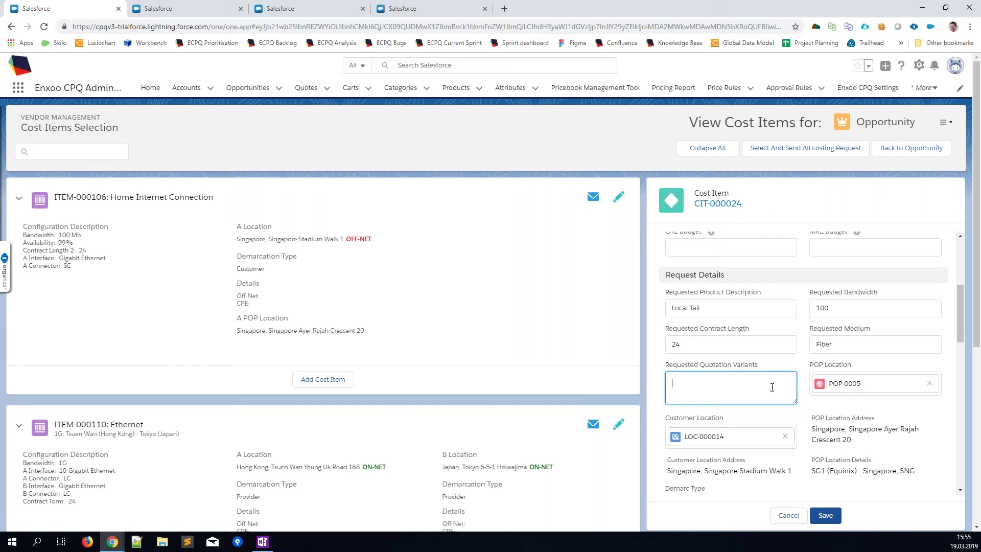
pyautogui.write('Please provide the information about the prices for ')
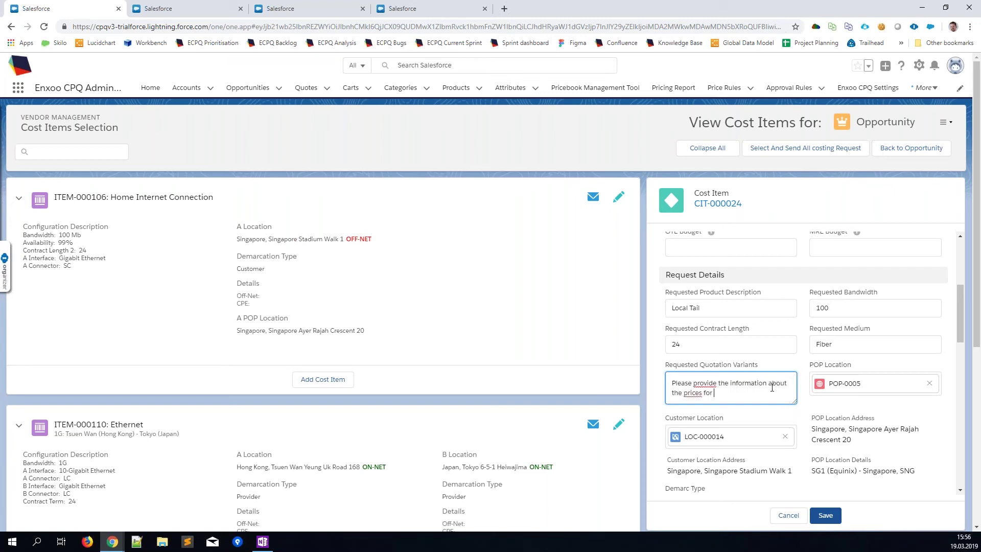
pyautogui.write('36 mionths')
pyautogui.scroll(-1, 828, 418)
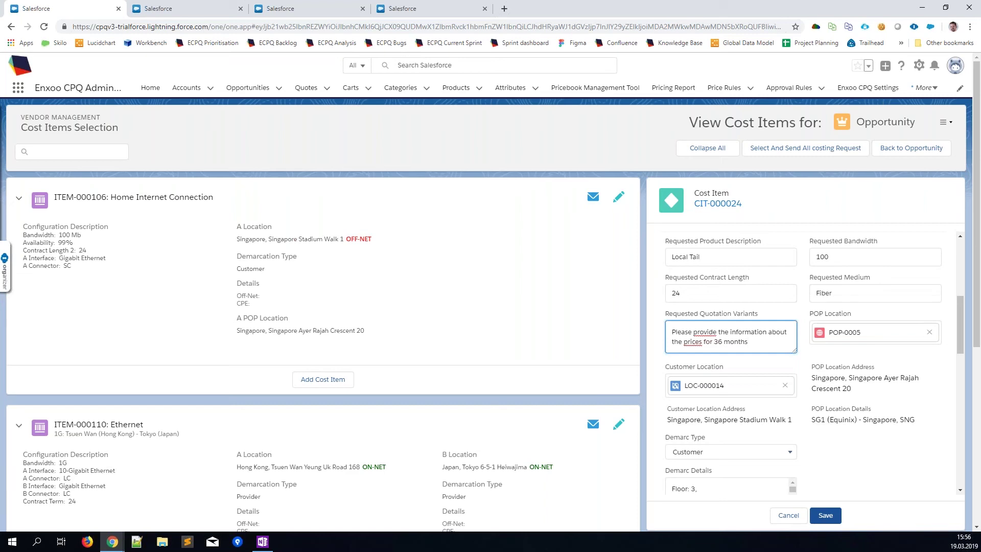
pyautogui.scroll(-2, 843, 405)
pyautogui.scroll(2, 806, 420)
pyautogui.scroll(2, 795, 429)
pyautogui.scroll(-2, 797, 432)
pyautogui.click(831, 517)
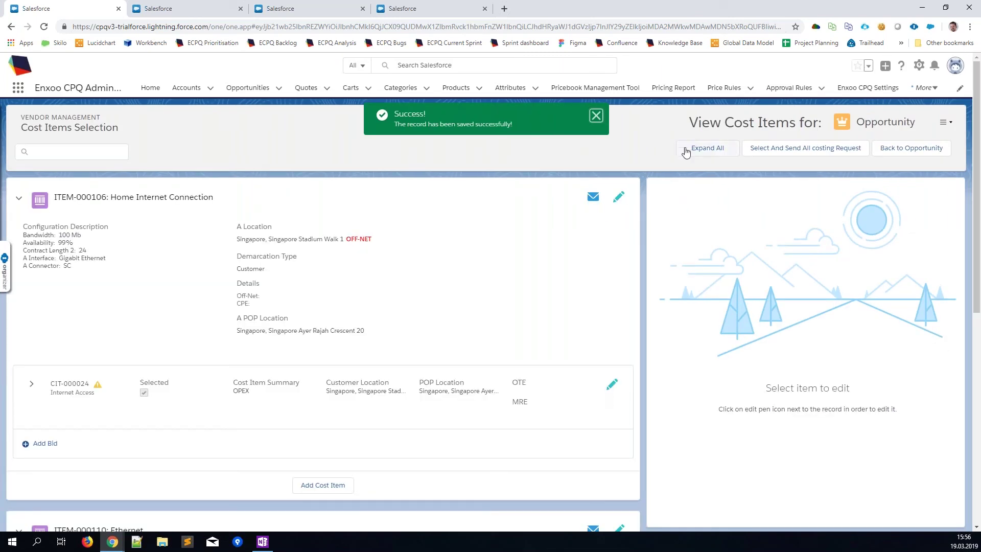
# Step: Bring up the Add Bids vendor list for CIT-000024 and open Accounts in a new browser tab
pyautogui.moveTo(98, 391)
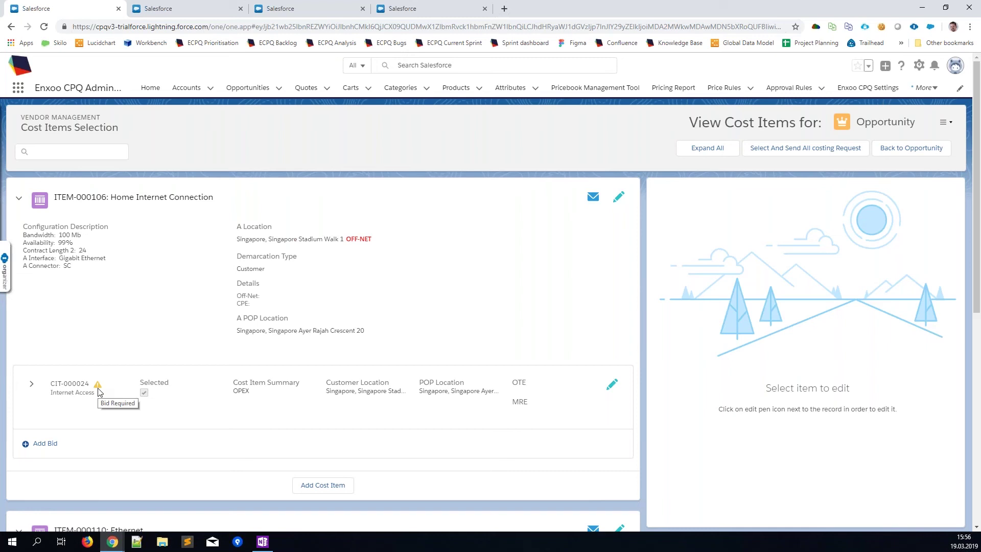
pyautogui.click(51, 448)
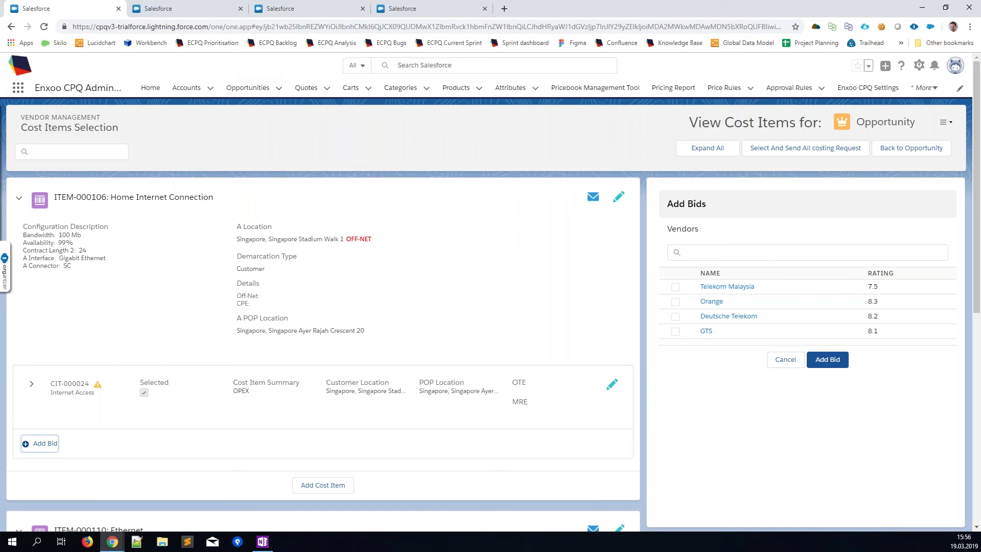
pyautogui.rightClick(186, 88)
pyautogui.click(231, 96)
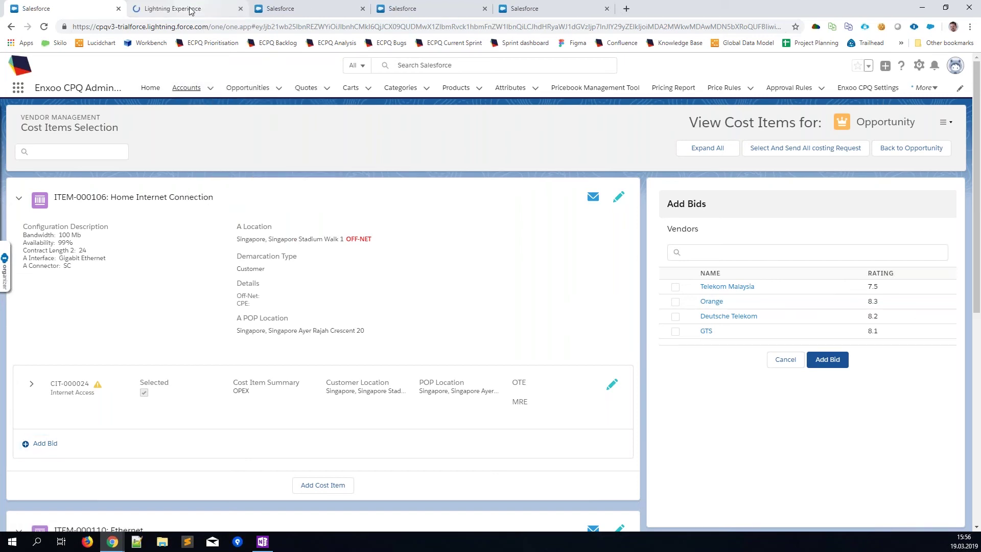
pyautogui.click(184, 8)
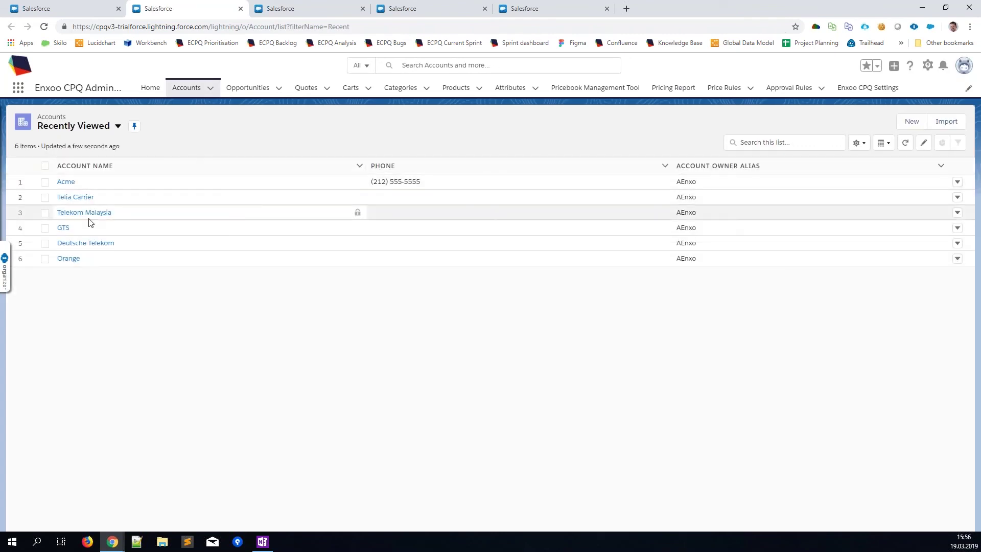
pyautogui.click(88, 217)
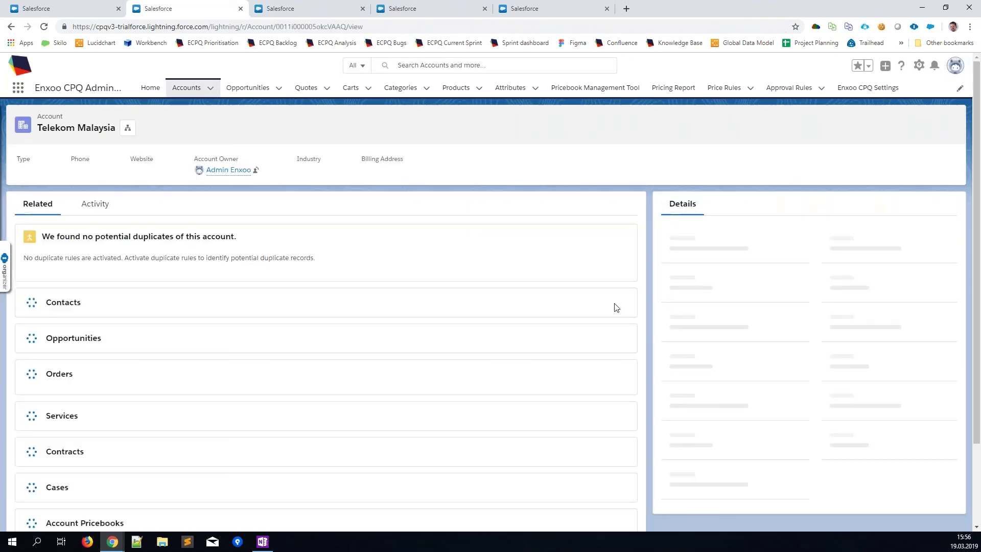
pyautogui.scroll(-4, 806, 336)
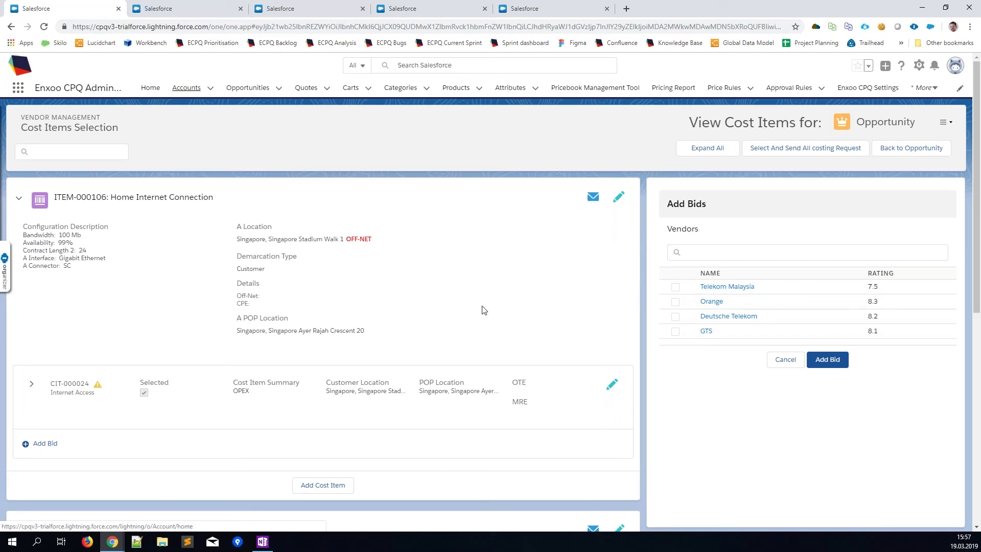
# Step: Add bids from Telekom Malaysia and Orange to CIT-000024 and expand all to show them
pyautogui.click(675, 287)
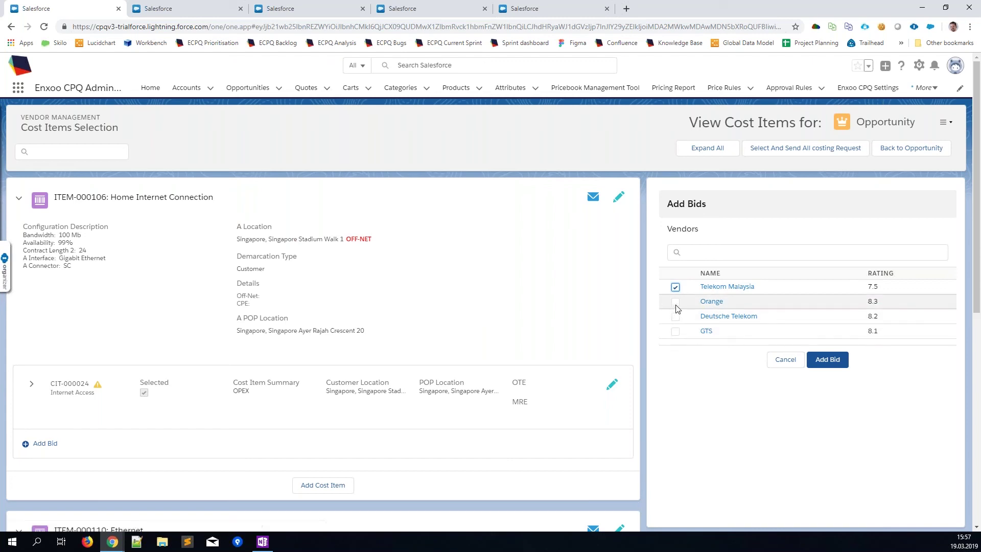
pyautogui.click(675, 302)
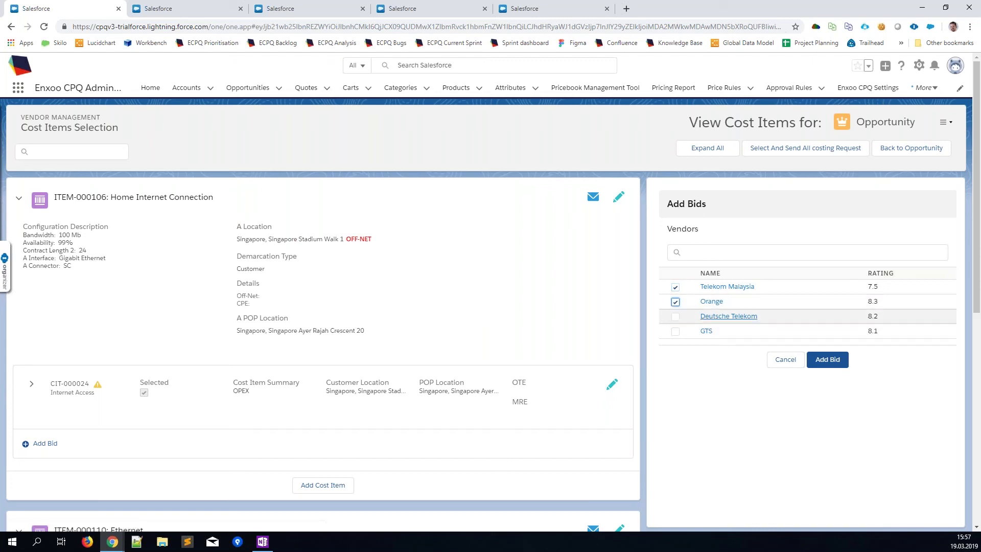
pyautogui.click(832, 366)
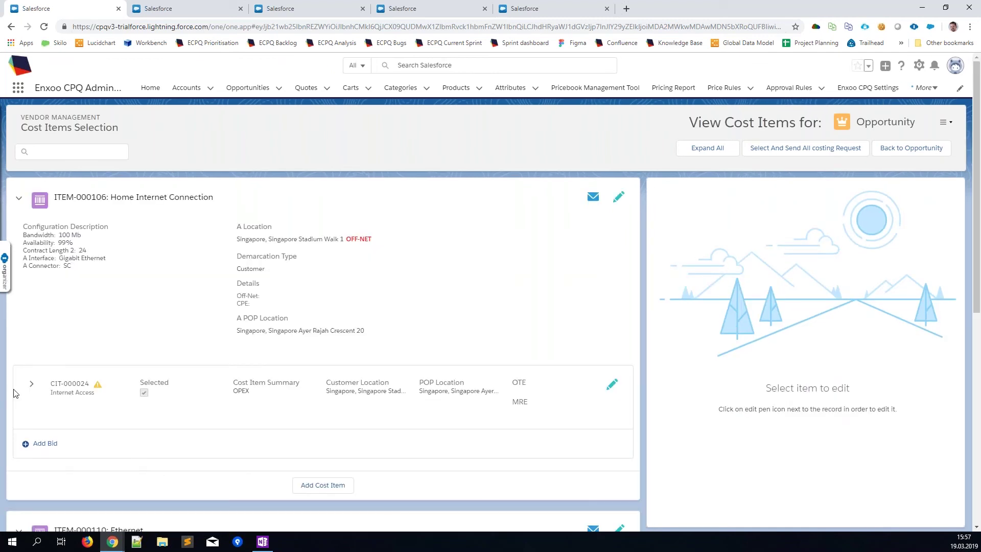
pyautogui.click(699, 148)
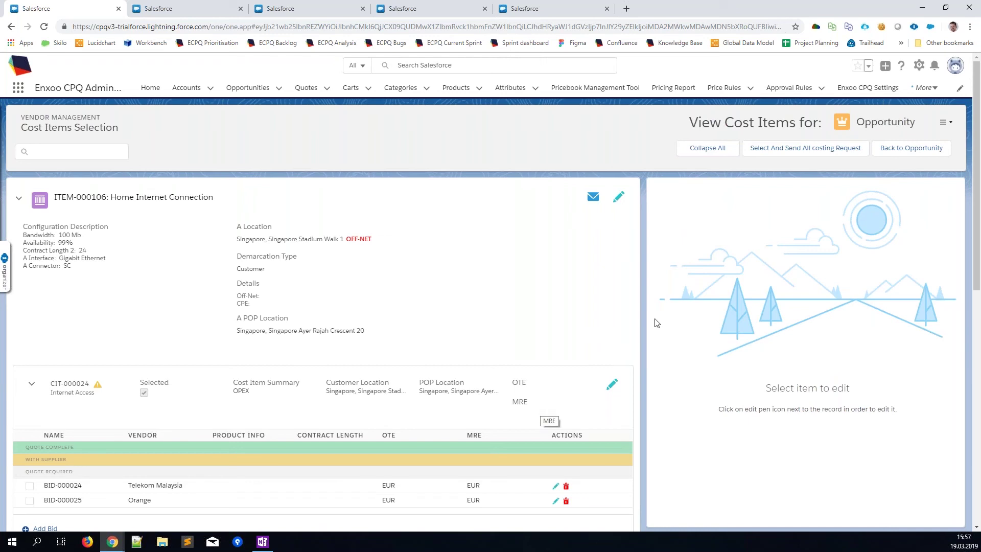
# Step: Send both costing requests so BID-000024 and BID-000025 move to With Supplier
pyautogui.click(822, 155)
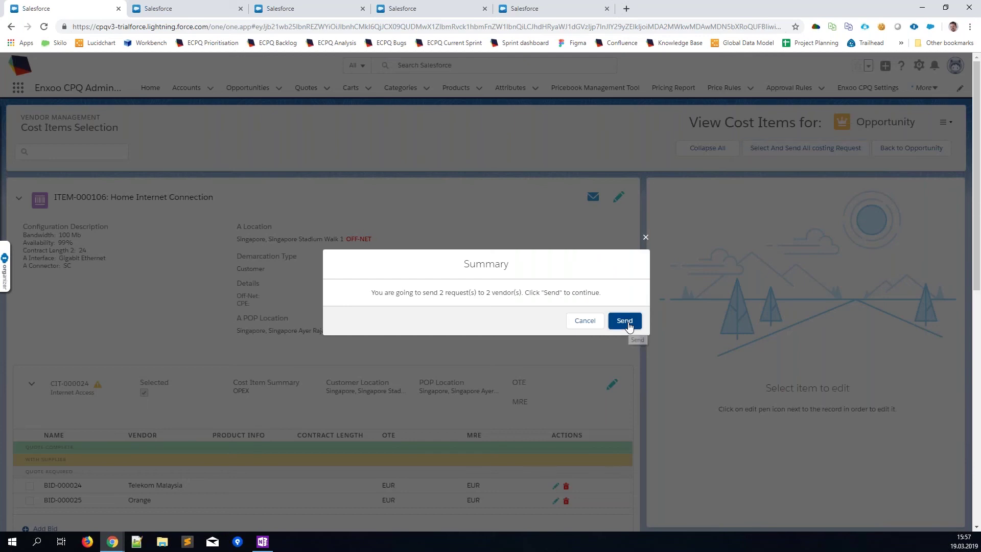
pyautogui.click(628, 326)
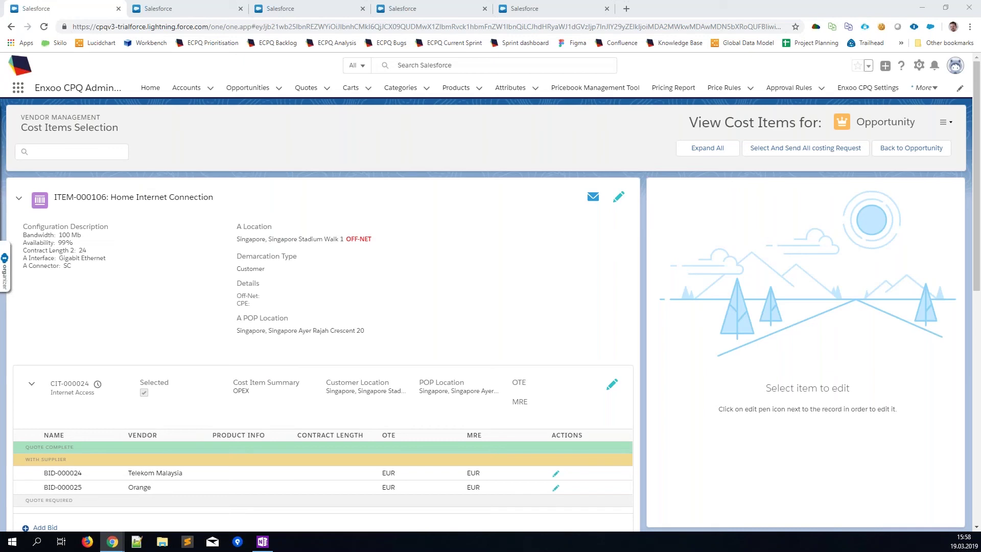
# Step: Move the Gmail Quotation Request email into the browser and open its bid response form
pyautogui.moveTo(0, 79); pyautogui.dragTo(176, 9)
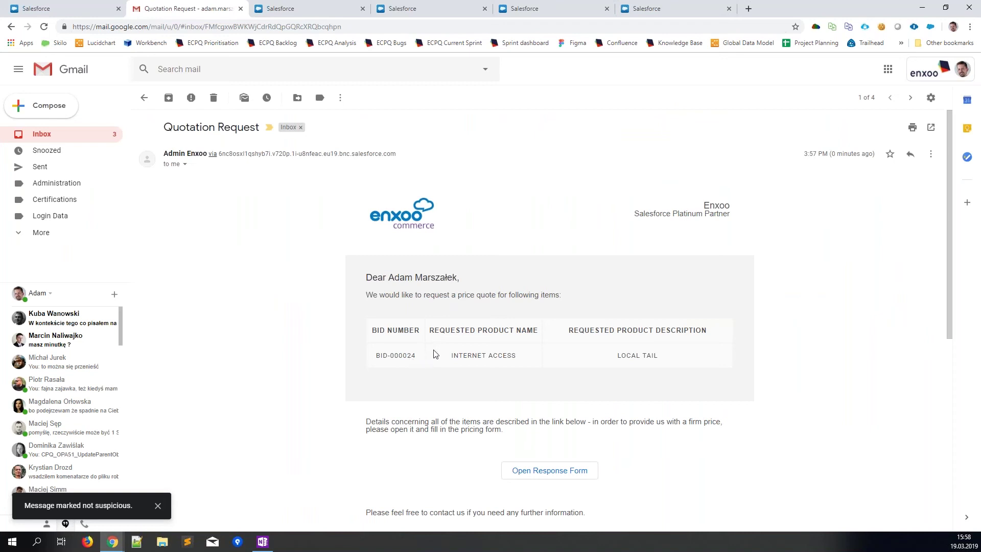
pyautogui.click(562, 476)
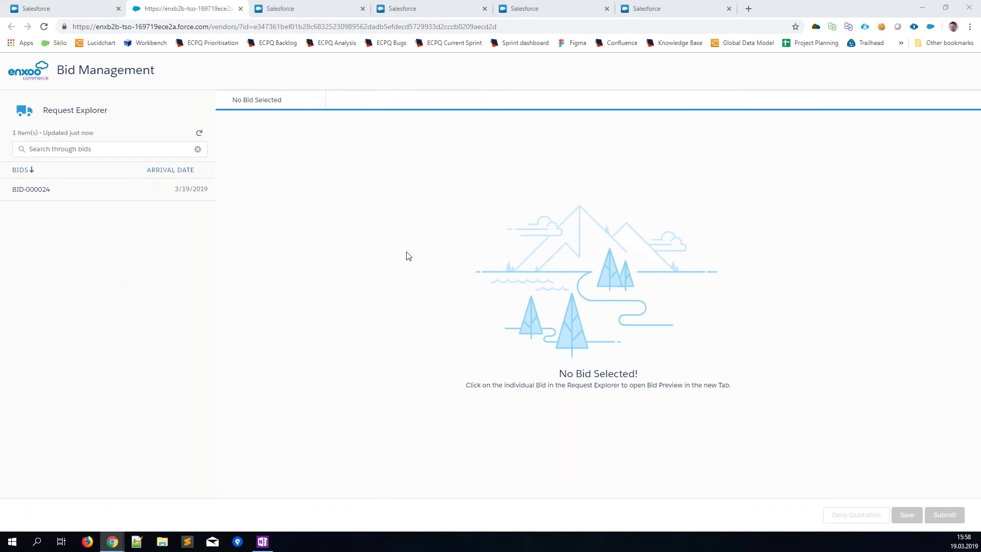
# Step: Open BID-000024 and enter product name Local Tail with a 7-day lead time
pyautogui.click(66, 197)
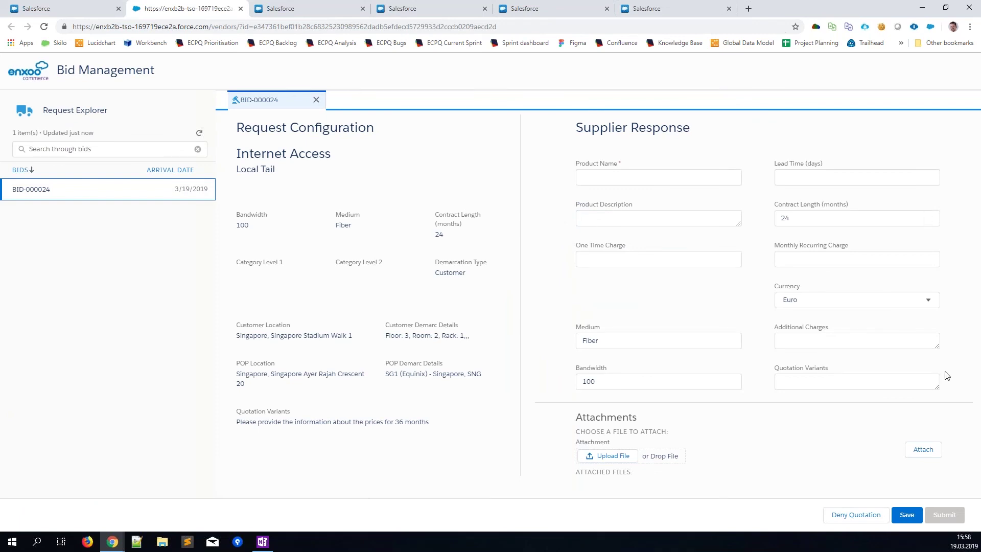
pyautogui.click(683, 178)
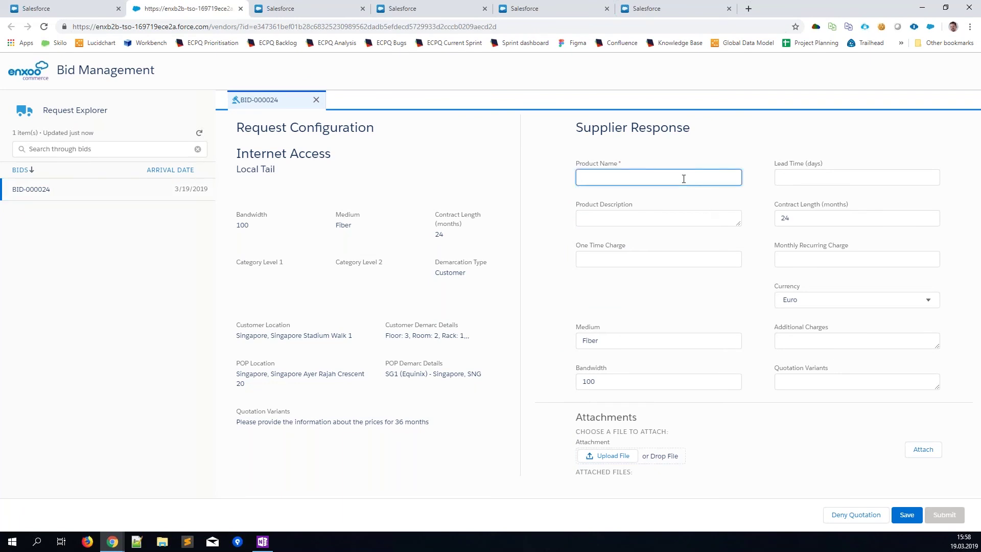
pyautogui.write('Local Tail')
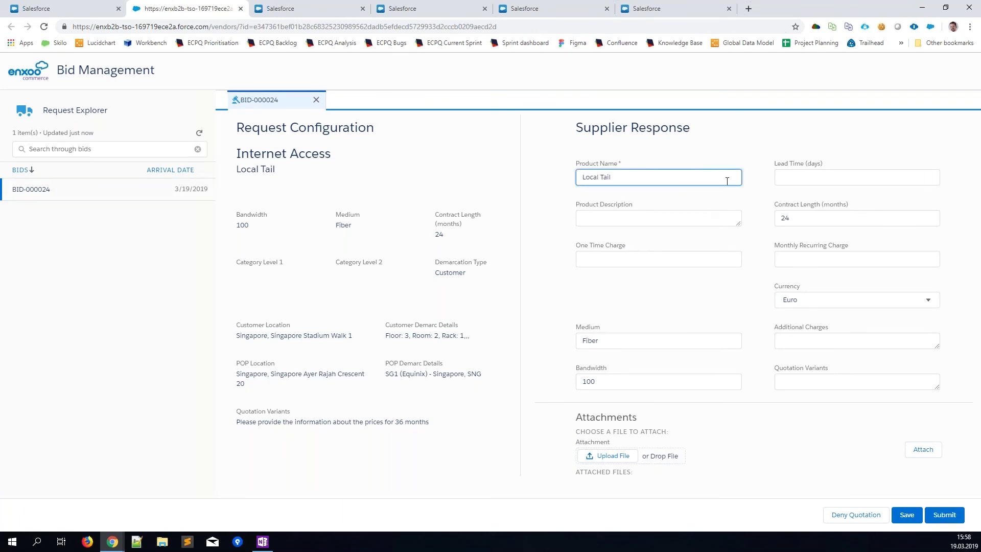
pyautogui.click(790, 178)
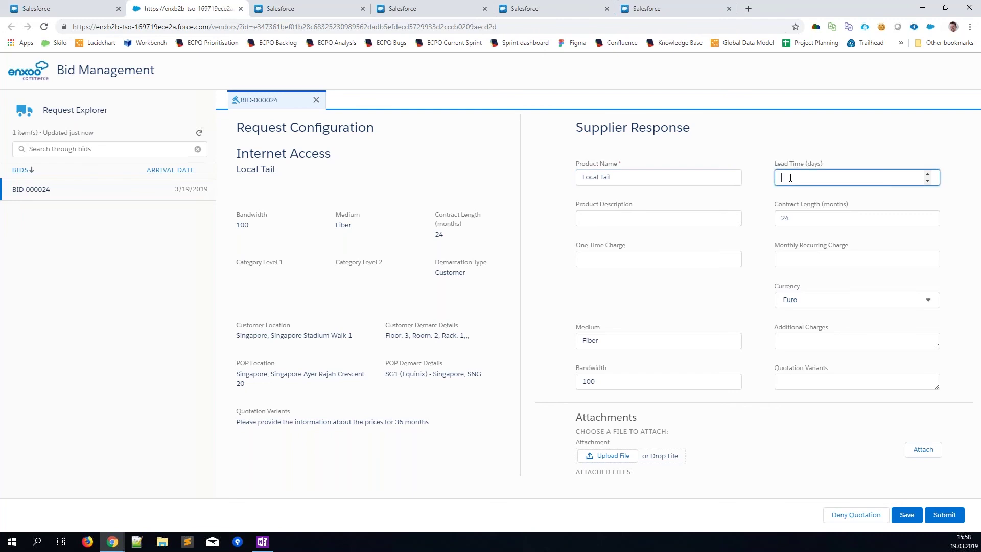
pyautogui.write('7')
# Step: Set the one-time charge to 19 and the monthly recurring charge to 9
pyautogui.click(695, 219)
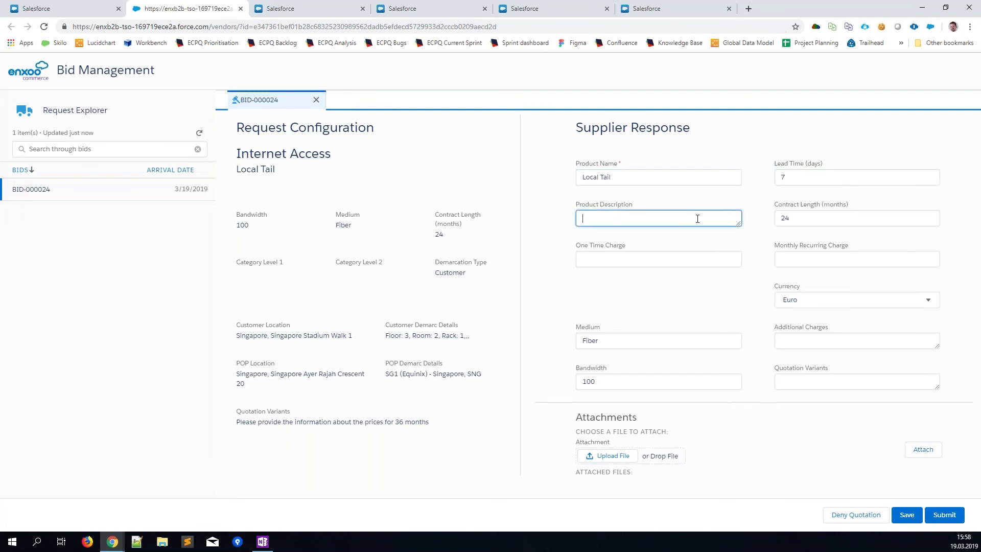
pyautogui.click(647, 261)
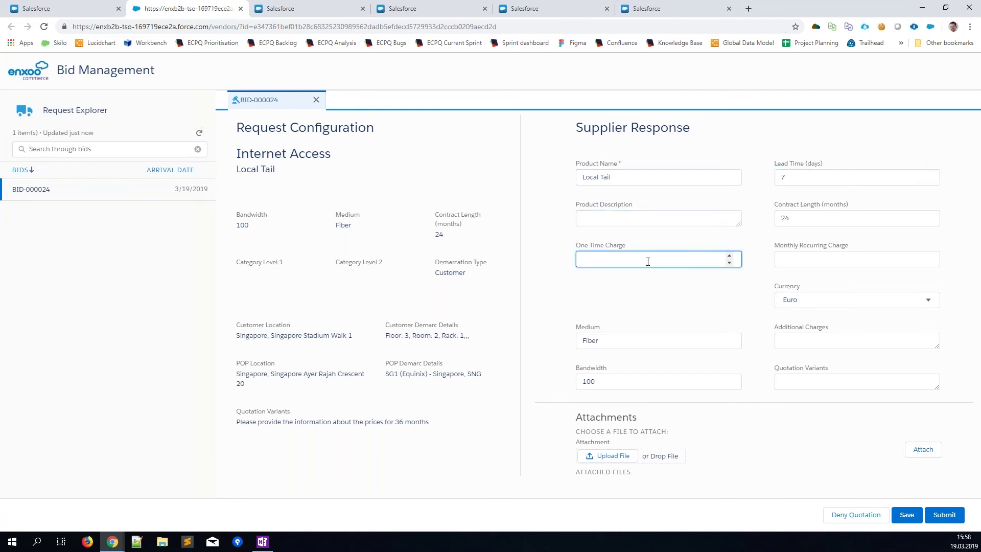
pyautogui.write('19')
pyautogui.press('Tab')
pyautogui.write('9')
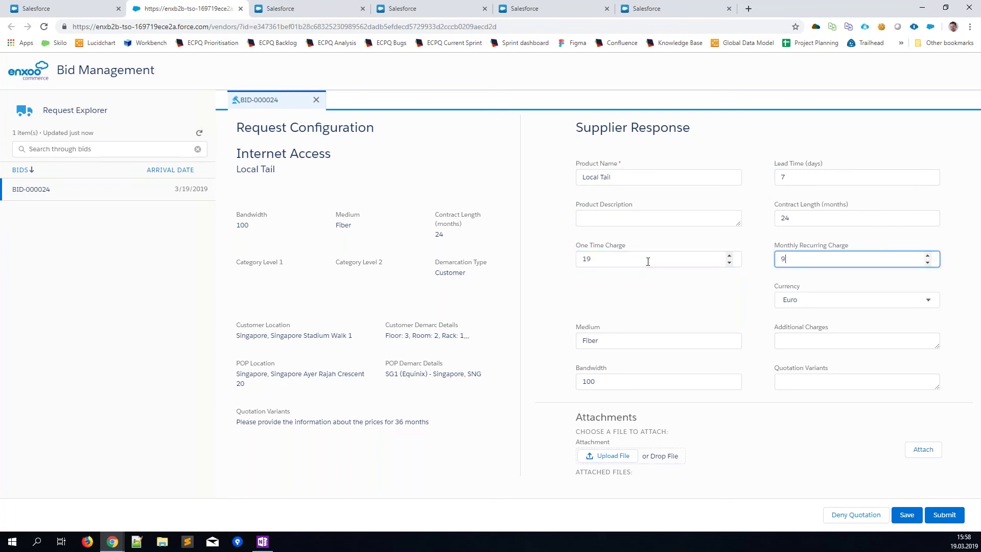
pyautogui.click(658, 303)
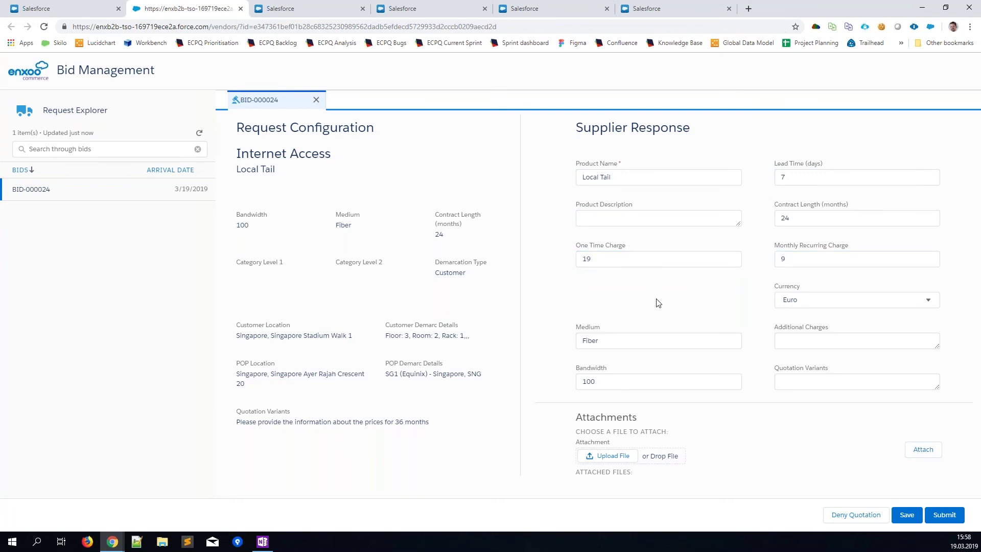
# Step: Add the variant note '1f contract length is 36, OTC is dropped to 9' and save
pyautogui.click(808, 344)
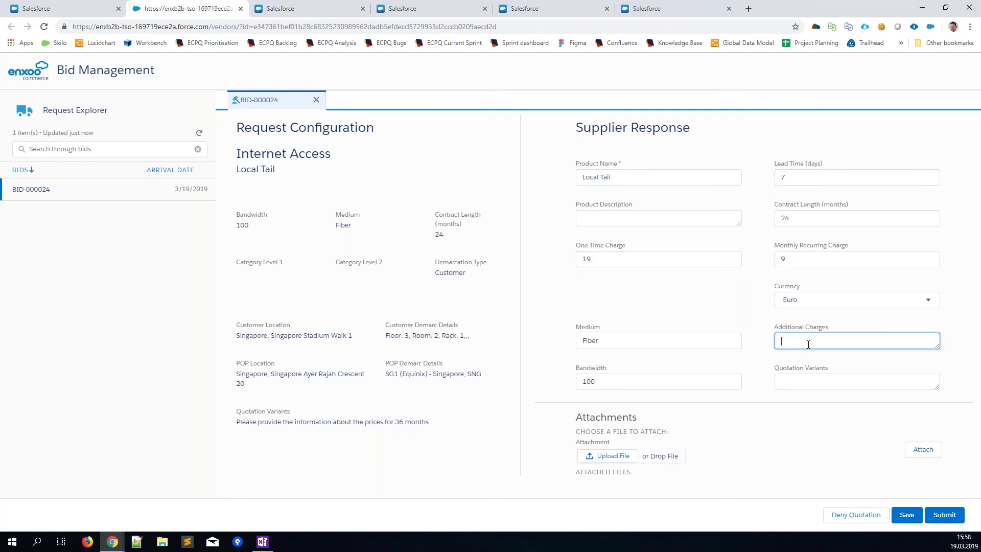
pyautogui.click(812, 387)
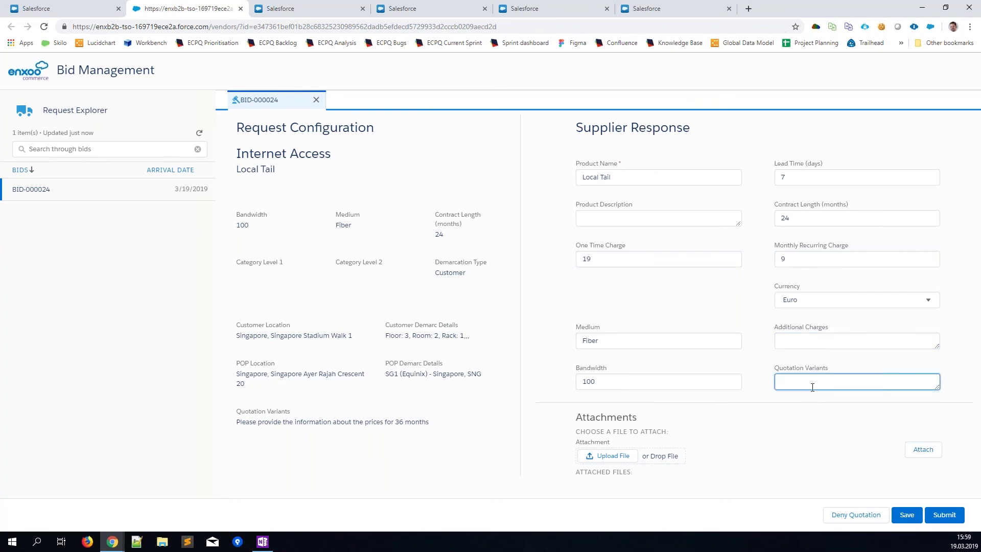
pyautogui.write('1')
pyautogui.write('f cont')
pyautogui.write('ract')
pyautogui.write(' length is 3')
pyautogui.write('6,')
pyautogui.write(' OTC')
pyautogui.write(' is')
pyautogui.write(' dropped to 9')
pyautogui.click(907, 516)
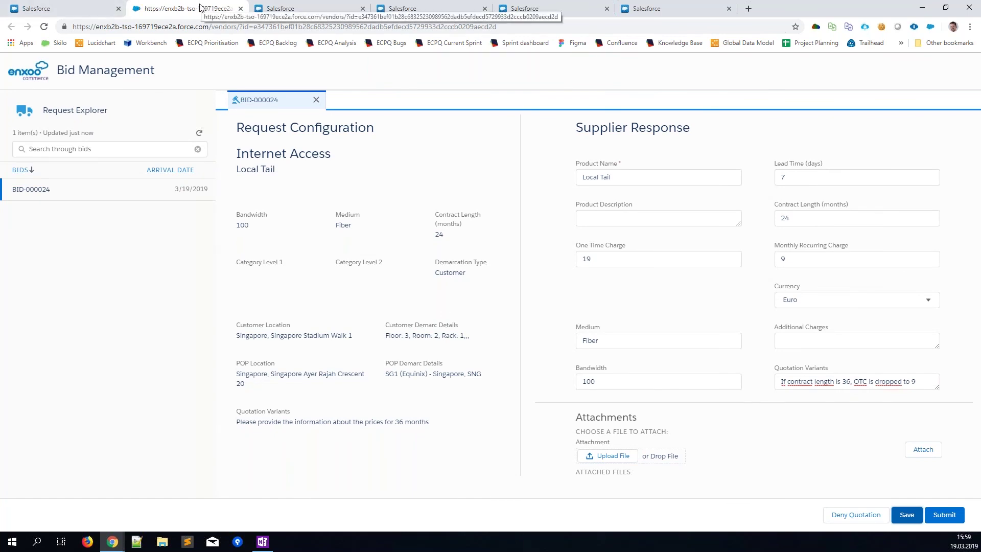
# Step: Close Bid Management, then refresh the Cost Items Selection page and expand all items
pyautogui.click(240, 9)
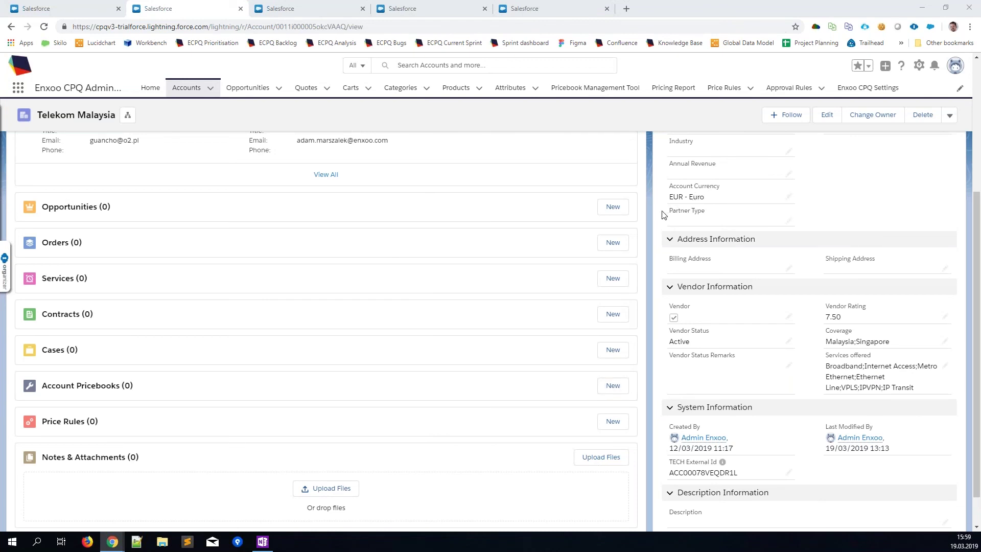
pyautogui.scroll(5, 659, 237)
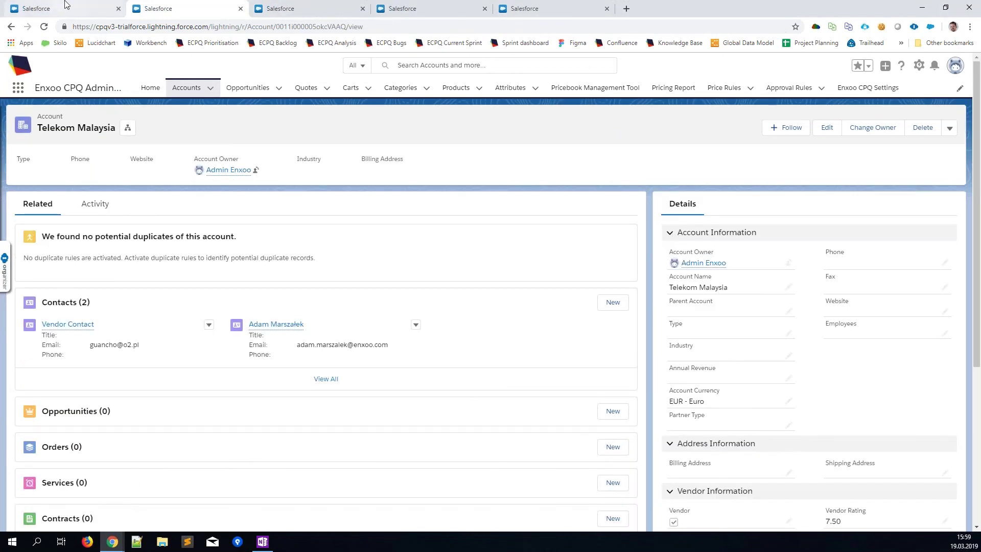
pyautogui.click(65, 5)
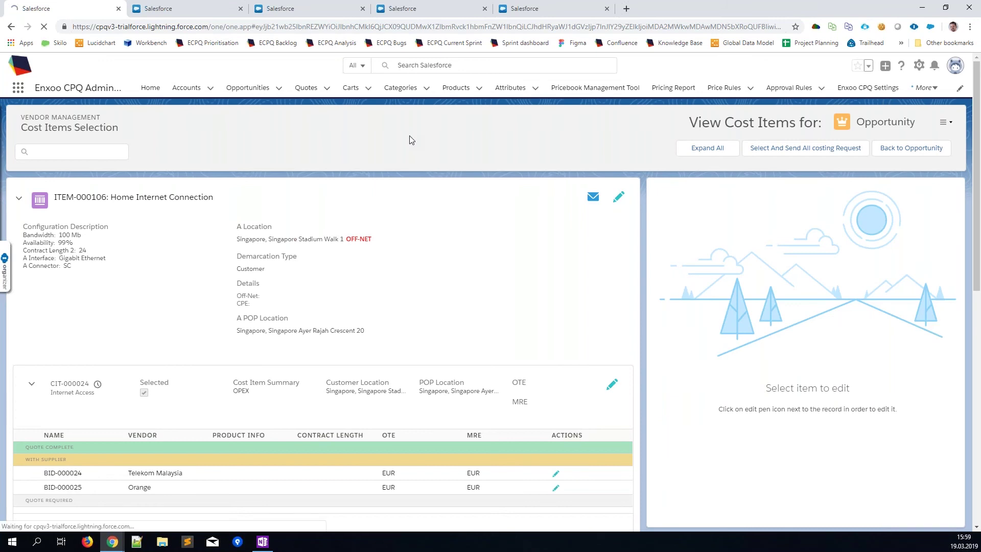
pyautogui.press('F5')
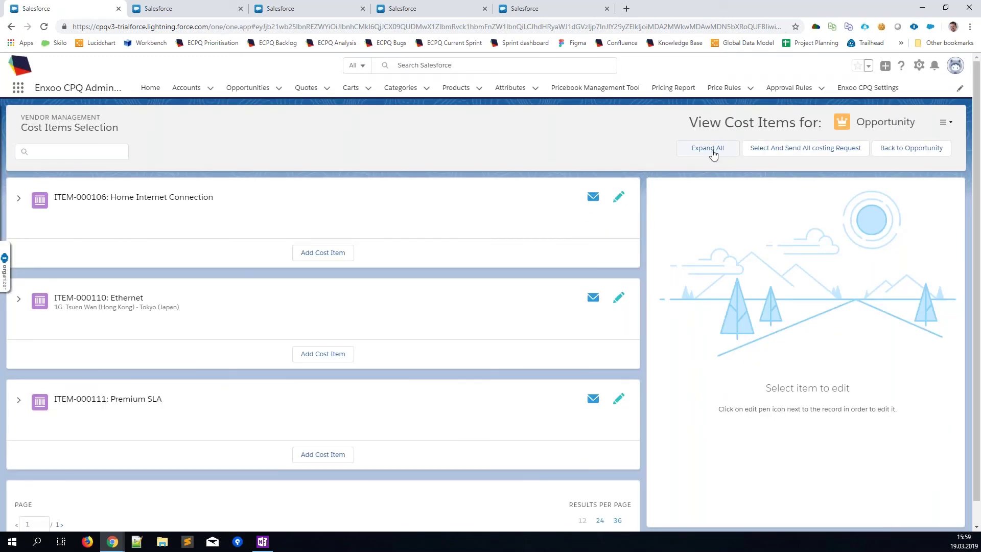
pyautogui.click(714, 152)
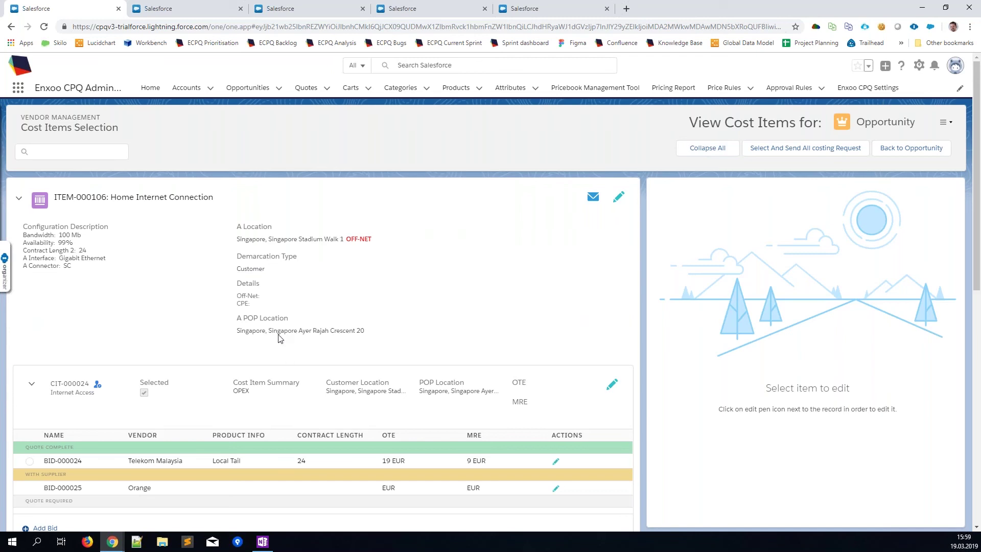
# Step: Refresh and expand again to confirm BID-000024 gives CIT-000024 19 EUR one-time, 9 EUR monthly
pyautogui.moveTo(193, 460); pyautogui.dragTo(126, 462)
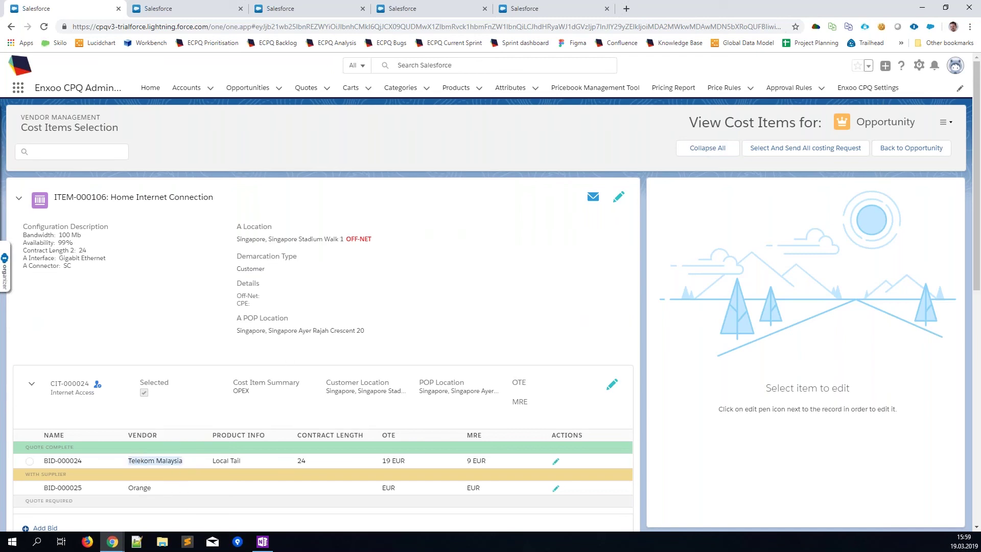
pyautogui.click(126, 463)
pyautogui.scroll(-1, 121, 463)
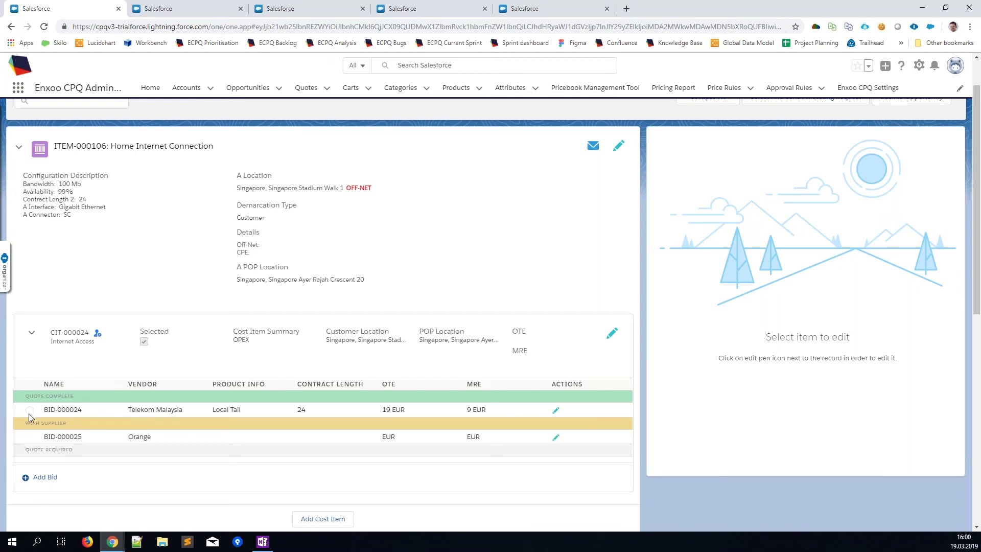
pyautogui.scroll(2, 145, 315)
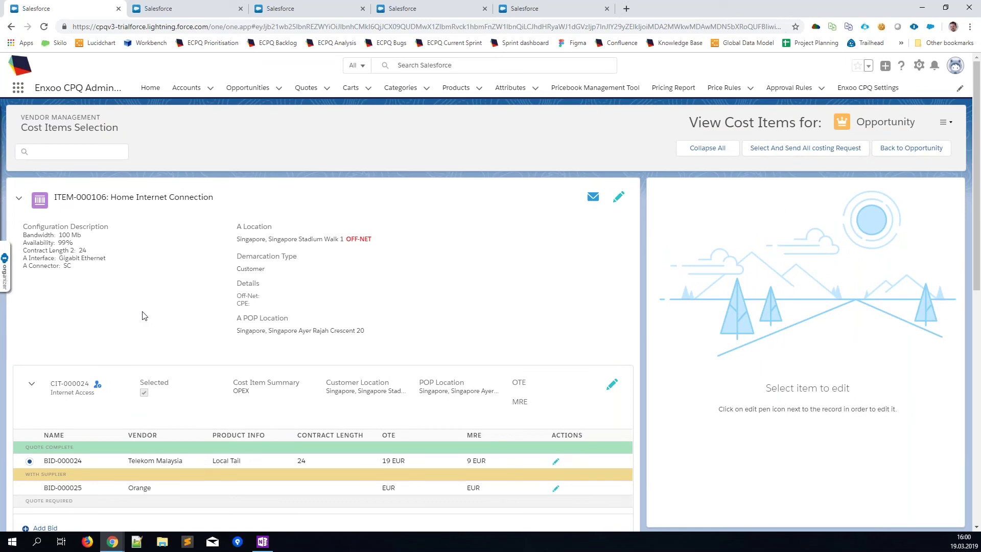
pyautogui.press('F5')
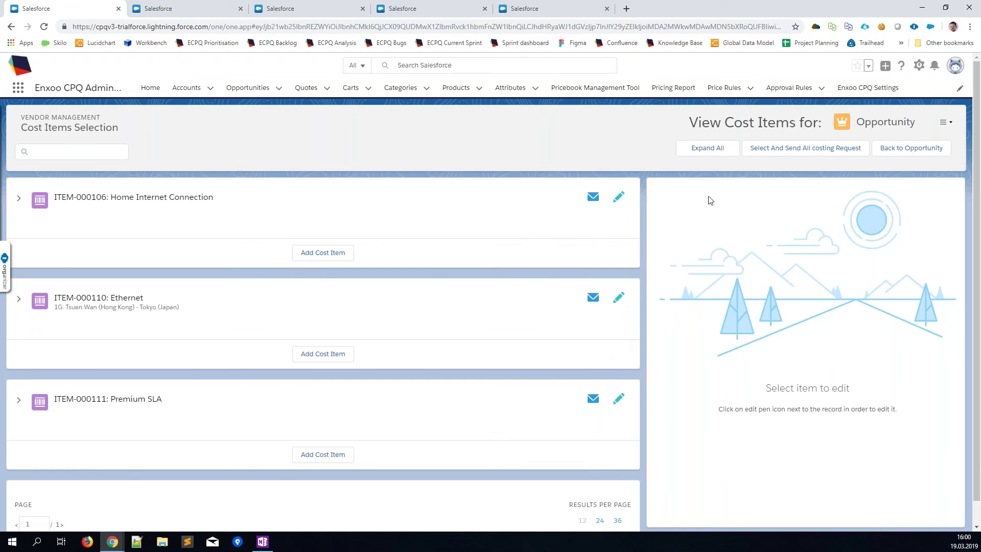
pyautogui.click(720, 149)
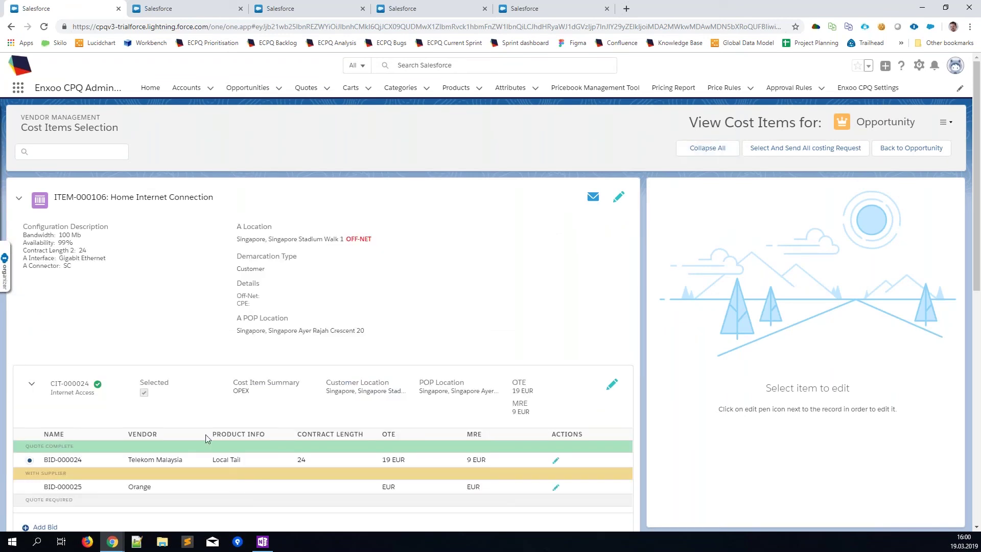
pyautogui.moveTo(100, 389)
# Step: Recalculate Home Internet Connection in the quote configurator to EUR 22.60 one-time and EUR 11.30 recurring
pyautogui.click(929, 158)
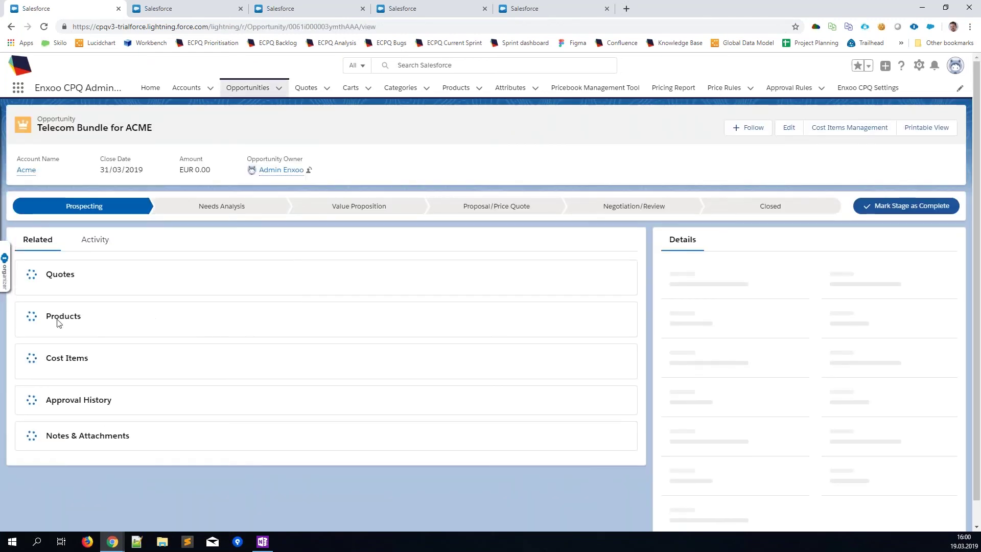
pyautogui.click(43, 312)
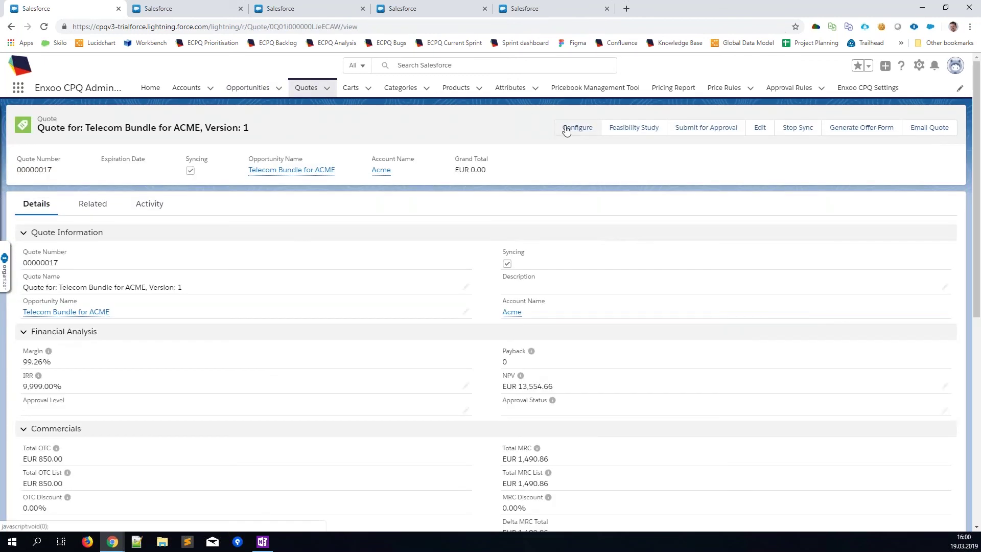
pyautogui.click(566, 131)
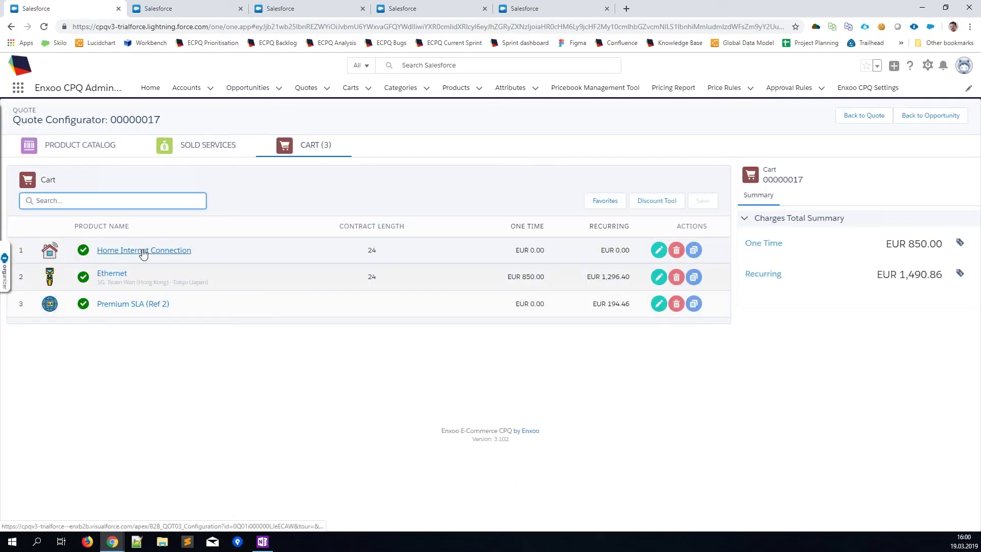
pyautogui.click(142, 250)
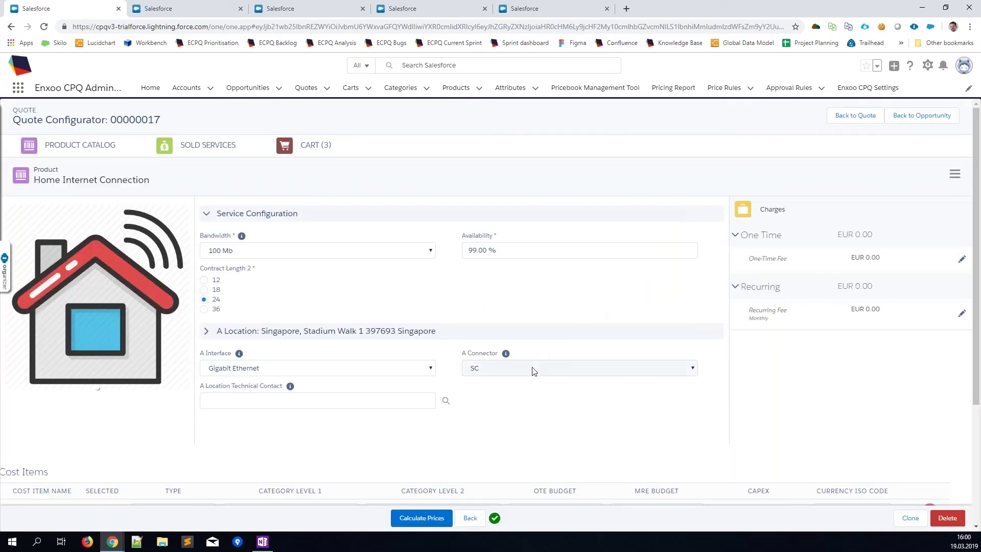
pyautogui.scroll(-3, 532, 368)
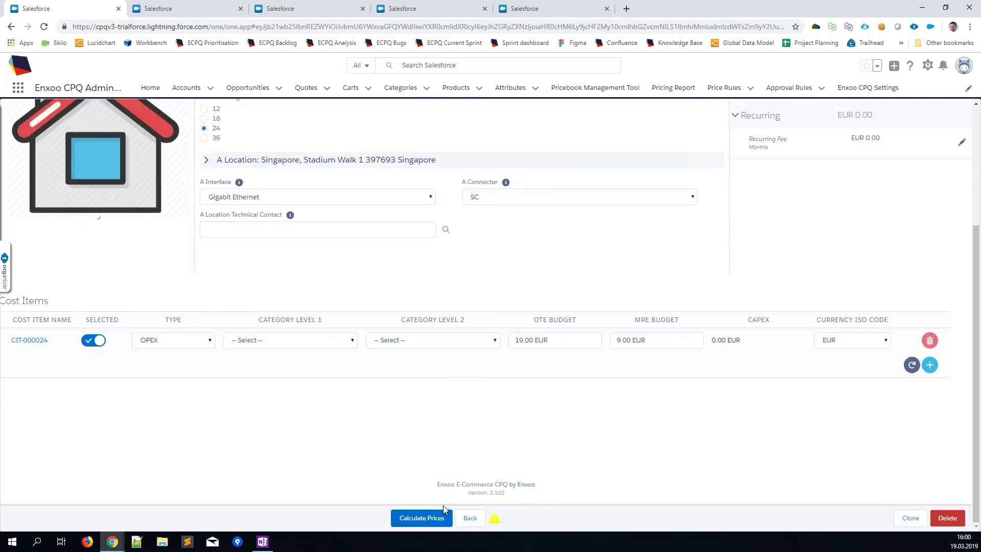
pyautogui.click(430, 519)
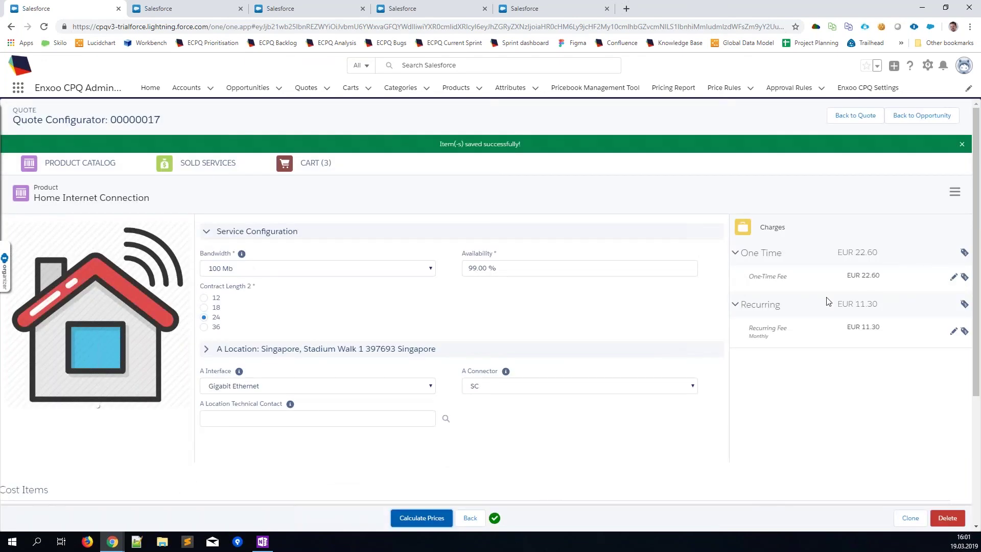
pyautogui.scroll(-2, 820, 355)
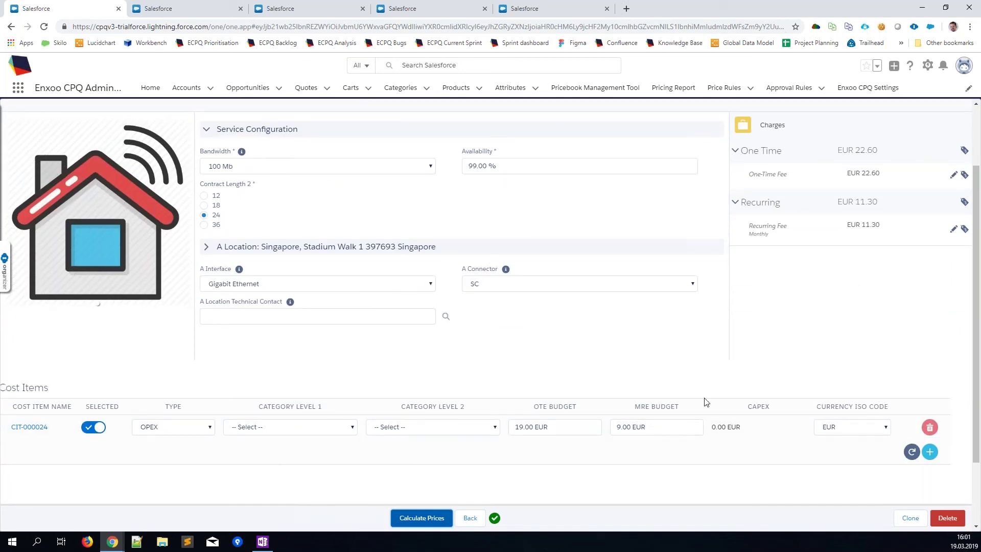
pyautogui.scroll(1, 705, 402)
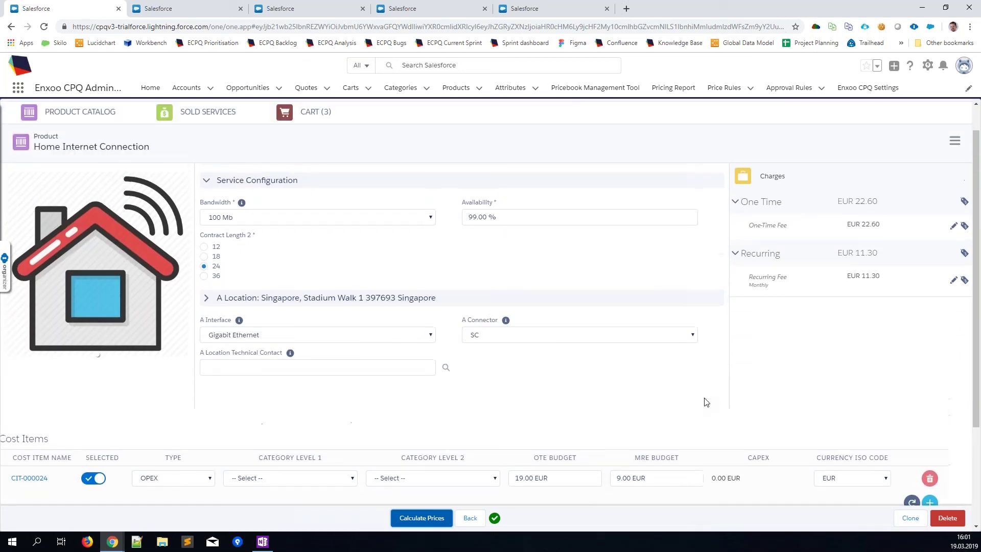